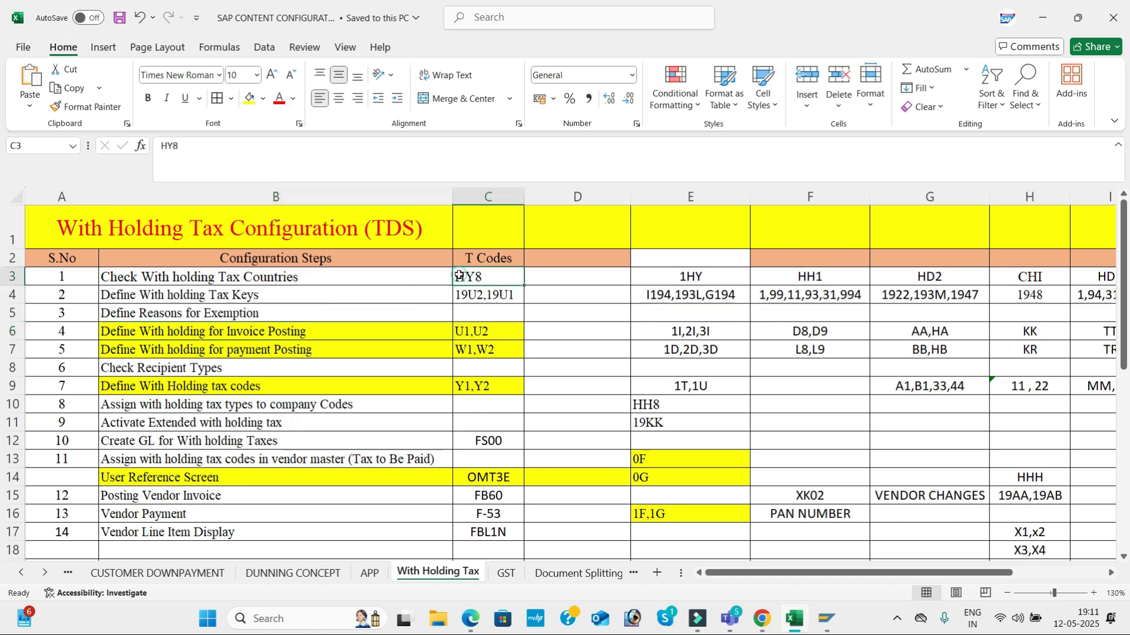
# Switch to the withholding tax configuration PDF and review the navigation path to Extended Withholding Tax.
pyautogui.hotkey('alt', 'Tab')
pyautogui.scroll(15, 495, 343)
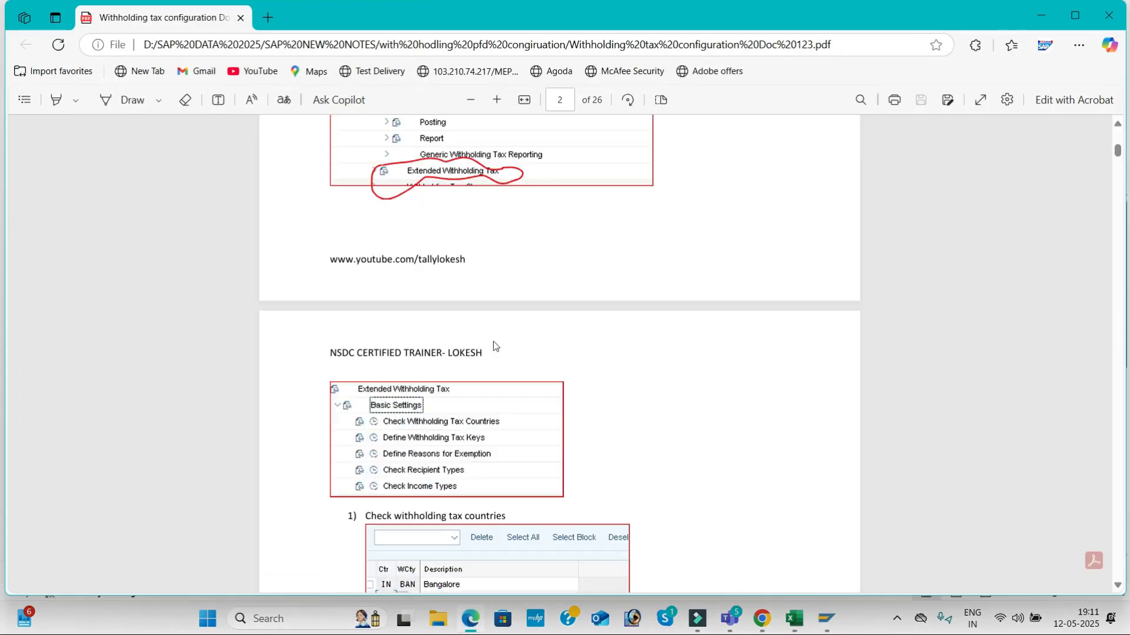
pyautogui.scroll(-5, 494, 347)
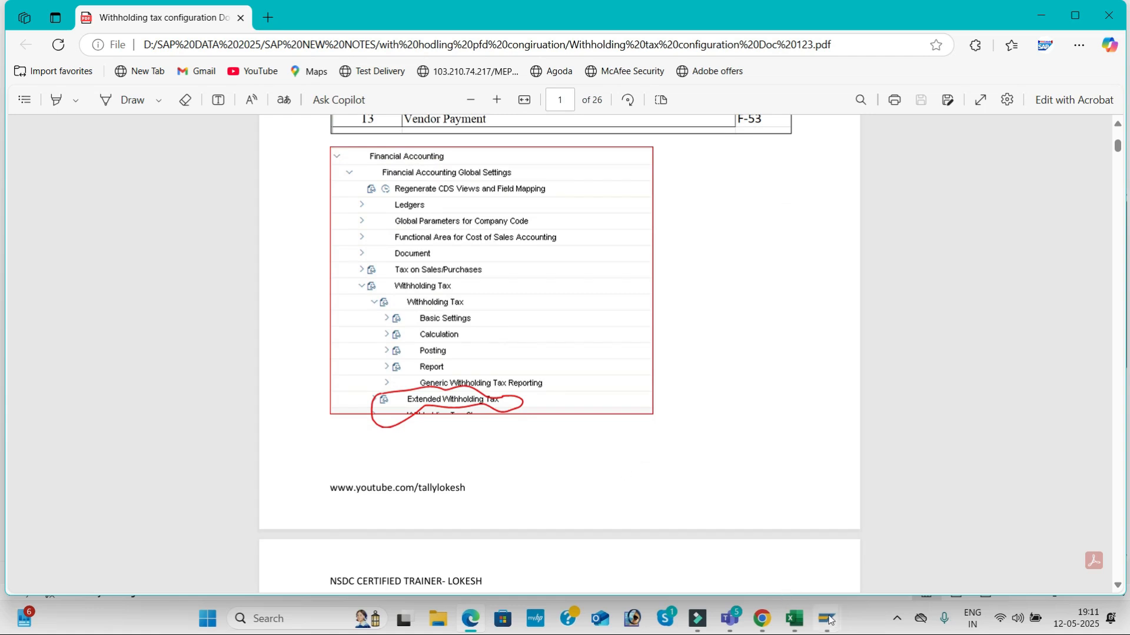
# Switch to SAP and log on to client 800 with the user ID and account password.
pyautogui.moveTo(828, 631)
pyautogui.click(810, 507)
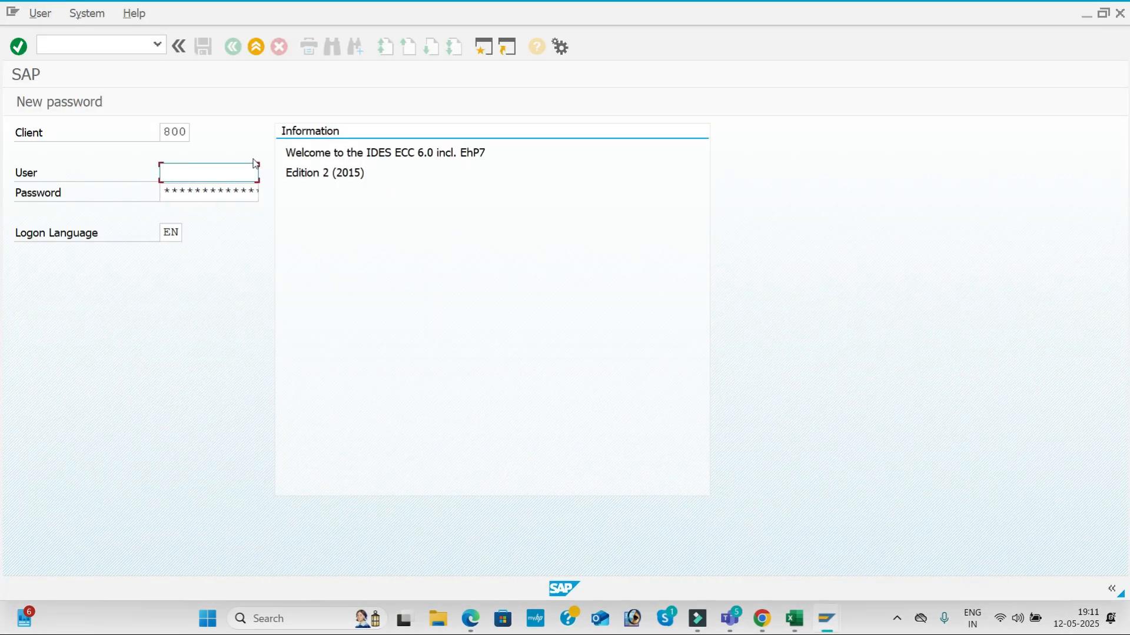
pyautogui.press('Down')
pyautogui.press('Tab')
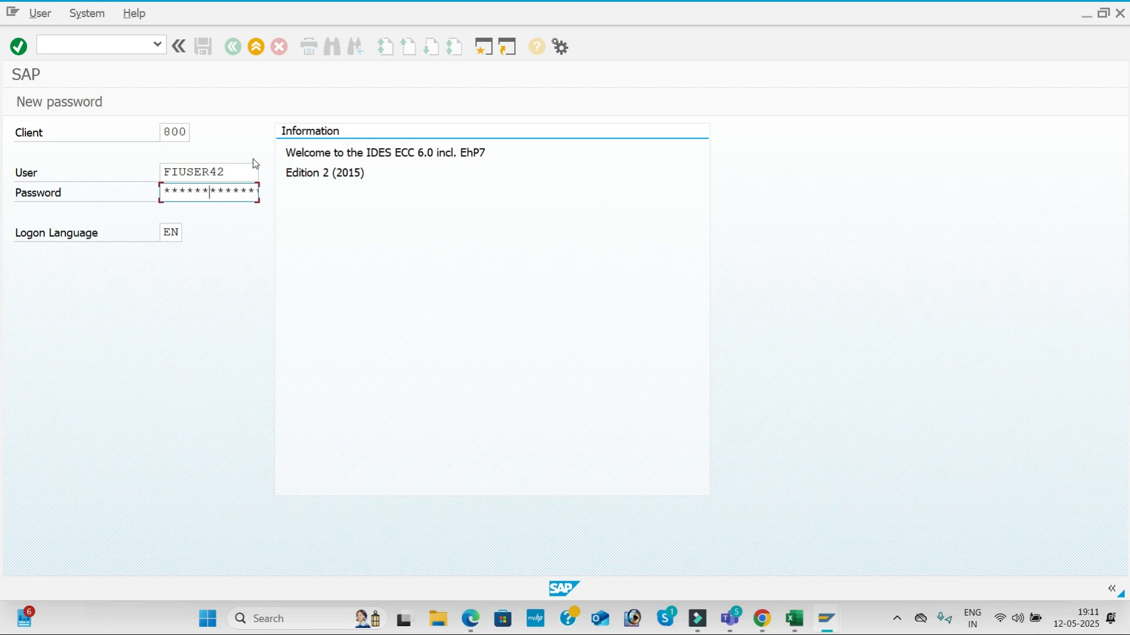
pyautogui.press('Return')
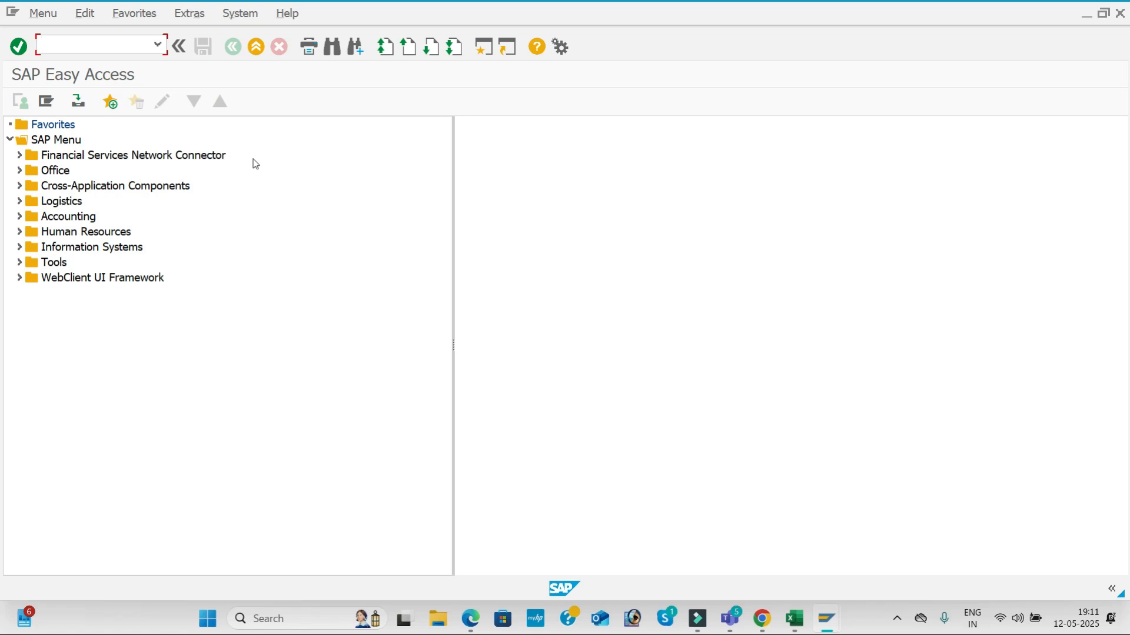
# Go to customizing from SAP Easy Access and display the SAP Customizing Implementation Guide.
pyautogui.write('SP')
pyautogui.press('Return')
pyautogui.click(86, 94)
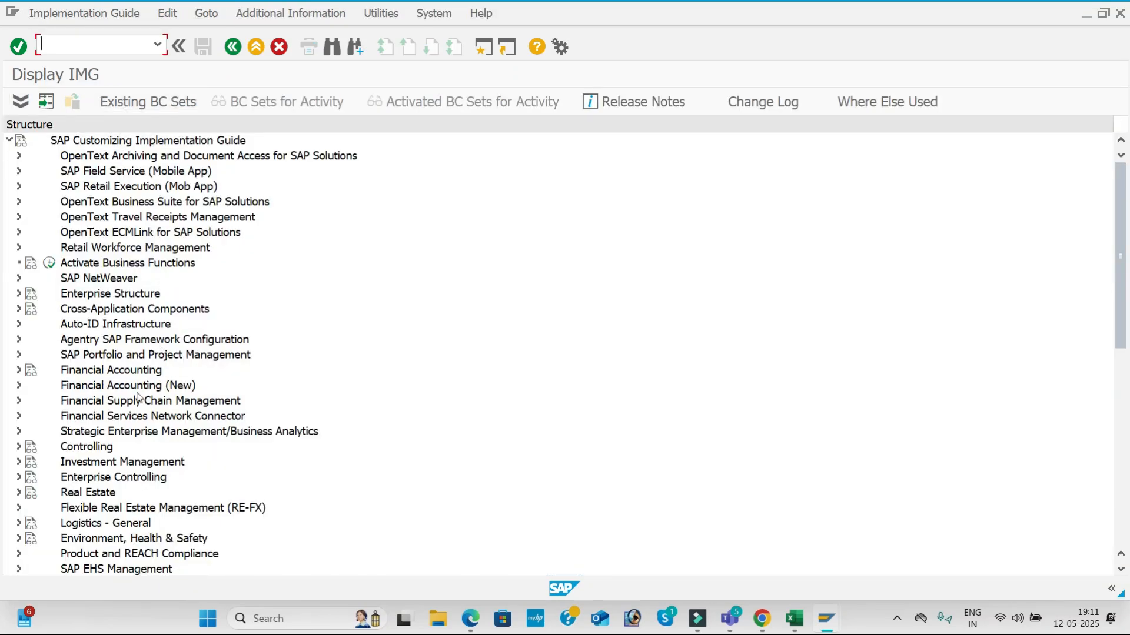
# Under Financial Accounting (New) global settings, Extended Withholding Tax, Basic Settings, open Check Withholding Tax Countries and start new entries.
pyautogui.scroll(-2, 137, 398)
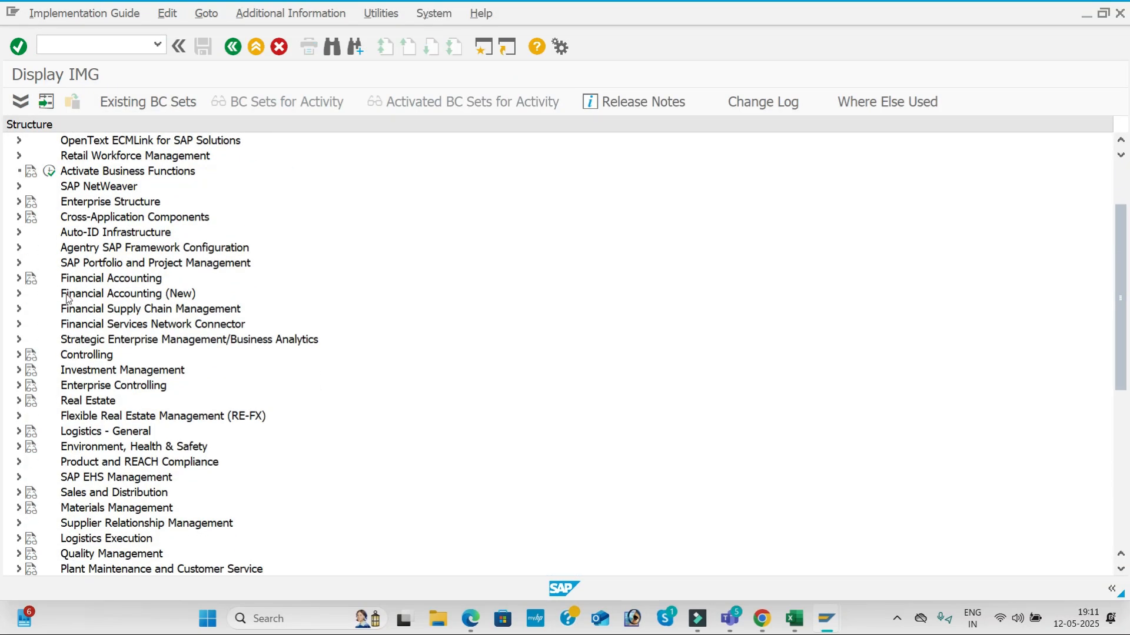
pyautogui.click(19, 294)
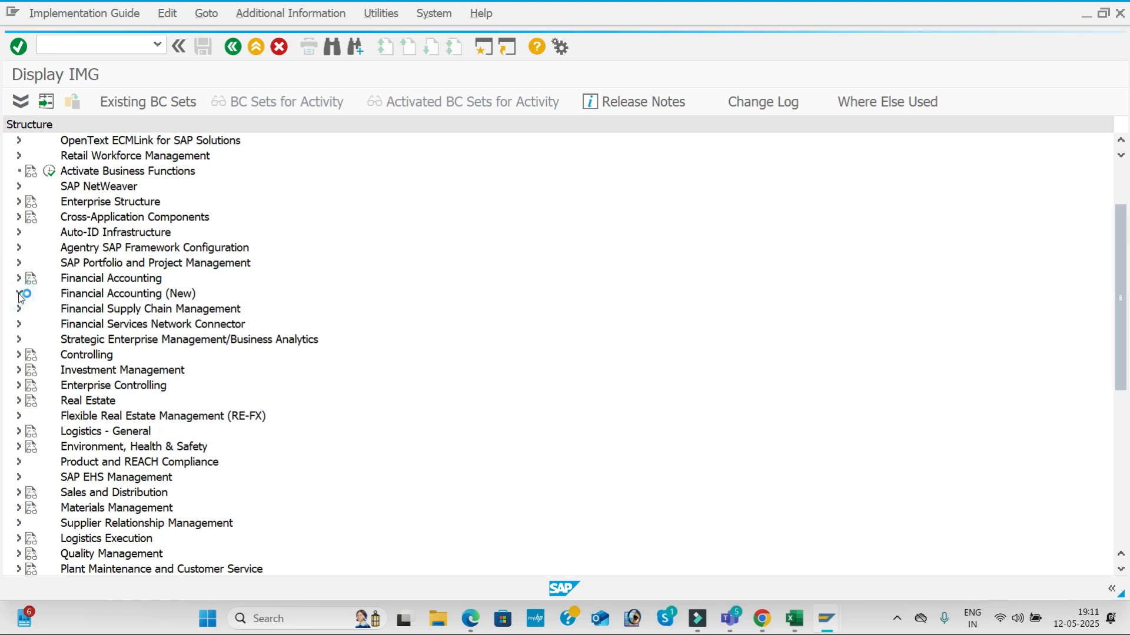
pyautogui.click(29, 309)
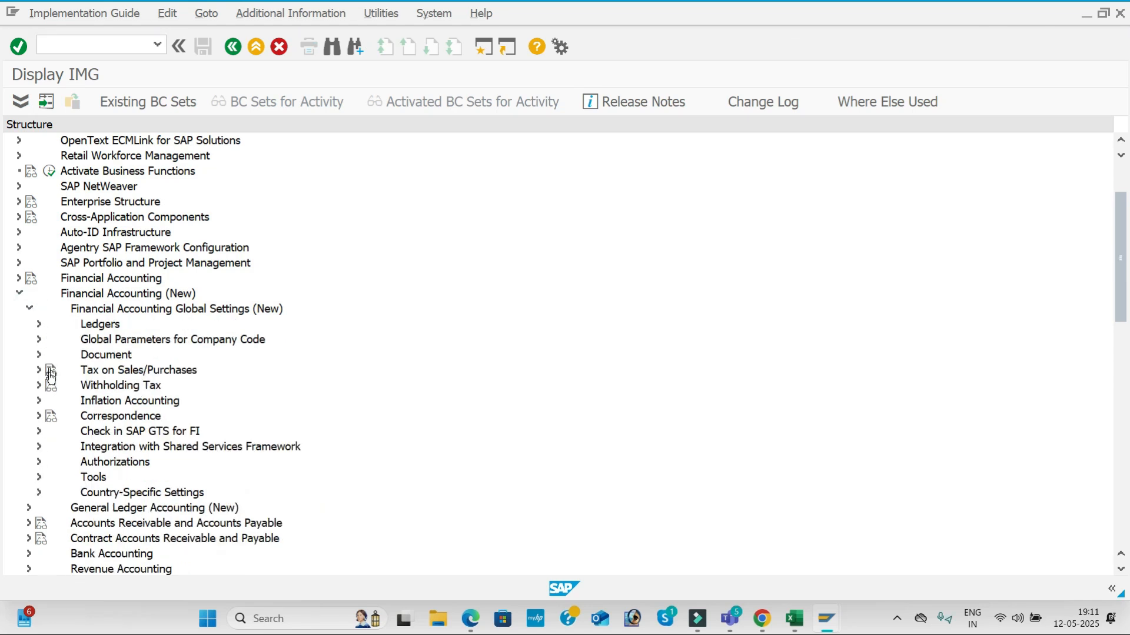
pyautogui.click(39, 385)
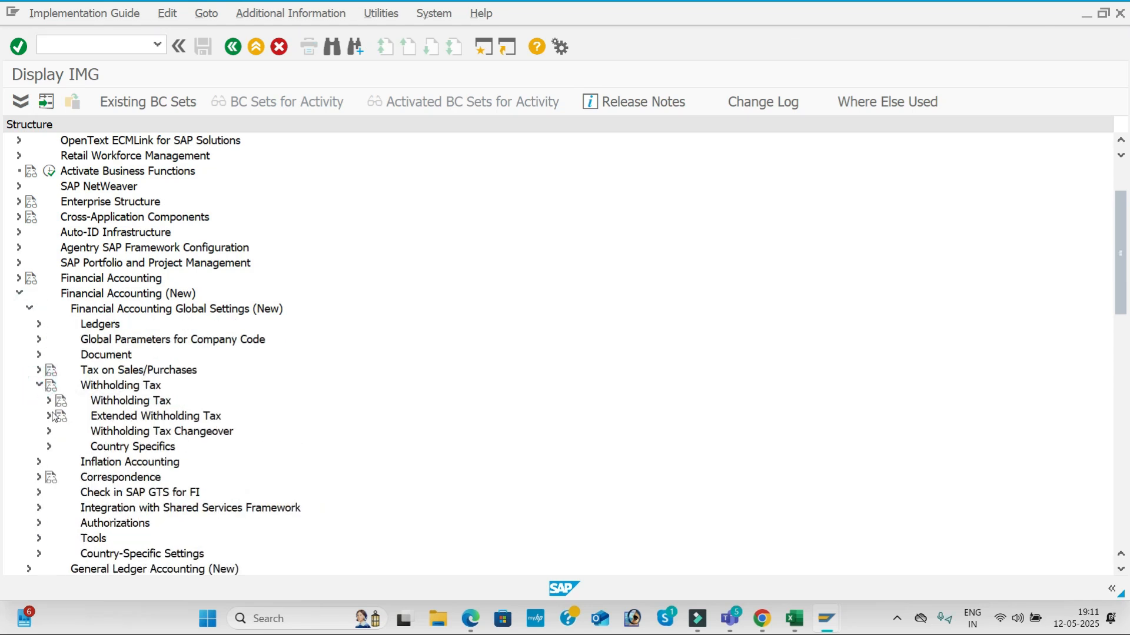
pyautogui.click(50, 417)
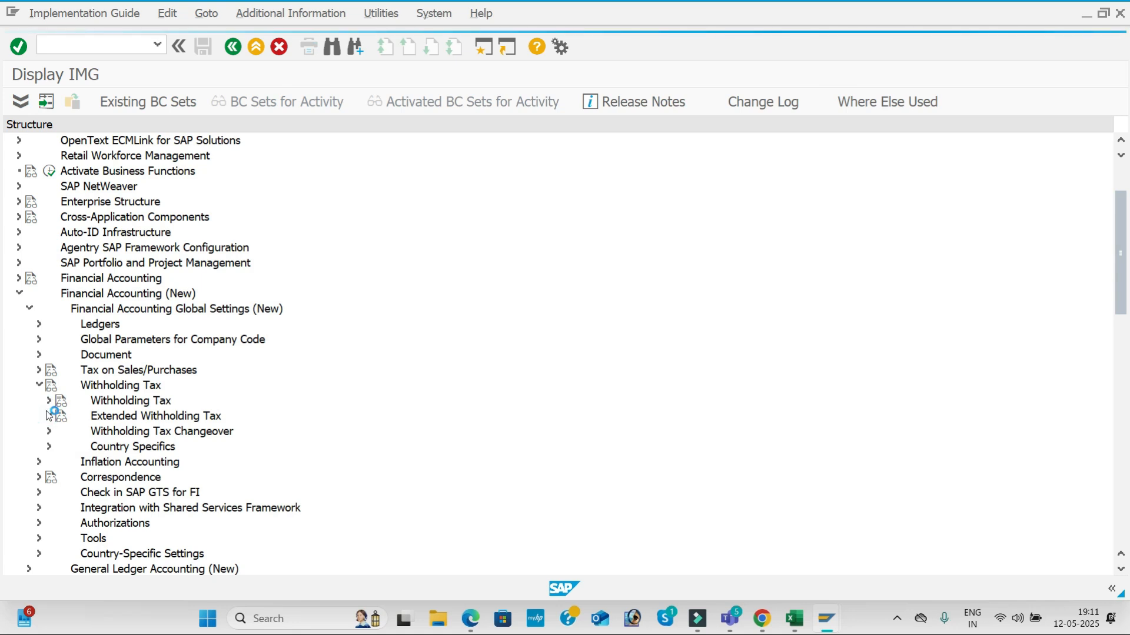
pyautogui.click(59, 433)
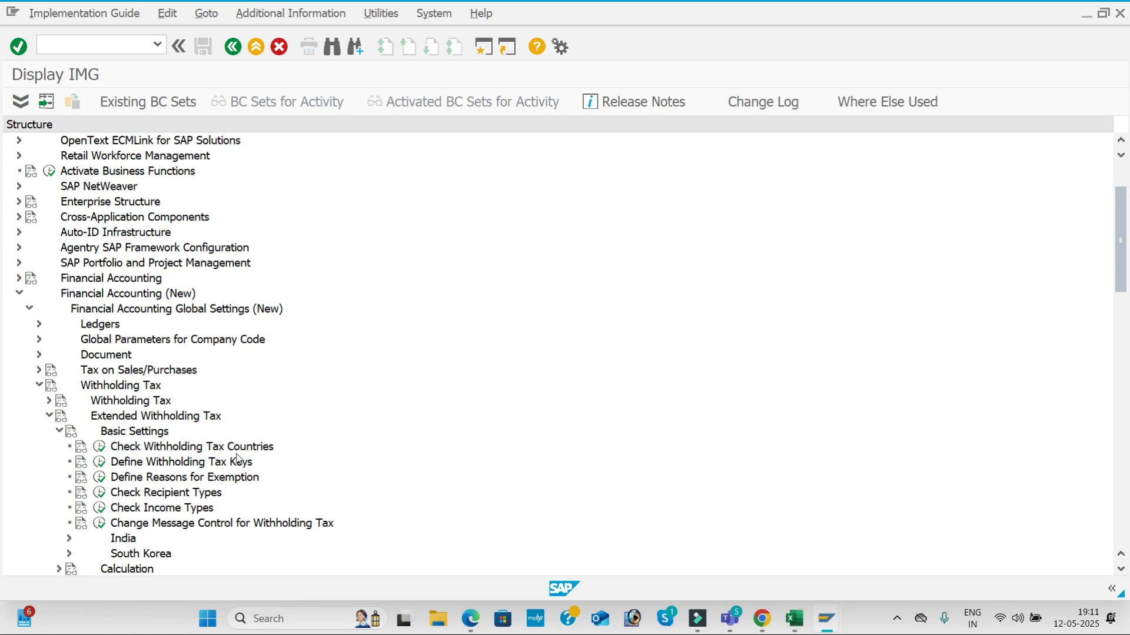
pyautogui.click(101, 448)
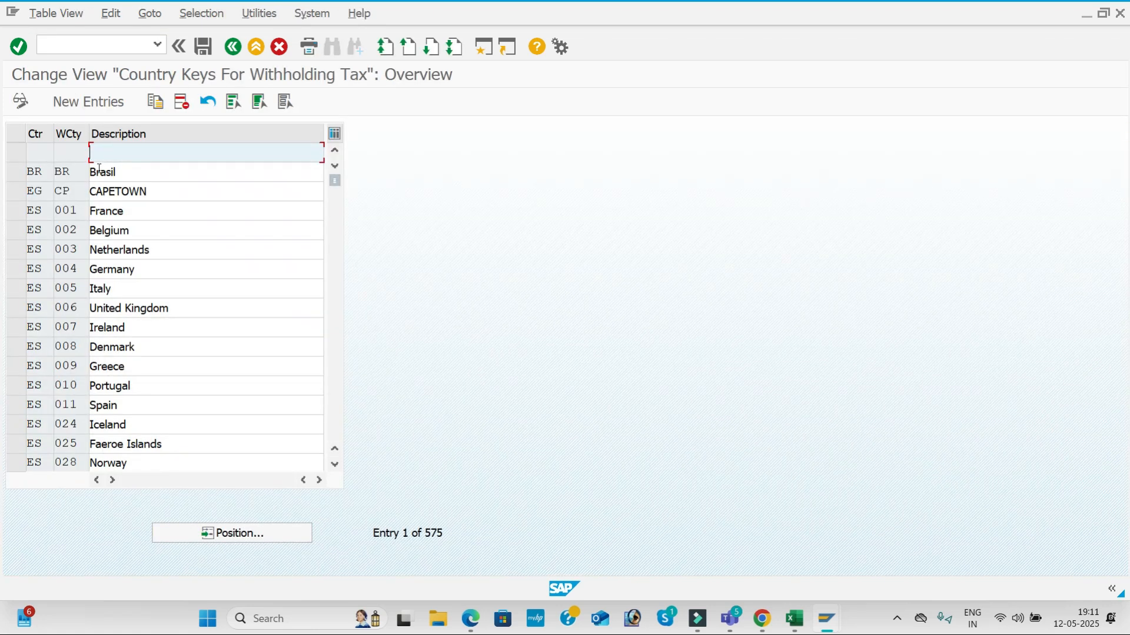
pyautogui.click(99, 106)
# Consult the PDF guide for the sample Check withholding tax countries entry, then return to SAP.
pyautogui.hotkey('alt', 'Tab')
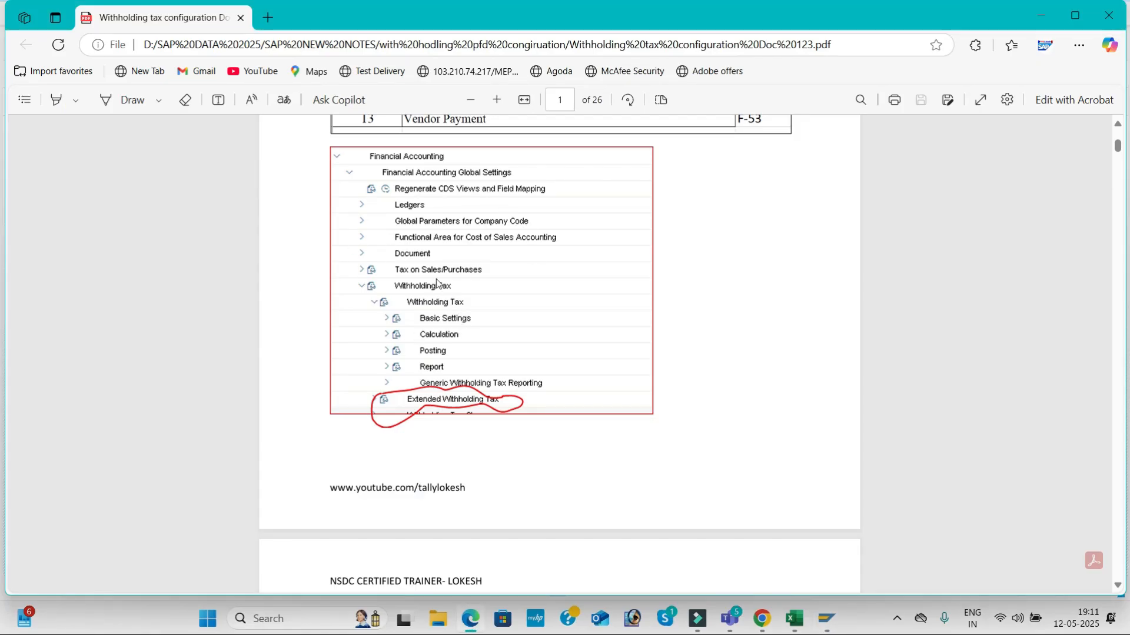
pyautogui.scroll(-4, 457, 295)
pyautogui.scroll(5, 457, 295)
pyautogui.scroll(-8, 456, 295)
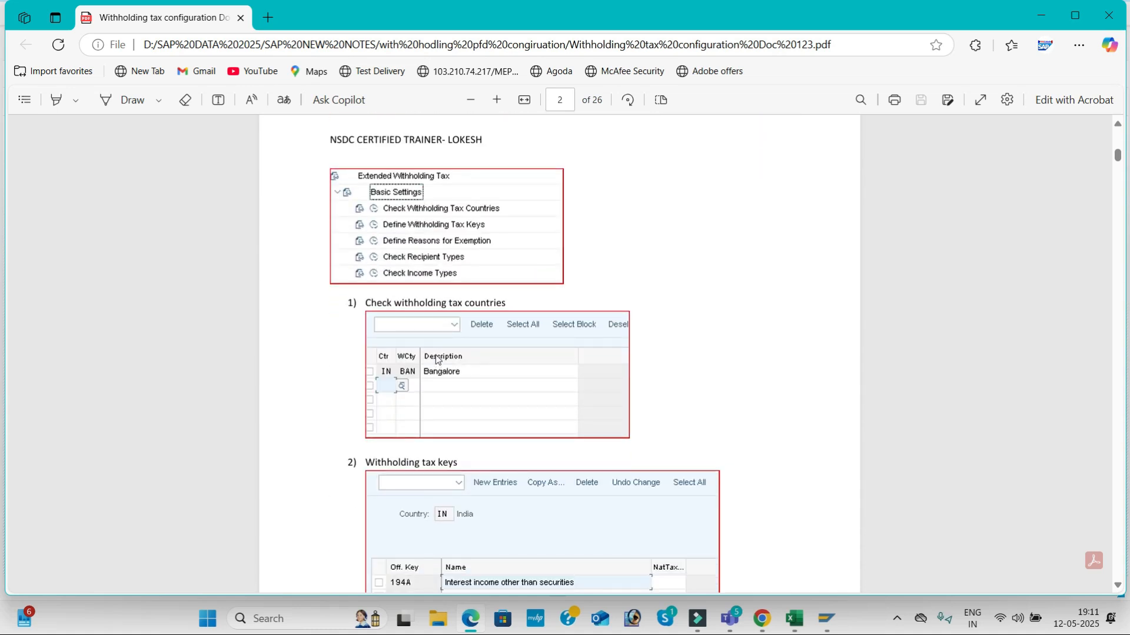
pyautogui.hotkey('alt', 'Tab')
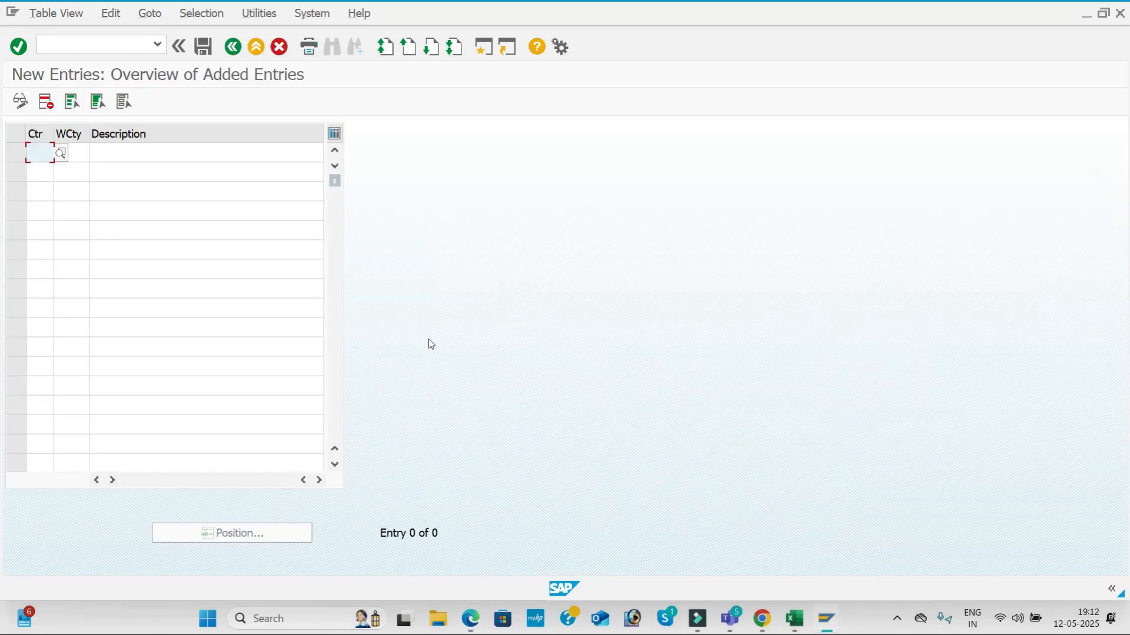
# Enter country IN and withholding tax country key HY1 in the first row of the new entries.
pyautogui.write('IN')
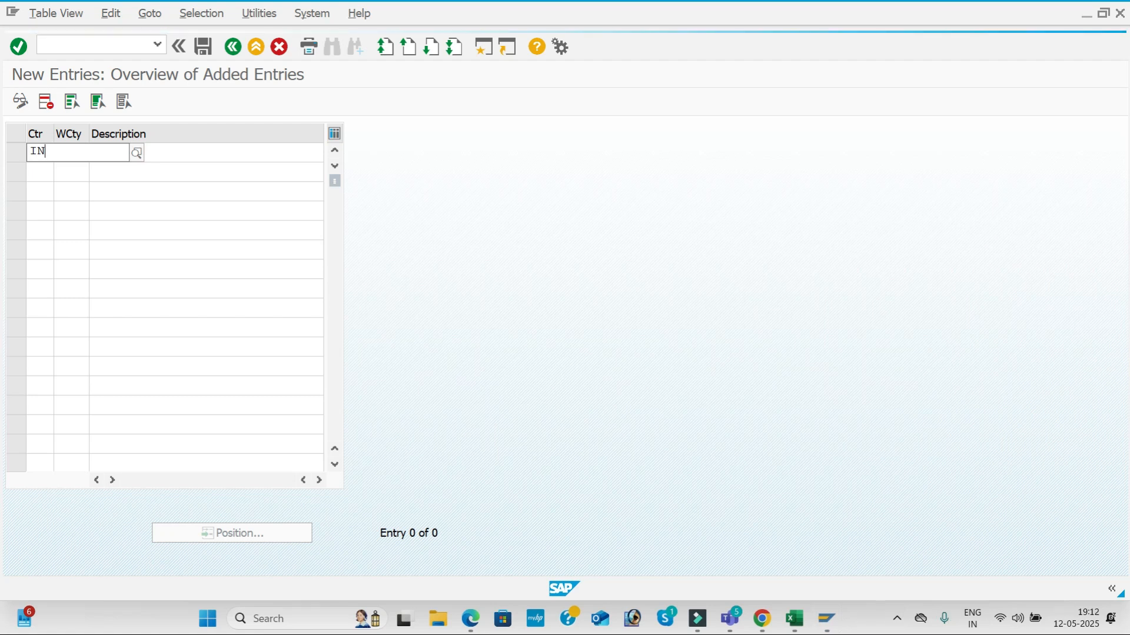
pyautogui.press('BackSpace')
pyautogui.press('BackSpace')
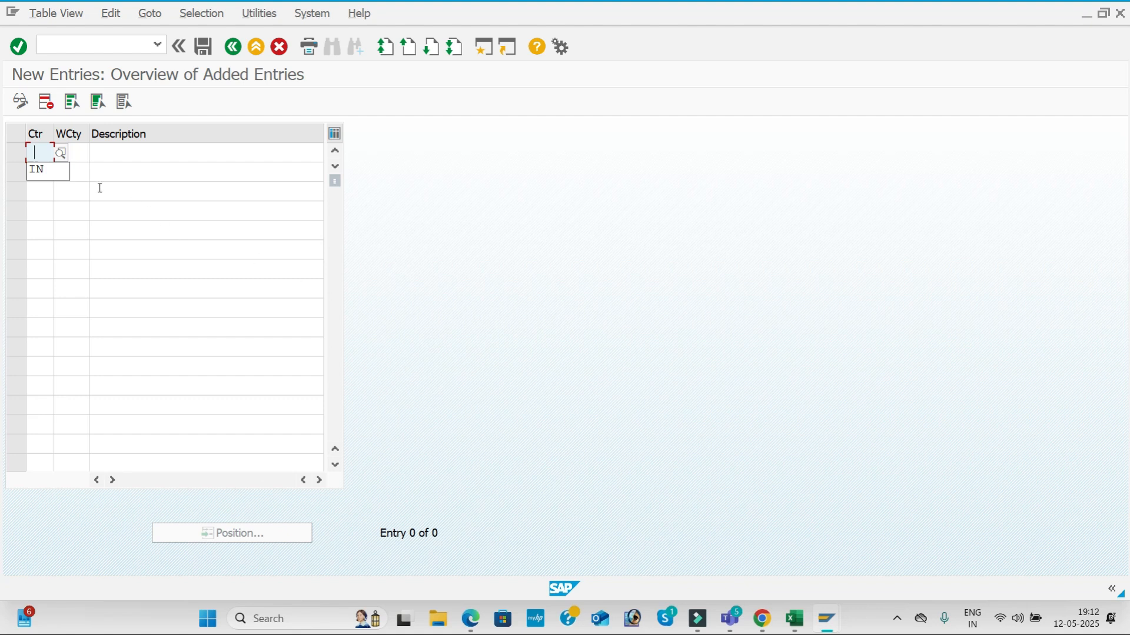
pyautogui.click(48, 170)
pyautogui.click(82, 154)
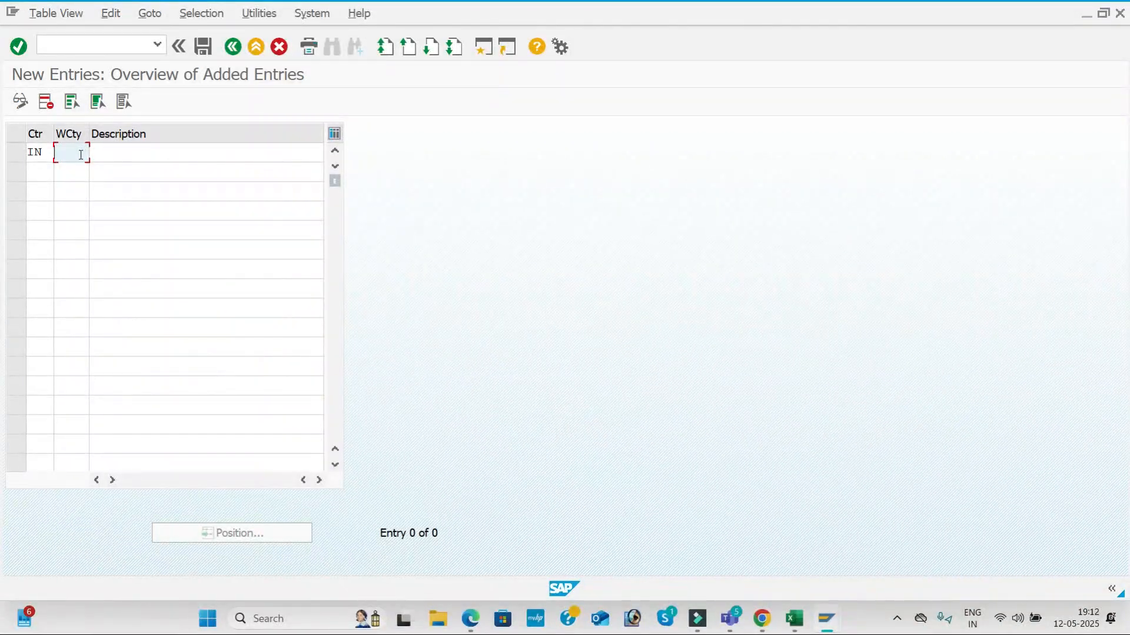
pyautogui.write('HY')
pyautogui.press('Tab')
# Describe the new withholding tax country entry as "HYDERBAD FOR BMW1" and submit the row.
pyautogui.press('Down')
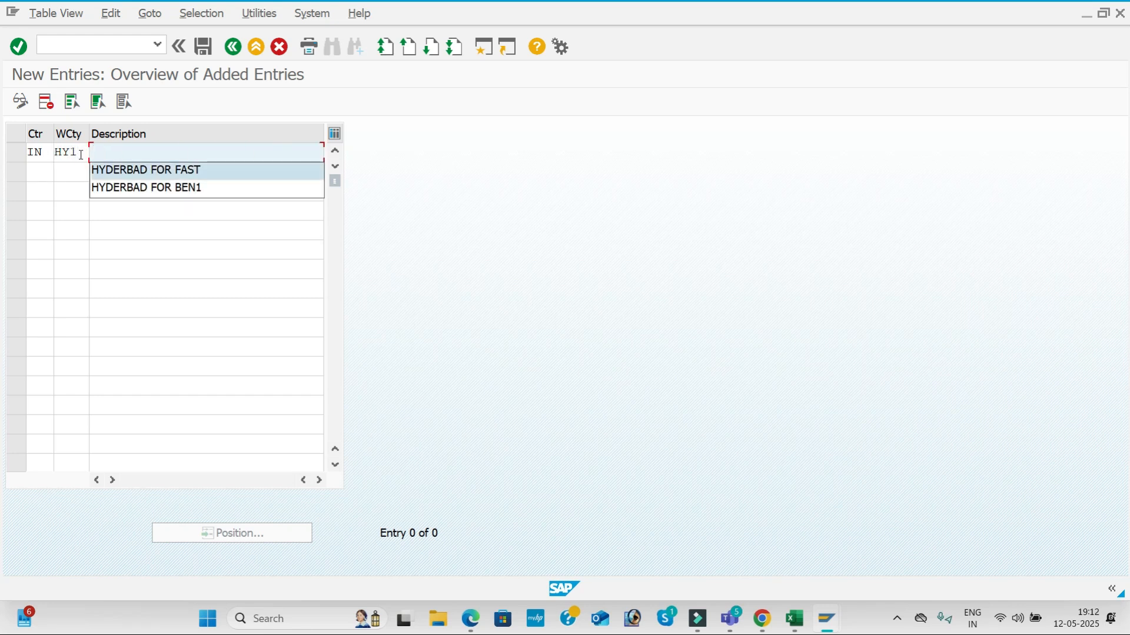
pyautogui.press('Return')
pyautogui.click(261, 150)
pyautogui.press('BackSpace')
pyautogui.press('BackSpace')
pyautogui.press('BackSpace')
pyautogui.press('BackSpace')
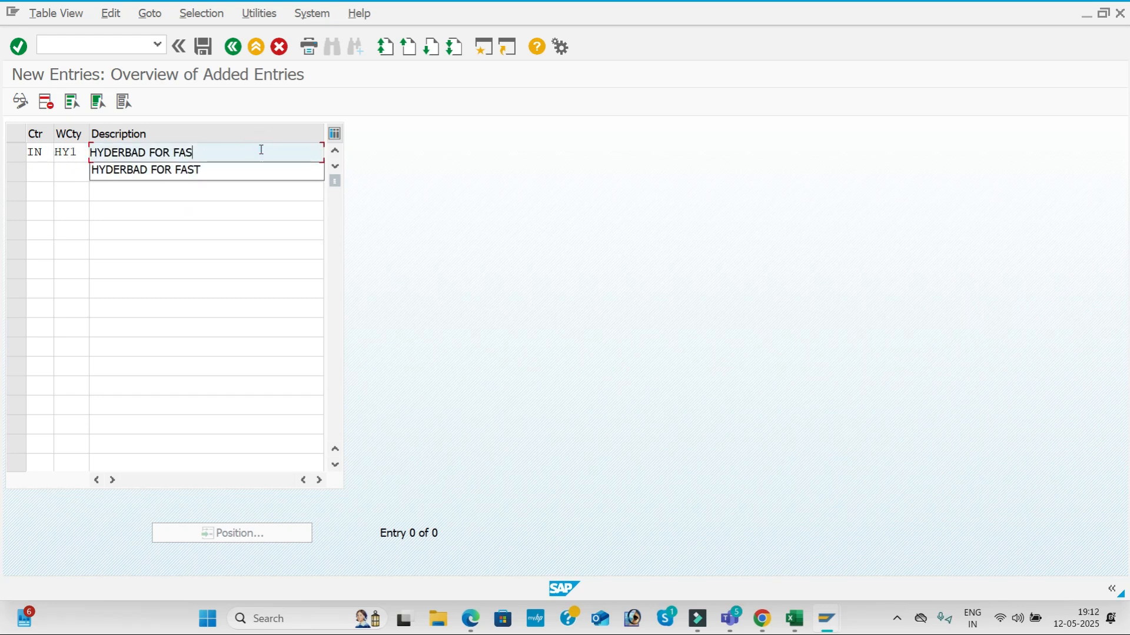
pyautogui.write('BMW1')
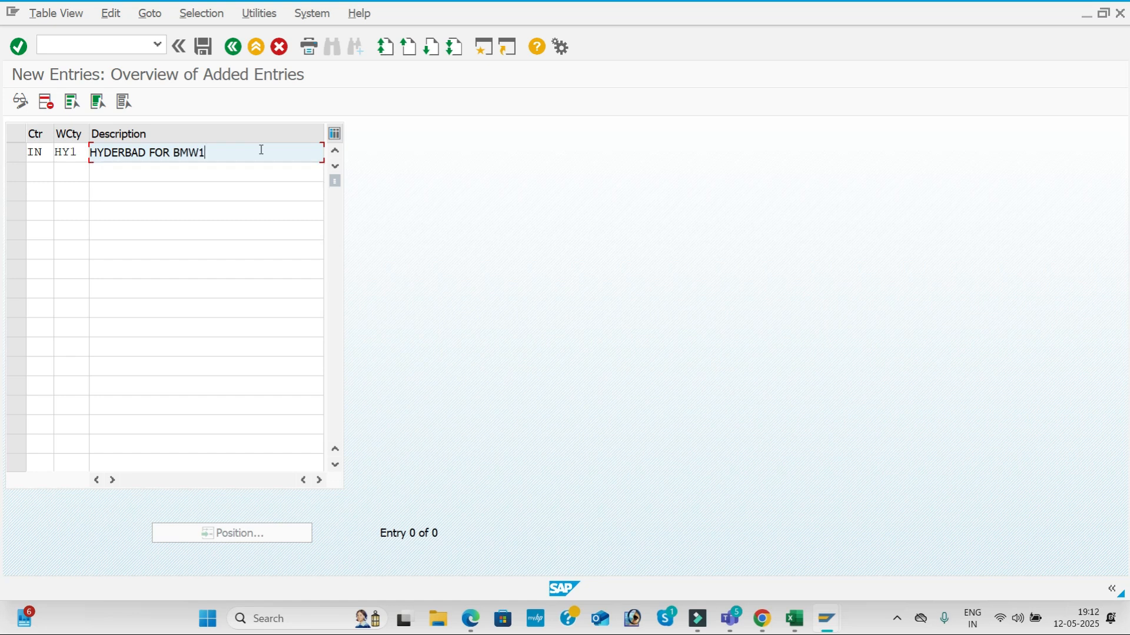
pyautogui.press('Return')
# Try HY9 as the withholding tax country key of the new IN entry.
pyautogui.click(79, 147)
pyautogui.press('BackSpace')
pyautogui.write('HY9')
pyautogui.press('Return')
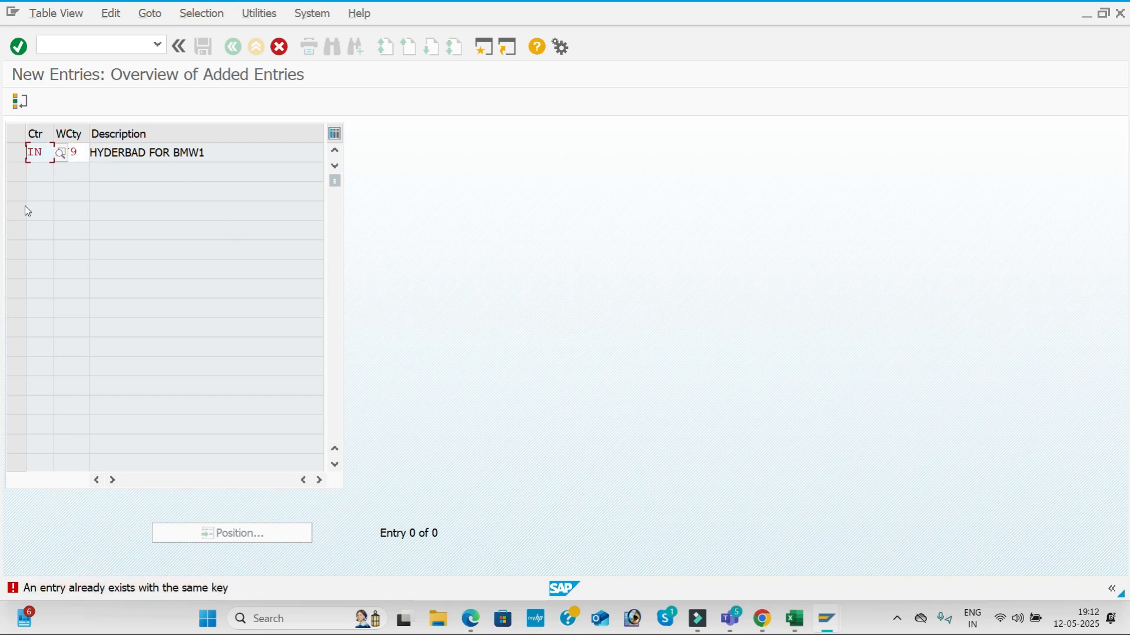
# Set the withholding tax country key of the IN entry to HYF.
pyautogui.click(81, 153)
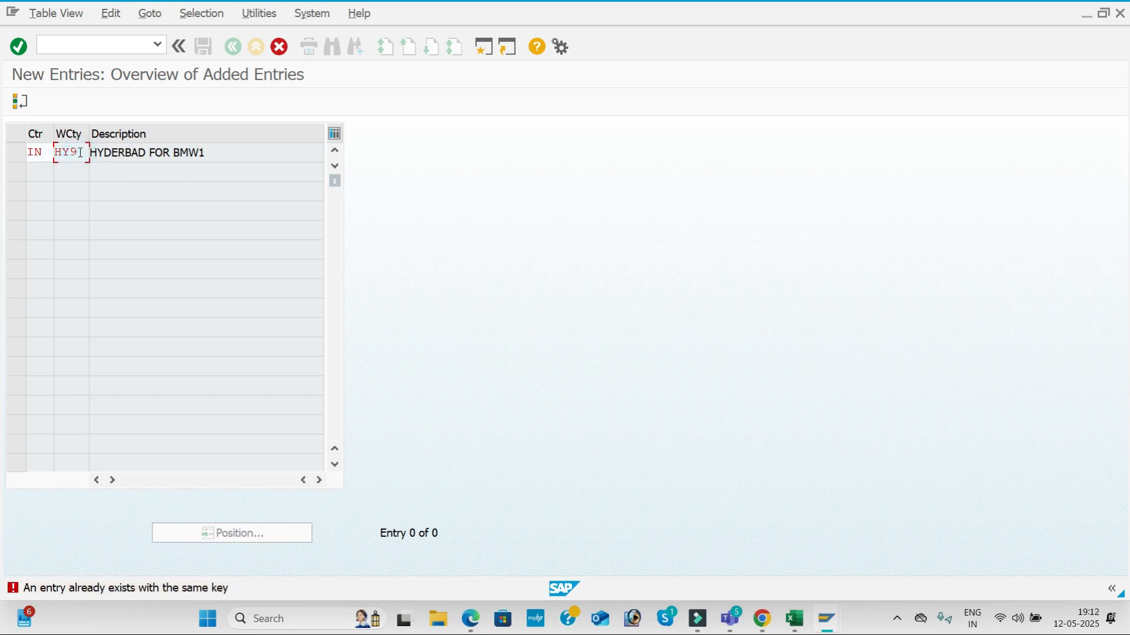
pyautogui.press('BackSpace')
pyautogui.write('F')
pyautogui.press('Return')
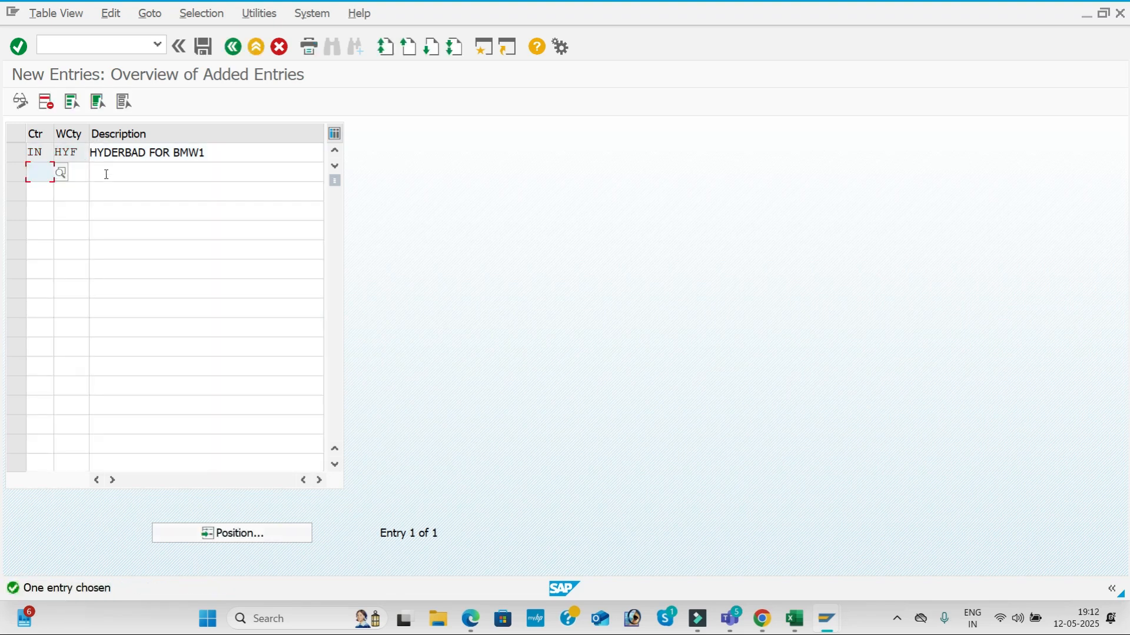
# Save the entry to a new customizing request described as "WITH HOLDING TAX CONFIGURATION FOR BMW1".
pyautogui.click(203, 46)
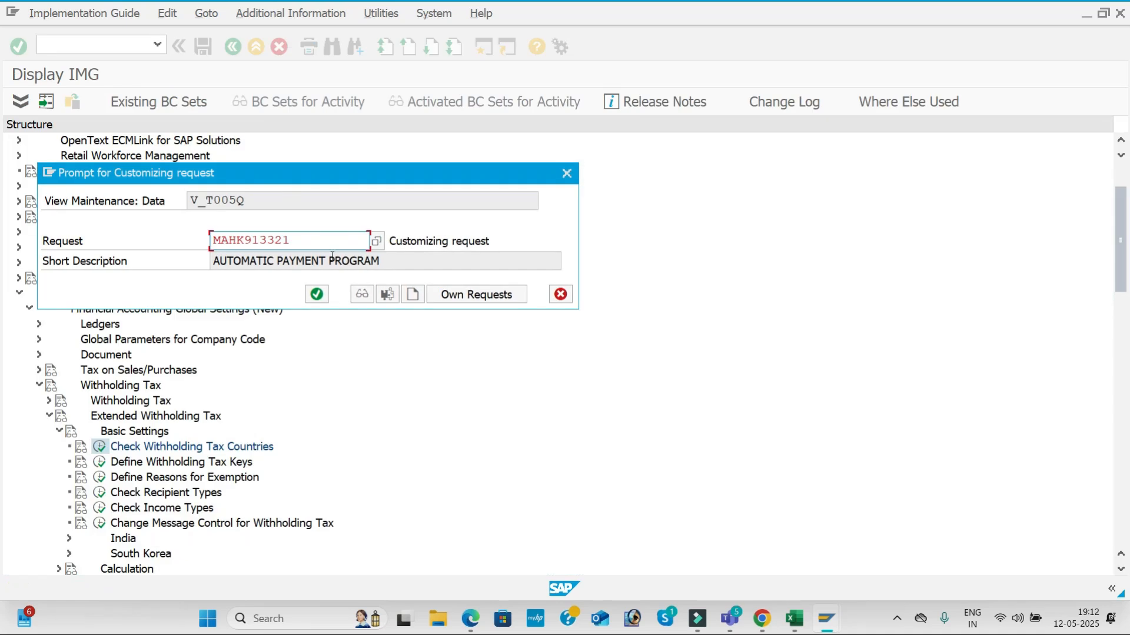
pyautogui.click(413, 293)
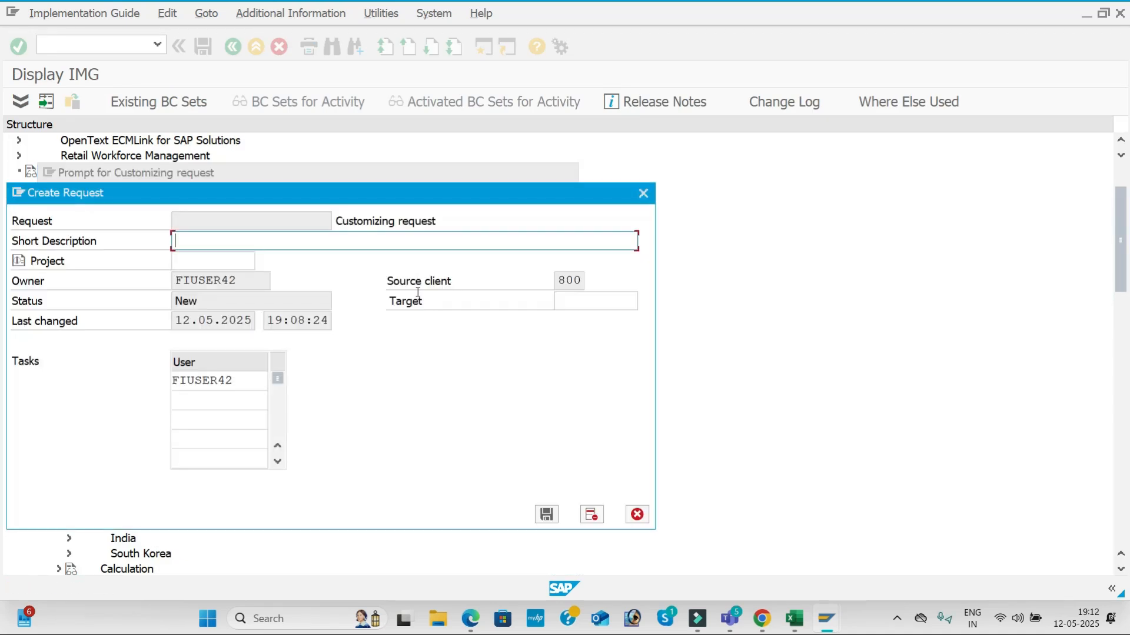
pyautogui.write('WITH HOLDING TA')
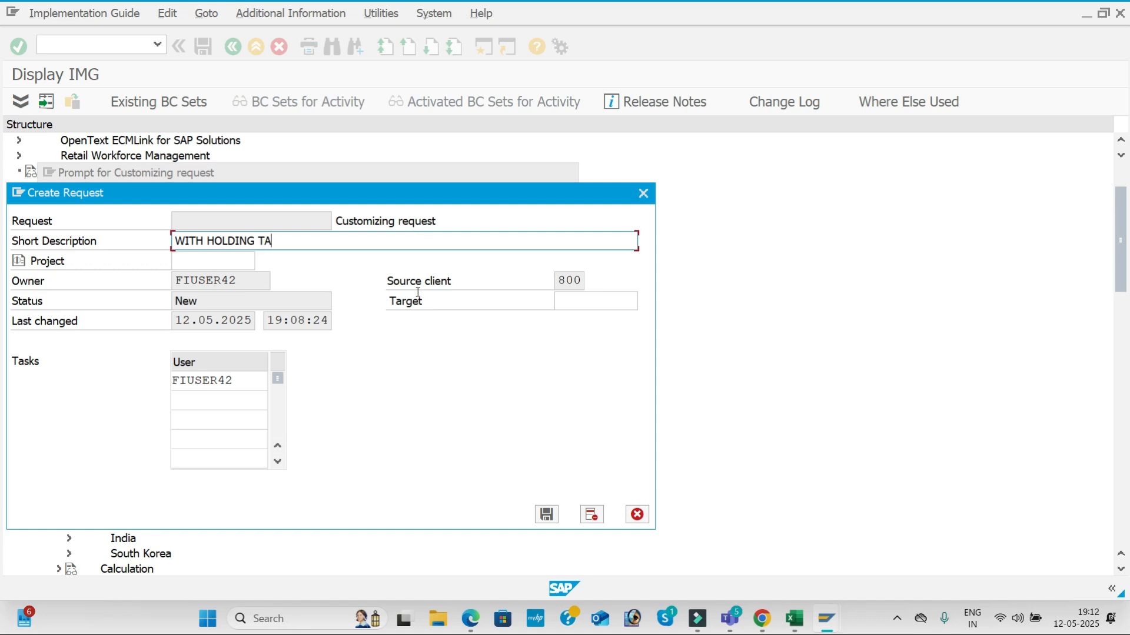
pyautogui.write('X CONFIGURATION FOR BMW1')
pyautogui.press('Return')
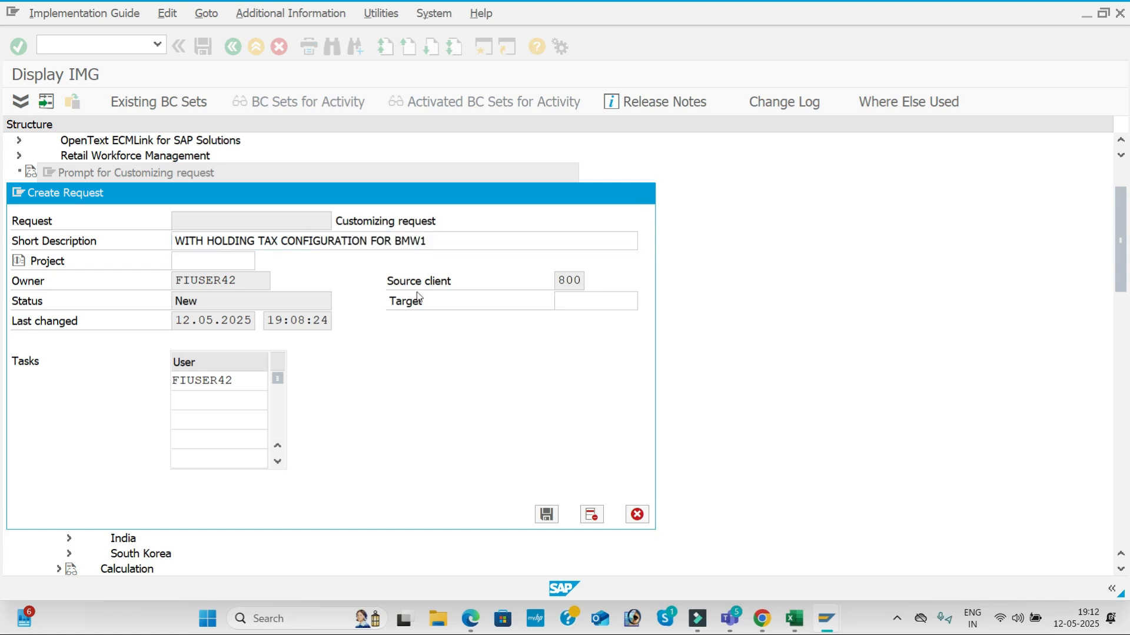
pyautogui.click(317, 294)
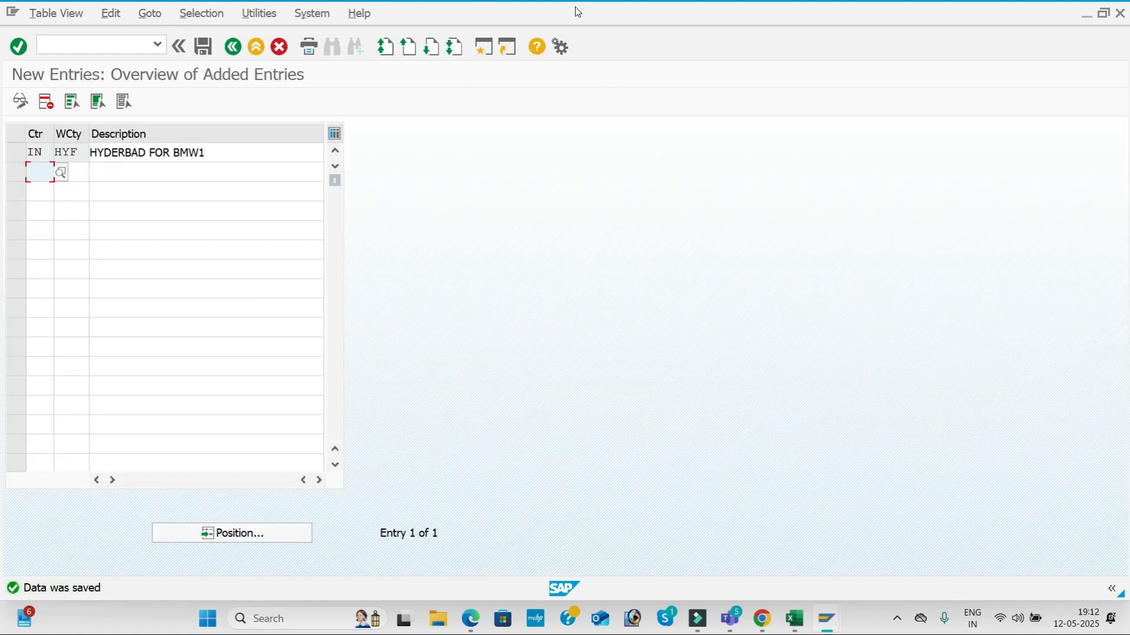
# Switch to the Excel configuration sheet and record HYF in cell D3 for Check With holding Tax Countries.
pyautogui.hotkey('alt', 'Tab')
pyautogui.press('Tab')
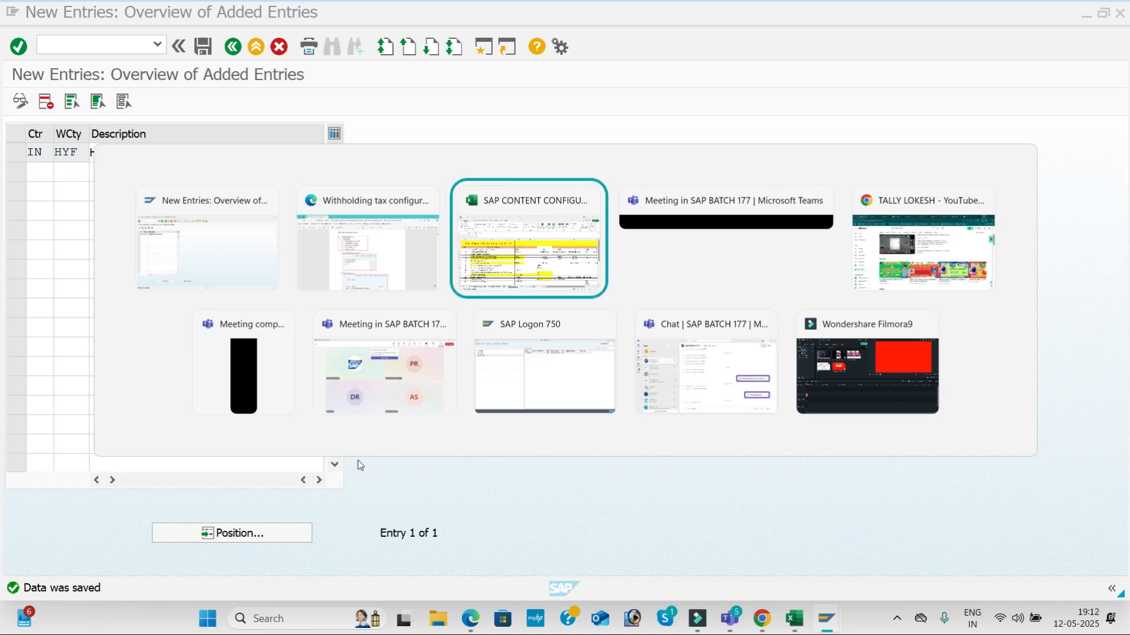
pyautogui.click(532, 277)
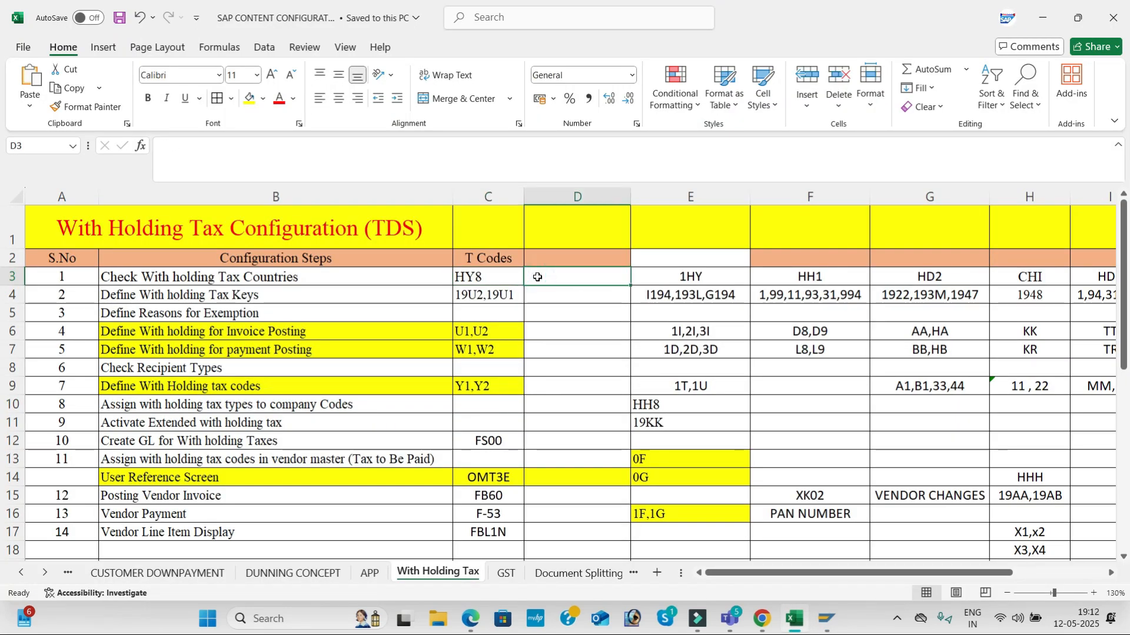
pyautogui.write('HY')
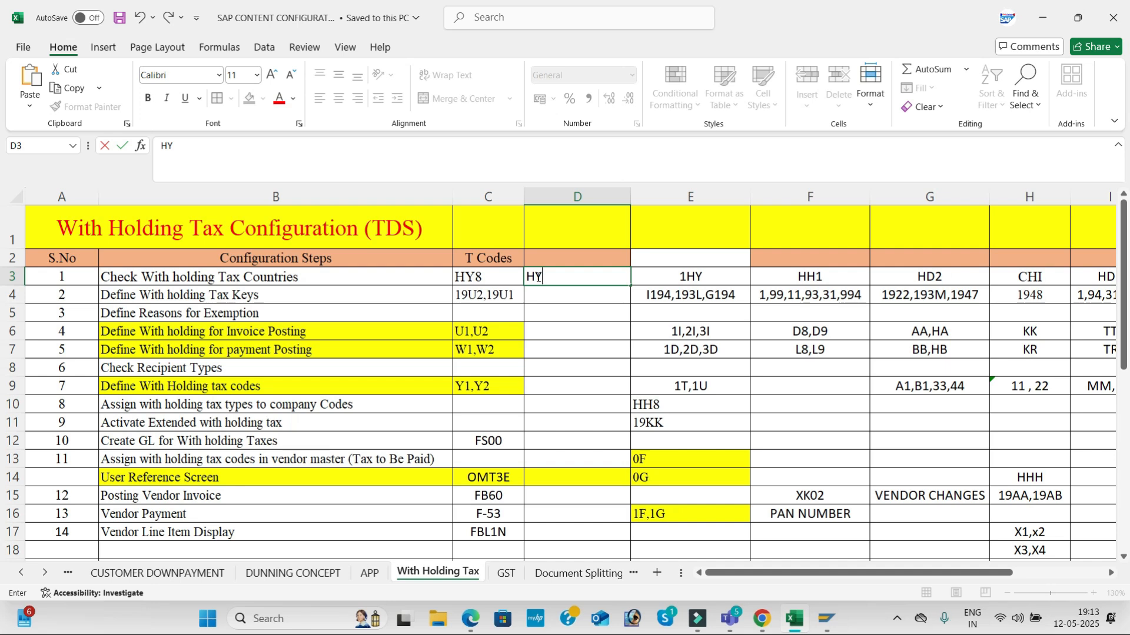
pyautogui.hotkey('alt', 'Tab')
pyautogui.hotkey('alt', 'Tab')
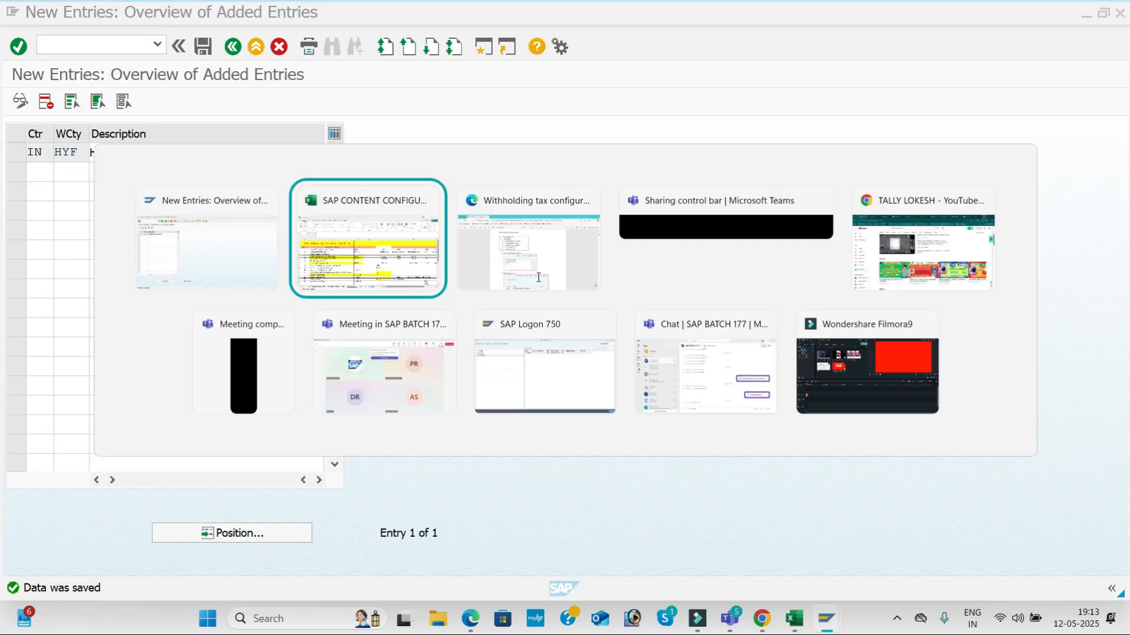
pyautogui.write('F')
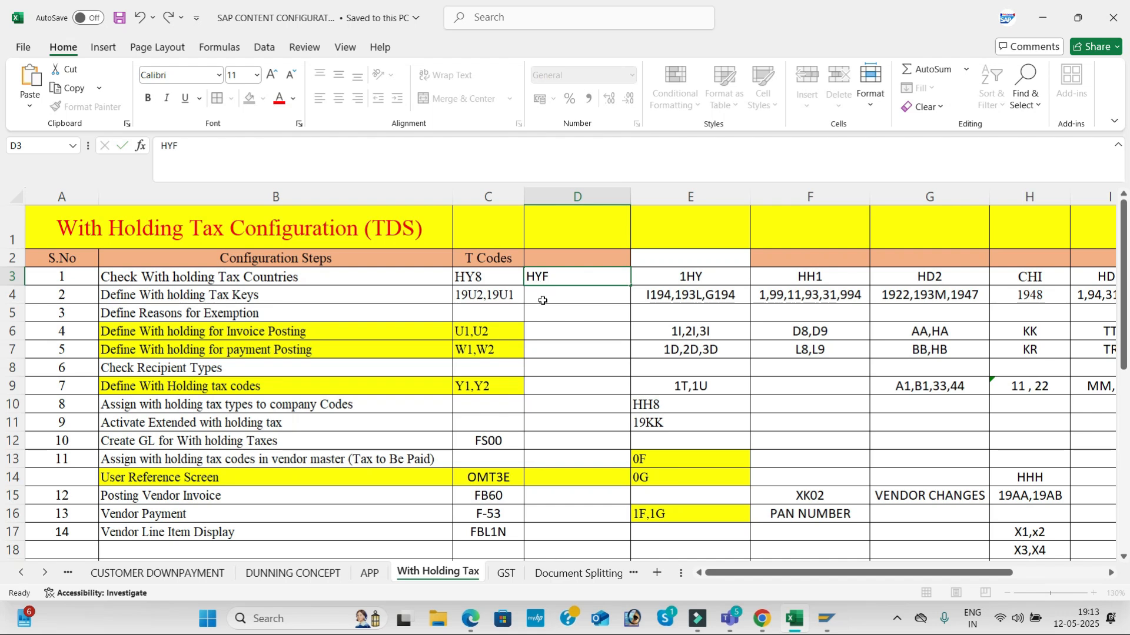
# Switch to the PDF configuration guide in Edge and review its example list of withholding tax keys for India.
pyautogui.click(540, 298)
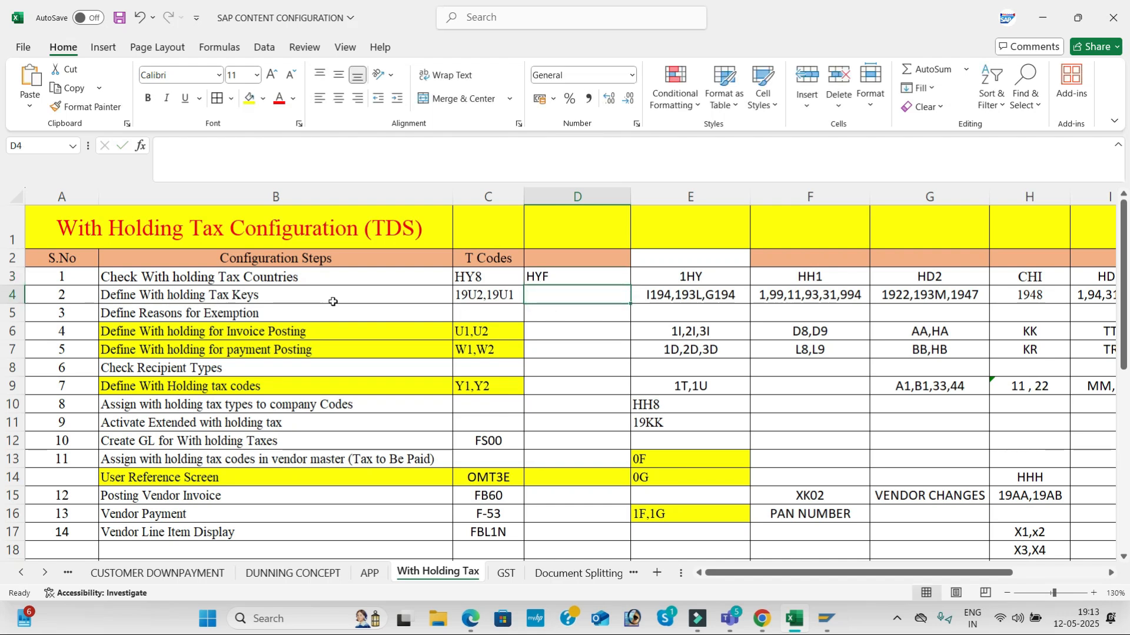
pyautogui.hotkey('alt', 'Tab')
pyautogui.hotkey('alt', 'Tab')
pyautogui.scroll(-3, 484, 304)
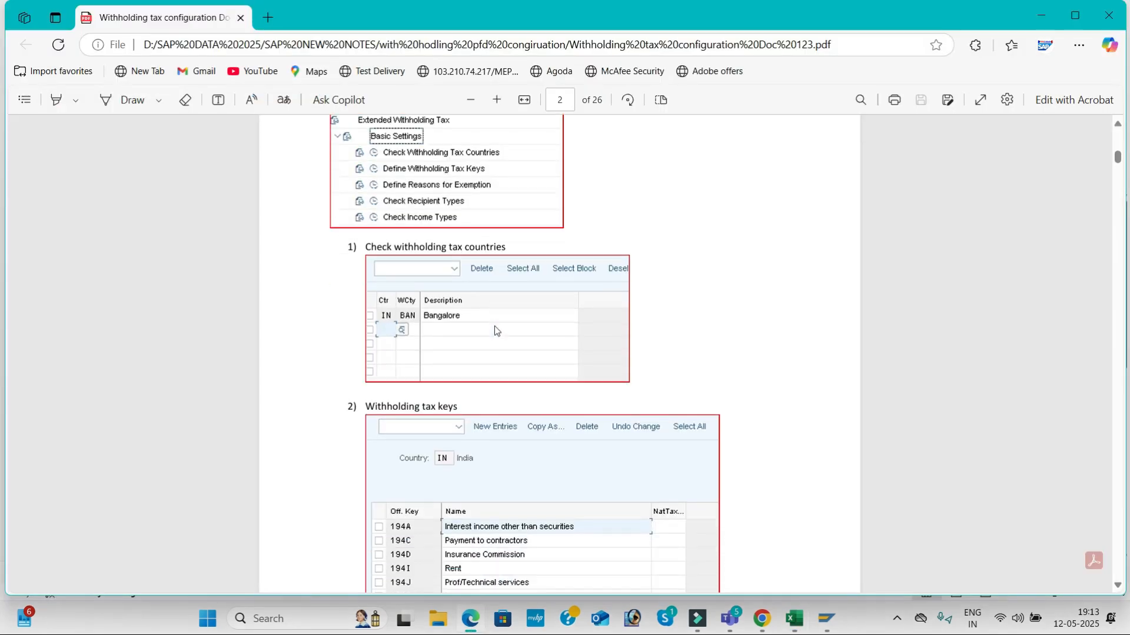
pyautogui.scroll(-3, 450, 328)
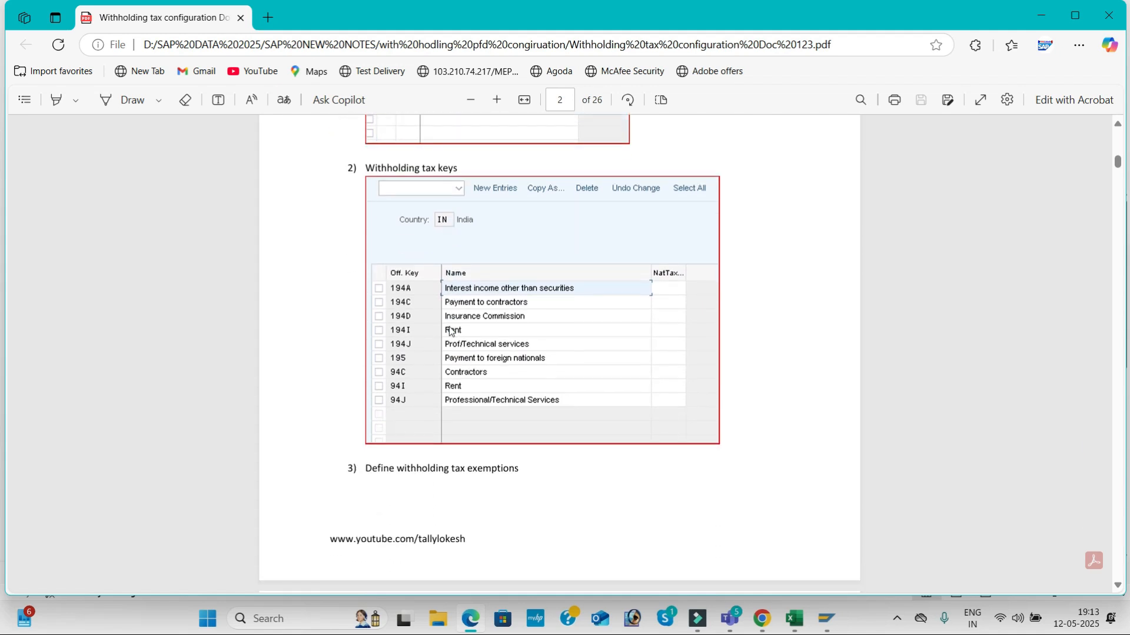
# Return to SAP, leave the withholding tax country entries, and open Define Withholding Tax Keys for country IN.
pyautogui.hotkey('alt', 'Tab')
pyautogui.hotkey('alt', 'Tab')
pyautogui.click(233, 47)
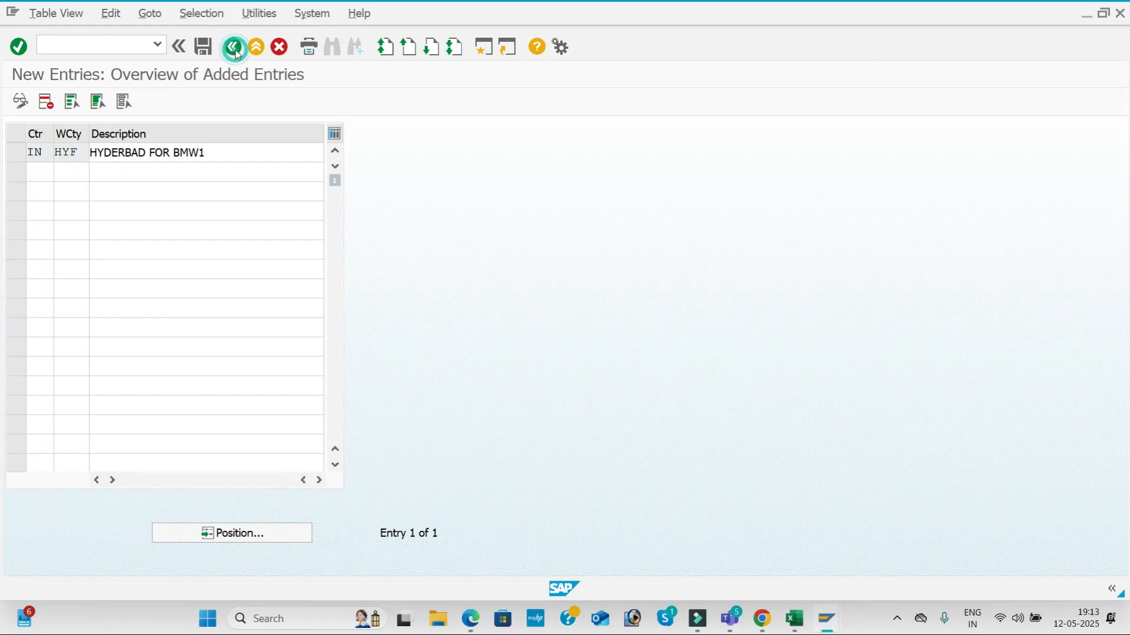
pyautogui.click(233, 47)
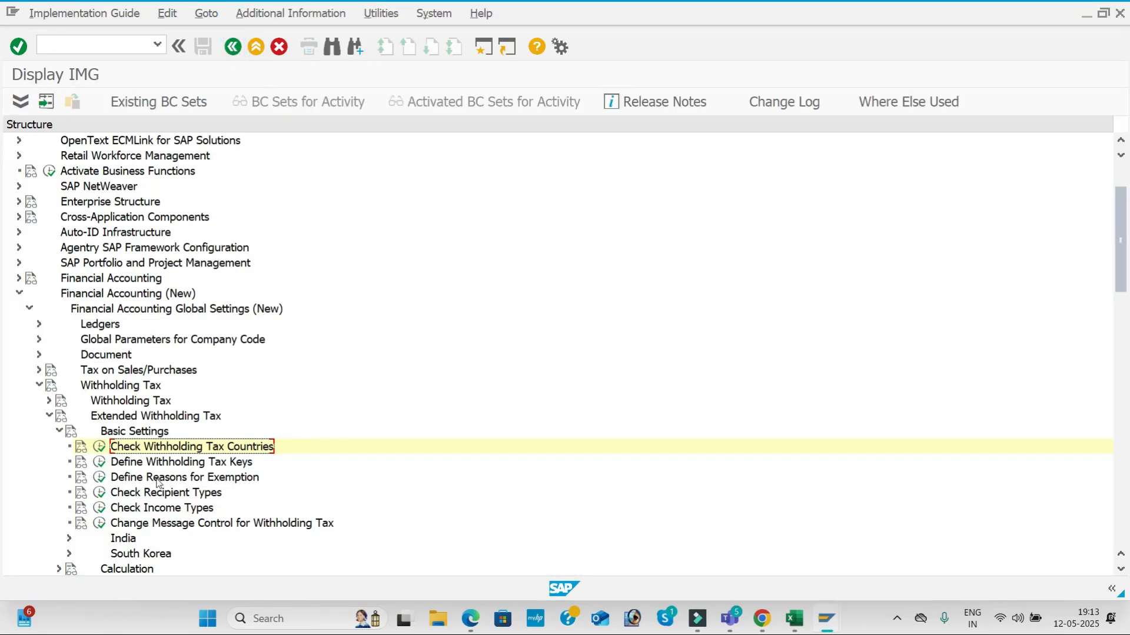
pyautogui.click(101, 463)
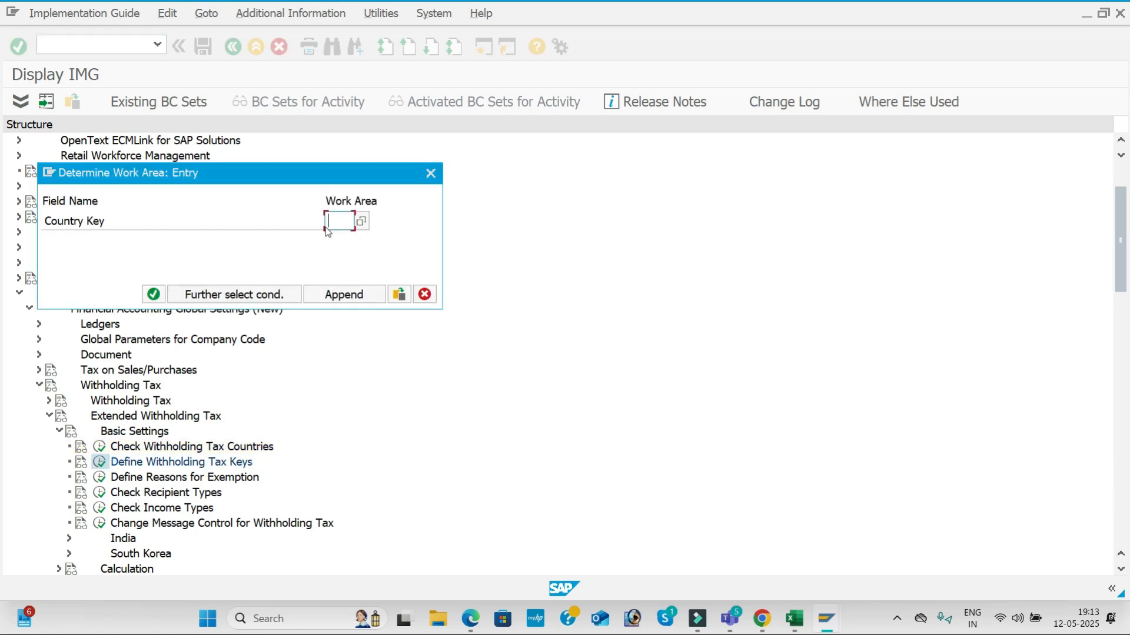
pyautogui.press('Return')
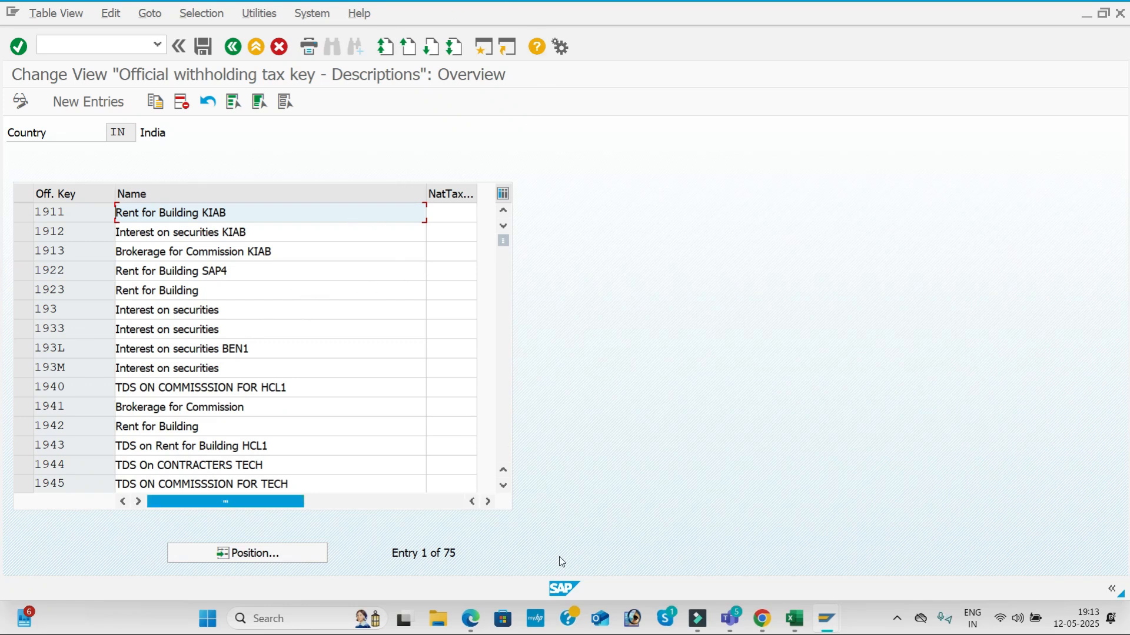
# Switch to Chrome, search Google in a new tab for "TDS RATES IN 2025-26" and open ClearTax's TDS rate chart.
pyautogui.click(768, 618)
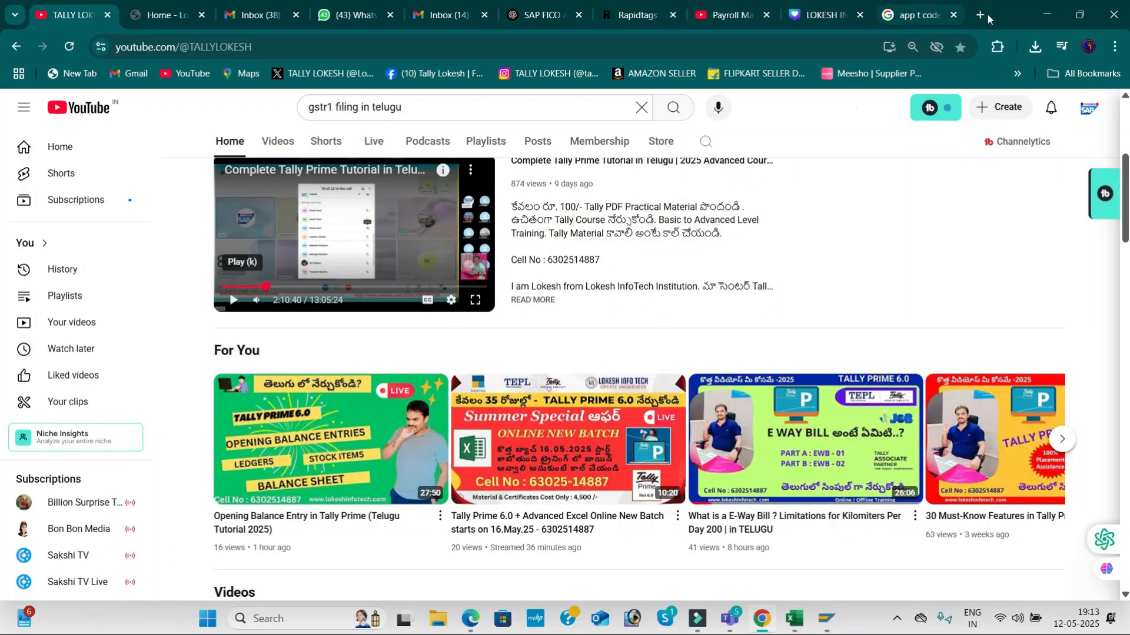
pyautogui.hotkey('ctrl', 't')
pyautogui.write('TDA')
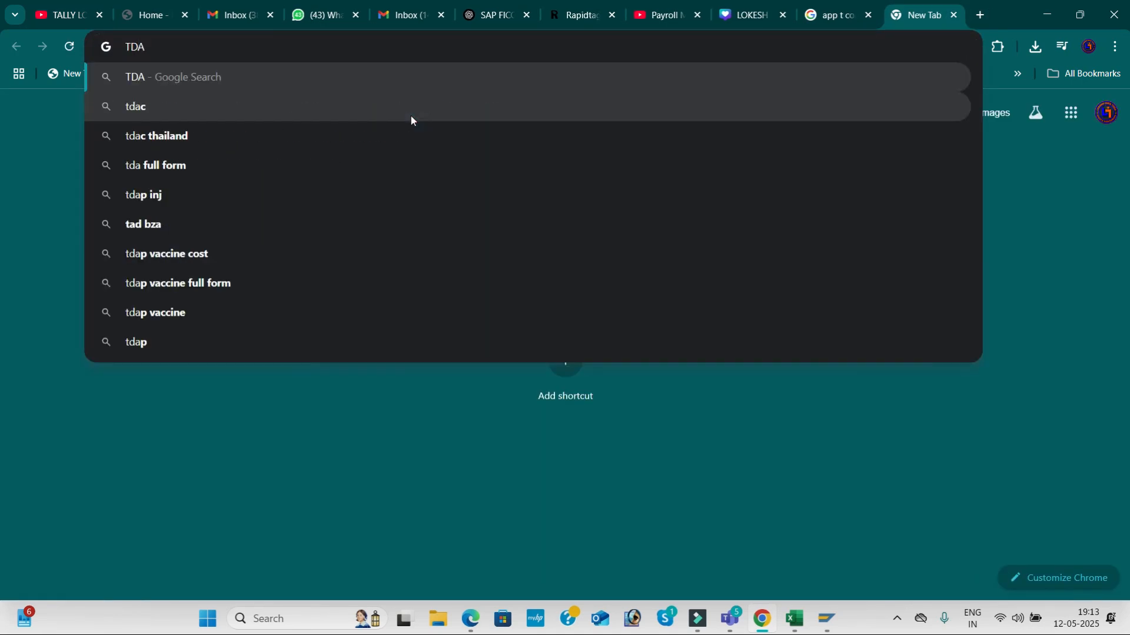
pyautogui.press('BackSpace')
pyautogui.write('S RAT')
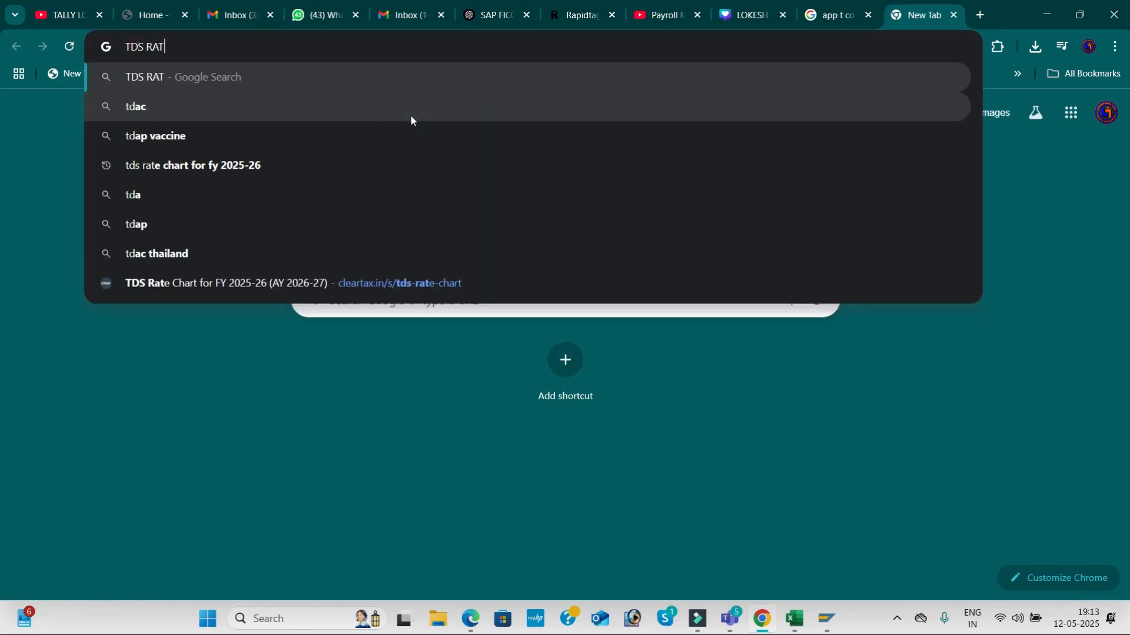
pyautogui.write('ES IN 20')
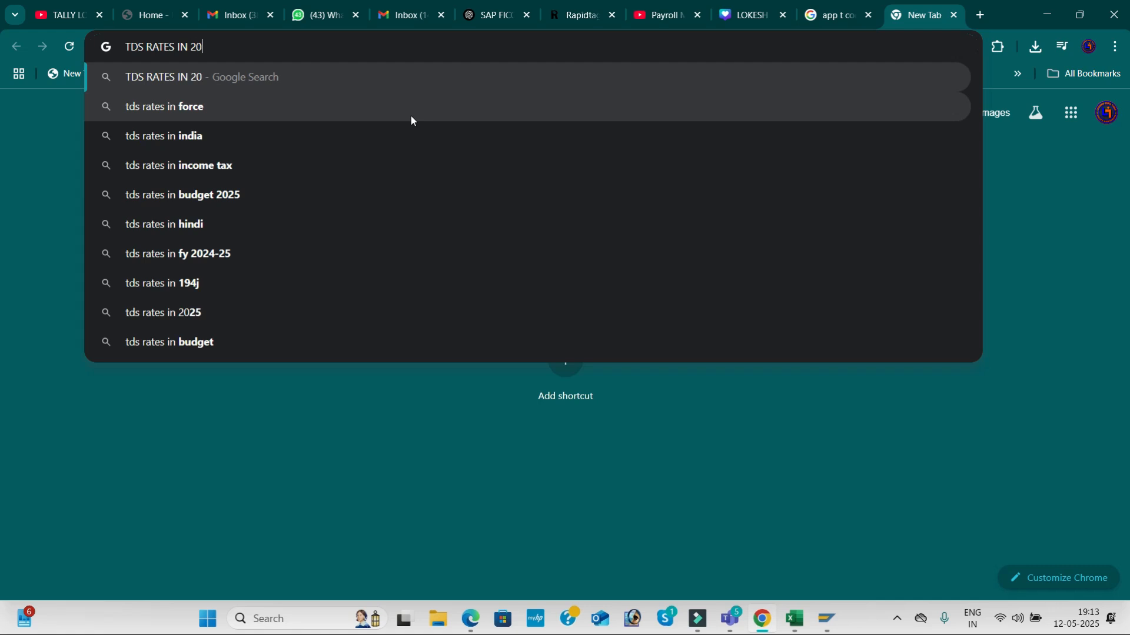
pyautogui.write('25-26')
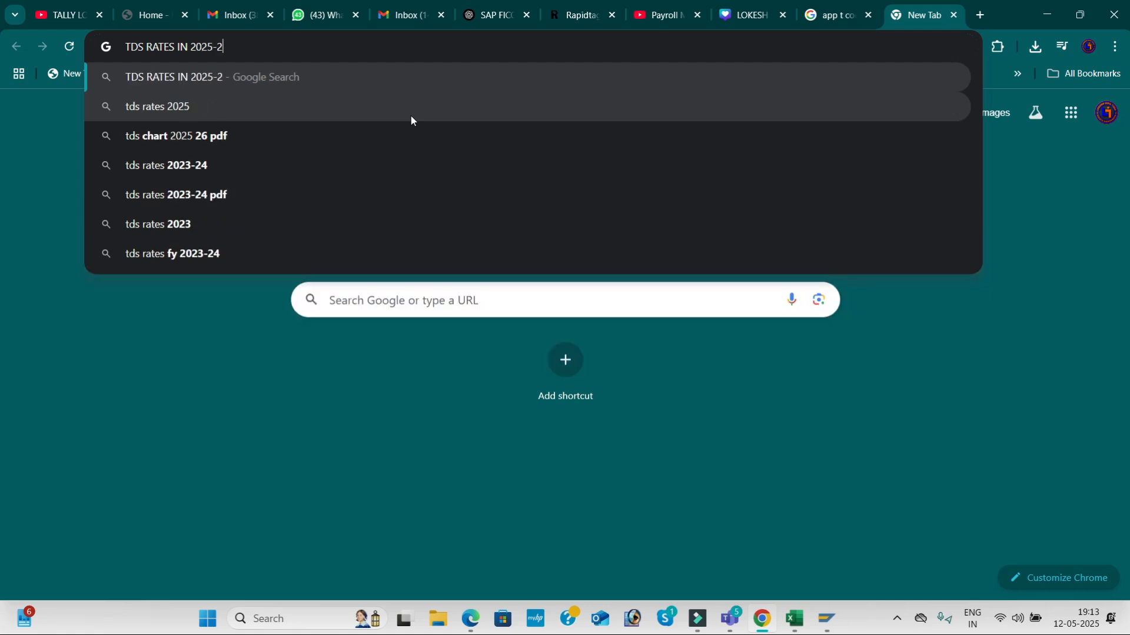
pyautogui.press('Return')
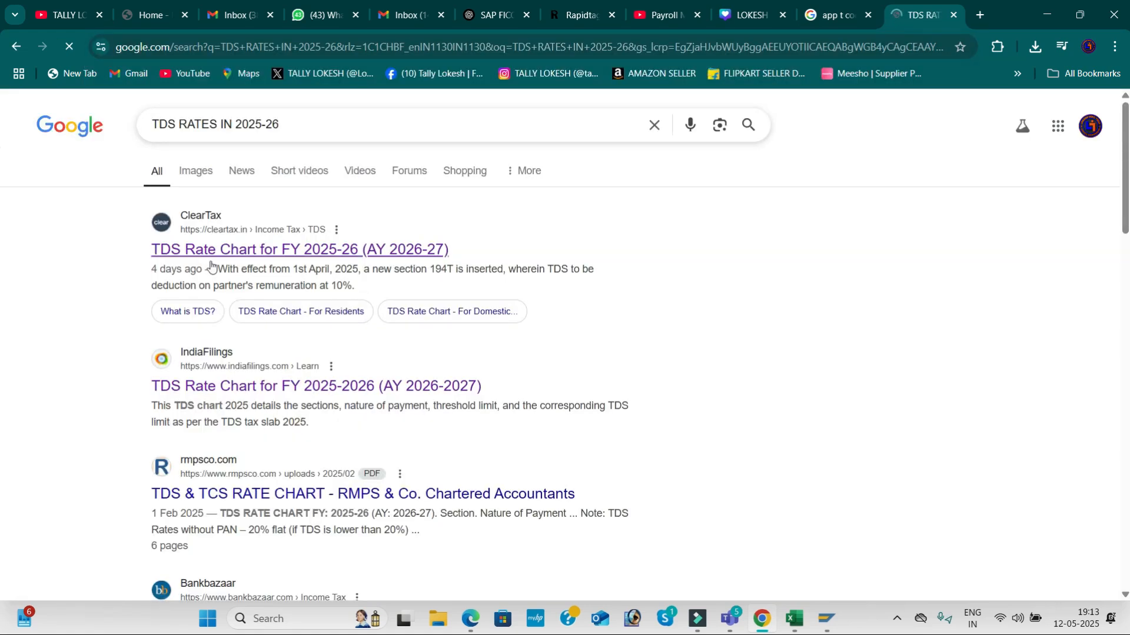
pyautogui.click(214, 252)
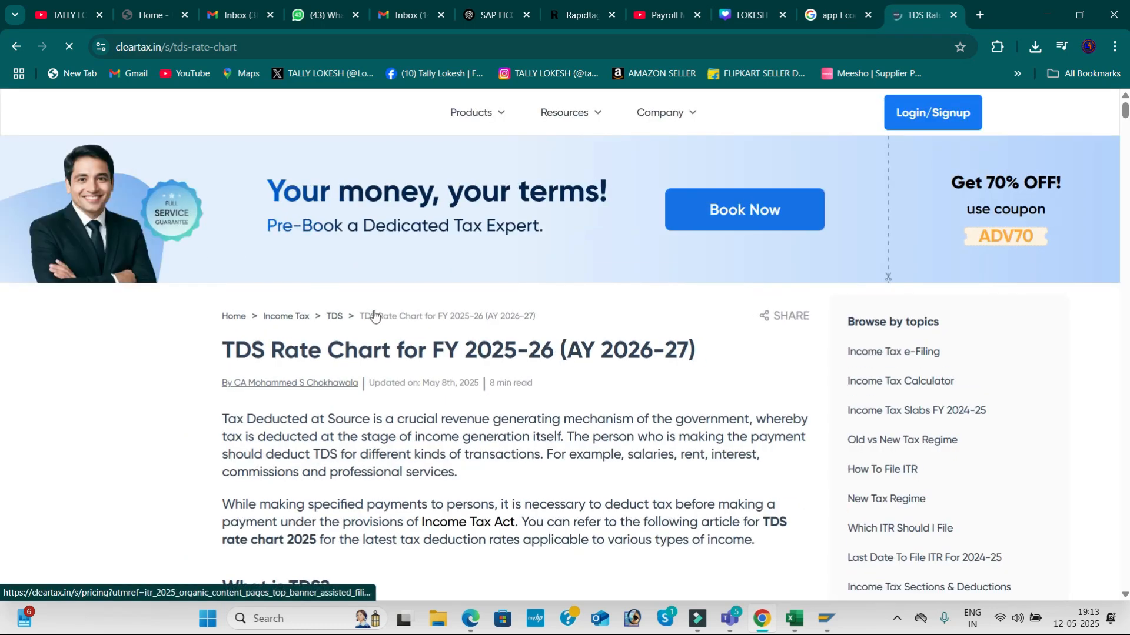
# Examine the TDS rate chart for residents, checking the sections, natures of transaction, threshold limits and rates.
pyautogui.scroll(-15, 373, 320)
pyautogui.scroll(-2, 382, 314)
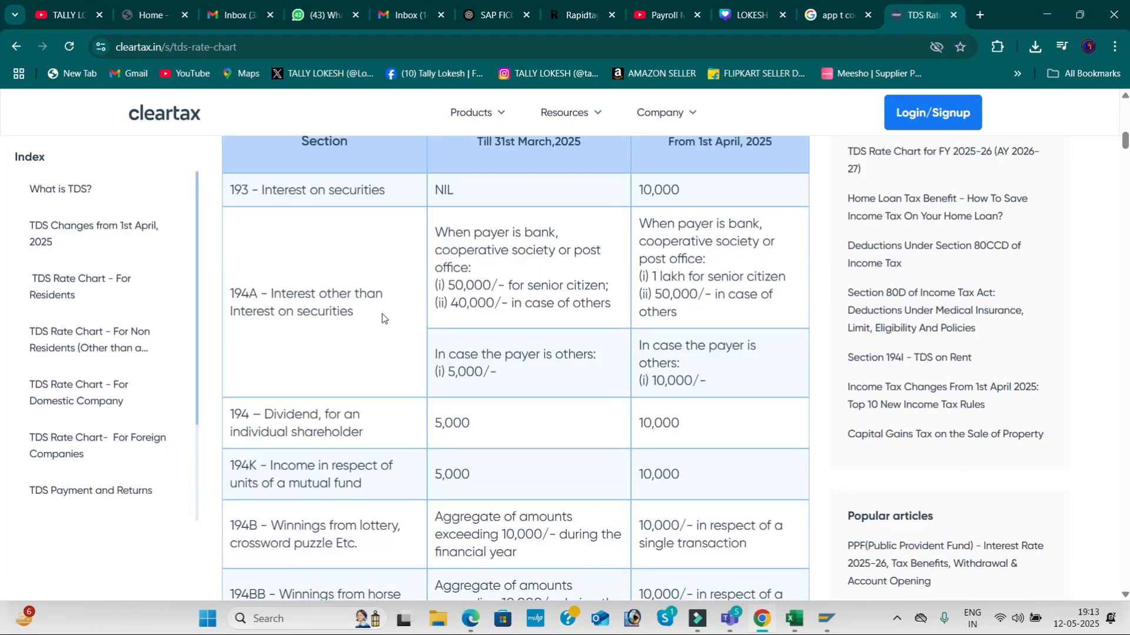
pyautogui.scroll(-10, 300, 211)
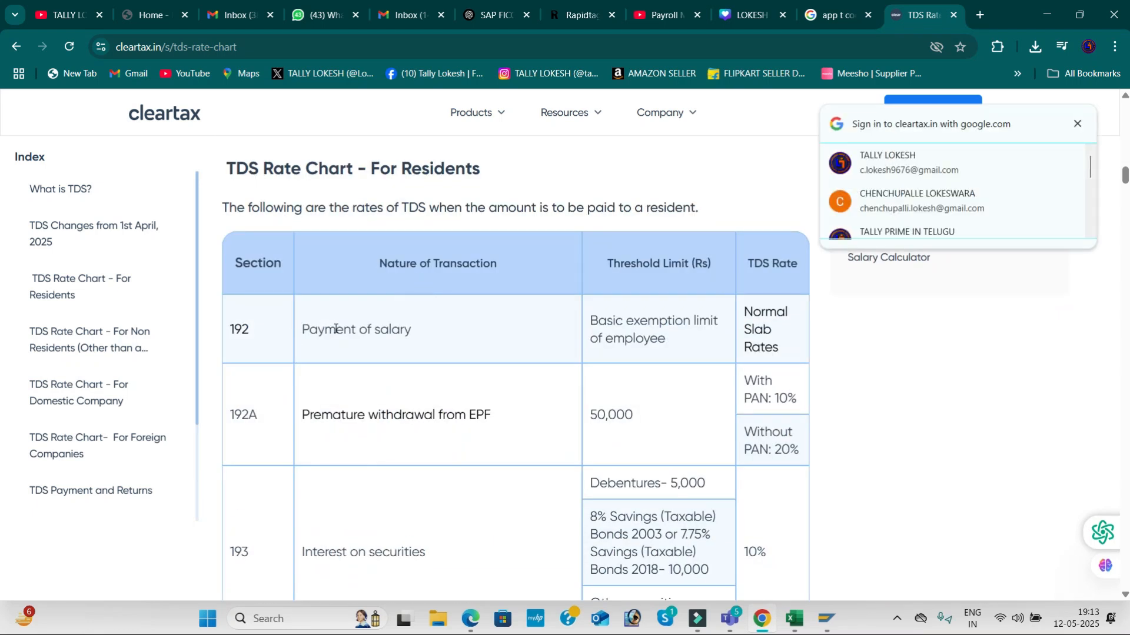
pyautogui.scroll(-1, 436, 335)
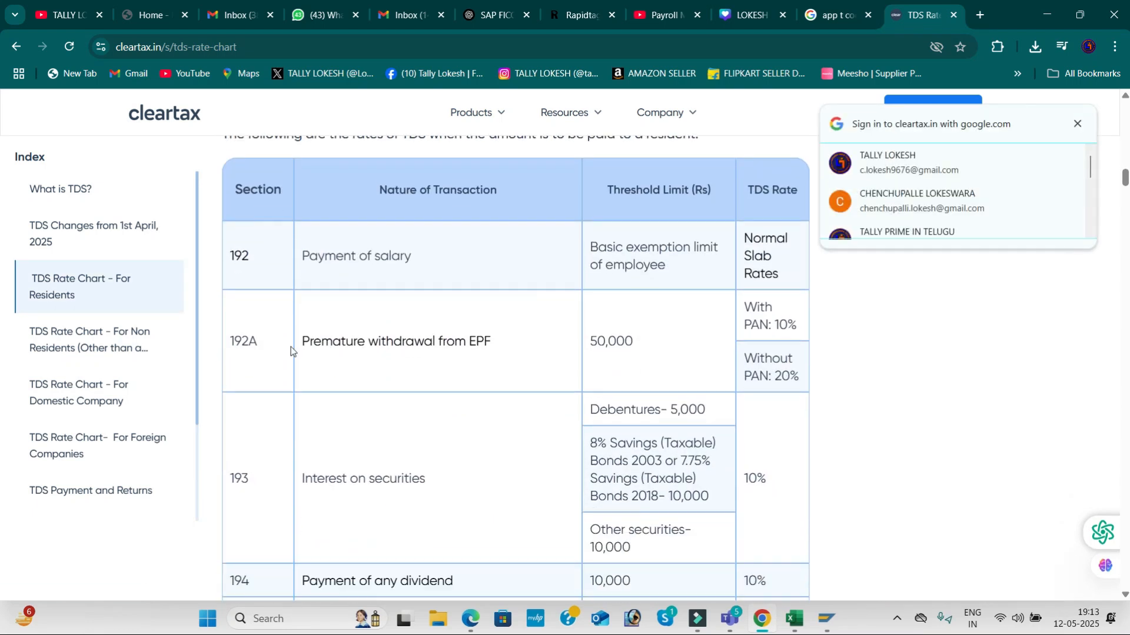
pyautogui.scroll(-2, 492, 350)
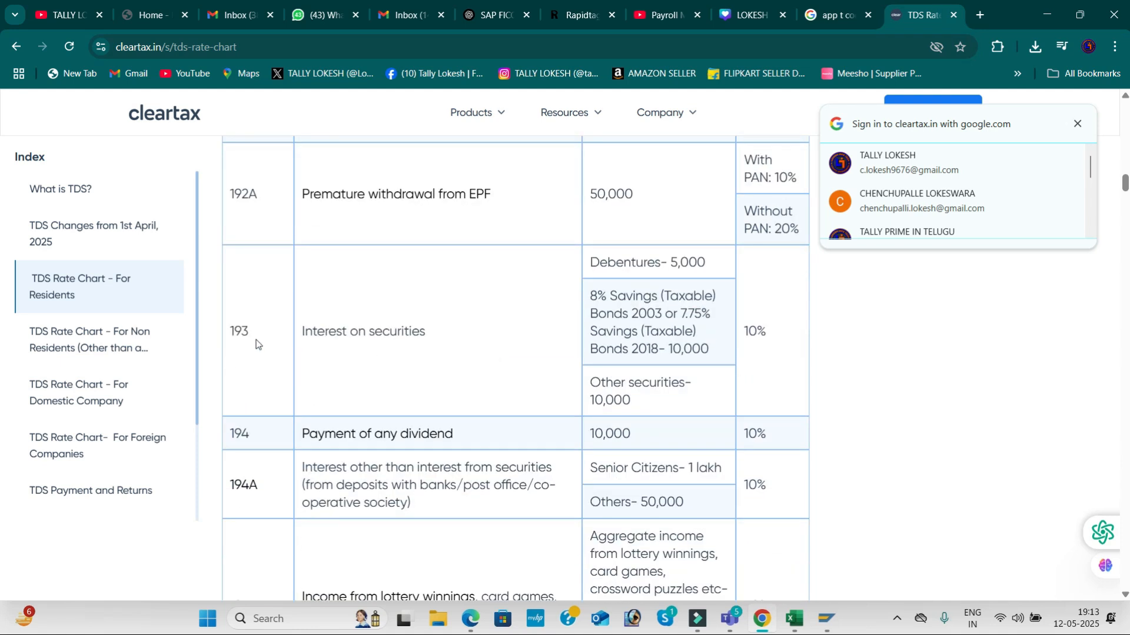
pyautogui.scroll(-2, 478, 341)
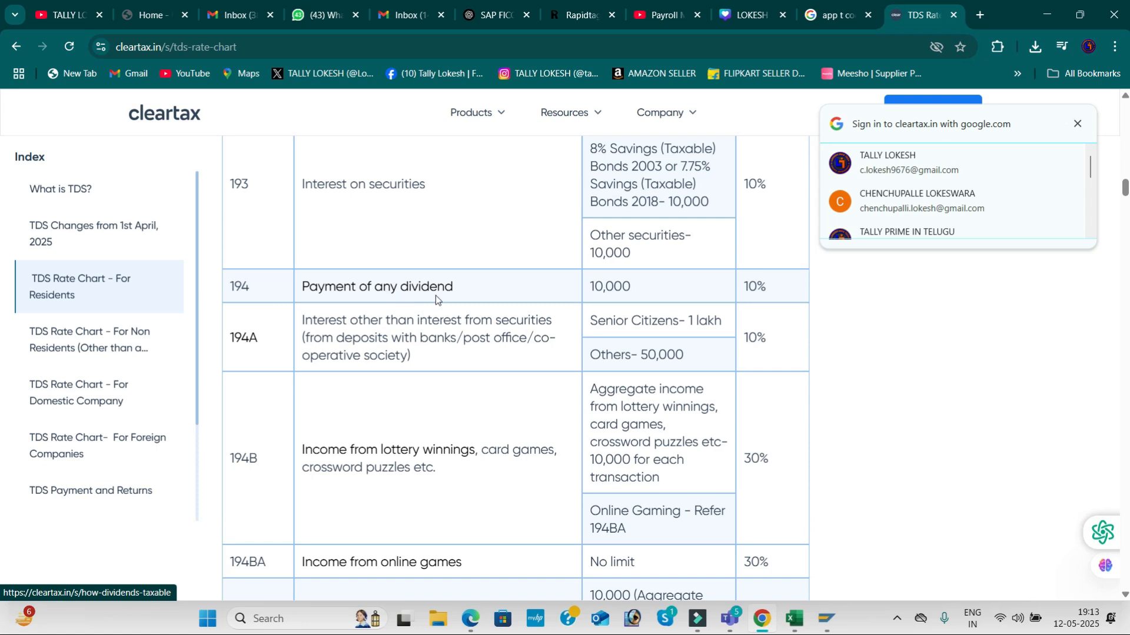
pyautogui.scroll(-3, 446, 301)
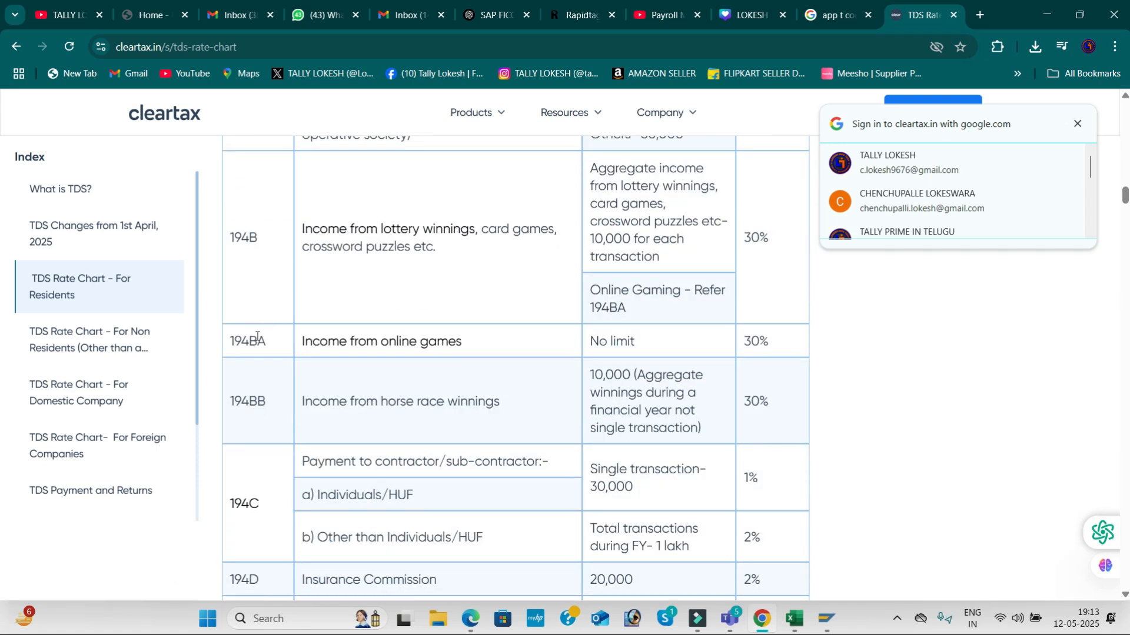
pyautogui.scroll(-3, 400, 343)
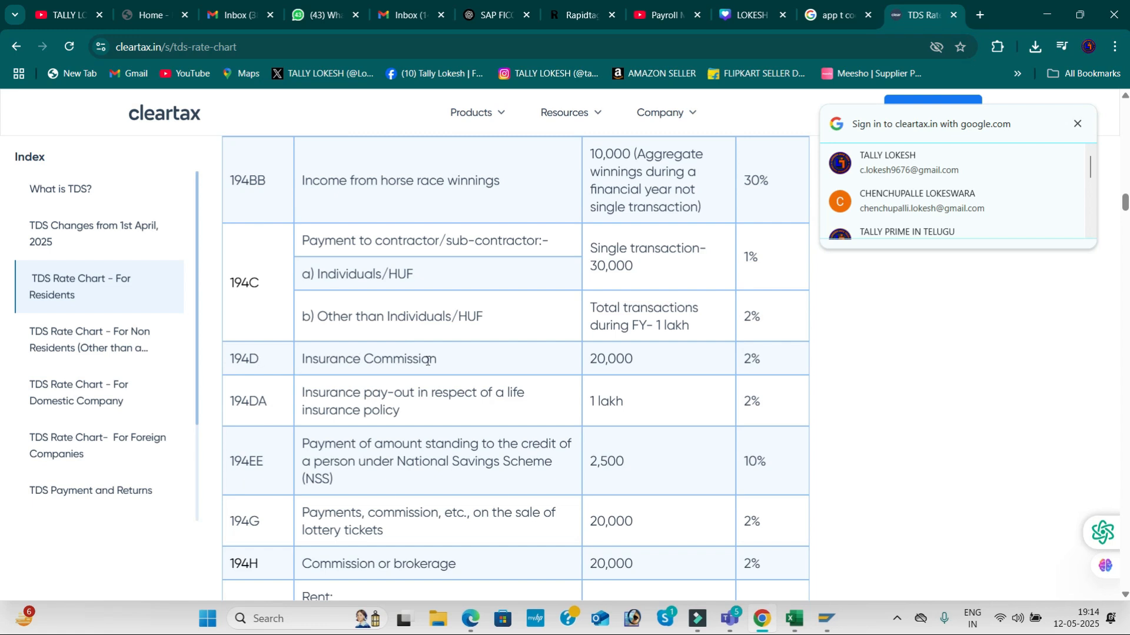
pyautogui.scroll(-3, 428, 360)
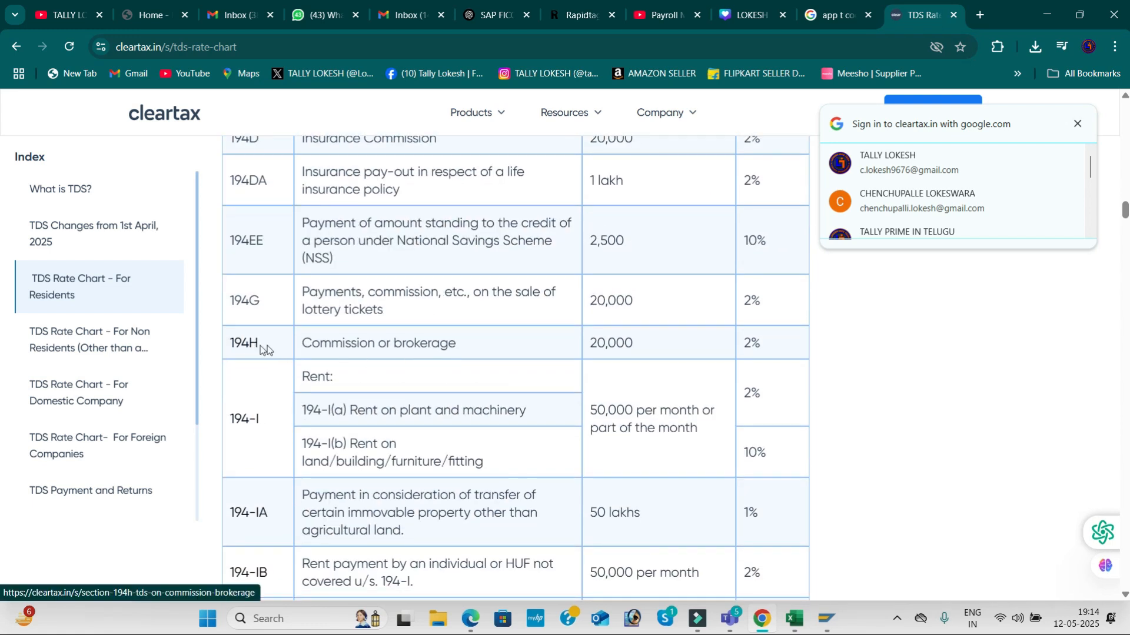
pyautogui.scroll(-9, 412, 361)
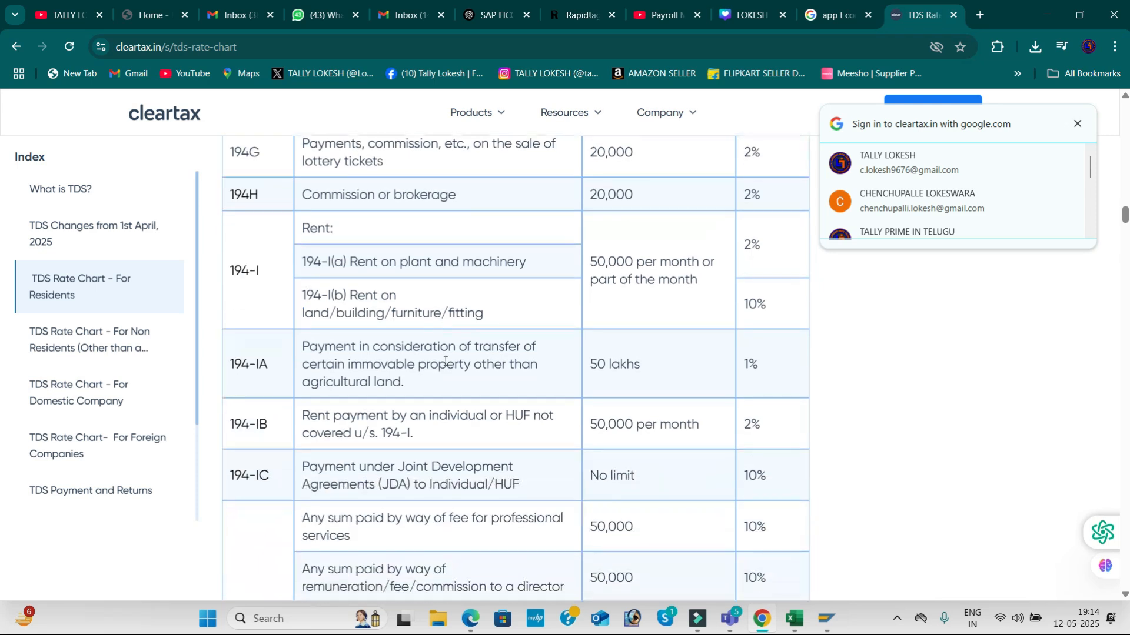
pyautogui.scroll(-12, 421, 357)
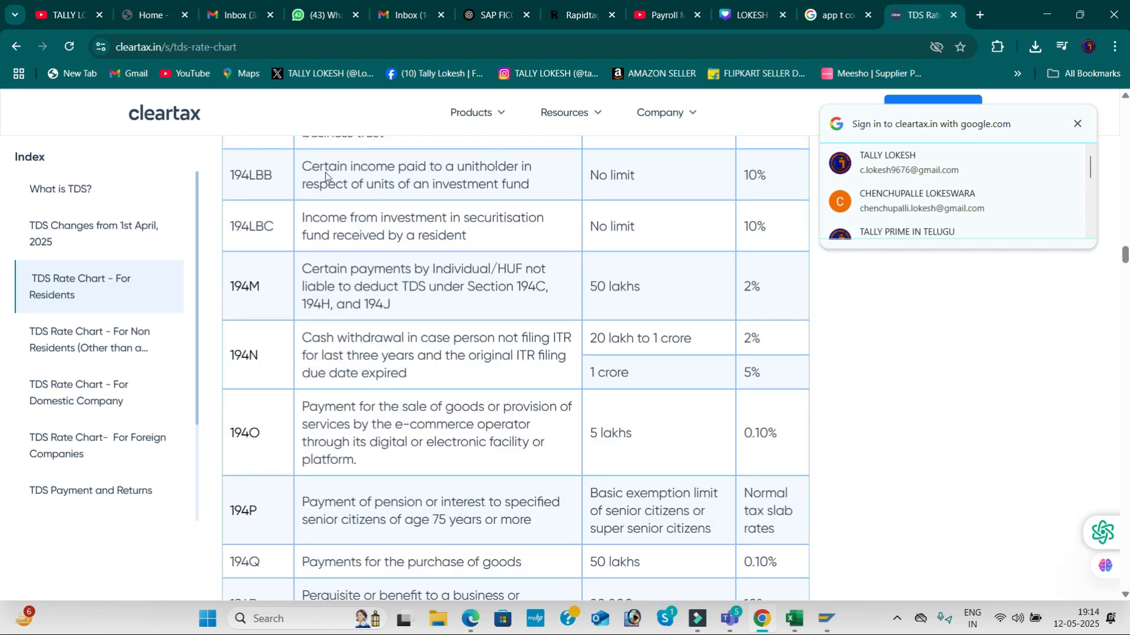
pyautogui.scroll(6, 731, 323)
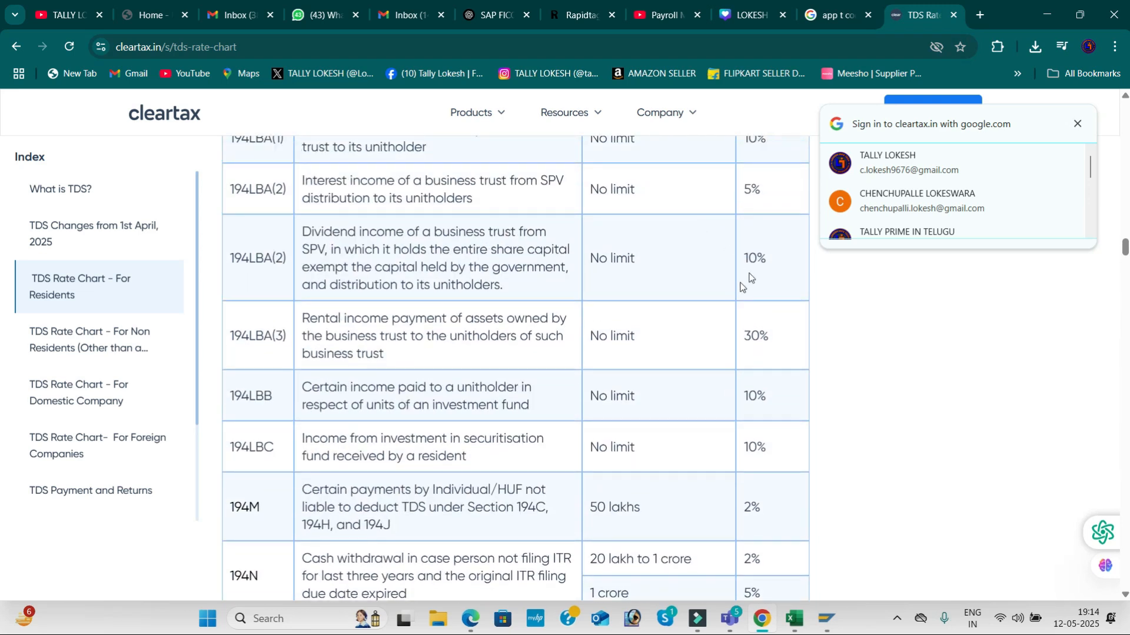
pyautogui.scroll(2, 745, 244)
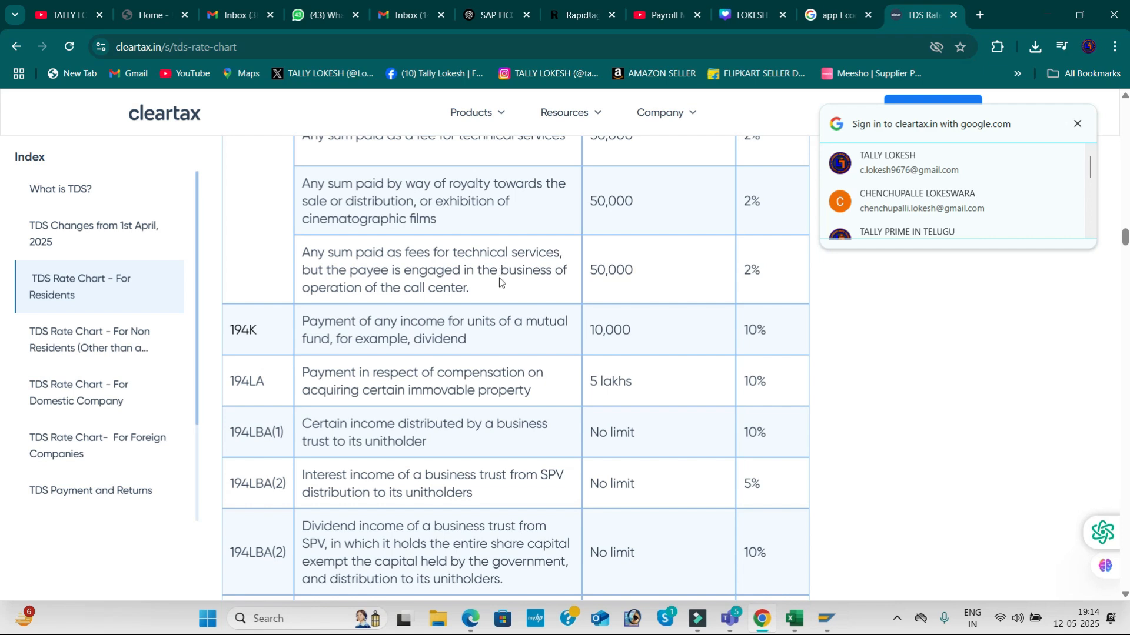
pyautogui.scroll(-10, 499, 280)
pyautogui.scroll(-2, 499, 283)
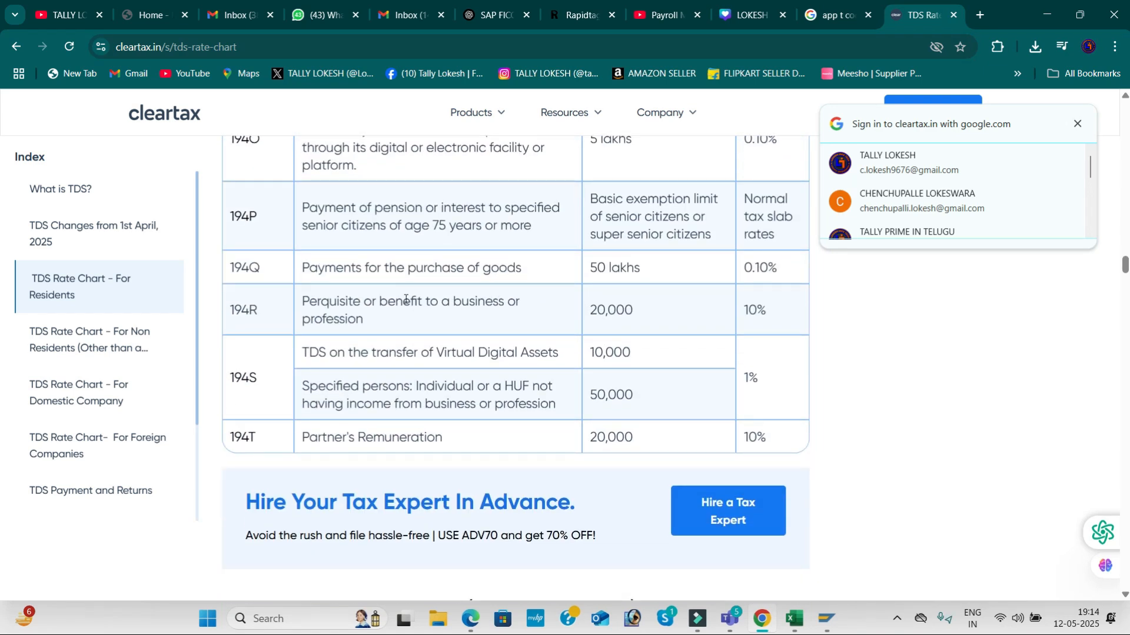
pyautogui.scroll(12, 437, 412)
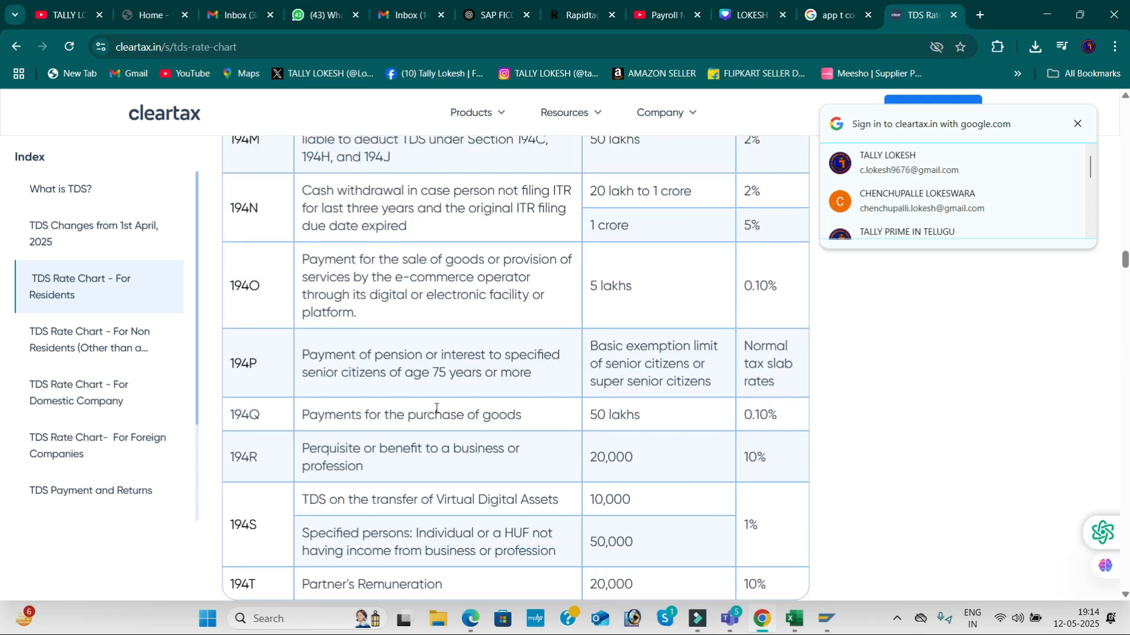
pyautogui.scroll(7, 437, 391)
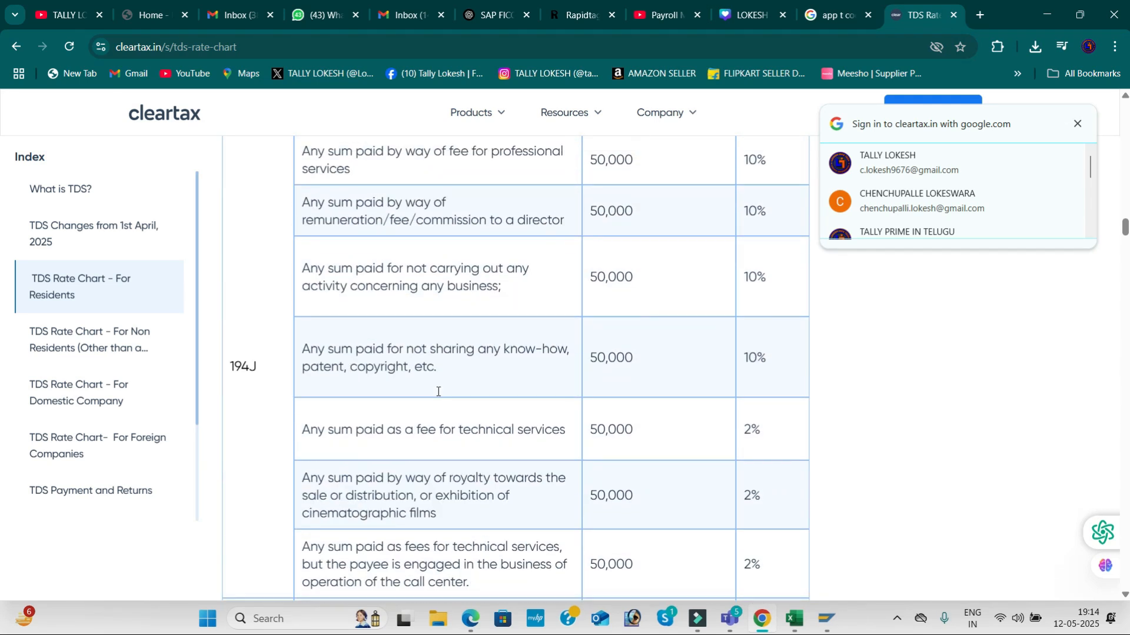
pyautogui.scroll(5, 610, 263)
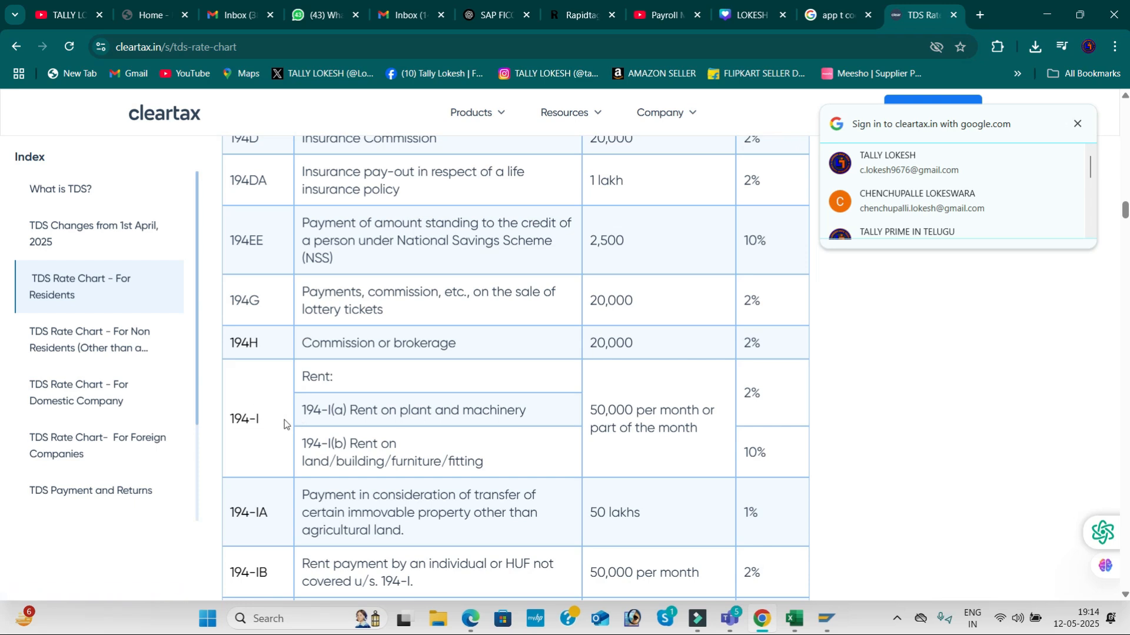
# Switch to SAP and copy the withholding tax key entries 1911, 1912 and 1913 for India.
pyautogui.hotkey('alt', 'Tab')
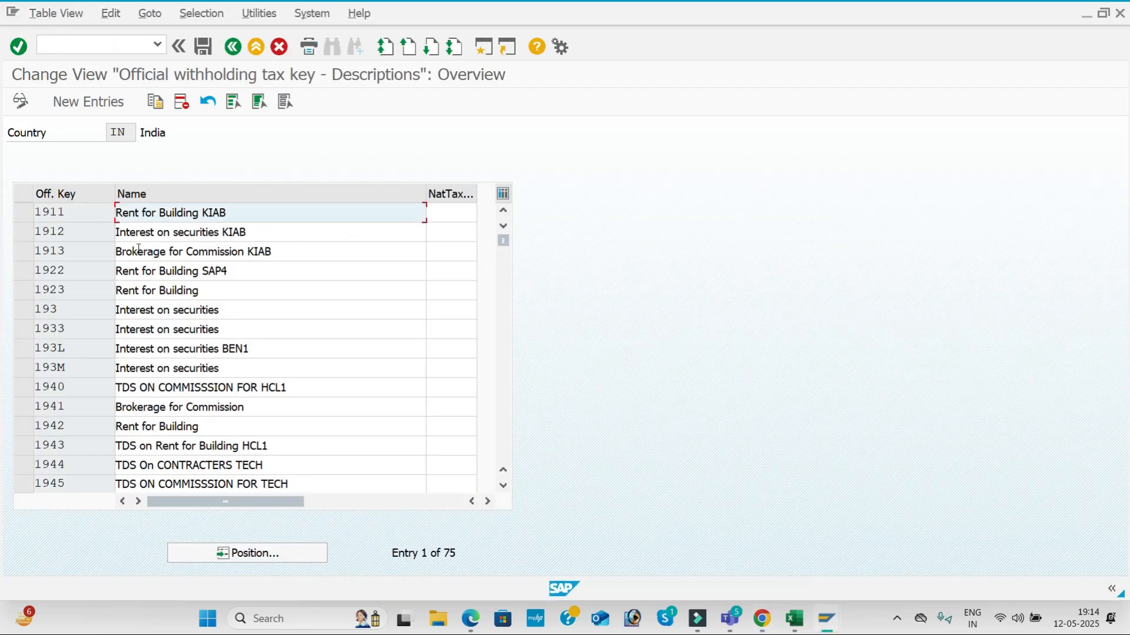
pyautogui.click(21, 218)
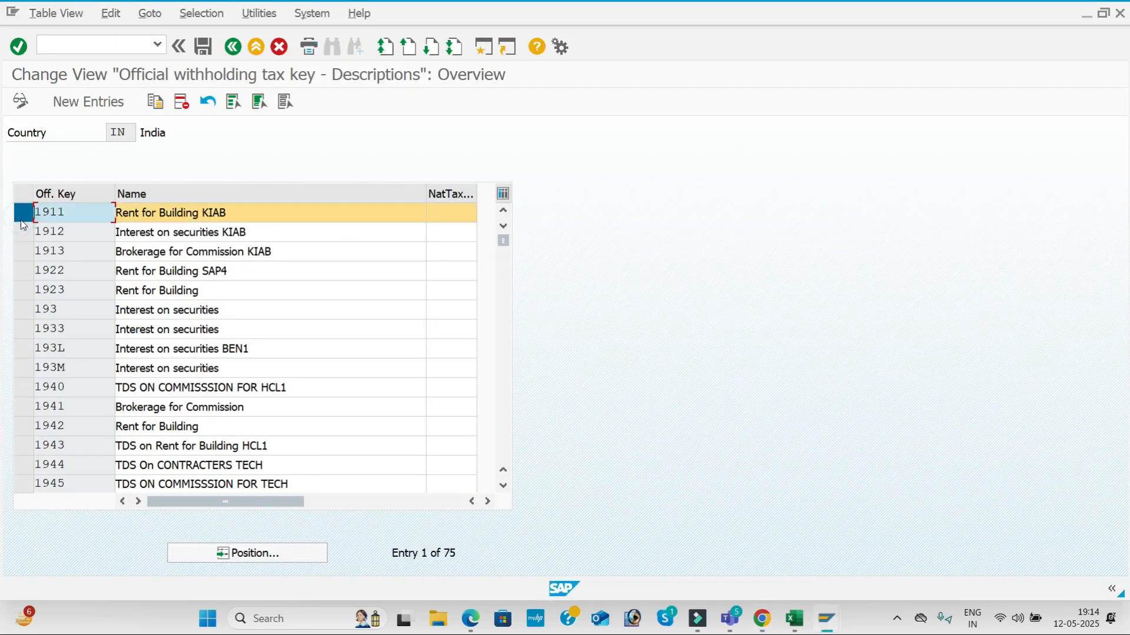
pyautogui.click(20, 235)
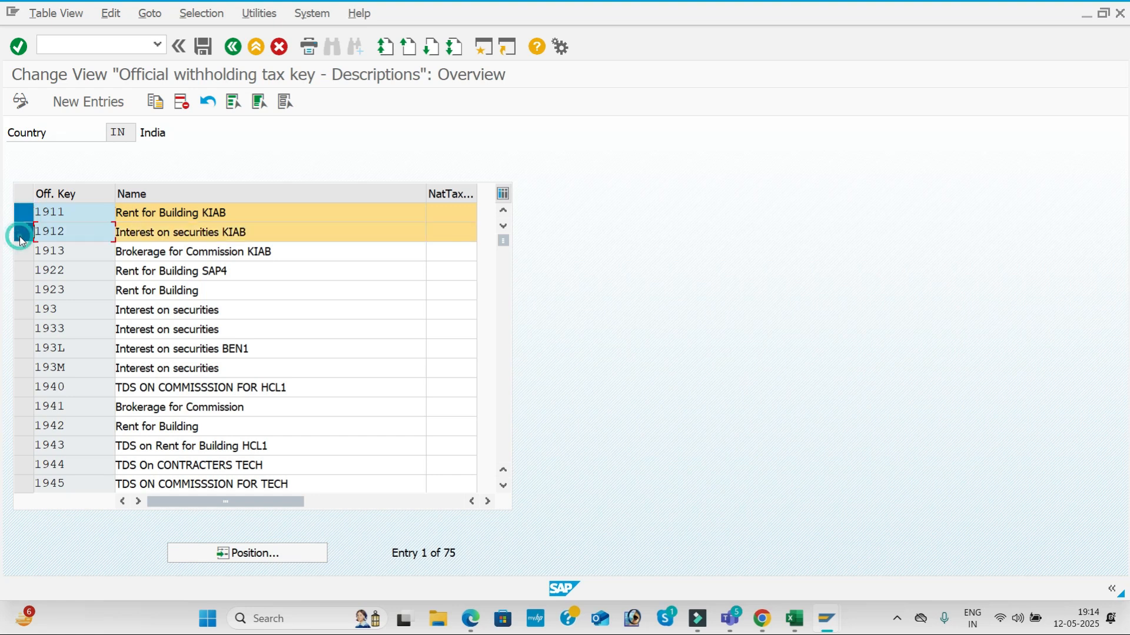
pyautogui.click(19, 257)
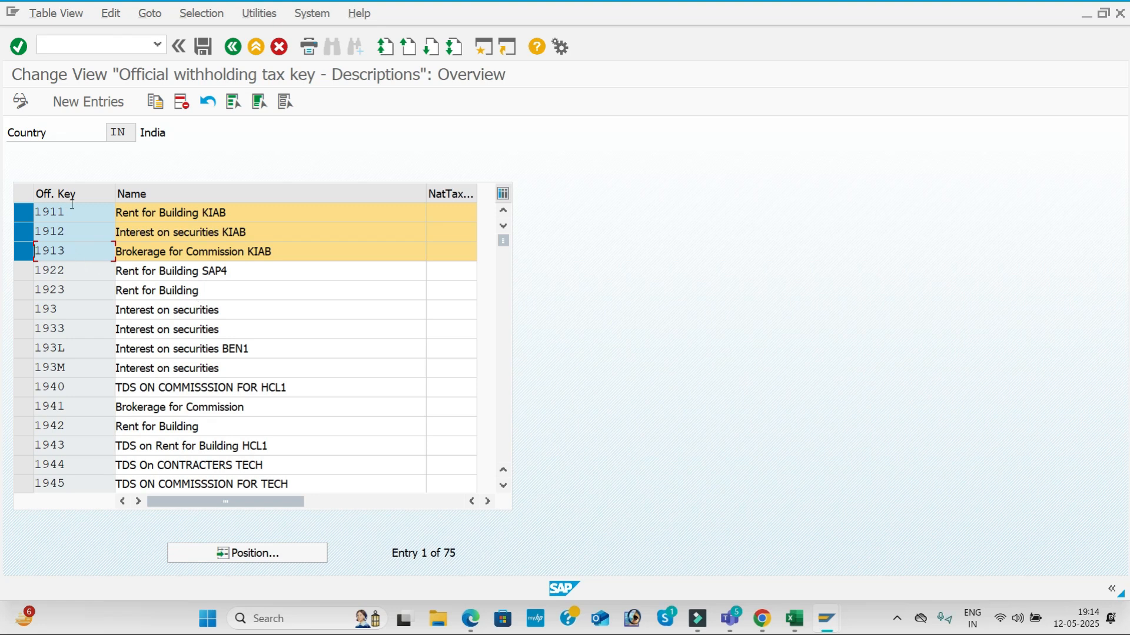
pyautogui.click(159, 105)
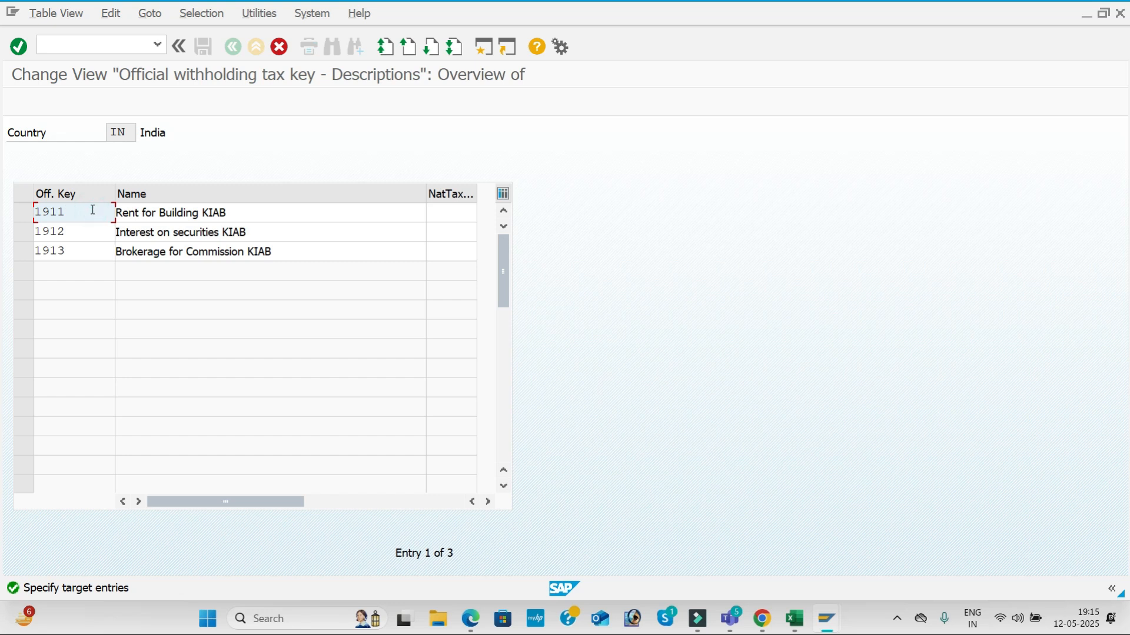
# Set the first copied entry's key to 19BM and its name to "Rent for Building BMW1".
pyautogui.press('BackSpace')
pyautogui.press('BackSpace')
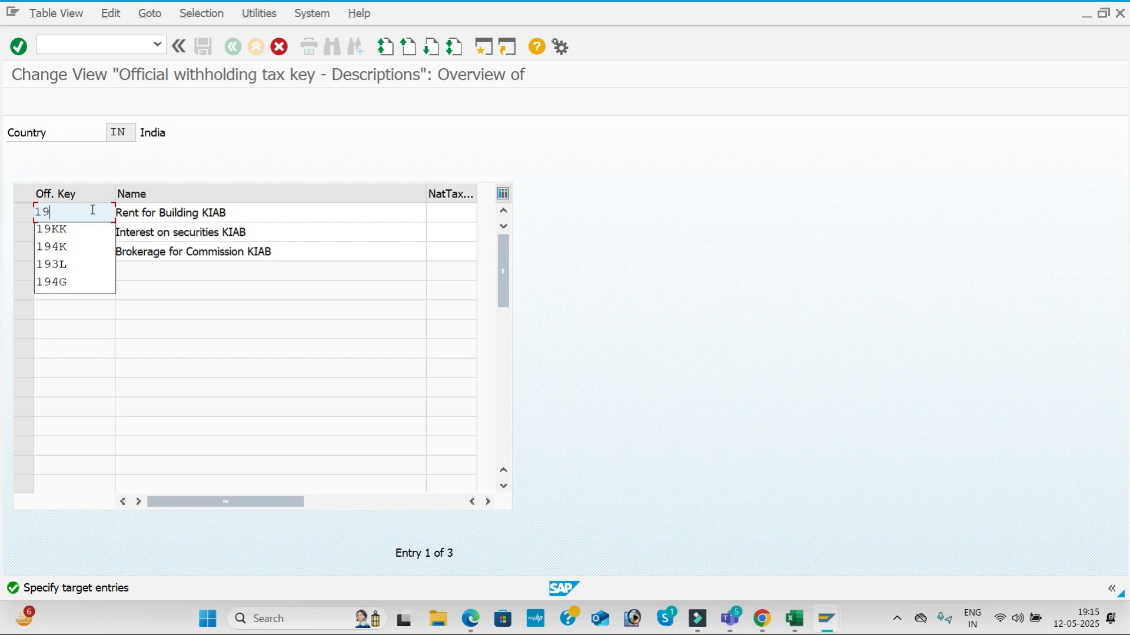
pyautogui.write('BM')
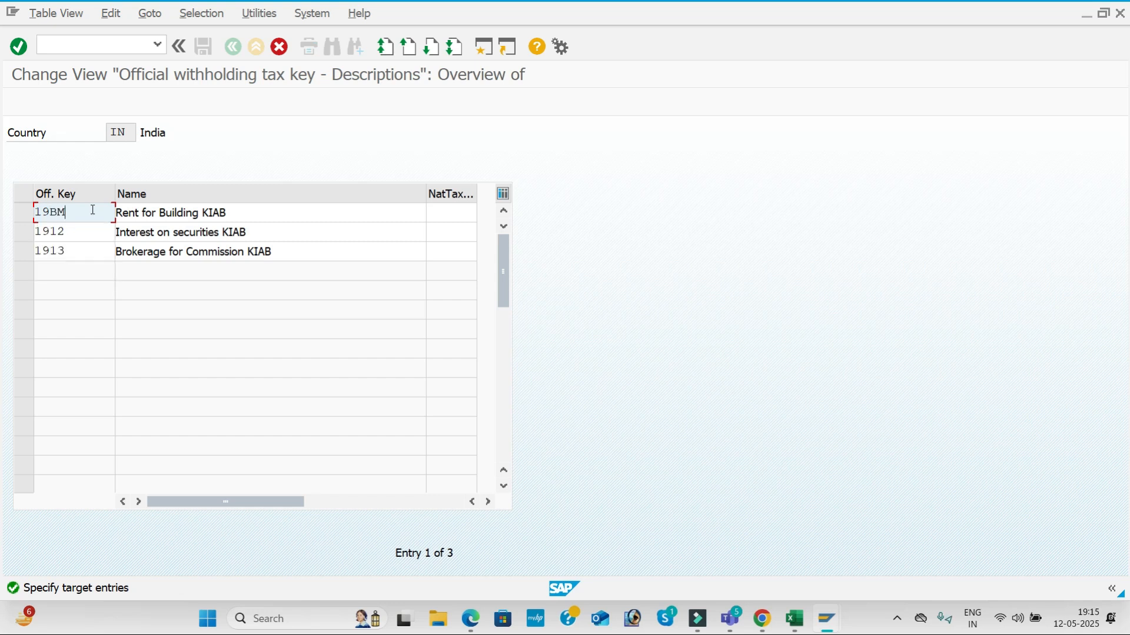
pyautogui.click(247, 207)
pyautogui.press('BackSpace')
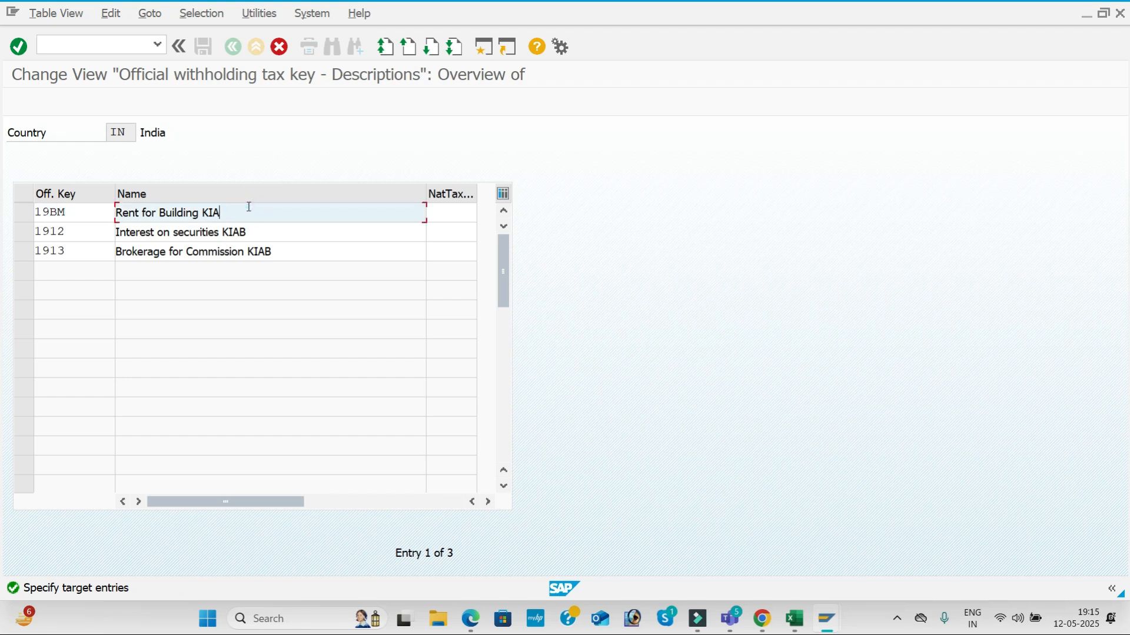
pyautogui.press('BackSpace')
pyautogui.write('BMW1')
# Switch to the TDS rate chart in Chrome, check the section for interest on securities, and return to SAP.
pyautogui.click(98, 236)
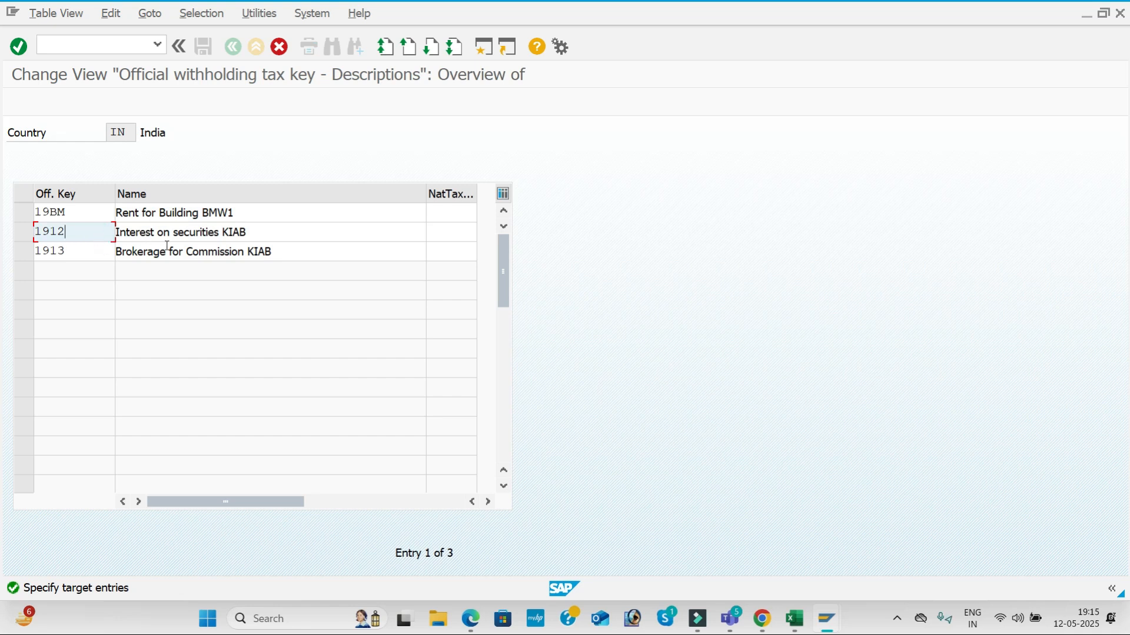
pyautogui.hotkey('alt', 'Tab')
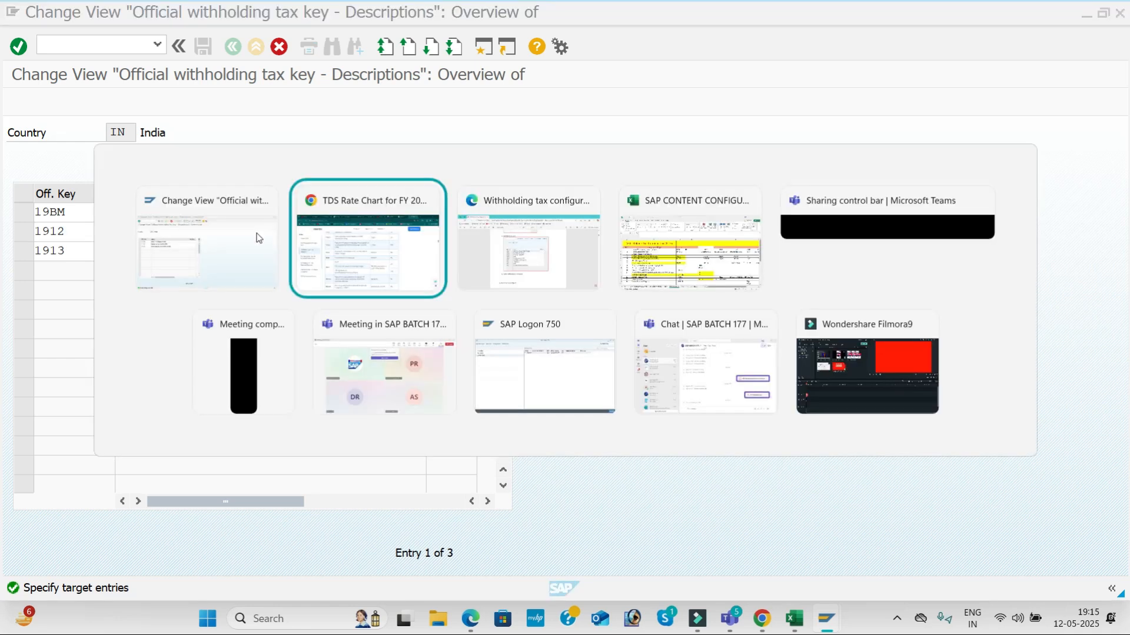
pyautogui.scroll(5, 416, 351)
pyautogui.scroll(3, 416, 351)
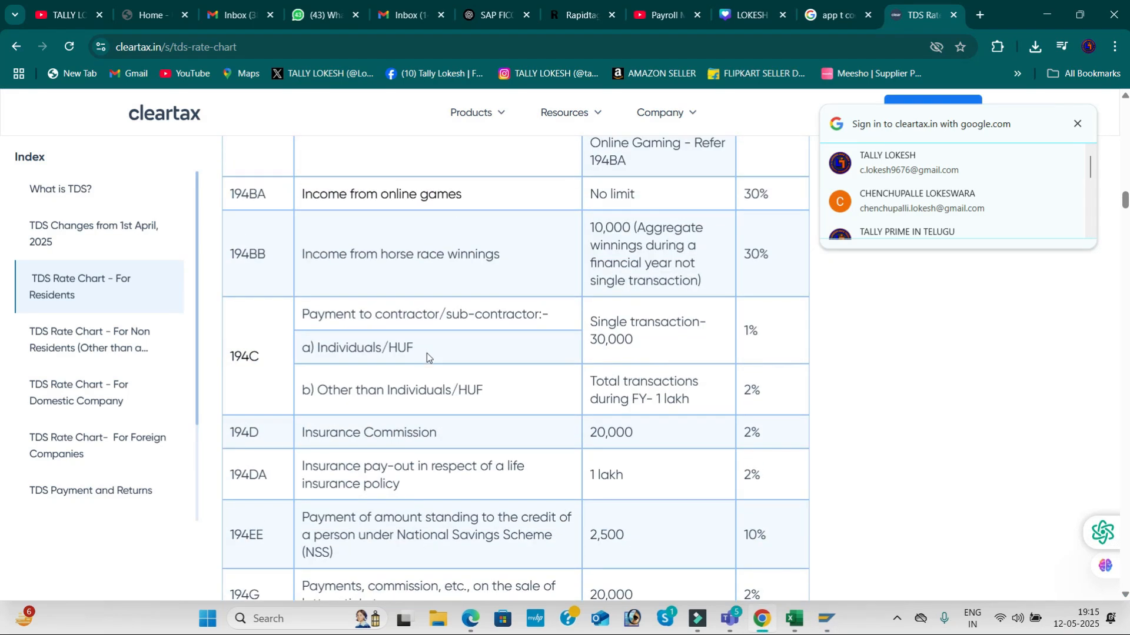
pyautogui.scroll(5, 440, 376)
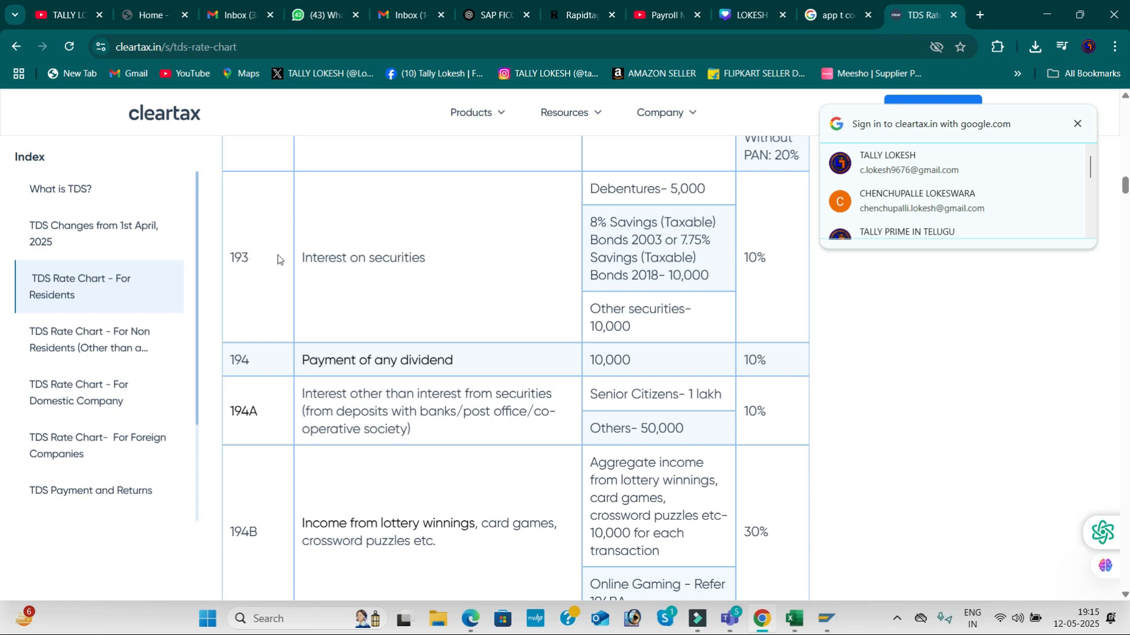
pyautogui.hotkey('alt', 'Tab')
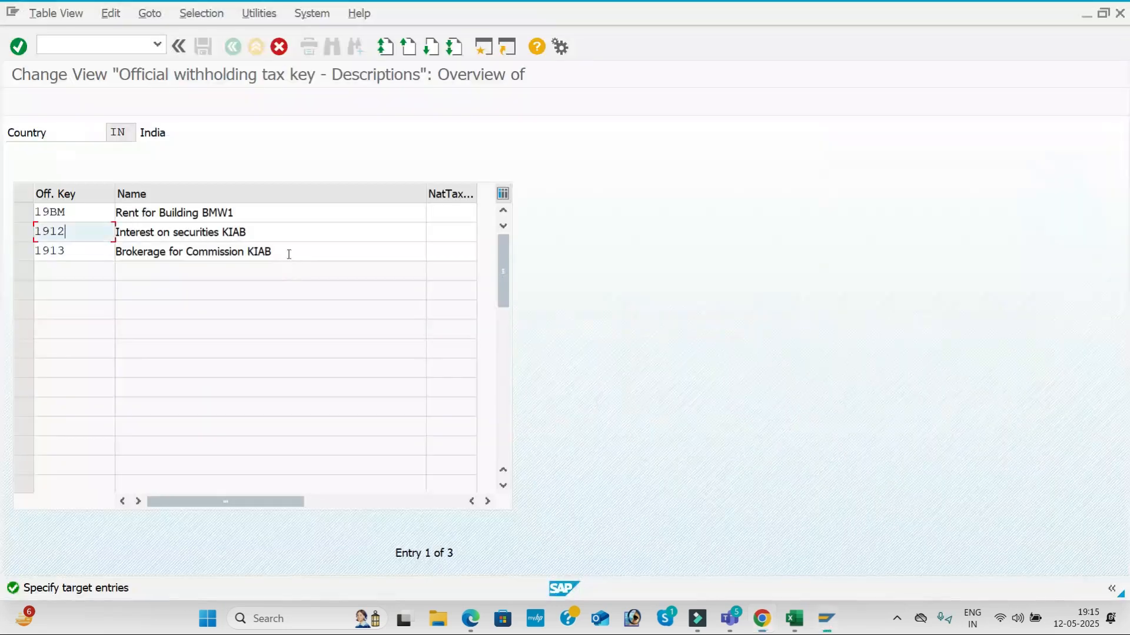
# Set the key of the interest on securities entry to 19B1 and the brokerage entry's key to 19B2.
pyautogui.press('BackSpace')
pyautogui.press('BackSpace')
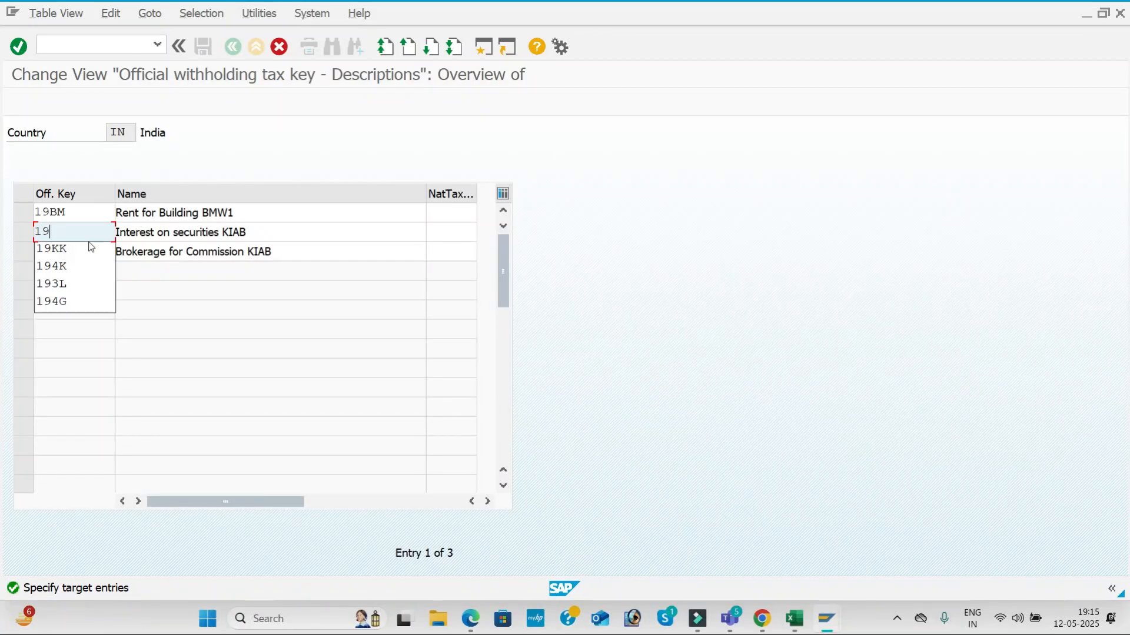
pyautogui.write('B1')
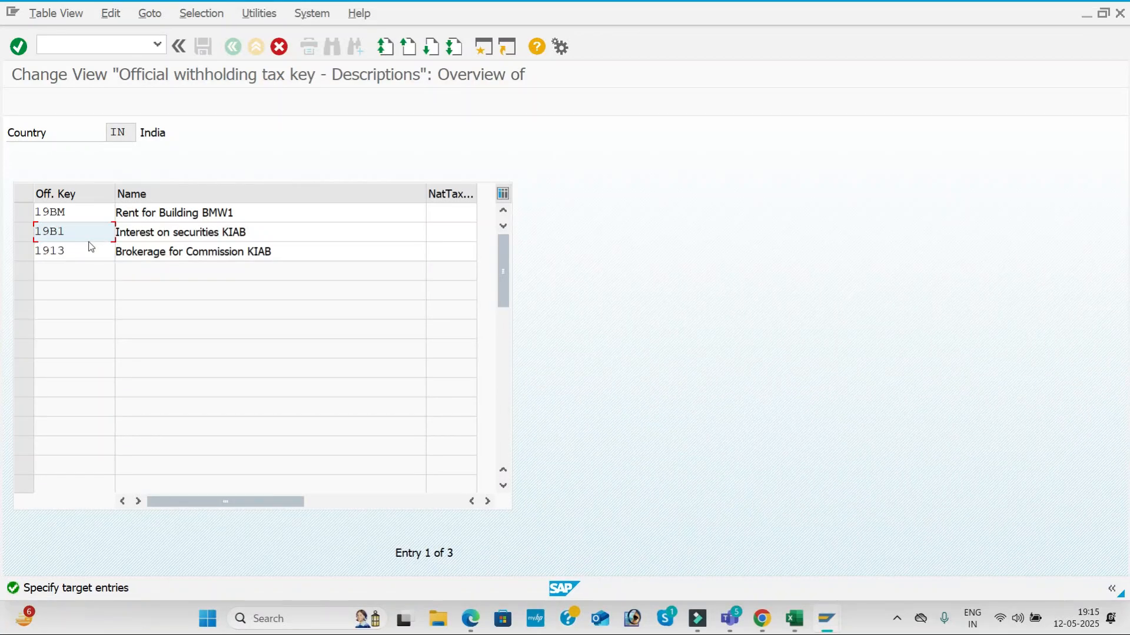
pyautogui.click(85, 250)
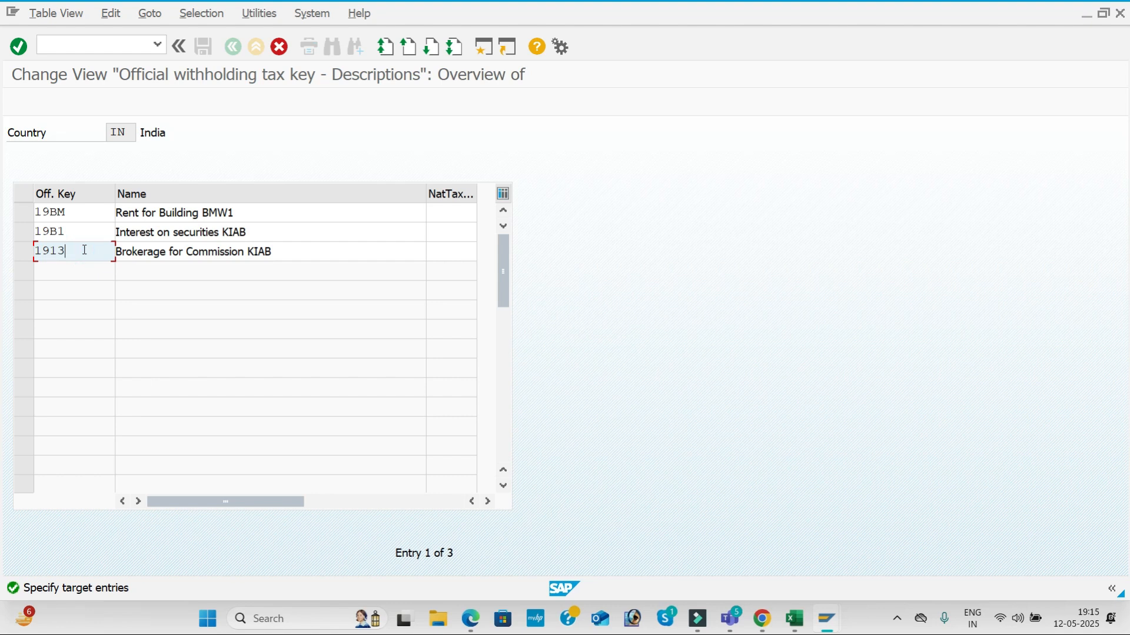
pyautogui.press('BackSpace')
pyautogui.press('BackSpace')
pyautogui.write('B')
pyautogui.write('3')
pyautogui.press('BackSpace')
pyautogui.write('2')
# Renumber the rent, interest and brokerage entries' keys as 19B1, 19B2 and 19B3 respectively.
pyautogui.click(88, 213)
pyautogui.press('BackSpace')
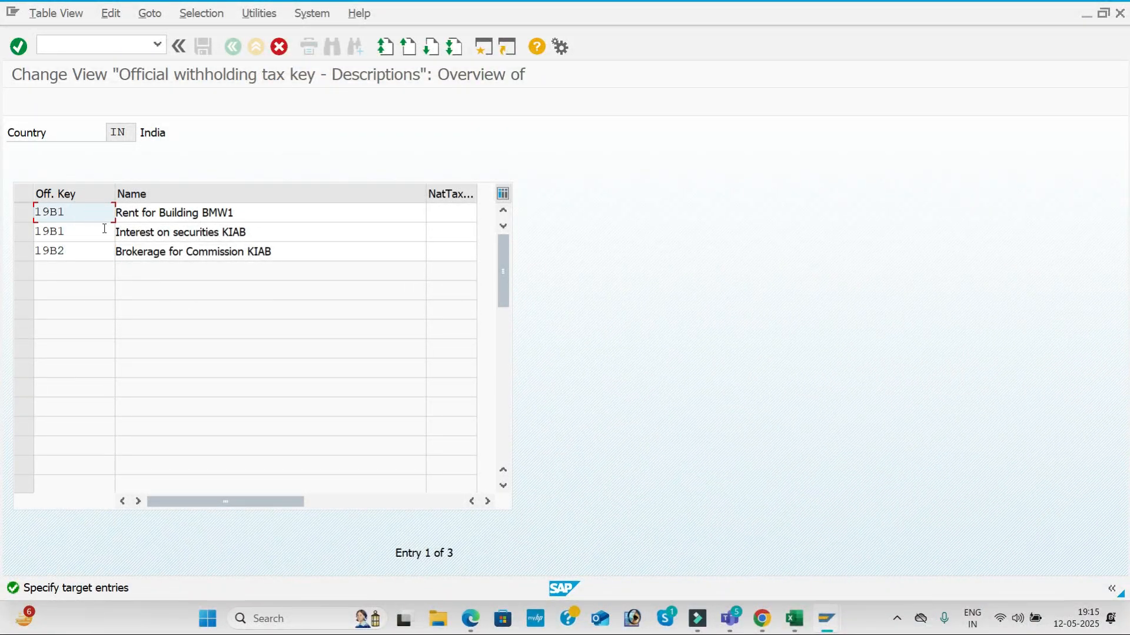
pyautogui.click(81, 230)
pyautogui.press('BackSpace')
pyautogui.write('2')
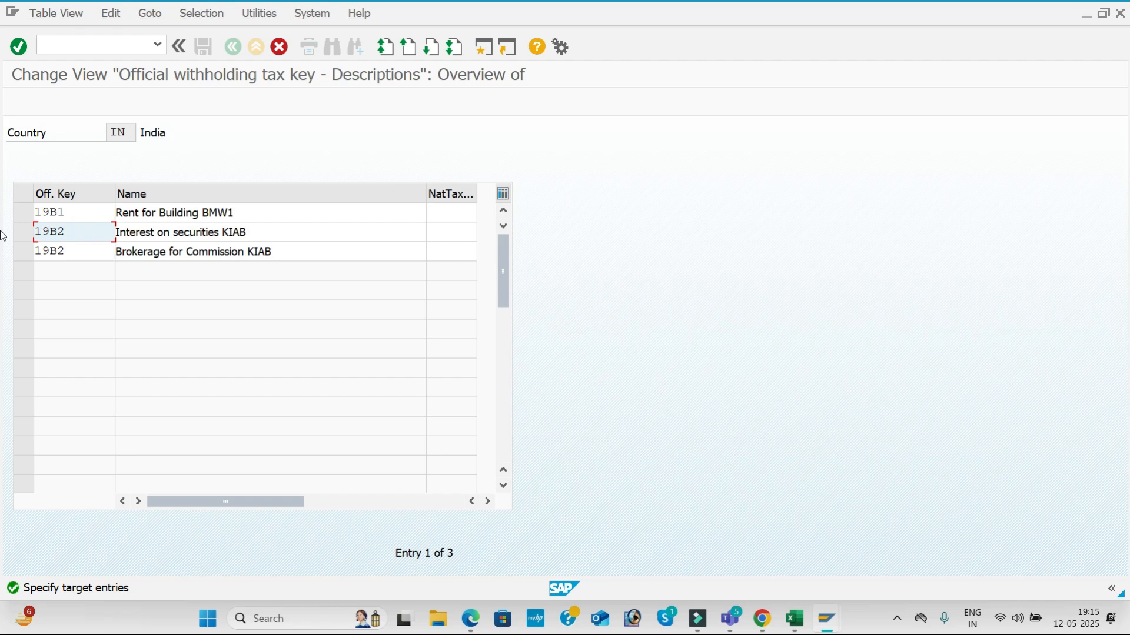
pyautogui.click(68, 252)
pyautogui.press('BackSpace')
pyautogui.write('3')
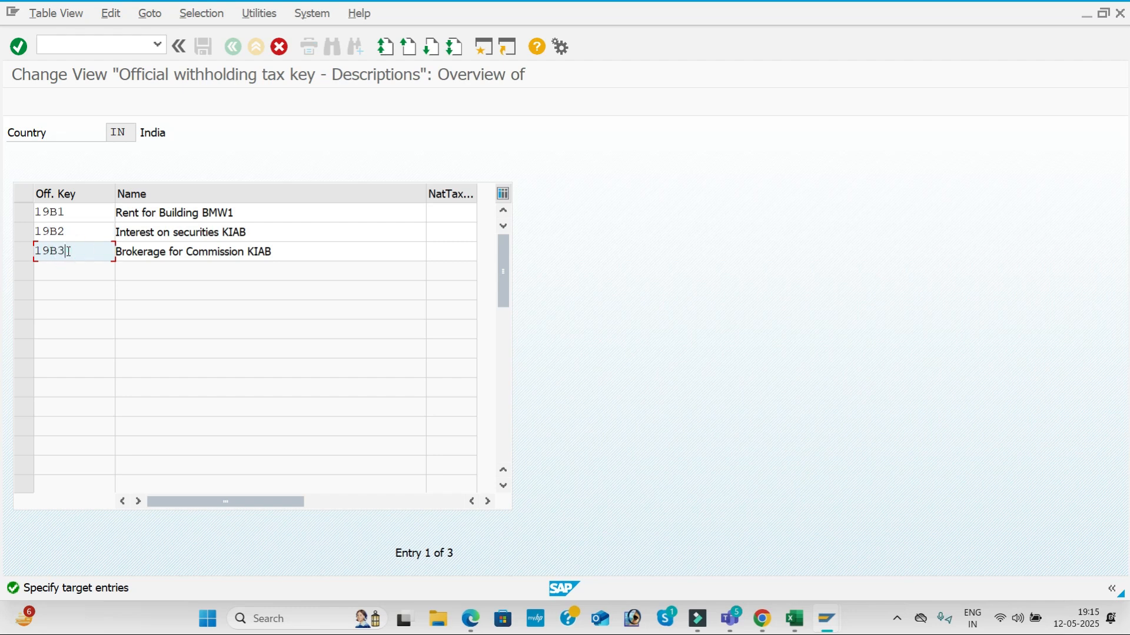
# Rename the 19B2 entry as "Interest on securities BMW2".
pyautogui.click(256, 232)
pyautogui.press('BackSpace')
pyautogui.press('BackSpace')
pyautogui.press('BackSpace')
pyautogui.press('BackSpace')
pyautogui.write('BM')
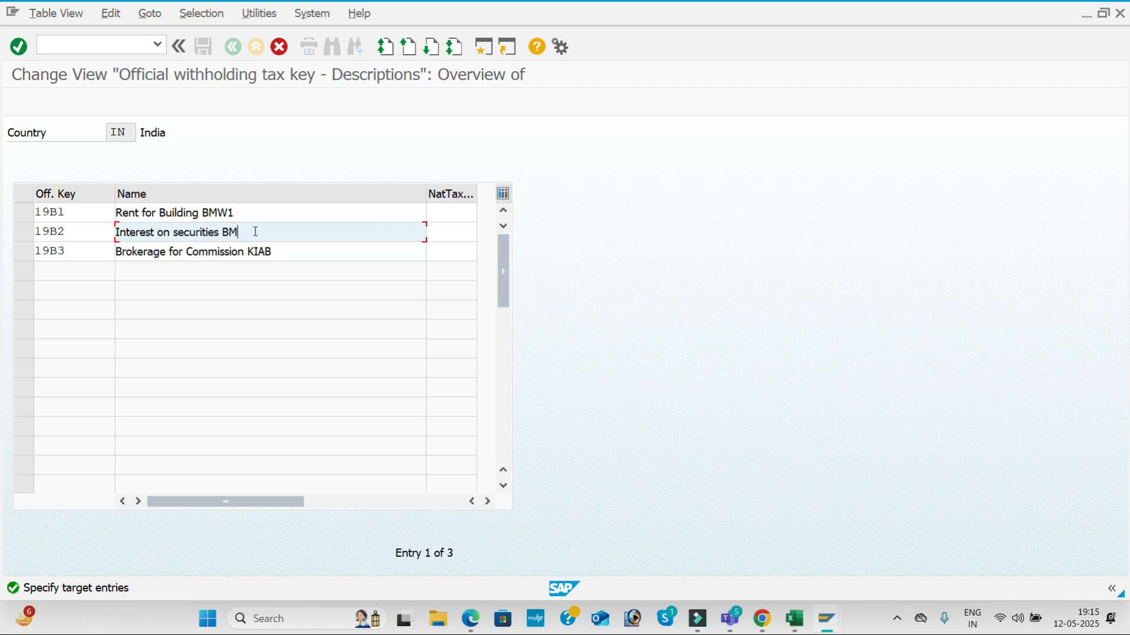
pyautogui.write('W')
# Rename the 19B3 entry as "Brokerage for Commission BMW3" and accept the three copied entries.
pyautogui.click(286, 244)
pyautogui.press('BackSpace')
pyautogui.press('BackSpace')
pyautogui.press('BackSpace')
pyautogui.press('BackSpace')
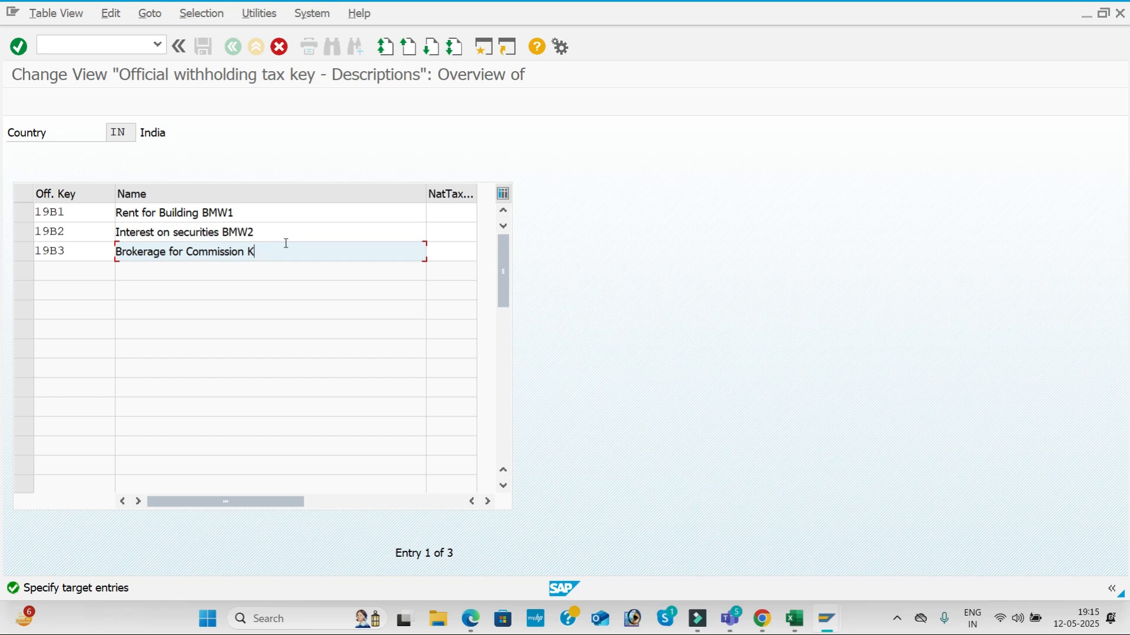
pyautogui.write('BMW3')
pyautogui.press('Return')
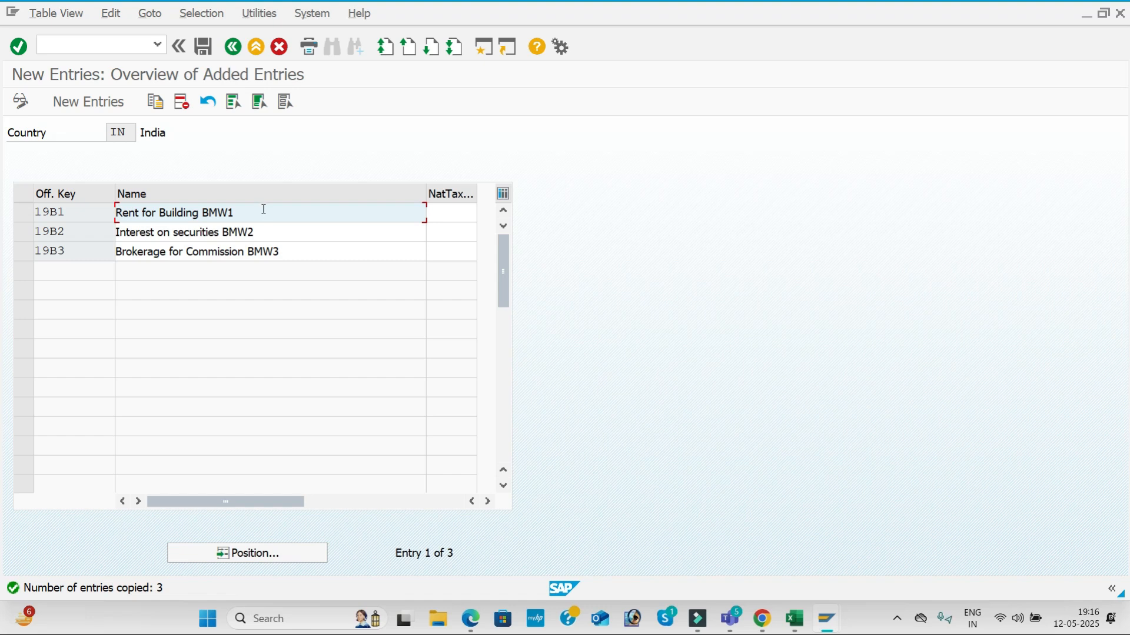
# Switch to the Excel configuration sheet and enter 19B1,19B2,19B3 in cell D4 for Define With holding Tax Keys.
pyautogui.moveTo(266, 213); pyautogui.dragTo(38, 209)
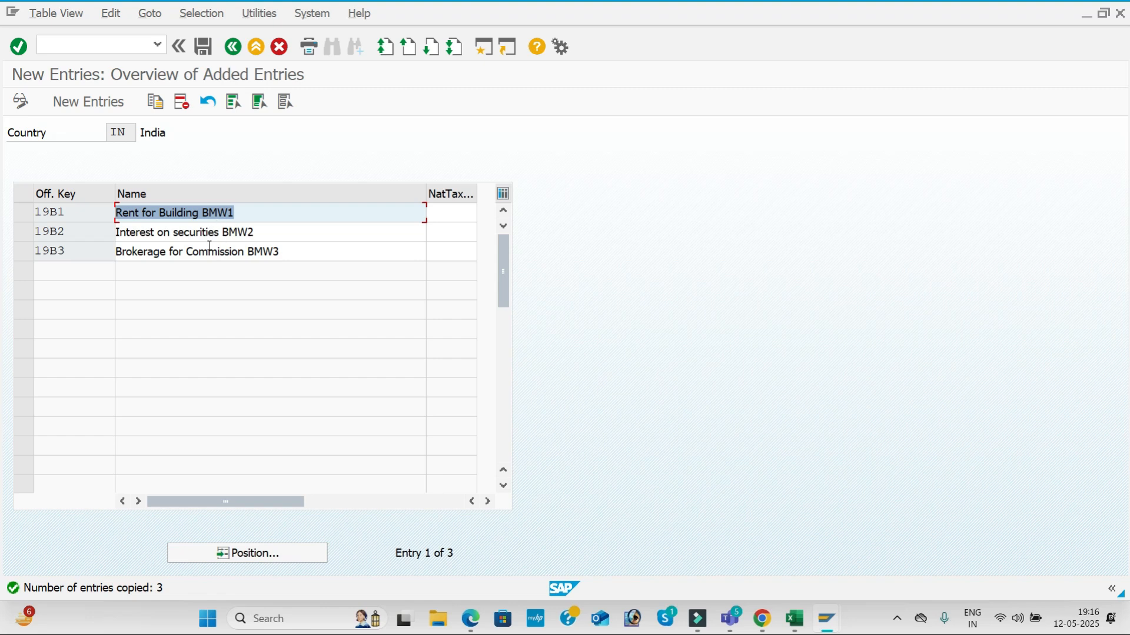
pyautogui.hotkey('alt', 'Tab')
pyautogui.hotkey('alt', 'Tab')
pyautogui.hotkey('alt', 'Tab')
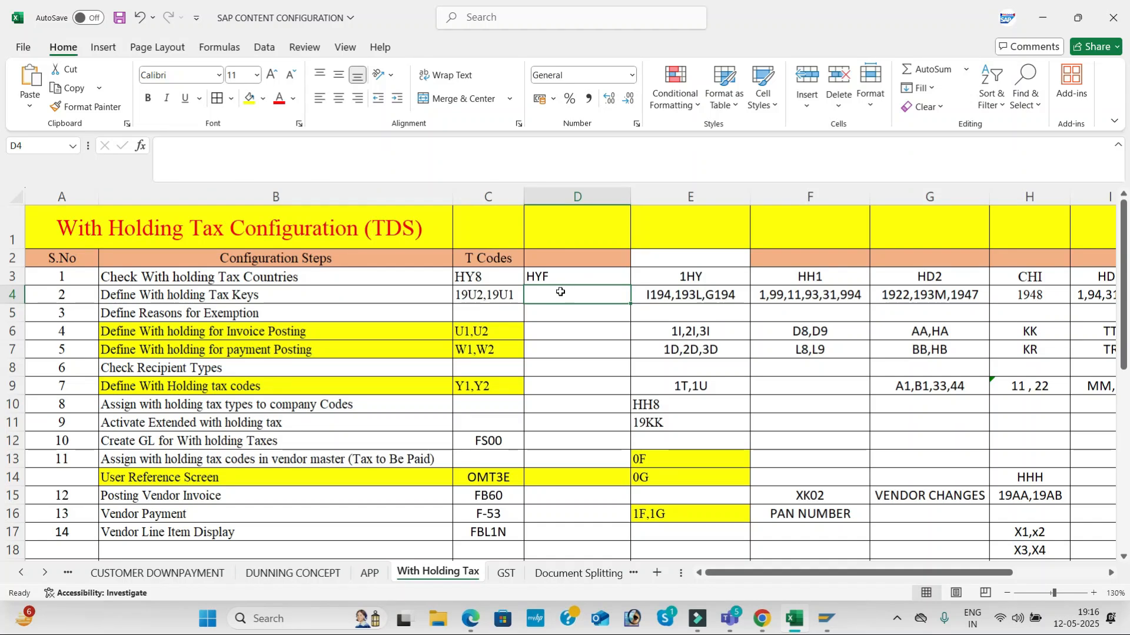
pyautogui.write('19B1,1')
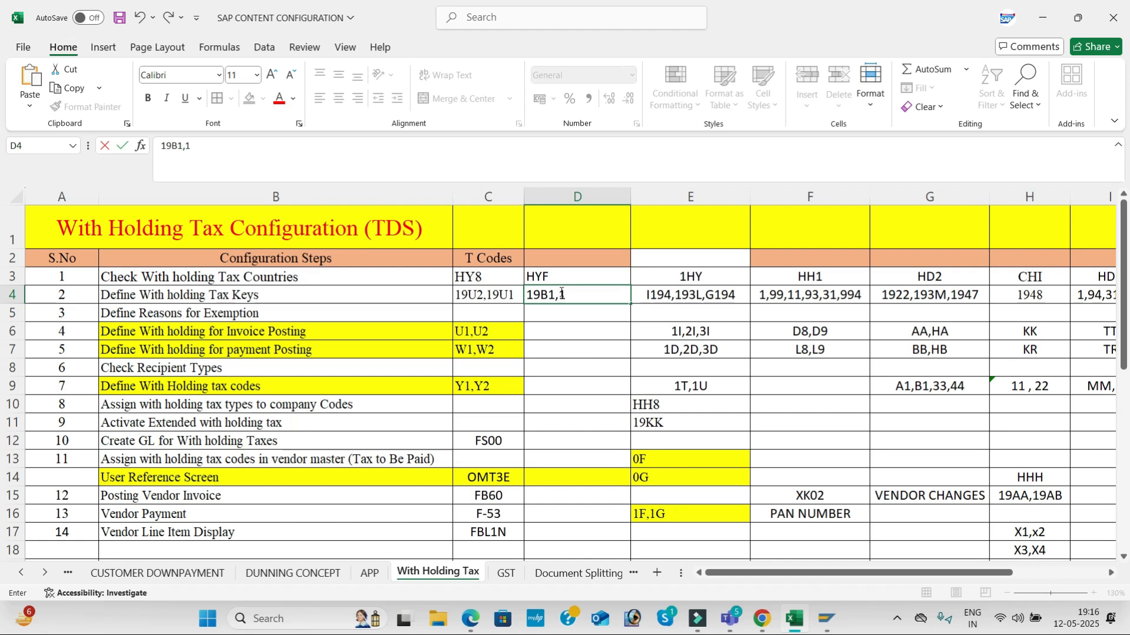
pyautogui.write('9B2,19B3')
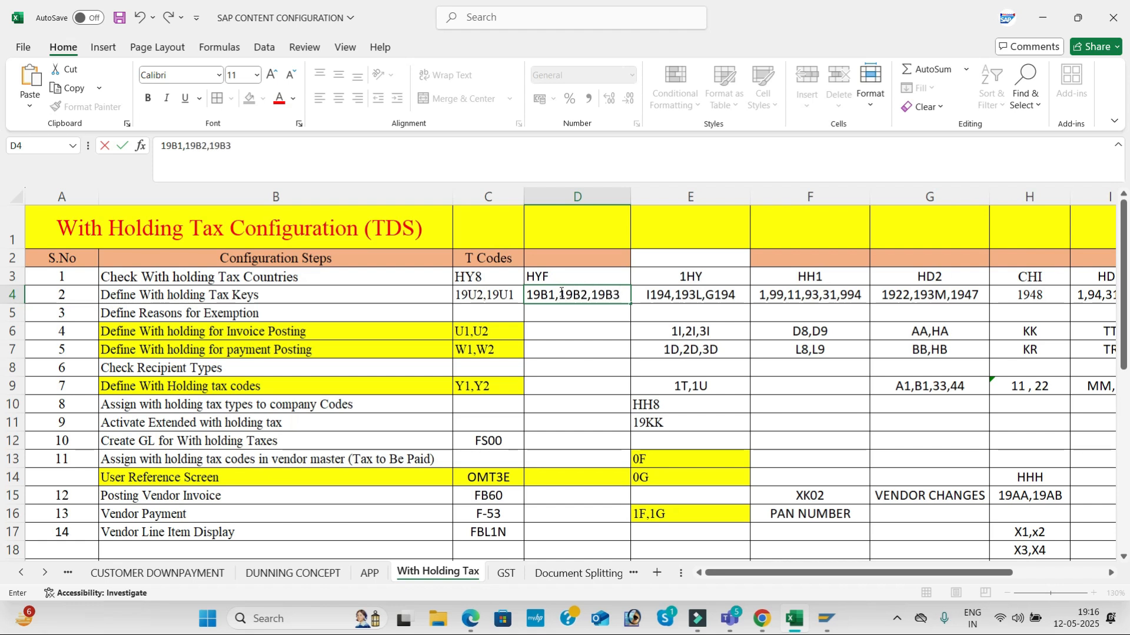
pyautogui.click(580, 327)
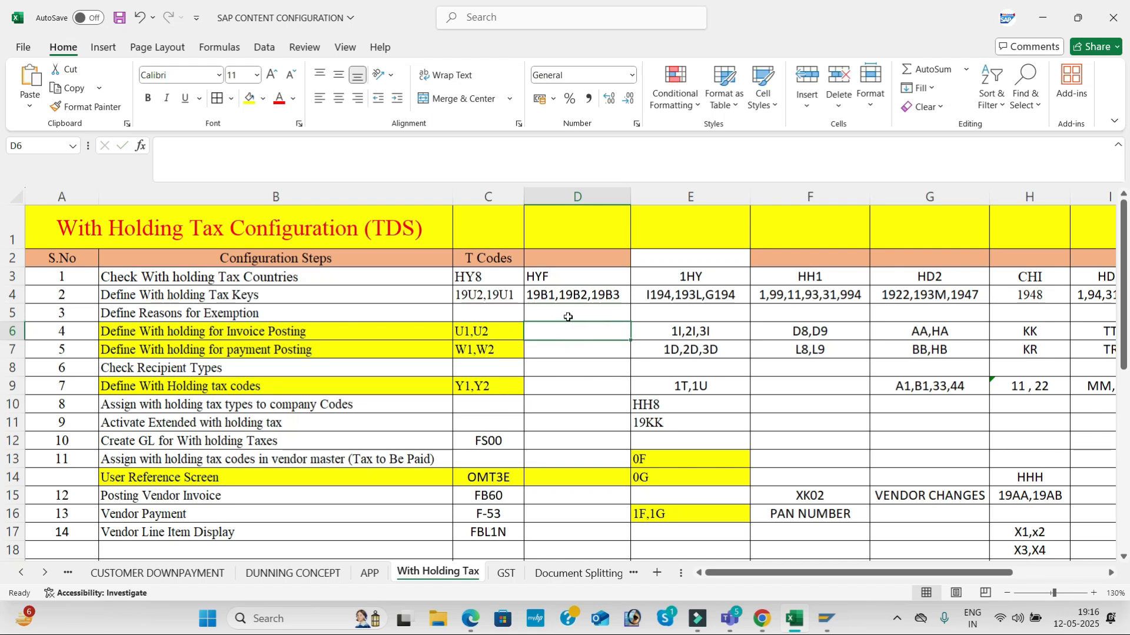
# Return to SAP and save the new withholding tax key entries.
pyautogui.hotkey('alt', 'Tab')
pyautogui.click(203, 49)
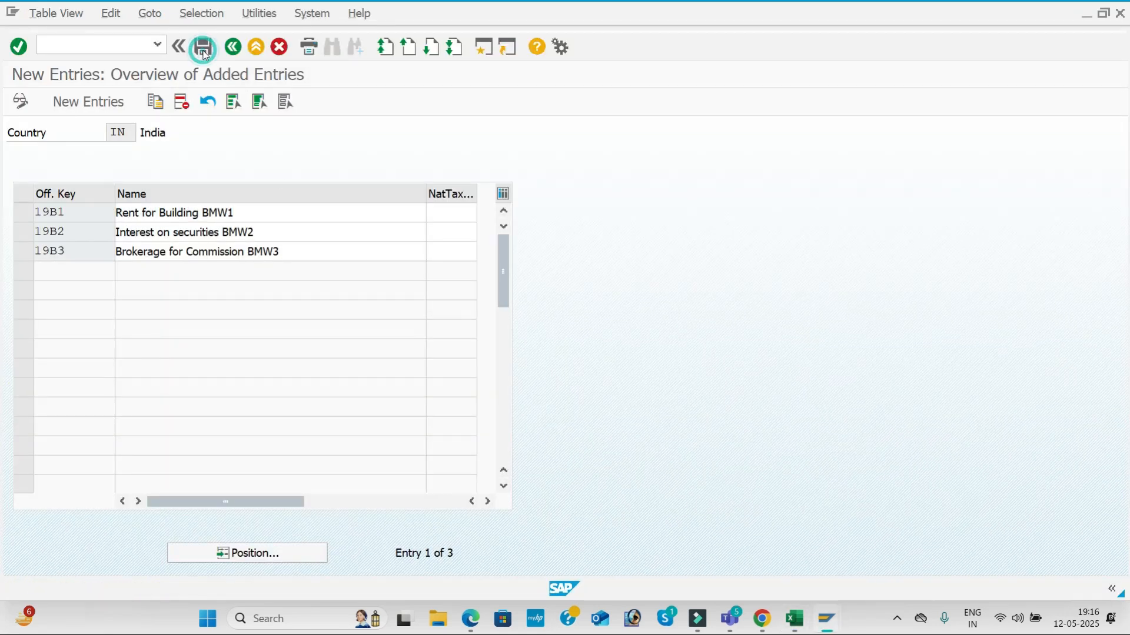
pyautogui.click(315, 295)
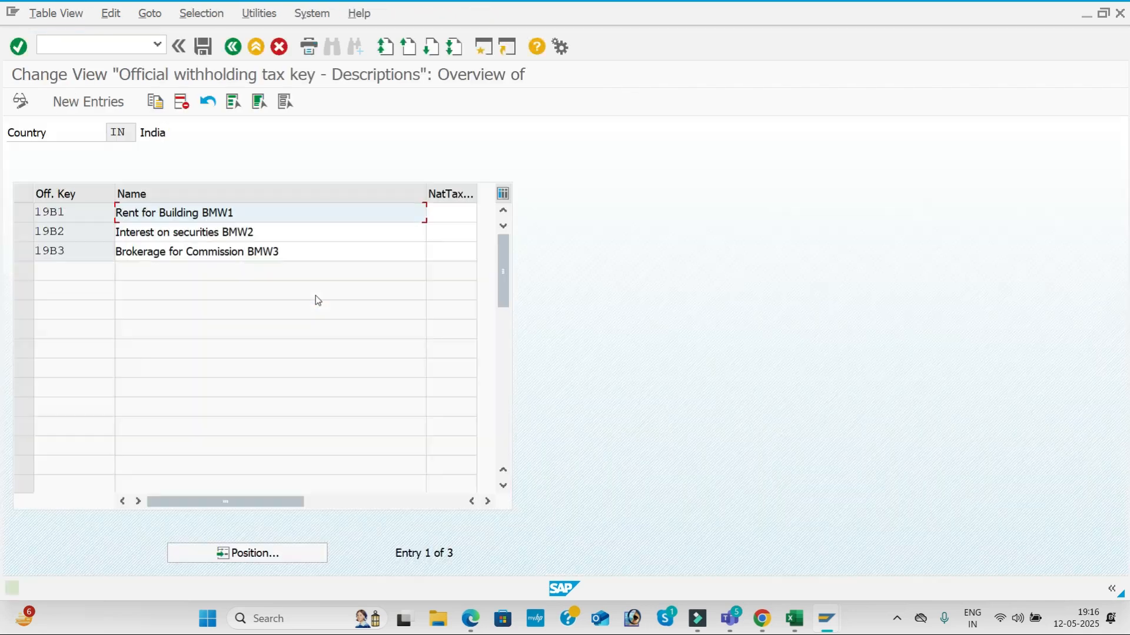
# Consult the Excel list for the configuration step after the withholding tax keys, and return to SAP.
pyautogui.hotkey('alt', 'Tab')
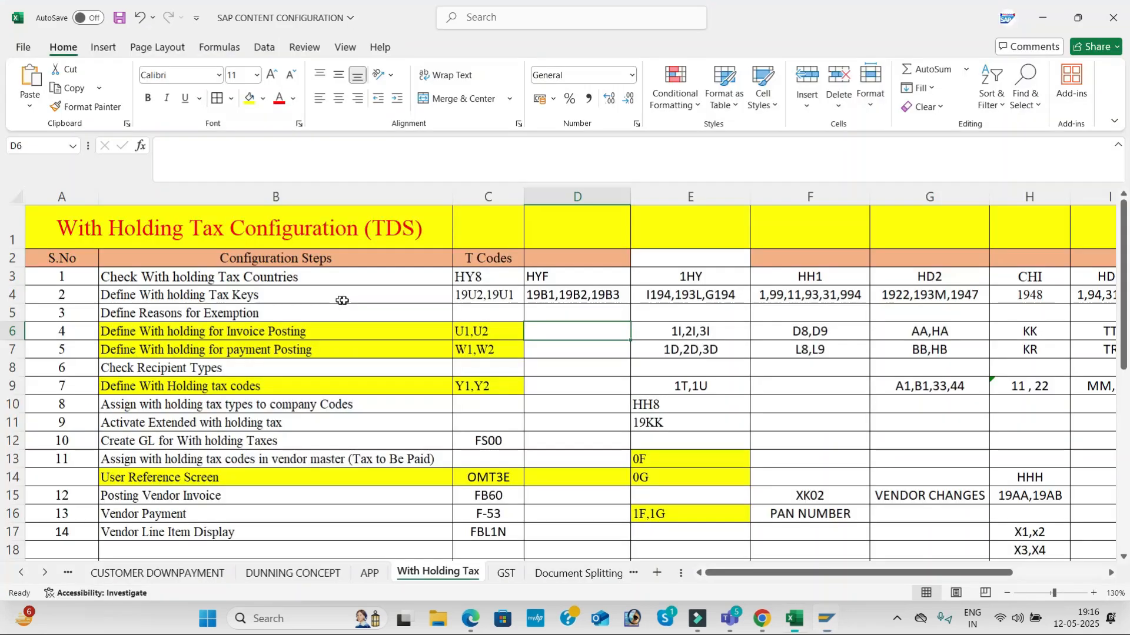
pyautogui.click(348, 312)
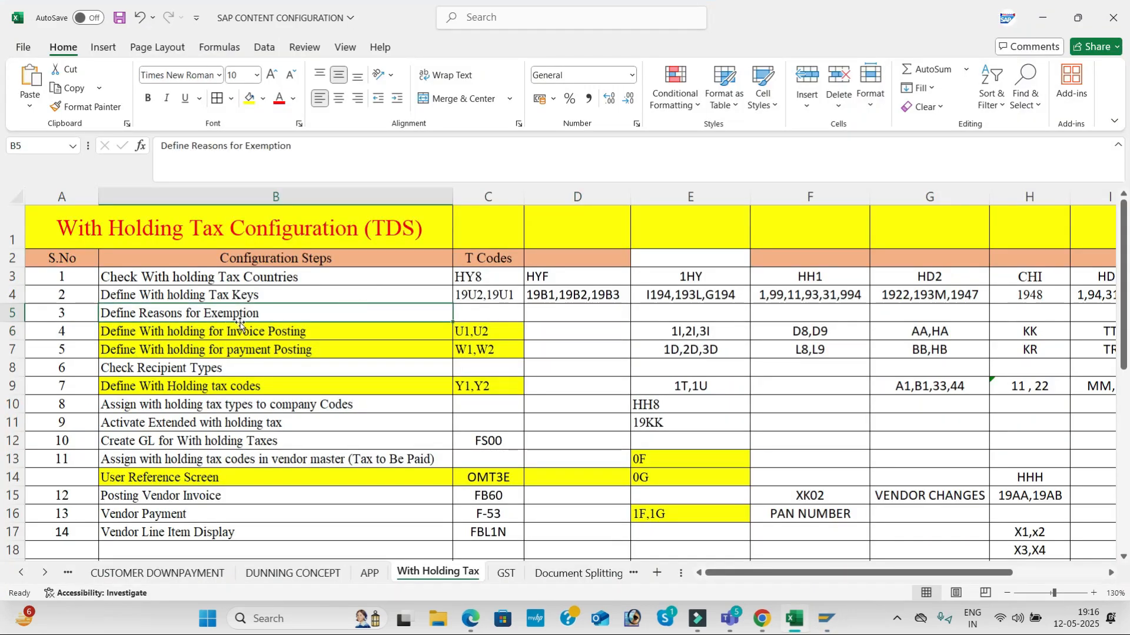
pyautogui.hotkey('alt', 'Tab')
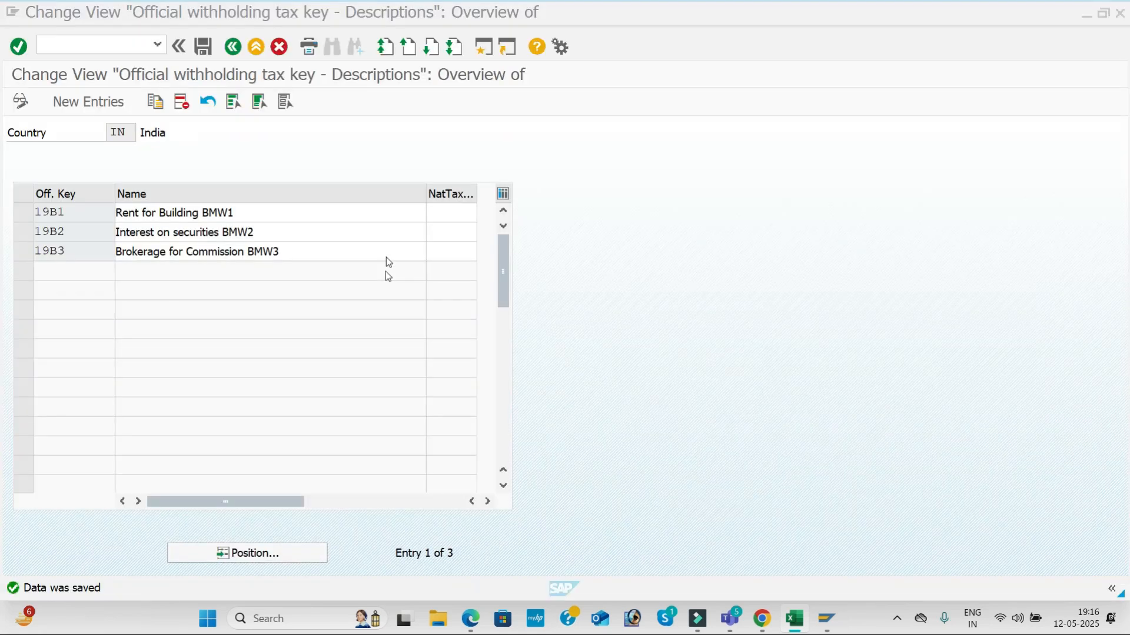
# Leave the withholding tax keys, open Define Reasons for Exemption for country IN, and switch back to Excel.
pyautogui.click(235, 48)
pyautogui.click(235, 48)
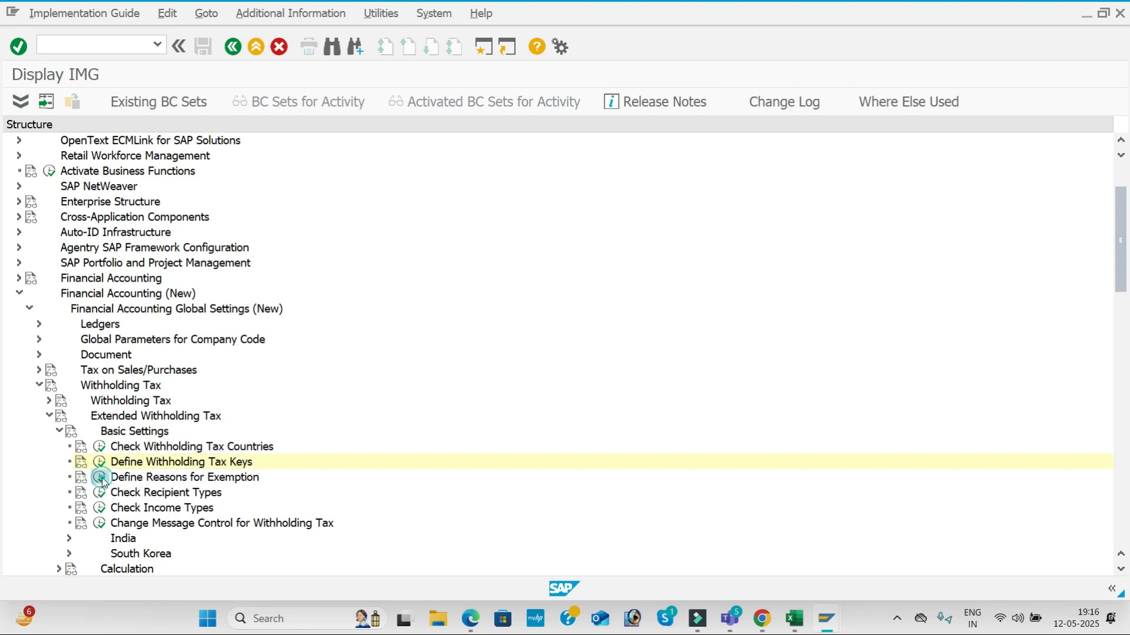
pyautogui.click(100, 477)
pyautogui.click(153, 294)
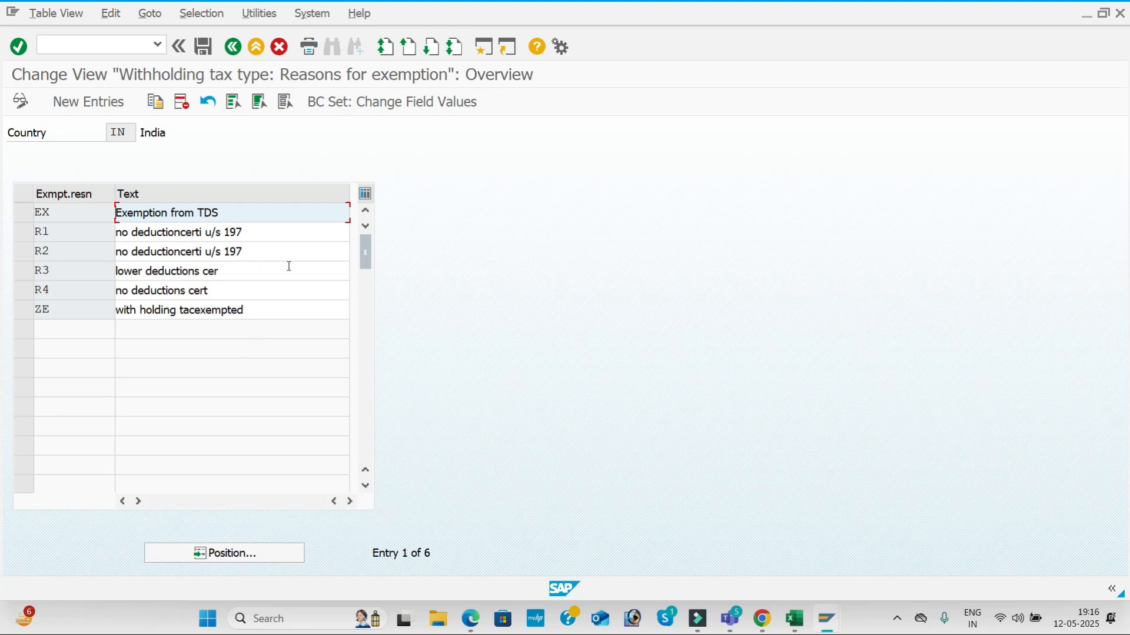
pyautogui.hotkey('alt', 'Tab')
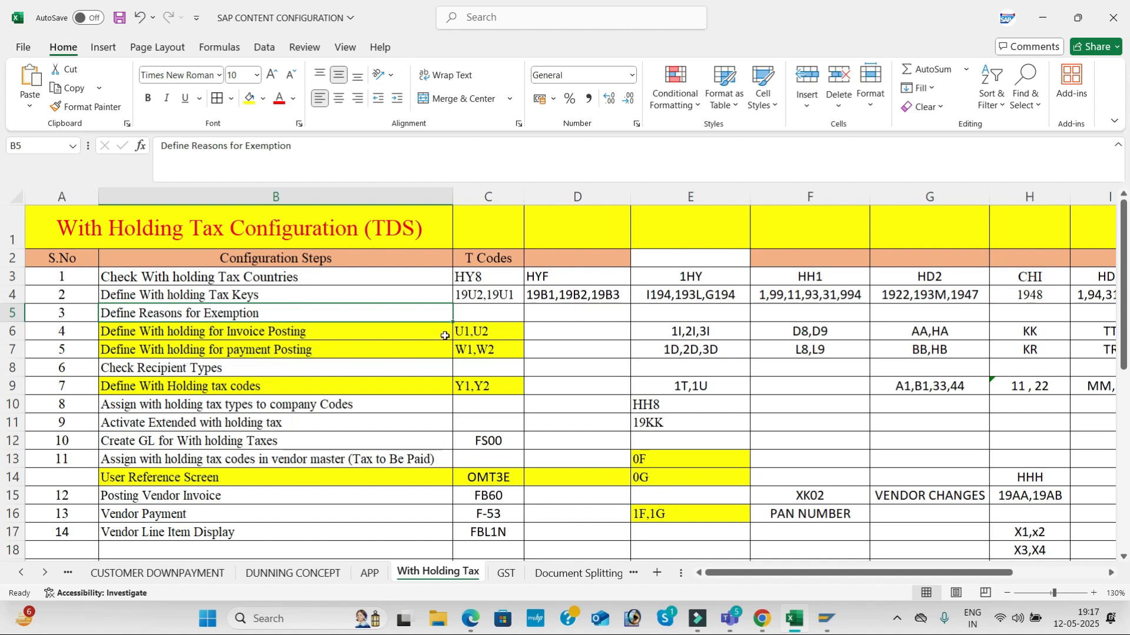
# Consult the withholding tax configuration PDF in Edge for the exemptions and invoice posting steps, and return to SAP.
pyautogui.hotkey('alt', 'Tab')
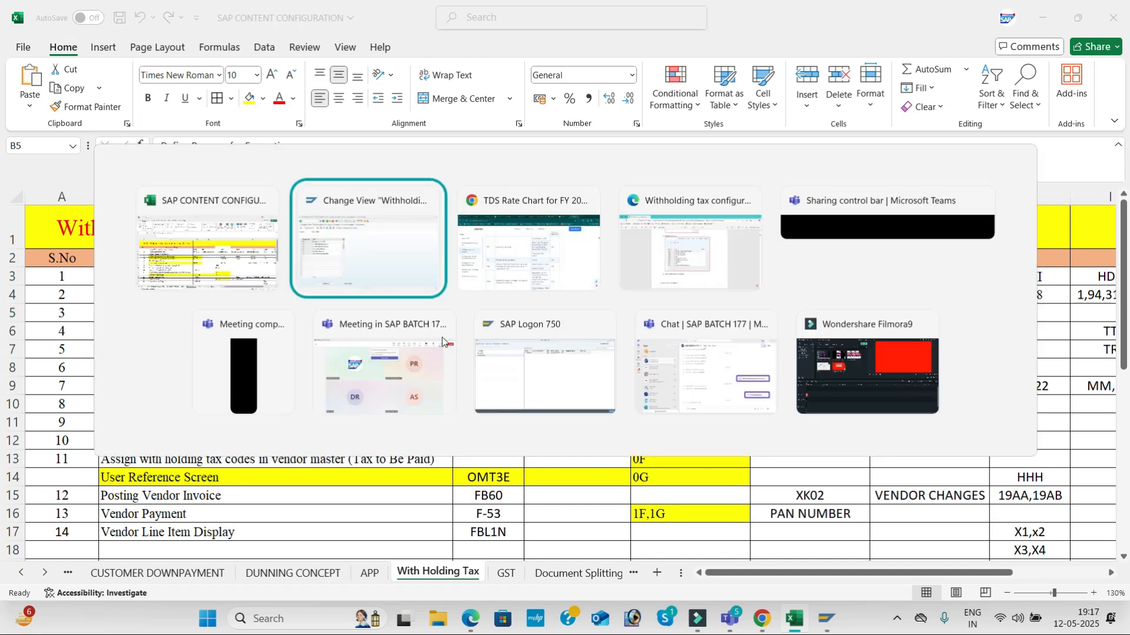
pyautogui.press('Tab')
pyautogui.press('Tab')
pyautogui.scroll(-7, 466, 394)
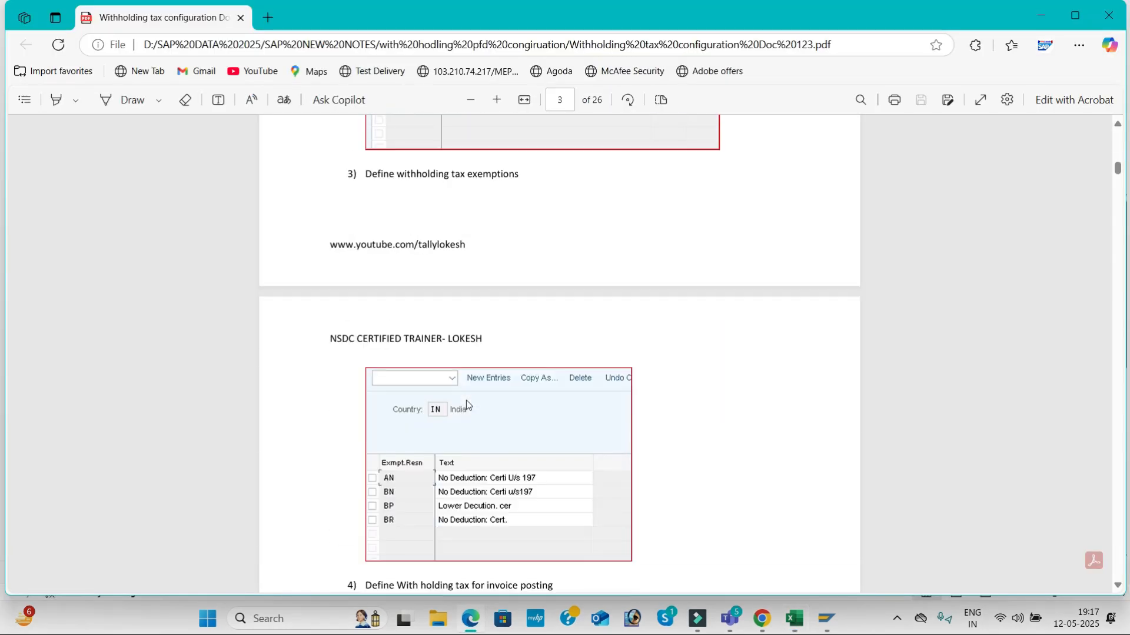
pyautogui.scroll(-5, 477, 401)
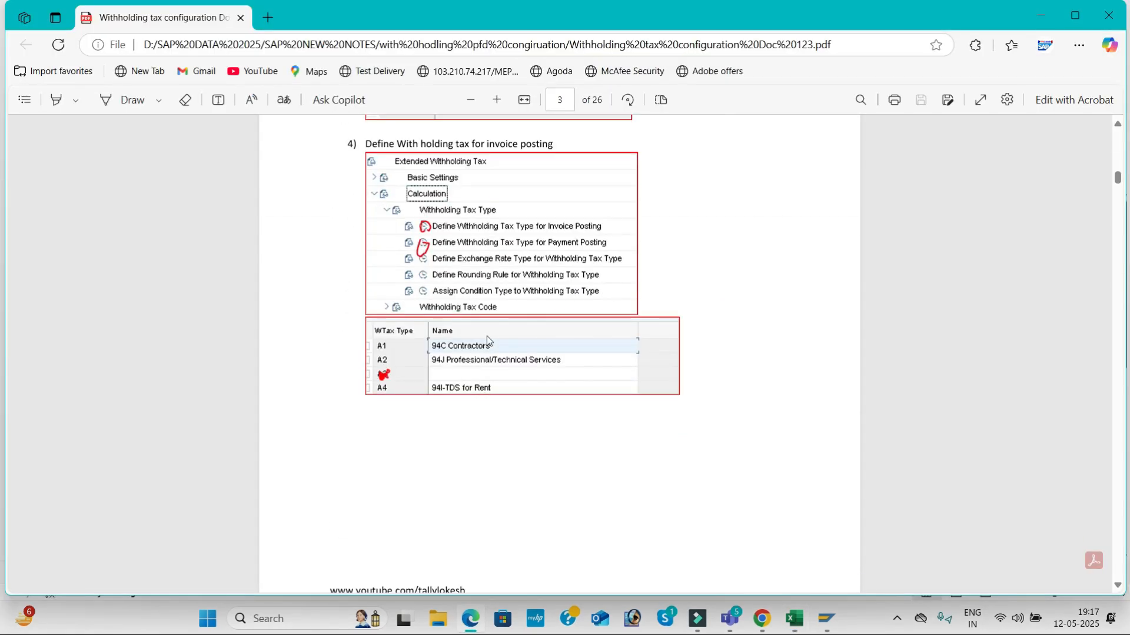
pyautogui.hotkey('alt', 'Tab')
pyautogui.press('Tab')
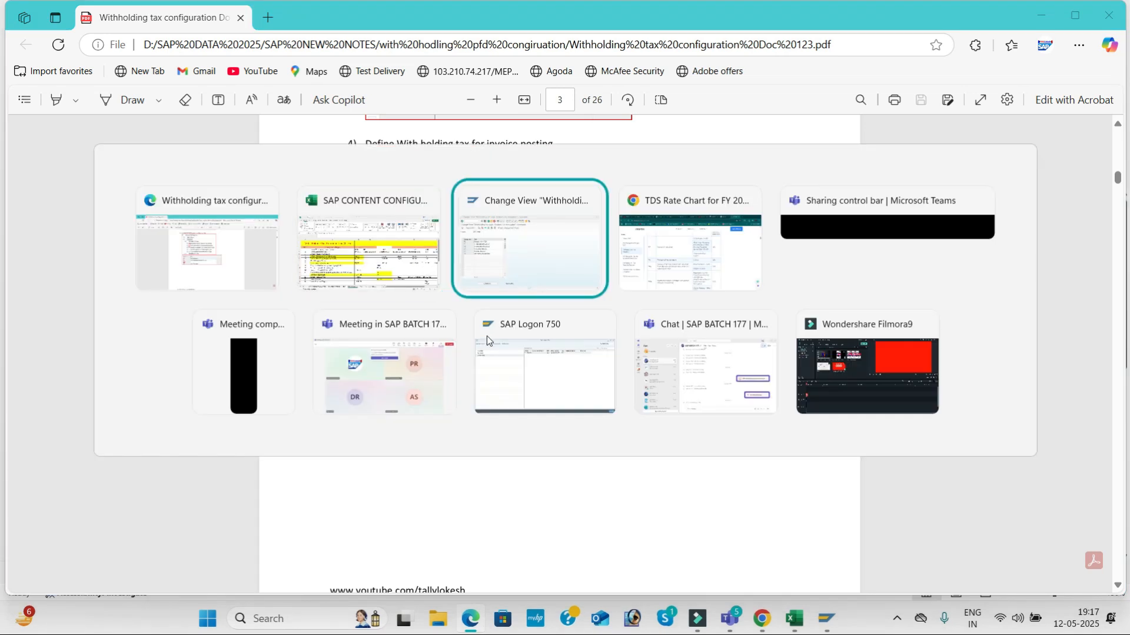
# Leave the exemption reasons and open Define Withholding Tax Type for Invoice Posting, under Calculation > Withholding Tax Type, for India.
pyautogui.click(233, 47)
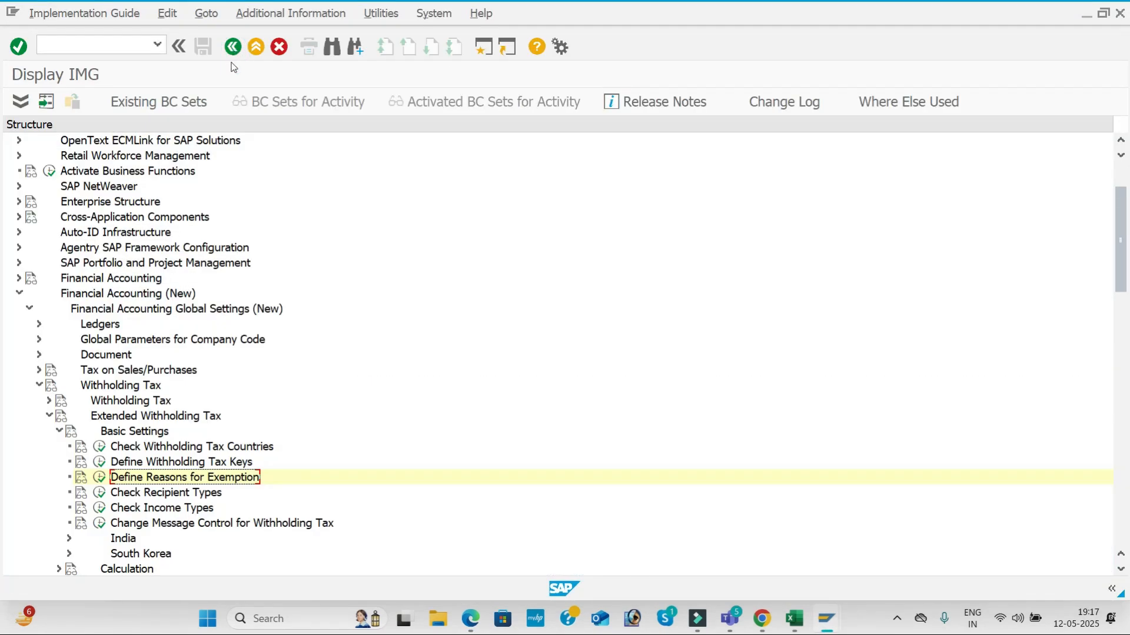
pyautogui.click(59, 431)
pyautogui.click(59, 447)
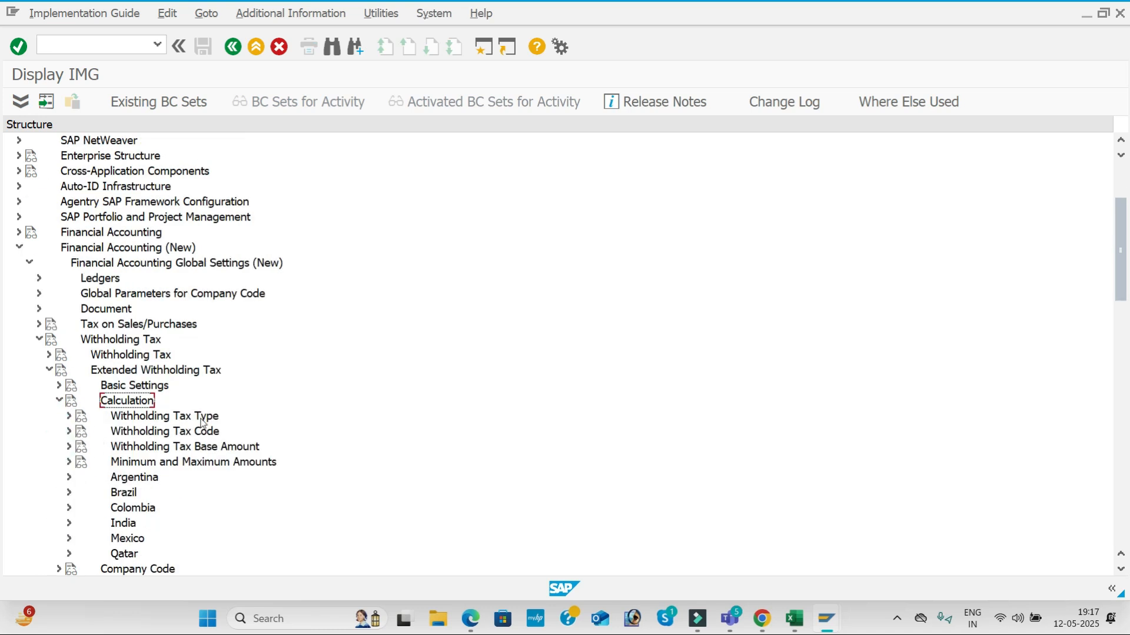
pyautogui.click(69, 417)
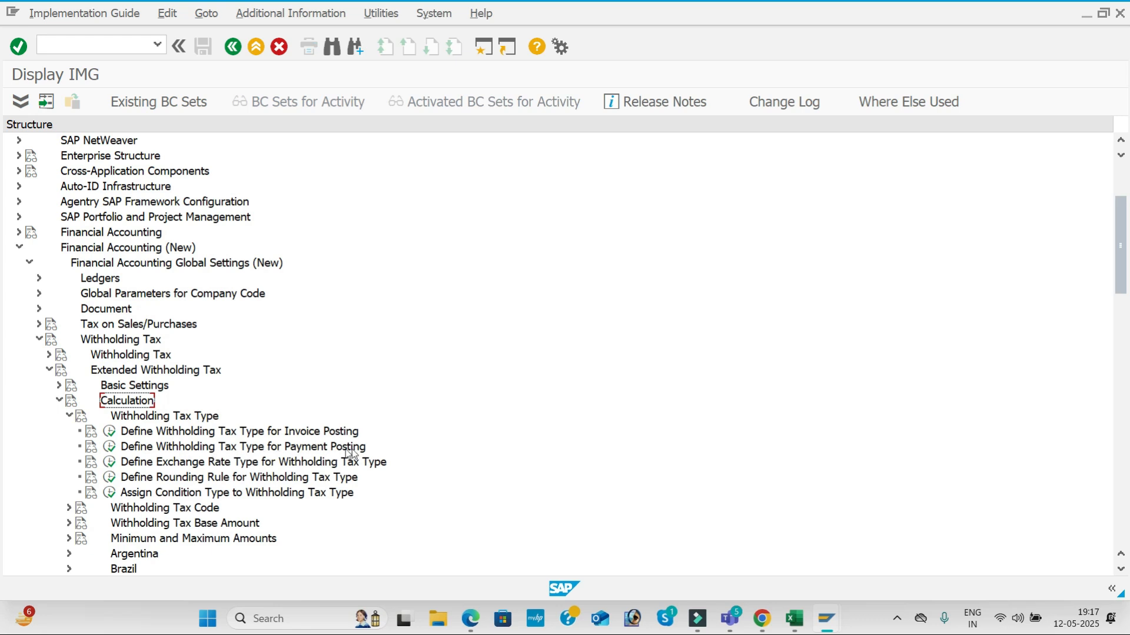
pyautogui.click(110, 435)
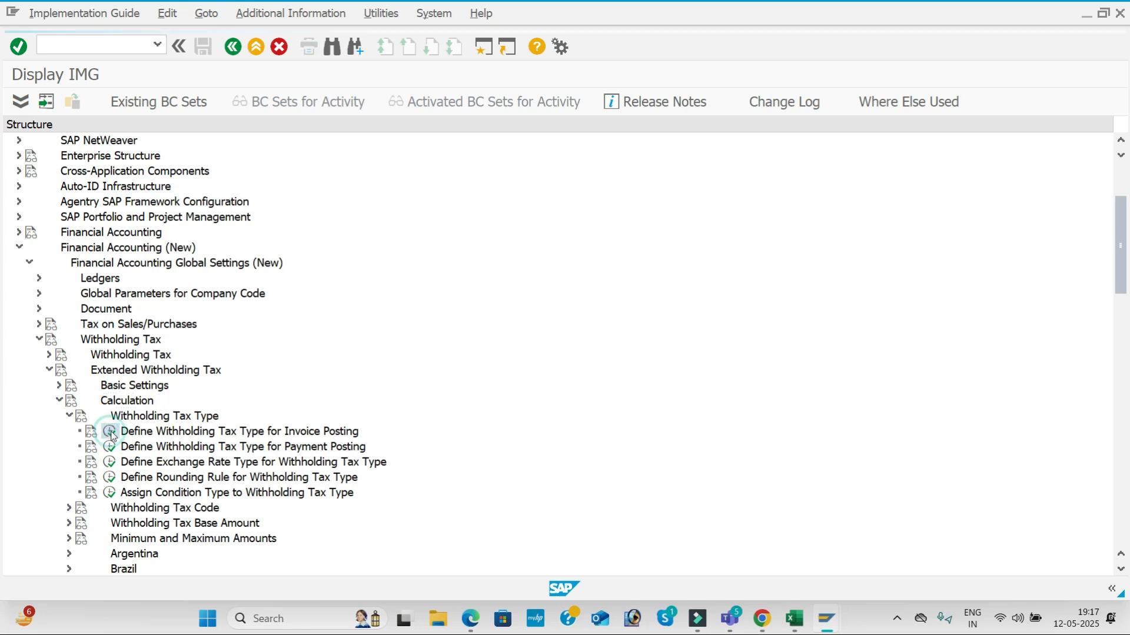
pyautogui.press('Return')
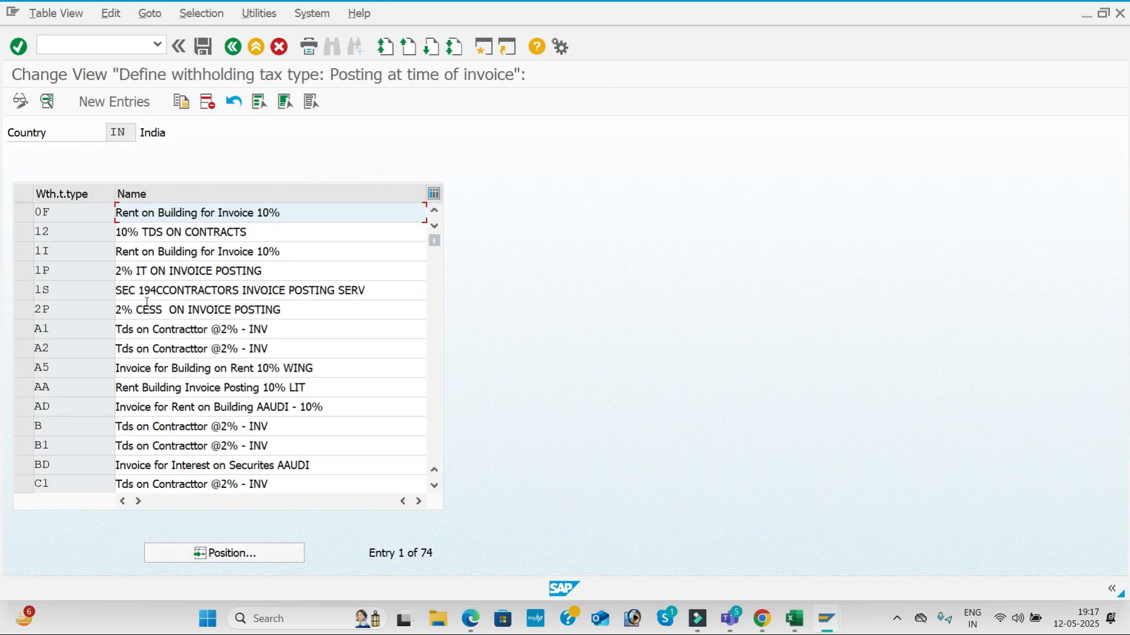
# Create withholding tax type 1B, "Rent on Building for Invoice 10%", with Gross amount as base, and save it in the BMW1 withholding tax customizing request.
pyautogui.click(127, 106)
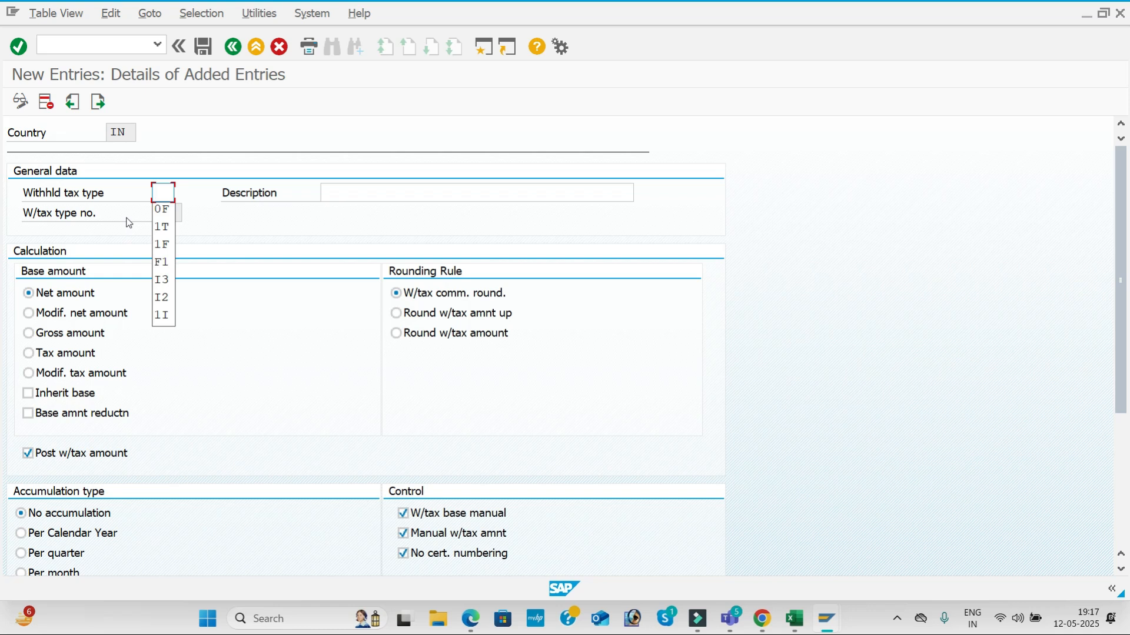
pyautogui.write('1')
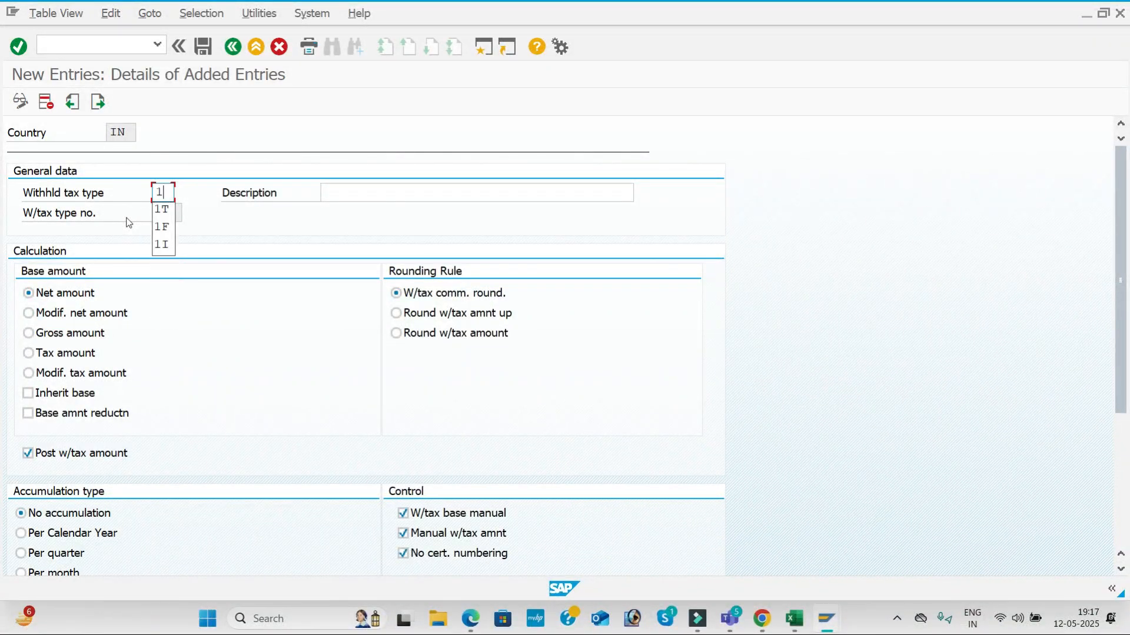
pyautogui.write('B')
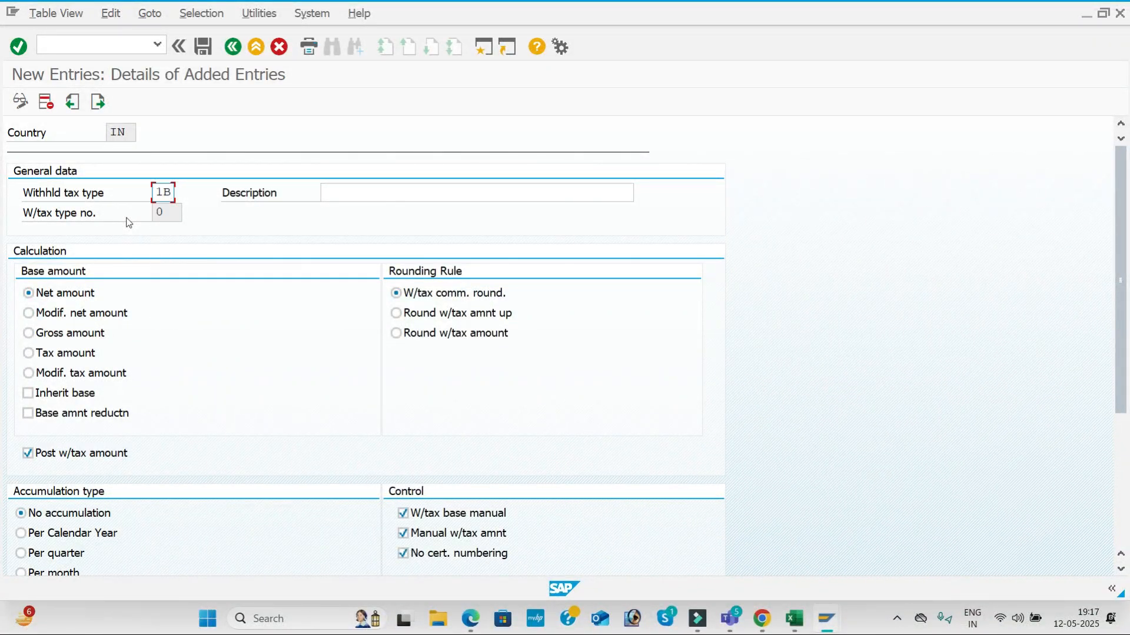
pyautogui.click(327, 188)
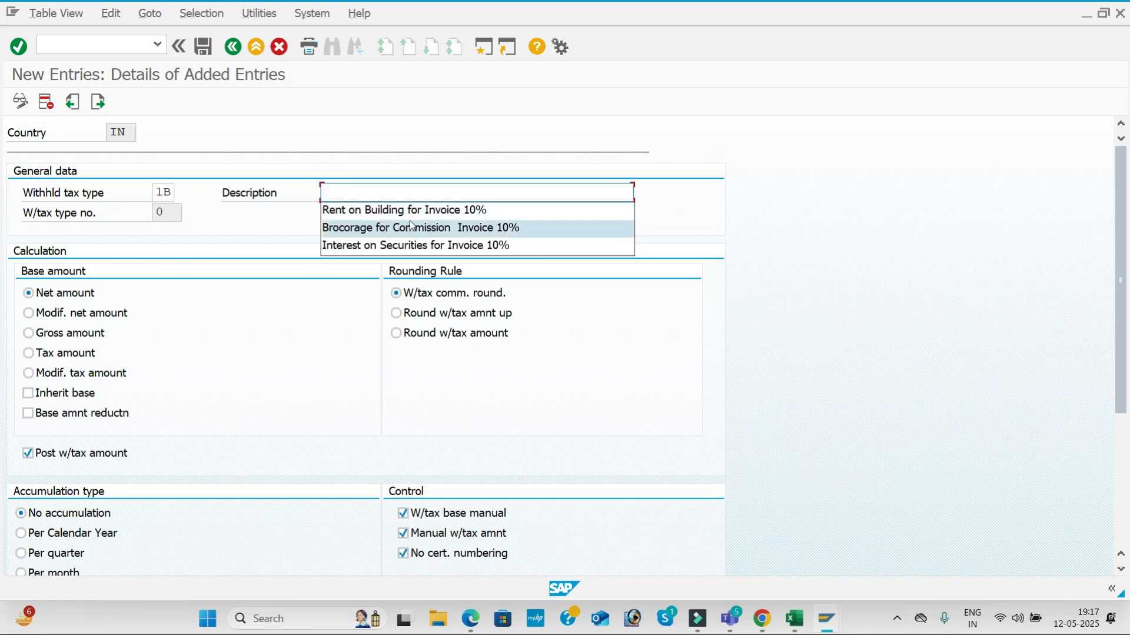
pyautogui.click(412, 217)
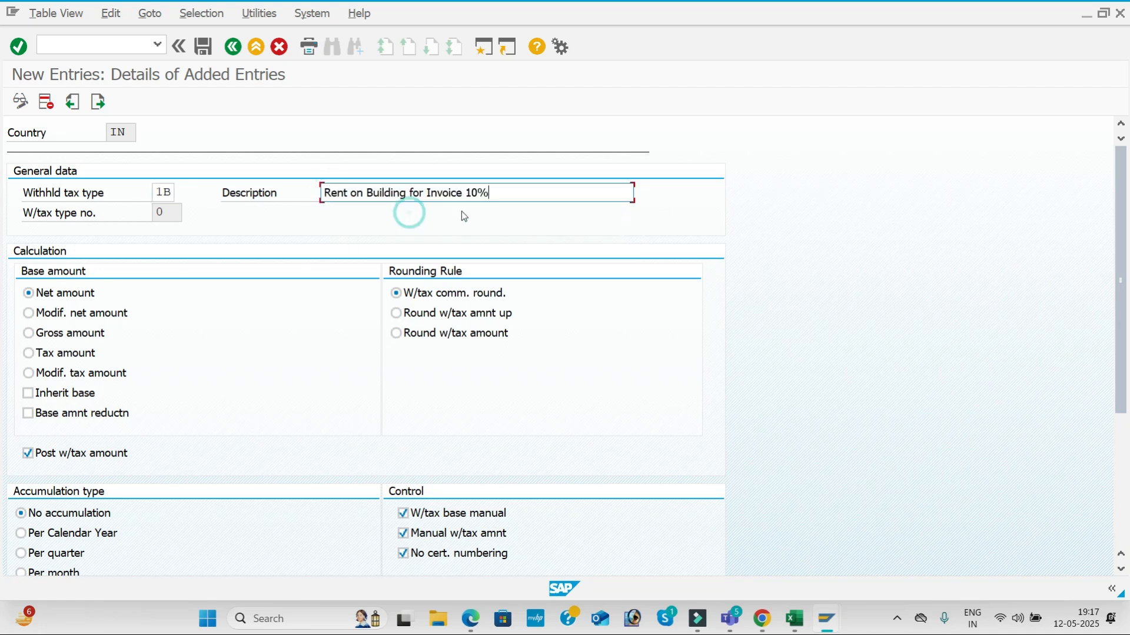
pyautogui.click(28, 333)
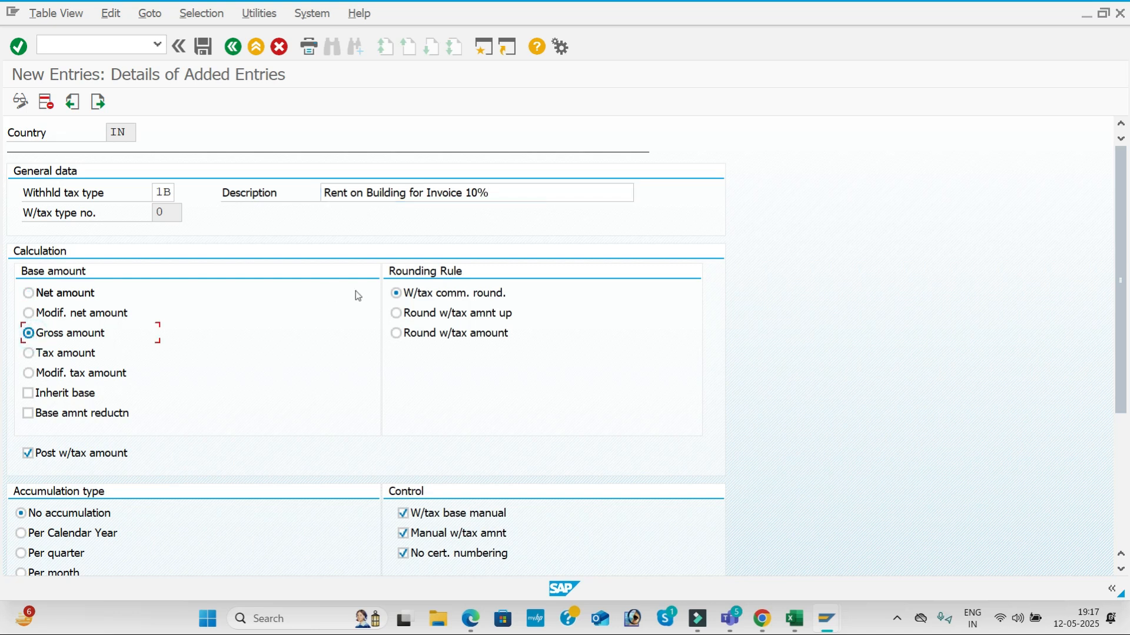
pyautogui.press('Return')
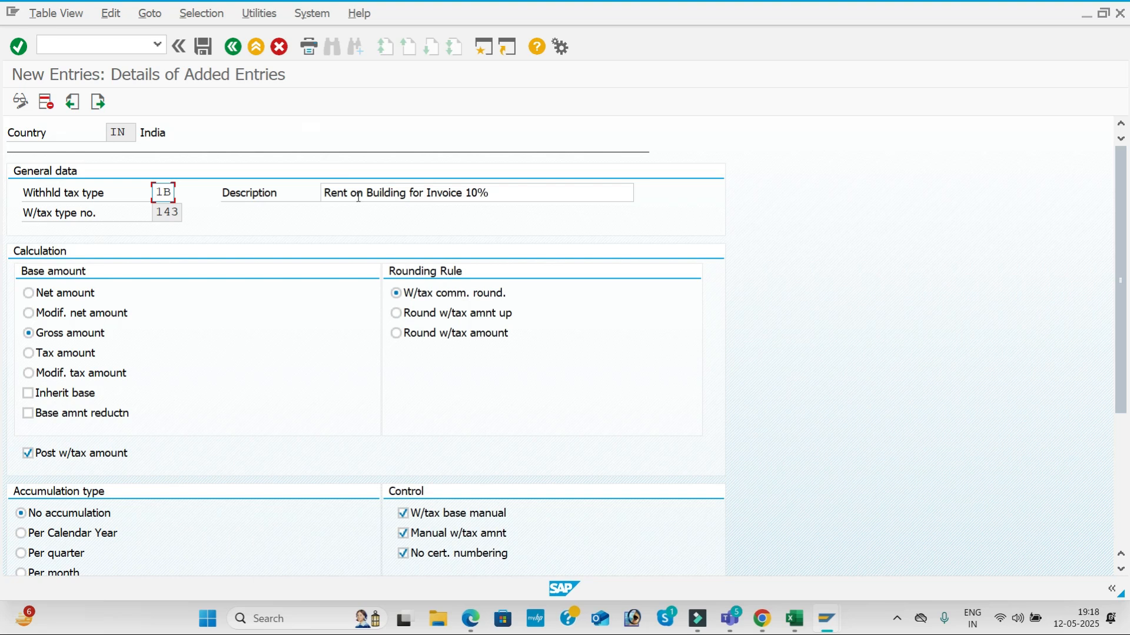
pyautogui.click(203, 47)
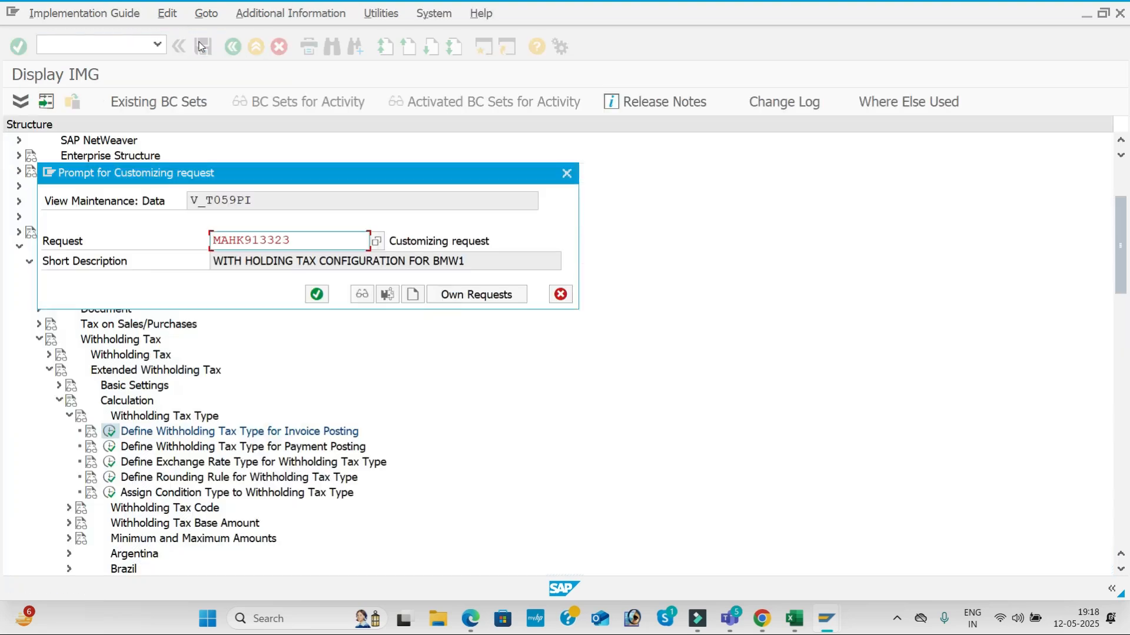
pyautogui.click(317, 293)
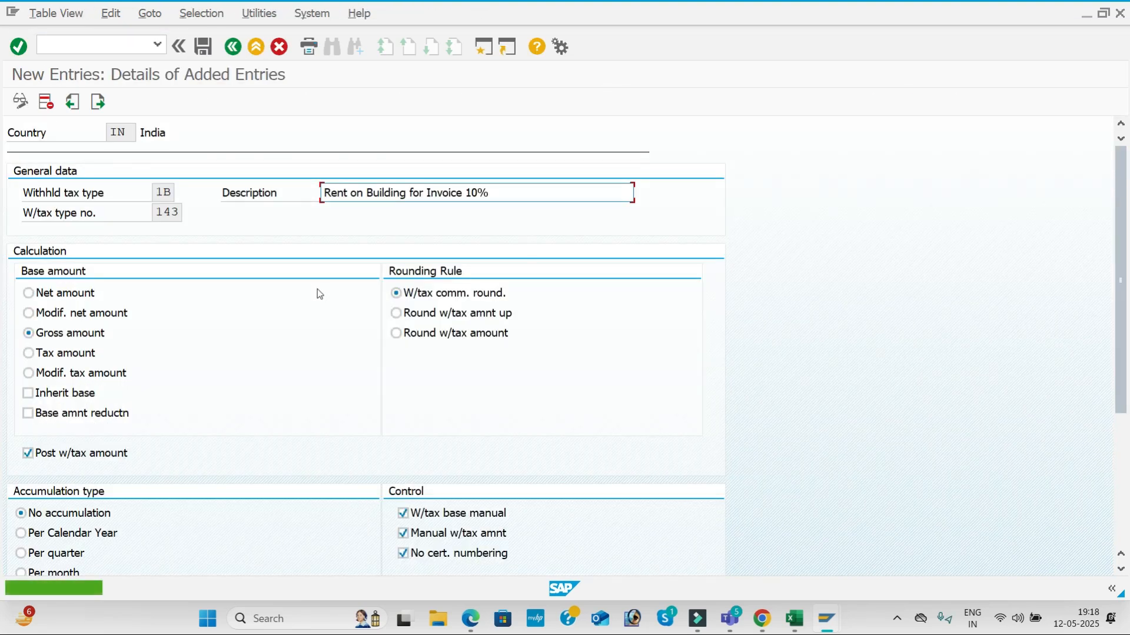
# Start another entry with withholding tax type 2B and the description "Interest on Securities for Invoice 10%".
pyautogui.click(97, 103)
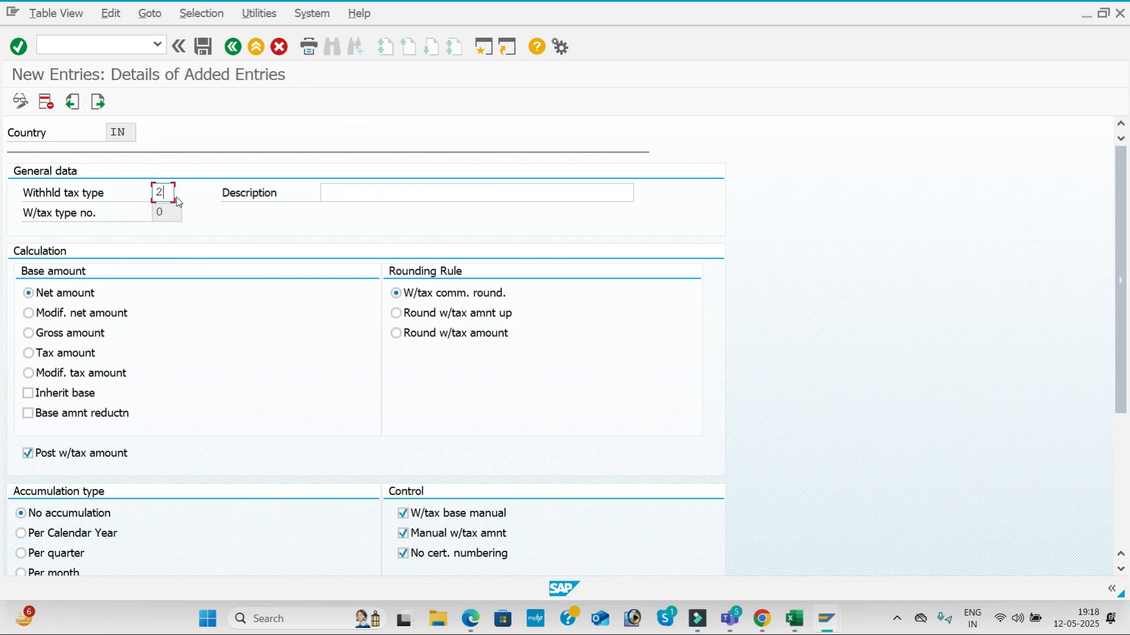
pyautogui.write('2B')
pyautogui.press('Tab')
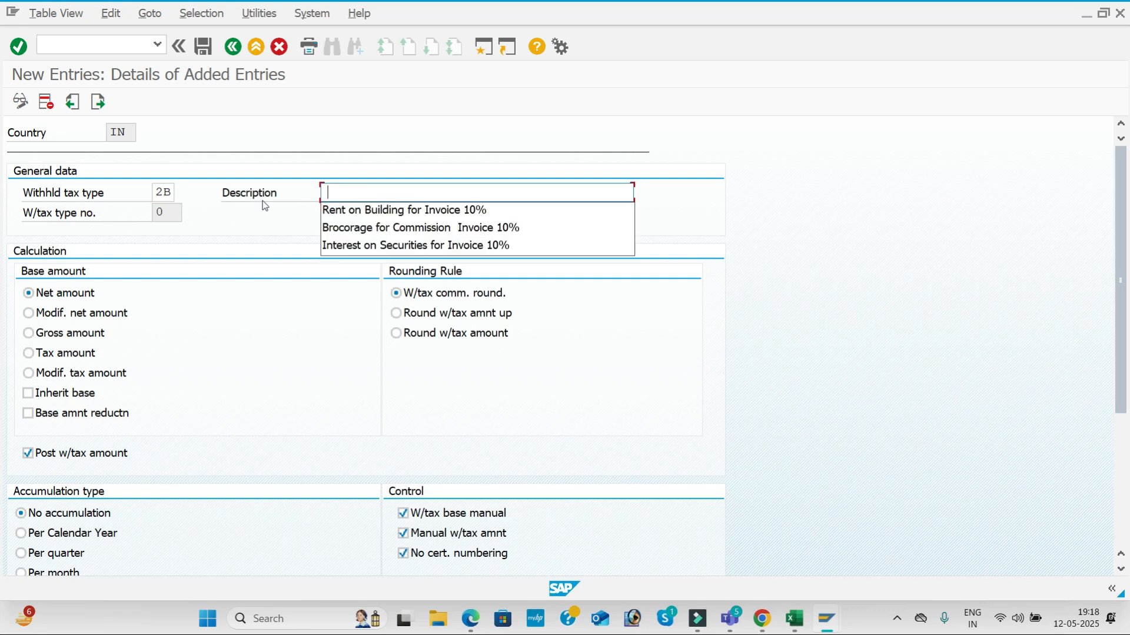
pyautogui.click(442, 248)
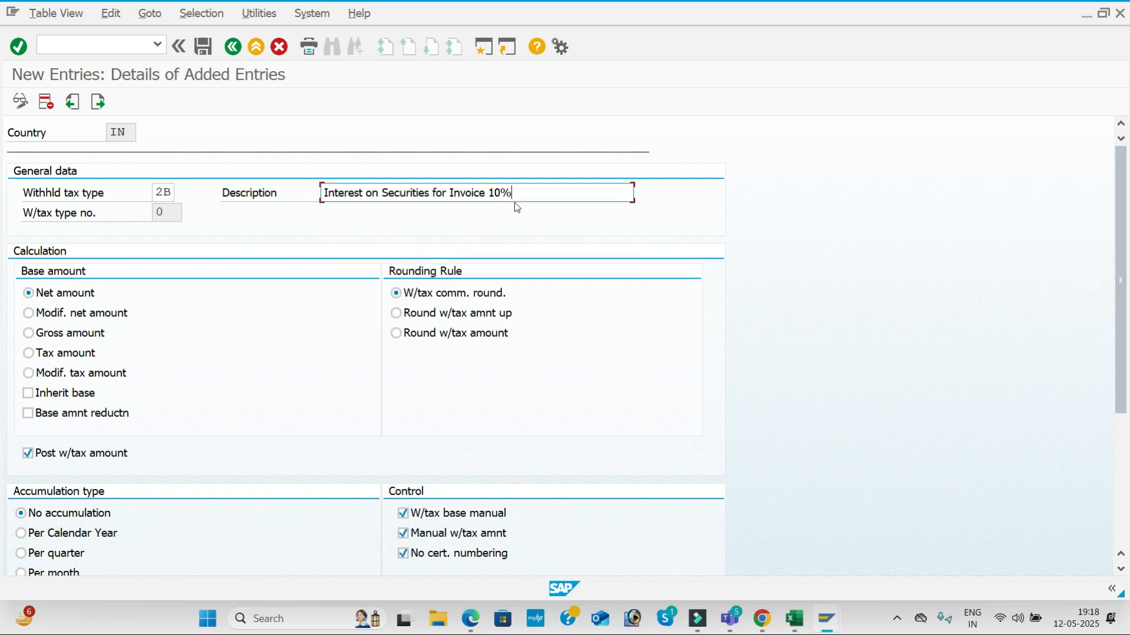
# Check the Define With holding Tax Keys row in the Excel sheet, return to SAP and save tax type 2B.
pyautogui.hotkey('alt', 'Tab')
pyautogui.hotkey('alt', 'Tab')
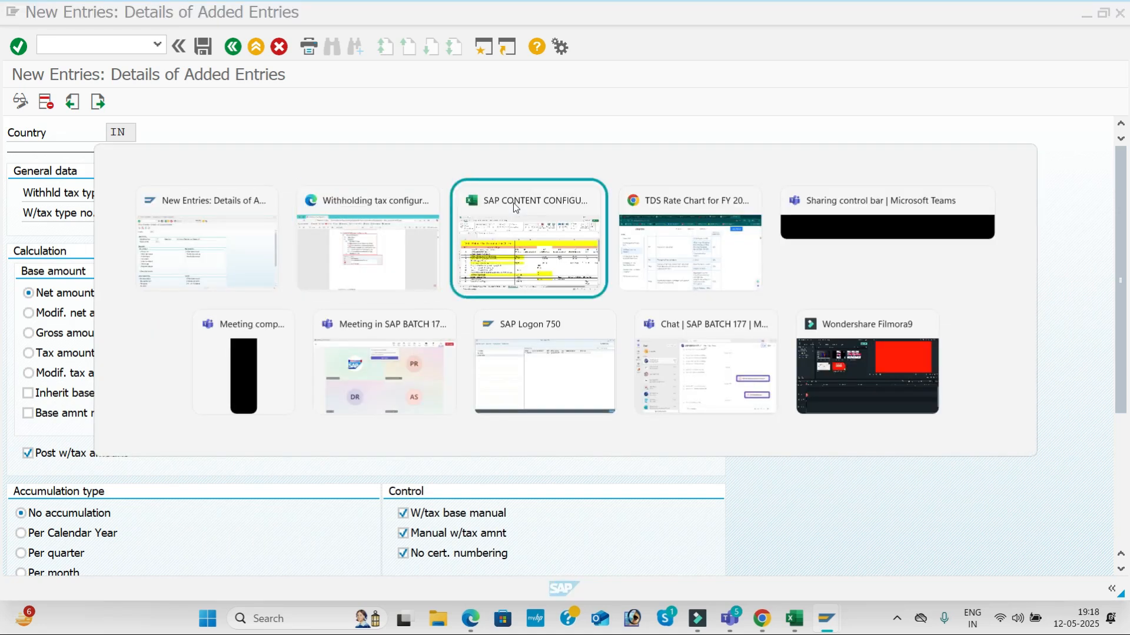
pyautogui.click(537, 298)
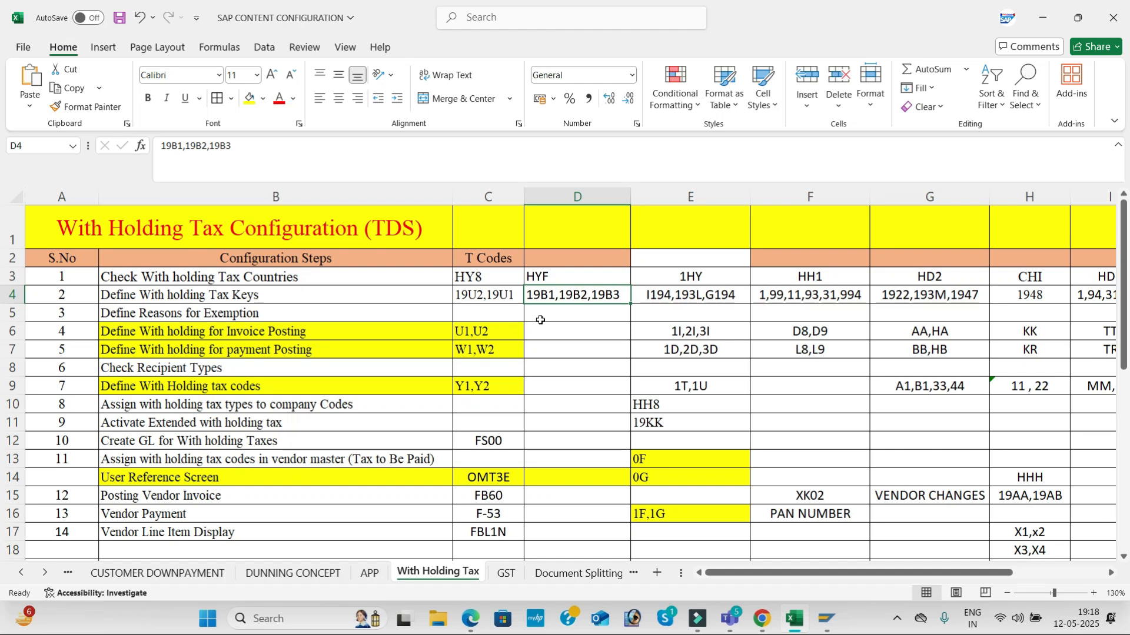
pyautogui.hotkey('alt', 'Tab')
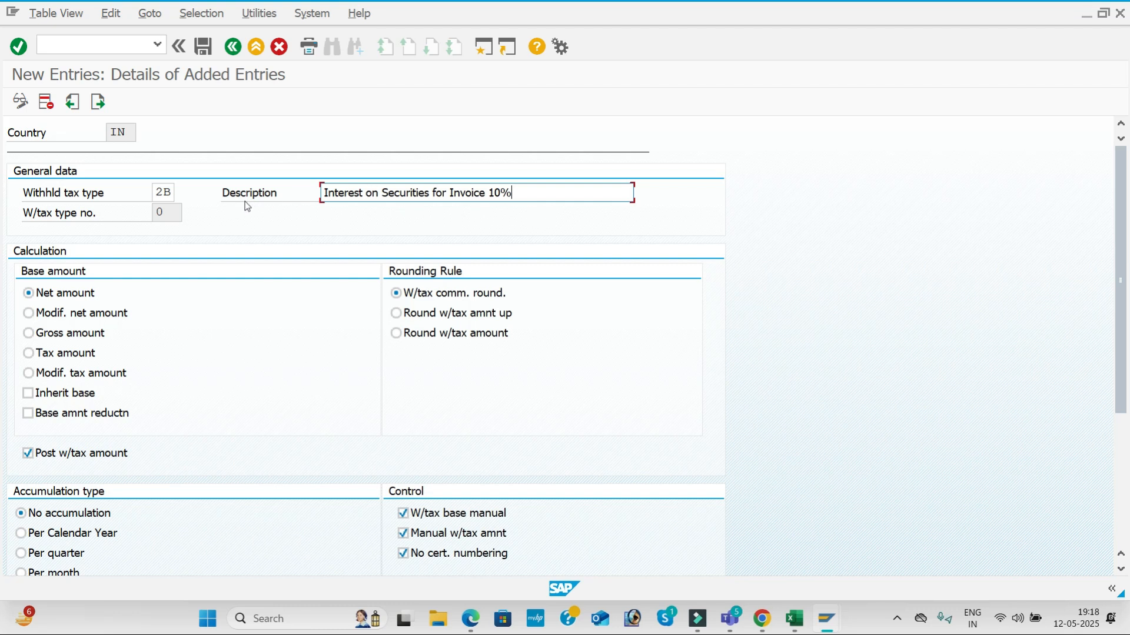
pyautogui.click(203, 47)
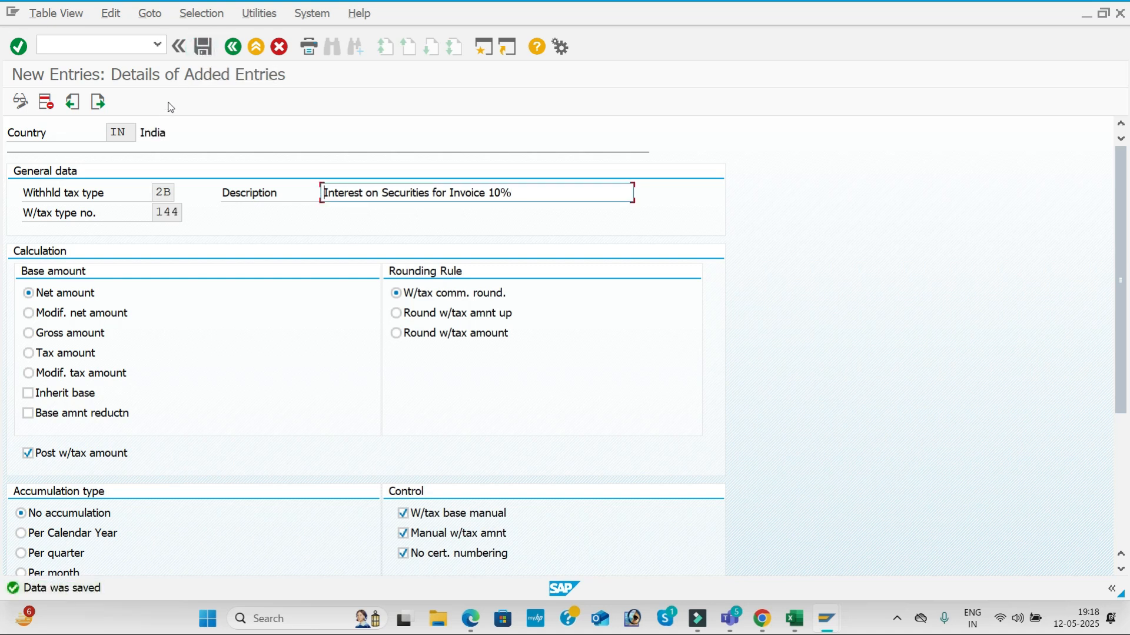
# Create and save withholding tax type 3B with the description "Brocorage for Commission Invoice 10%".
pyautogui.click(100, 108)
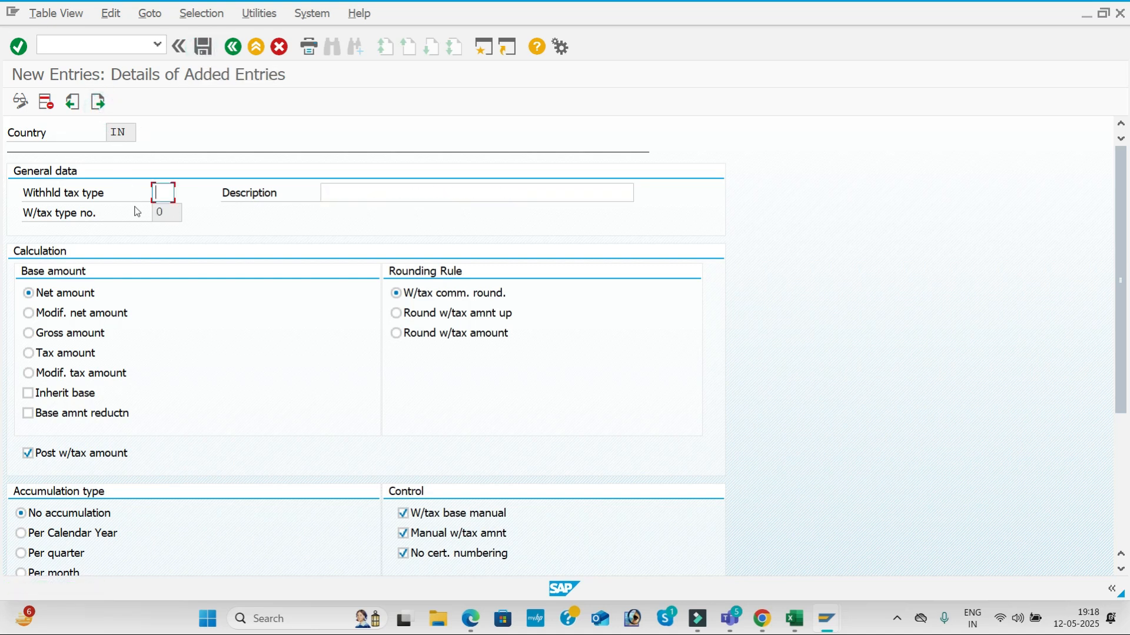
pyautogui.click(334, 192)
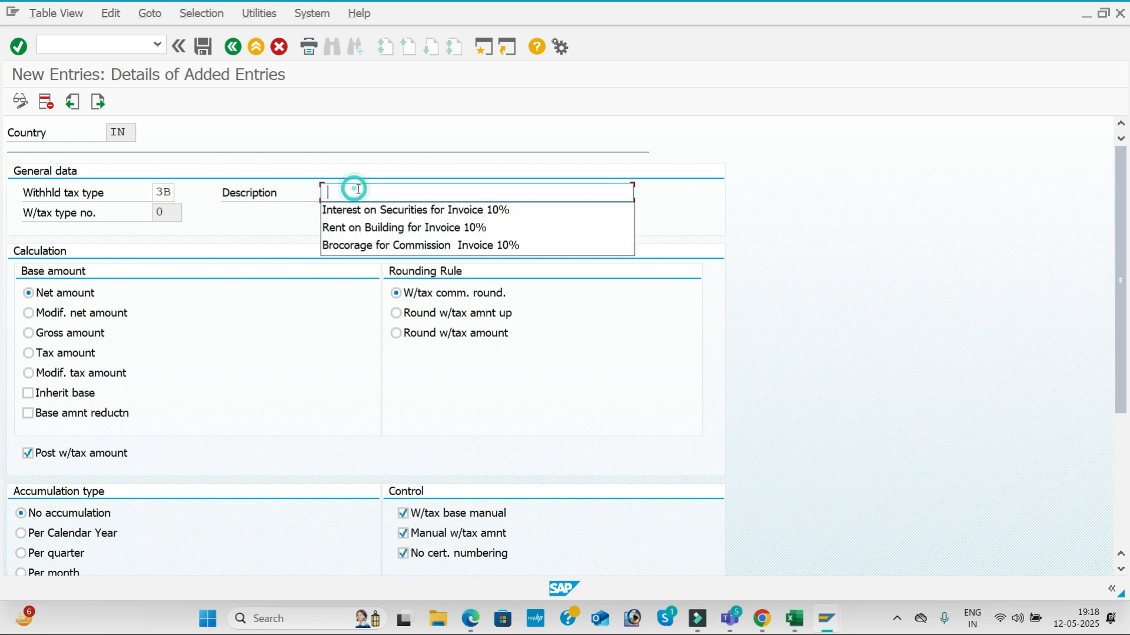
pyautogui.click(385, 246)
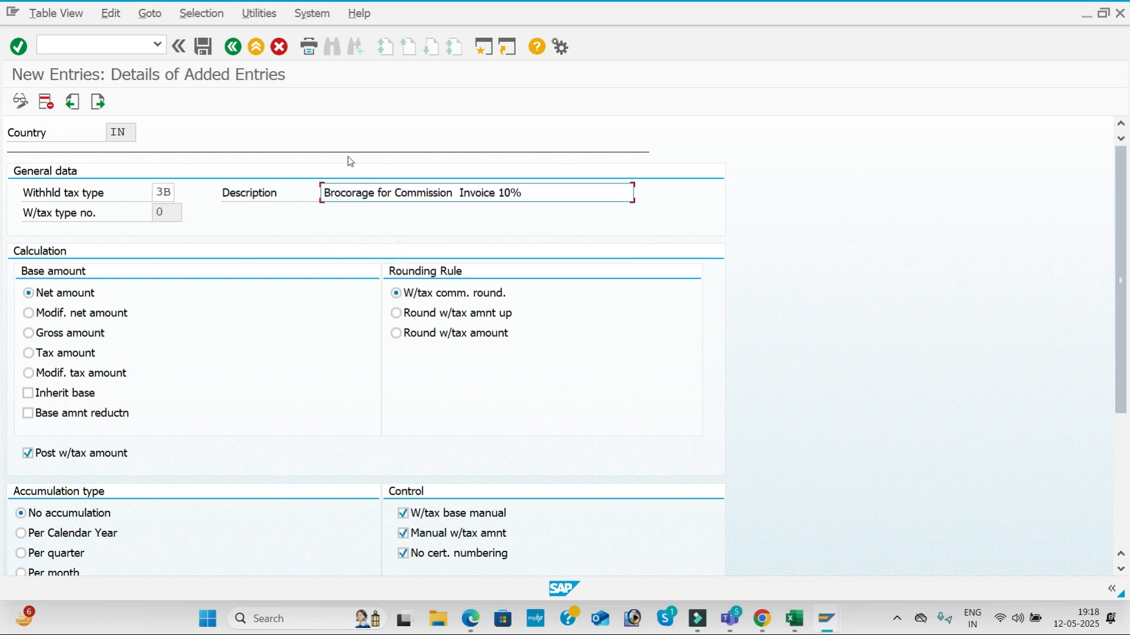
pyautogui.click(202, 47)
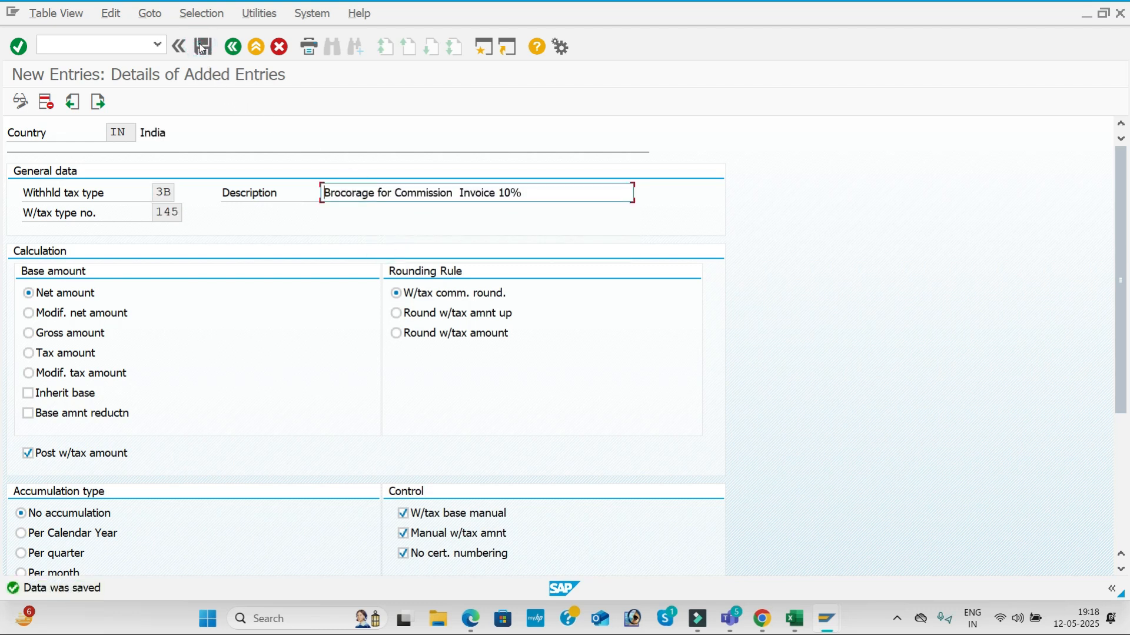
# Switch to the Excel configuration sheet and enter 1B,2B,3B in cell D6 for Define With holding for Invoice Posting.
pyautogui.hotkey('alt', 'Tab')
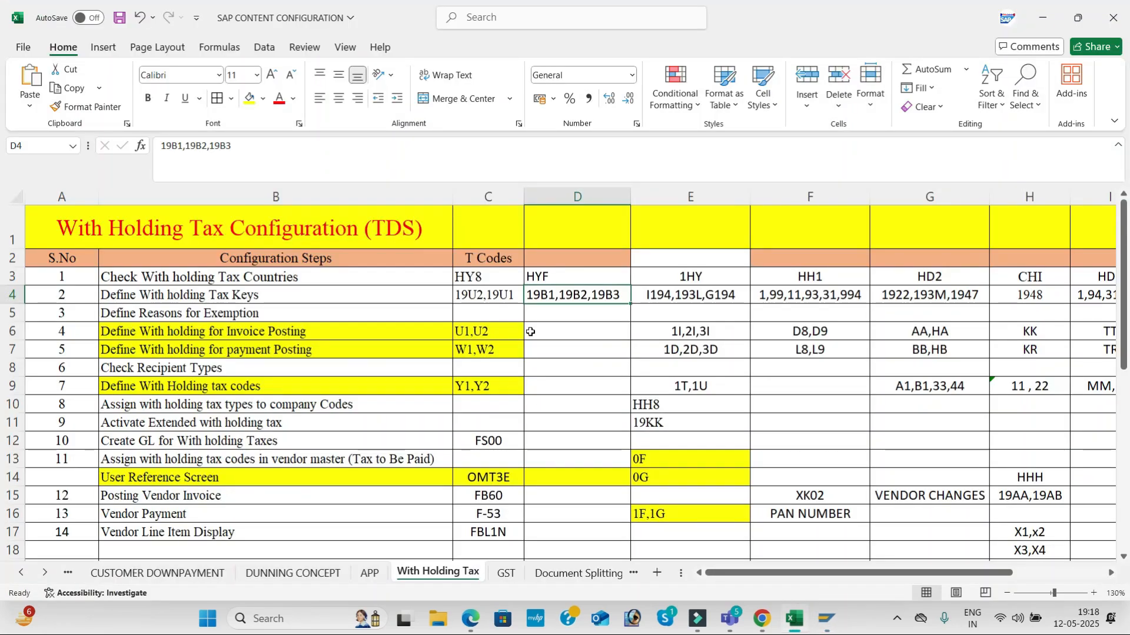
pyautogui.click(530, 331)
pyautogui.write('1B,2B,3')
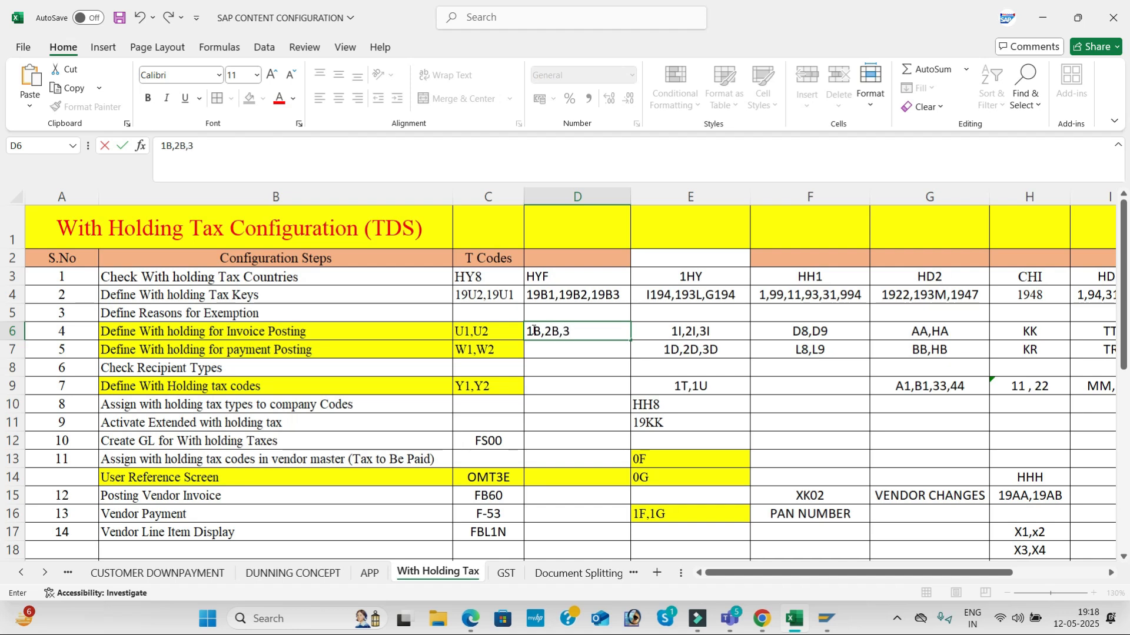
pyautogui.write('B')
pyautogui.click(567, 355)
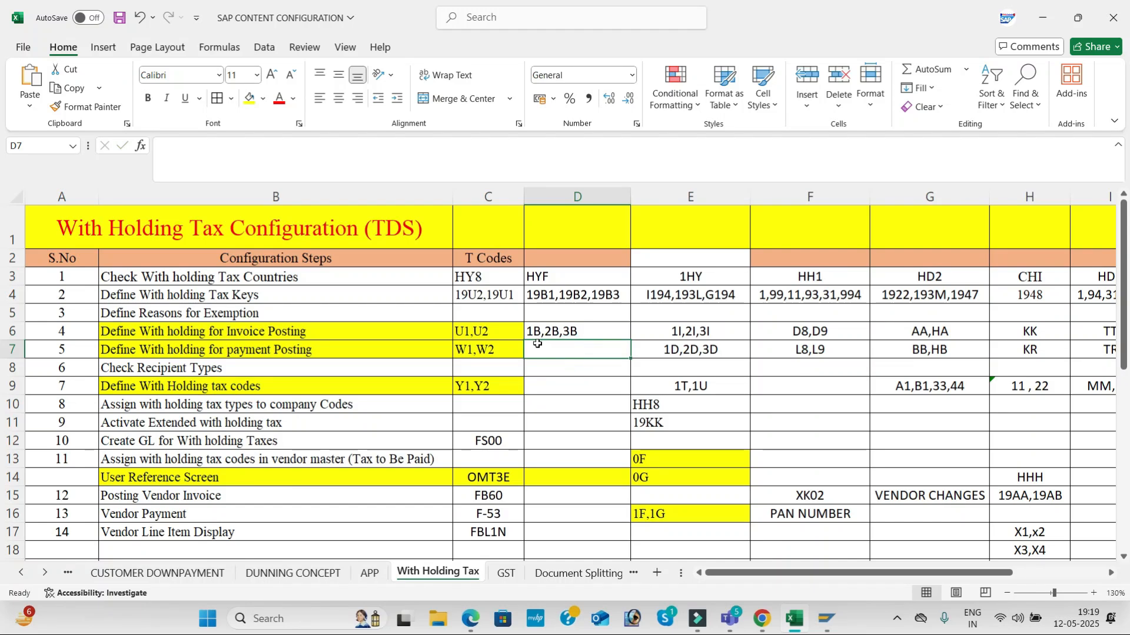
# Return to SAP and leave the new entries, going back to India's list of withholding tax types for invoice posting.
pyautogui.hotkey('alt', 'Tab')
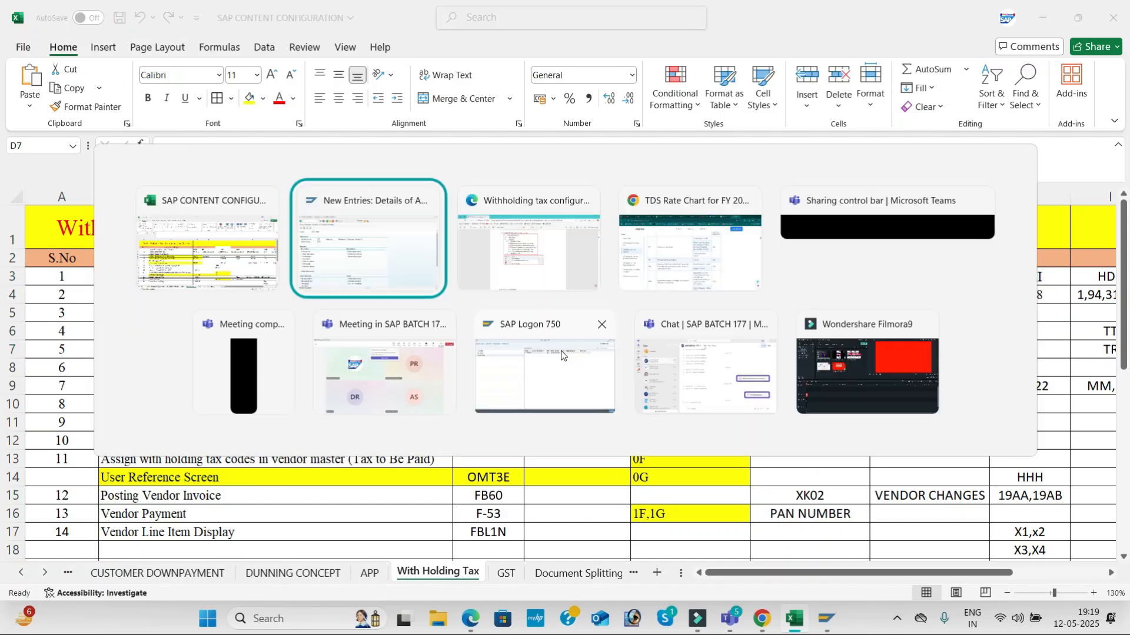
pyautogui.click(233, 47)
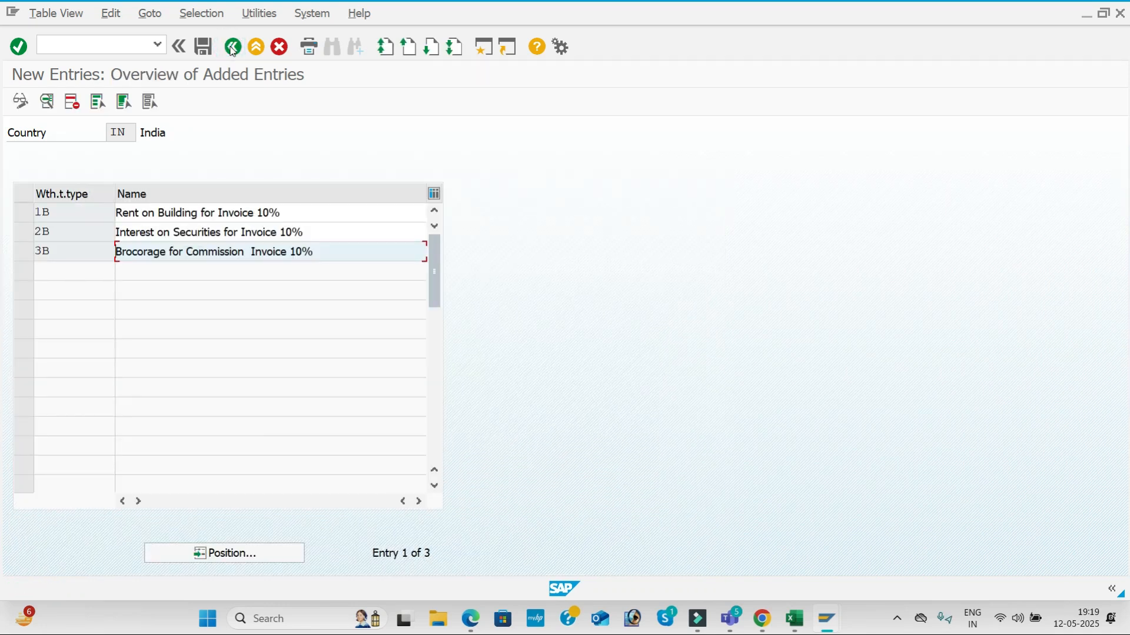
pyautogui.click(233, 47)
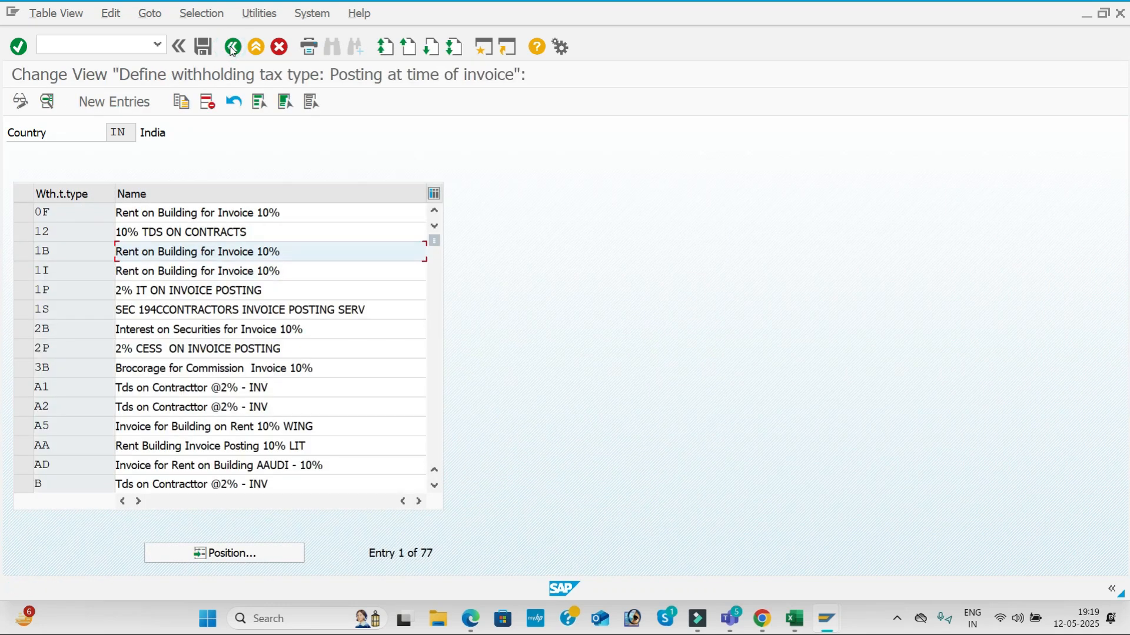
# Leave the invoice posting tax types and open Define Withholding Tax Type for Payment Posting for India.
pyautogui.click(233, 47)
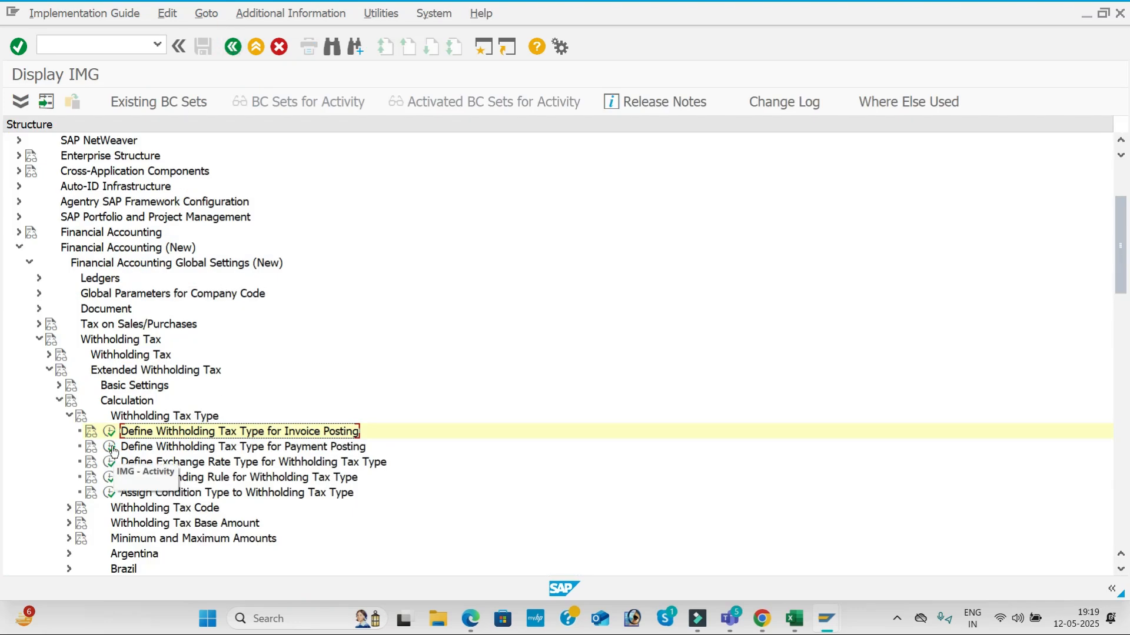
pyautogui.click(109, 447)
pyautogui.click(153, 295)
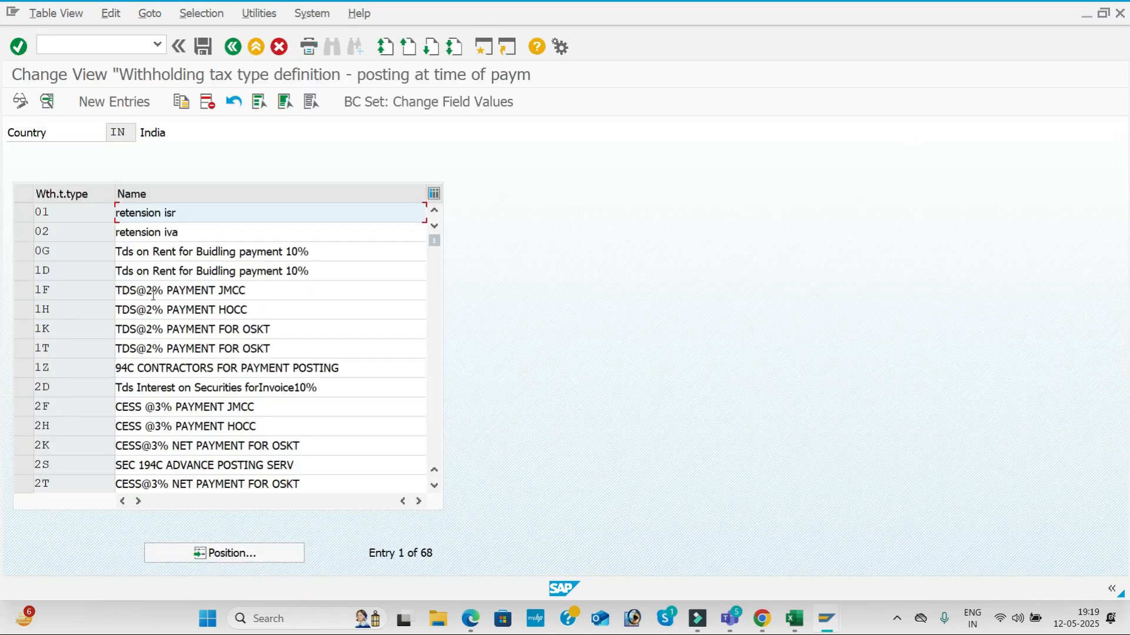
# Create and save withholding tax type 1M, described "Tds on Rent for Buidling payment 10%", with the gross amount as base amount.
pyautogui.click(114, 102)
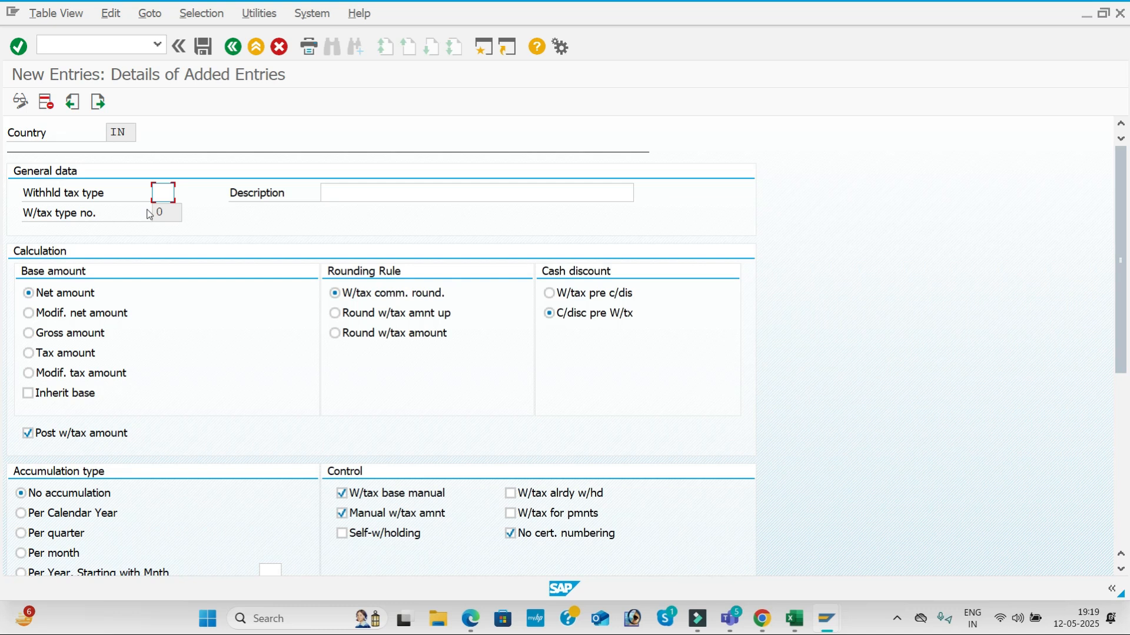
pyautogui.write('1M')
pyautogui.press('Tab')
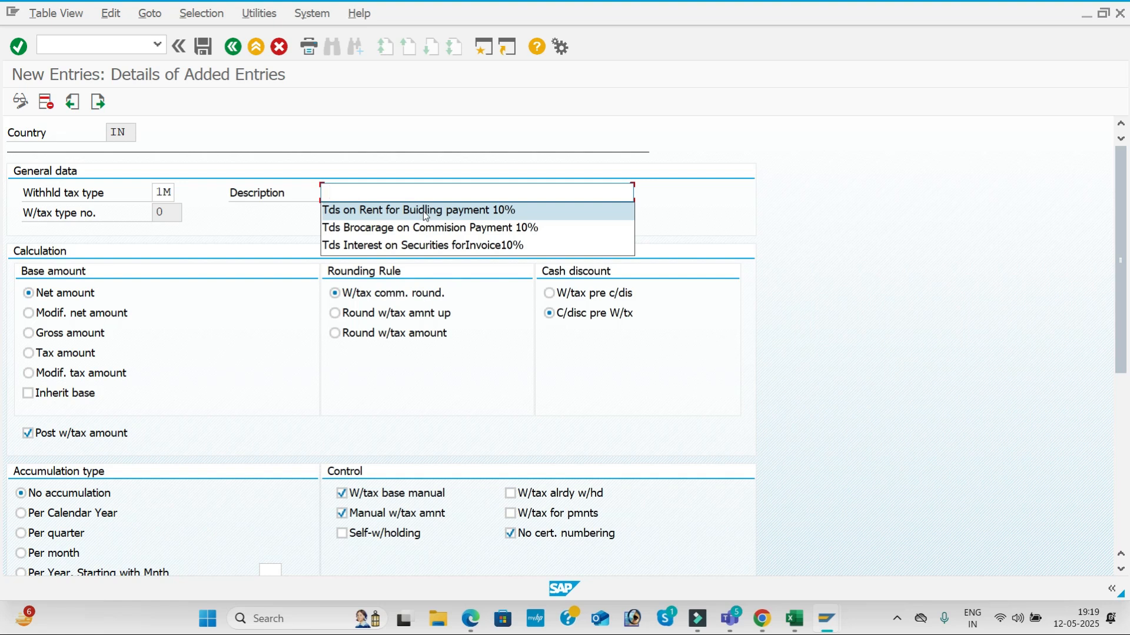
pyautogui.click(426, 212)
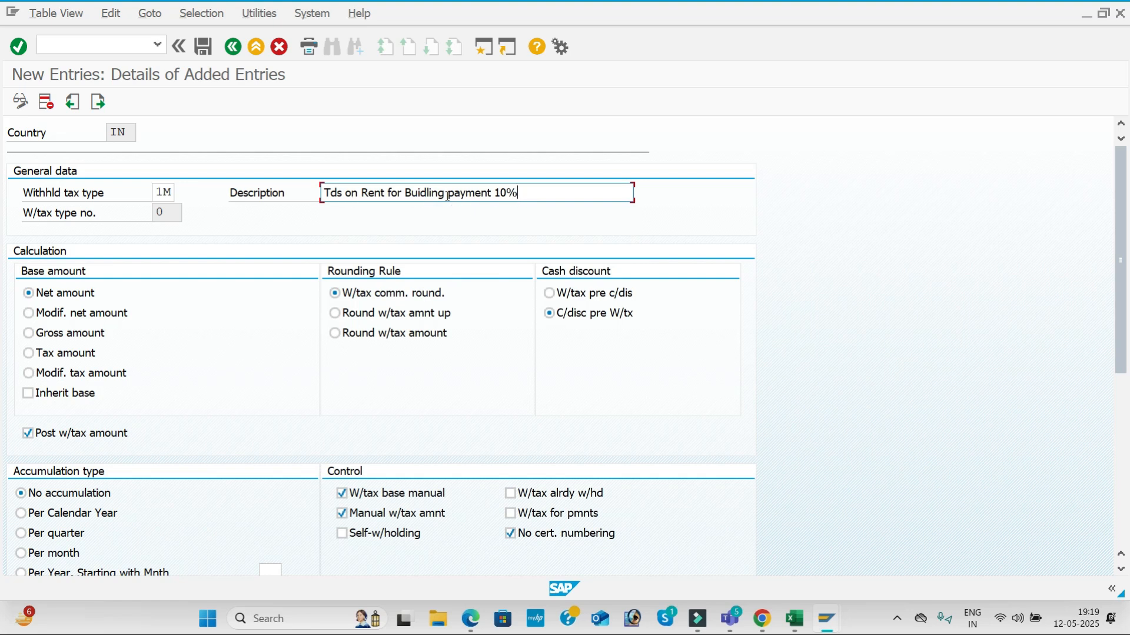
pyautogui.click(30, 332)
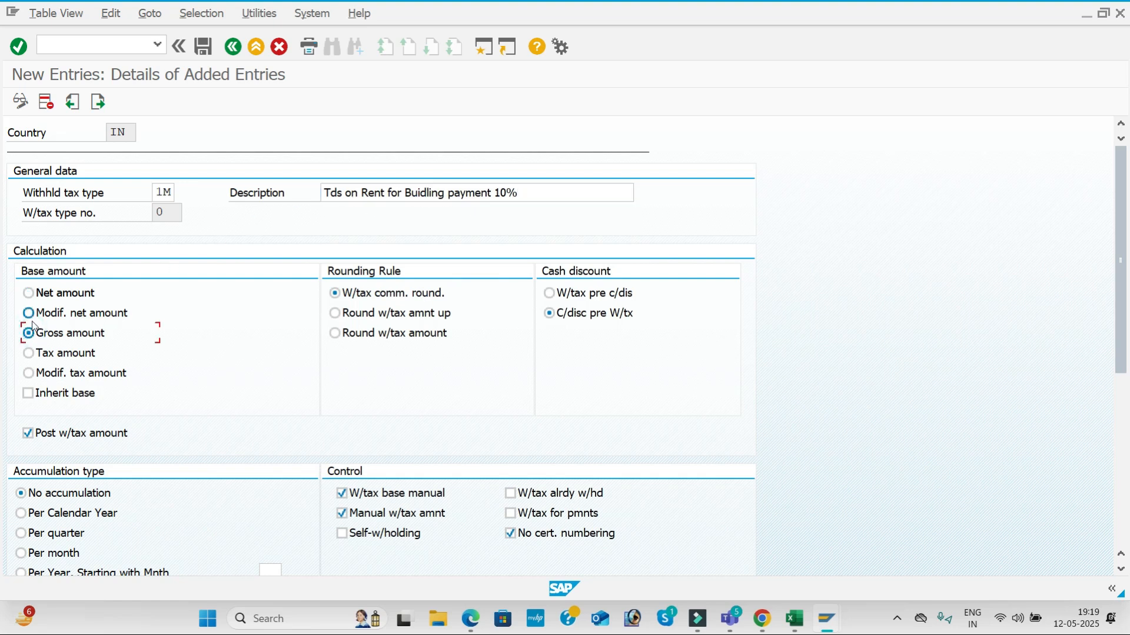
pyautogui.press('Return')
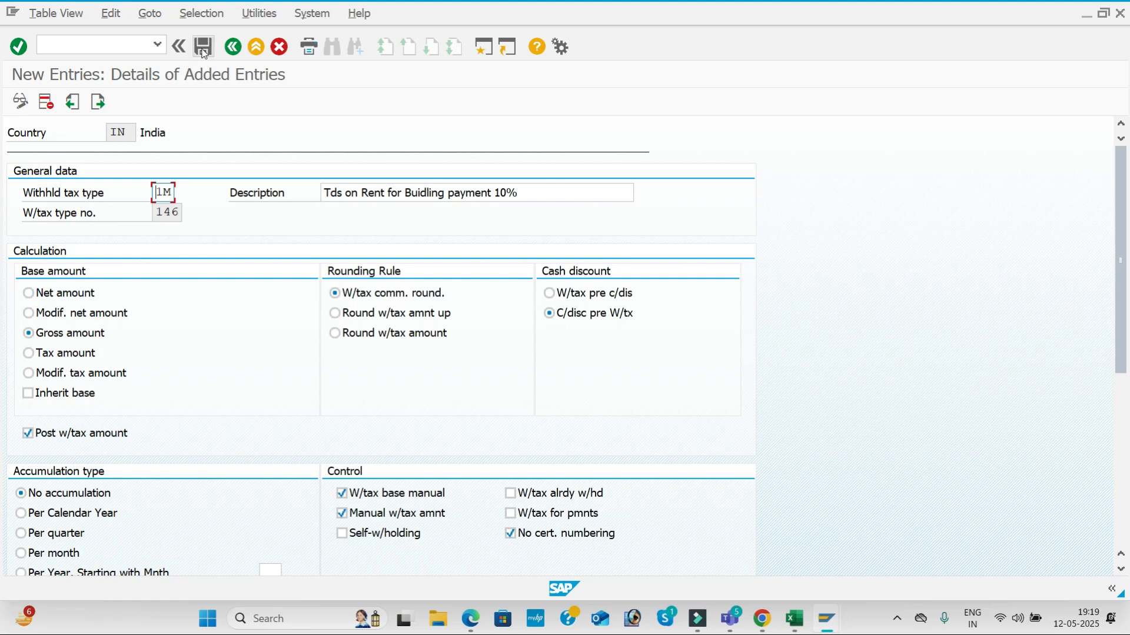
pyautogui.click(203, 47)
pyautogui.click(317, 296)
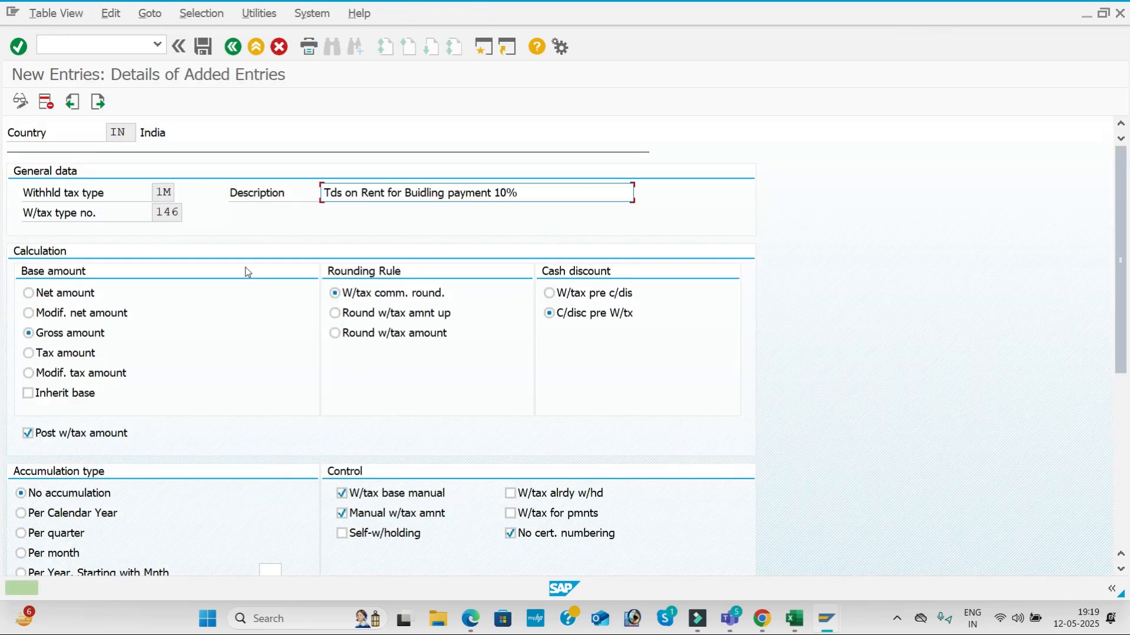
# Create and save withholding tax type 2M with the description "Tds Interest on Securities forInvoice10%".
pyautogui.click(96, 102)
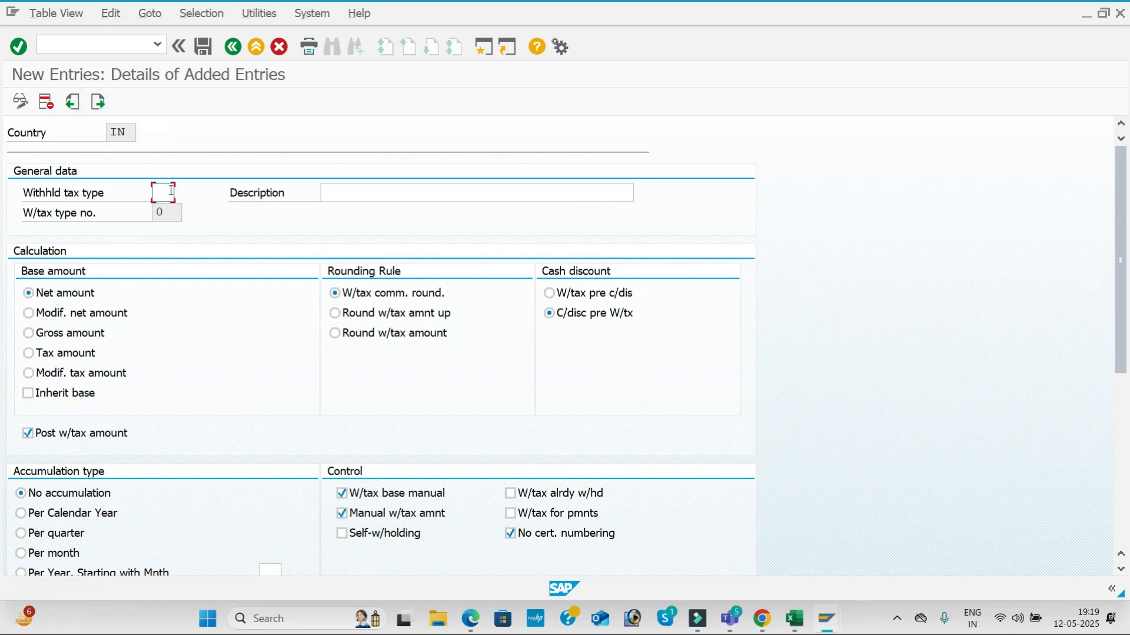
pyautogui.write('2M')
pyautogui.click(456, 192)
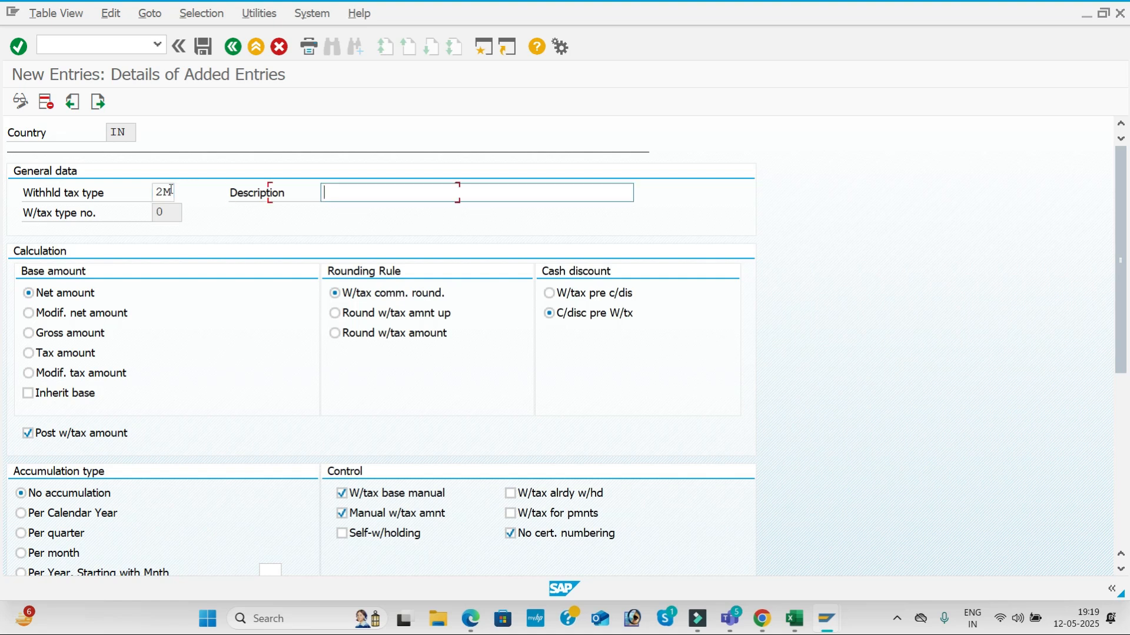
pyautogui.click(403, 249)
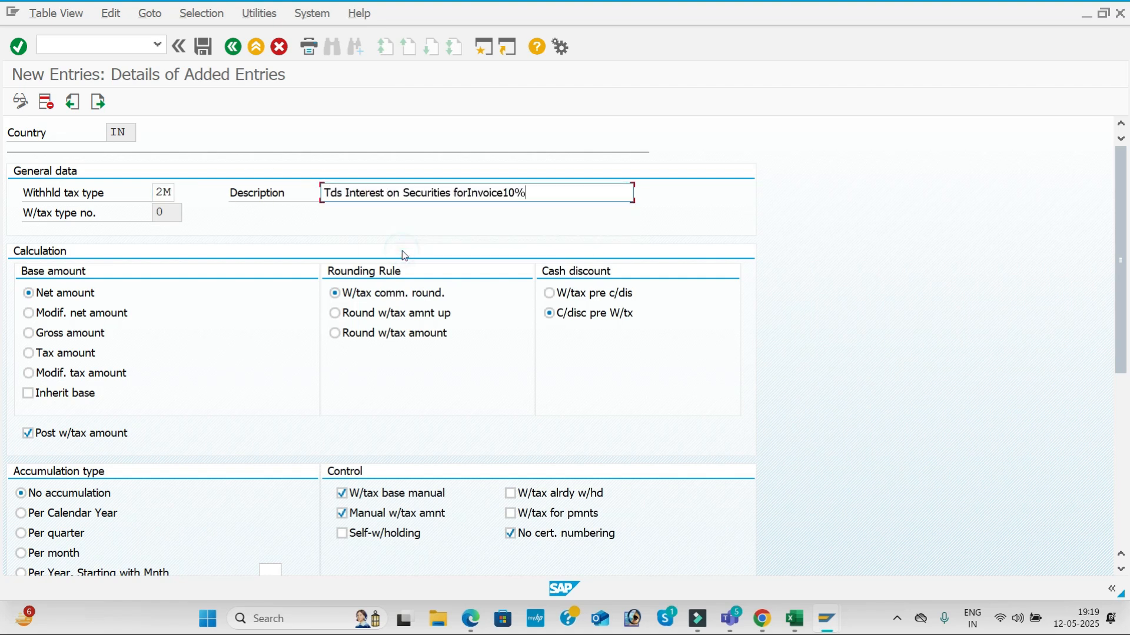
pyautogui.click(206, 51)
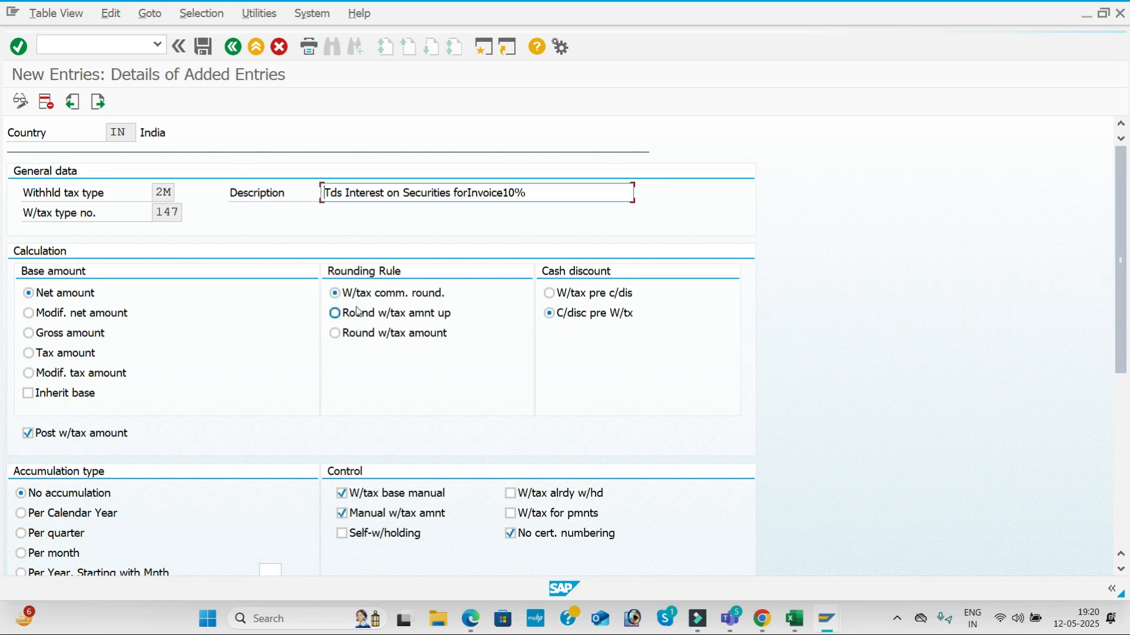
# Create and save withholding tax type 3M with the description "Tds Brocarage on Commision Payment 10%".
pyautogui.click(98, 102)
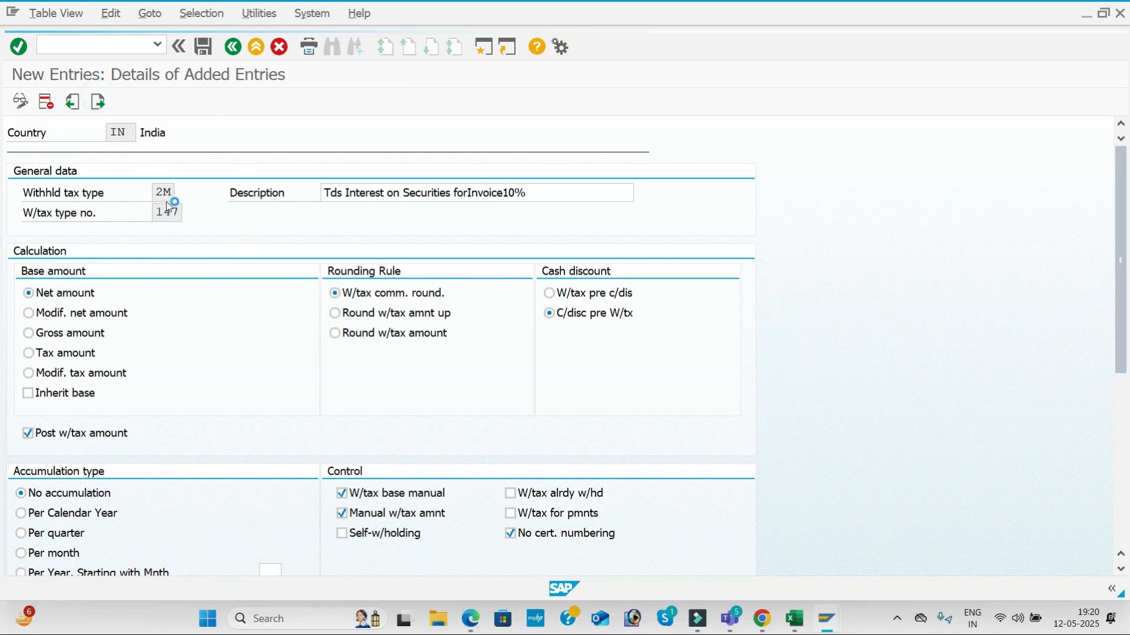
pyautogui.write('3M')
pyautogui.press('Tab')
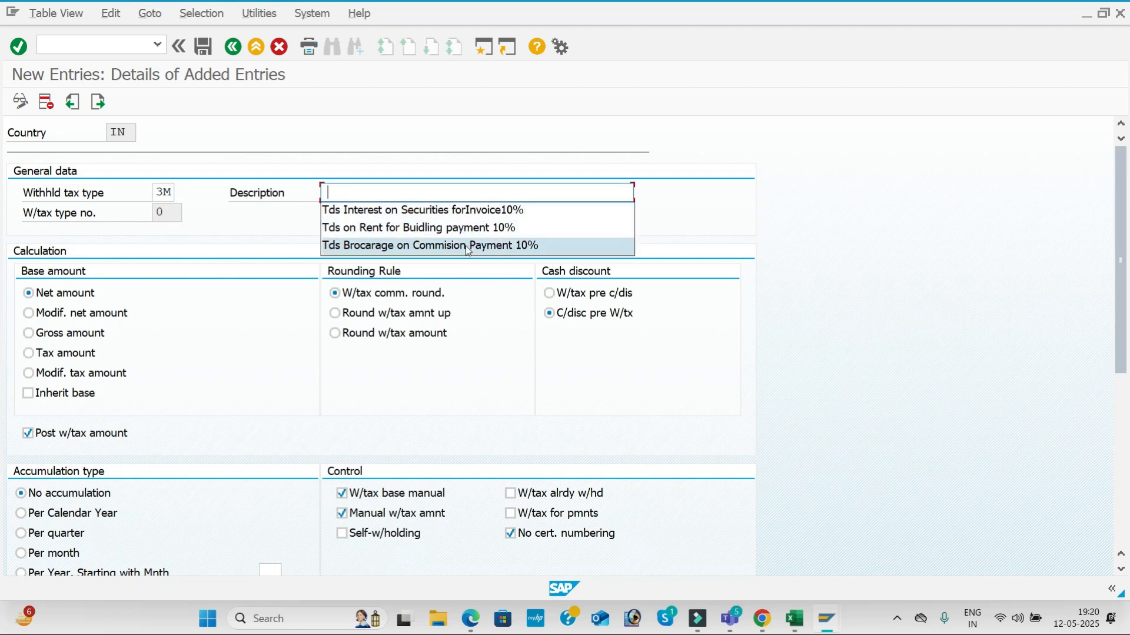
pyautogui.click(465, 244)
pyautogui.click(203, 47)
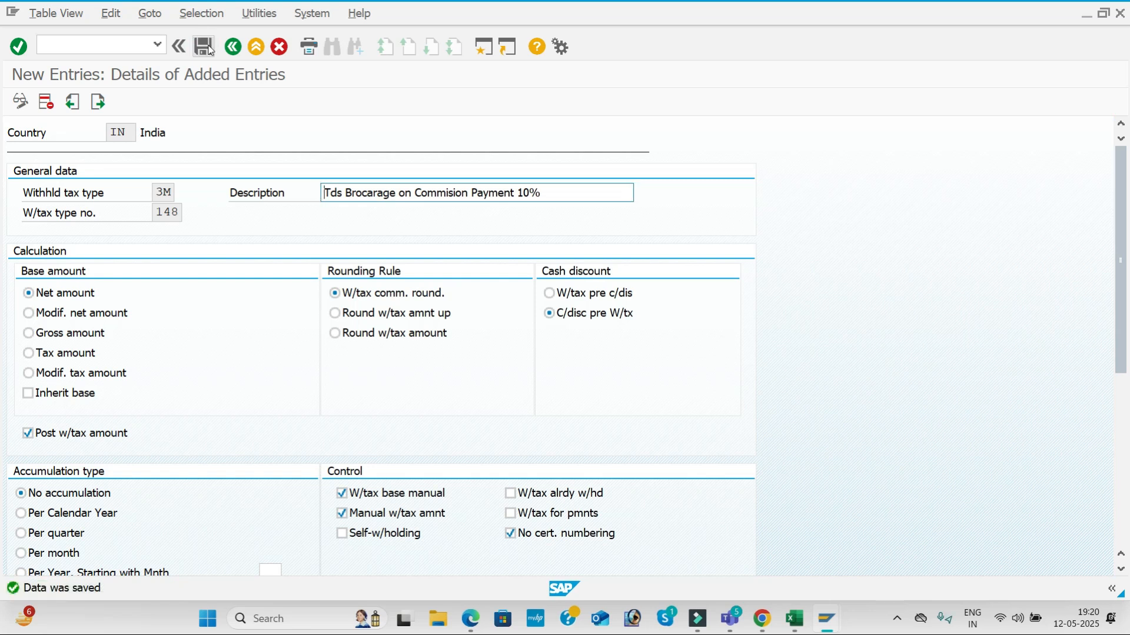
# Switch to the Excel configuration sheet, enter 1M,2M,3M in cell D7 for Define With holding for payment Posting, and save the workbook.
pyautogui.hotkey('alt', 'Tab')
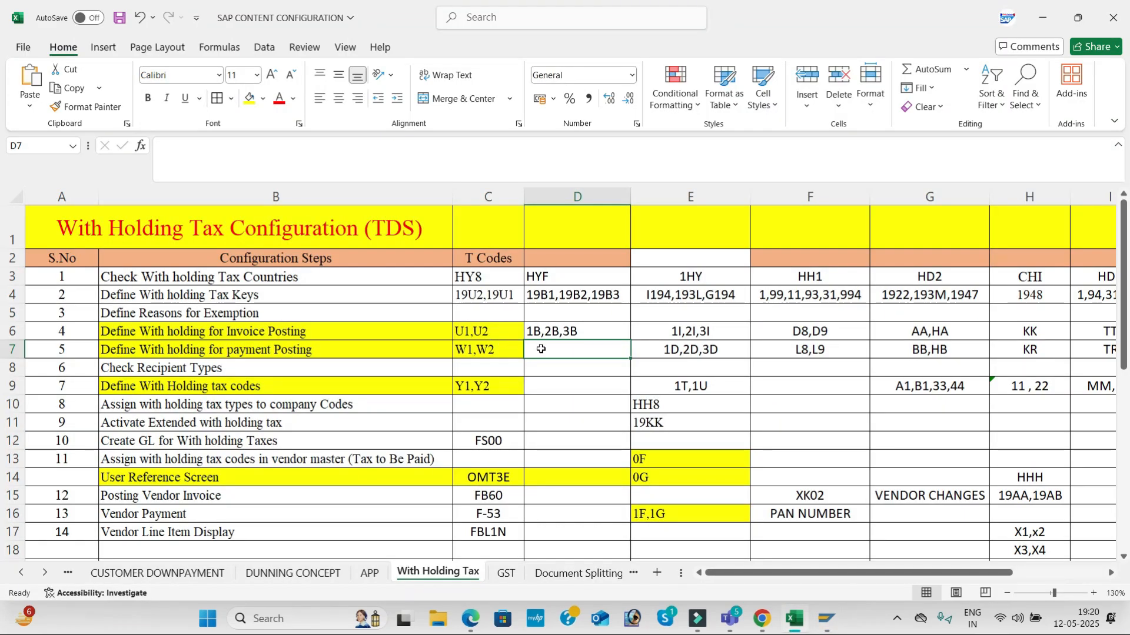
pyautogui.write('1M')
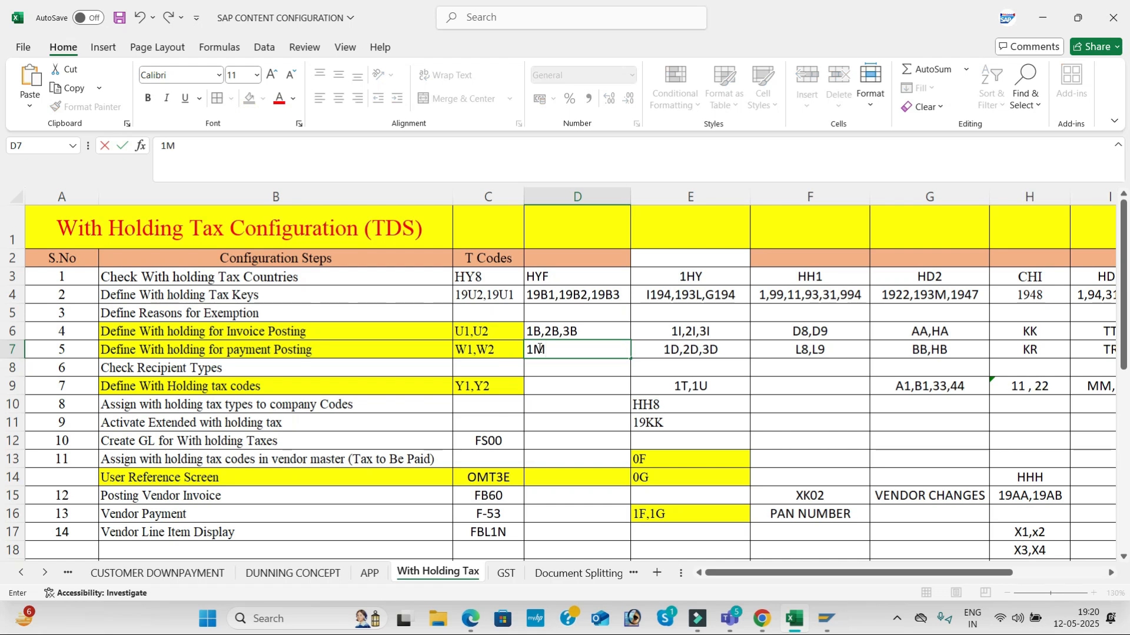
pyautogui.write(',2M,3M')
pyautogui.click(573, 370)
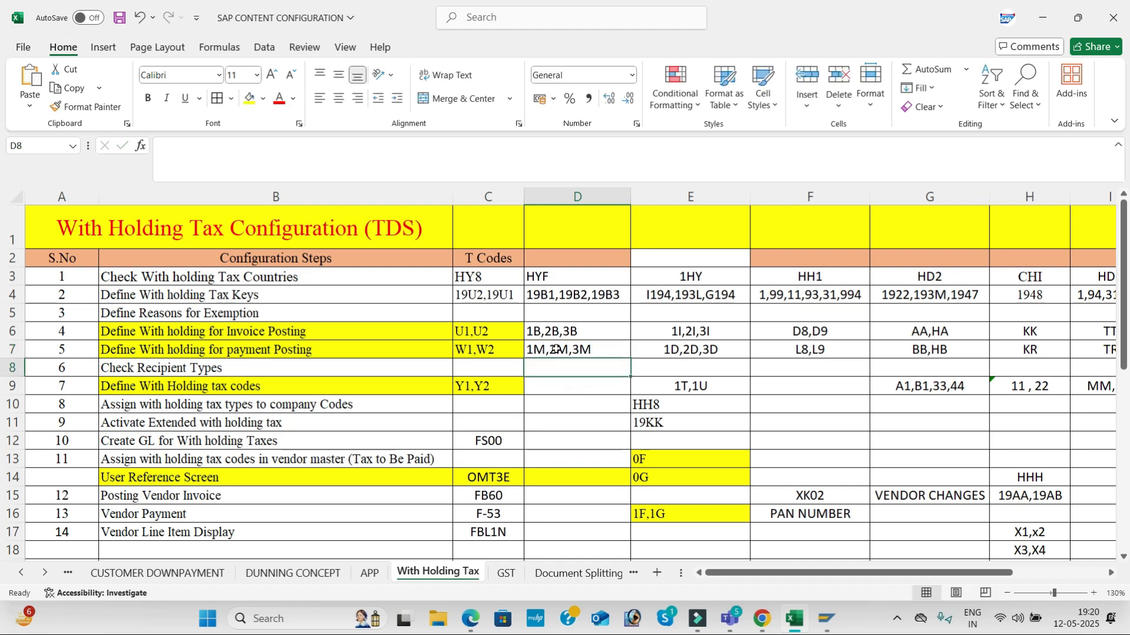
pyautogui.click(124, 20)
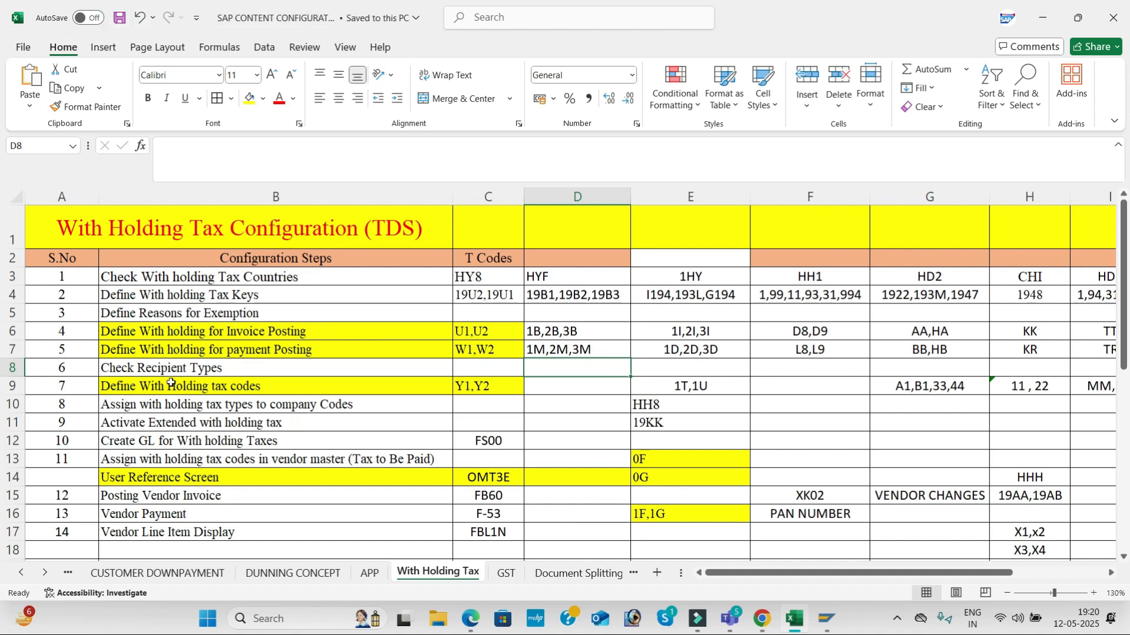
# Return to SAP and leave the payment posting tax types, going back to the IMG structure.
pyautogui.hotkey('alt', 'Tab')
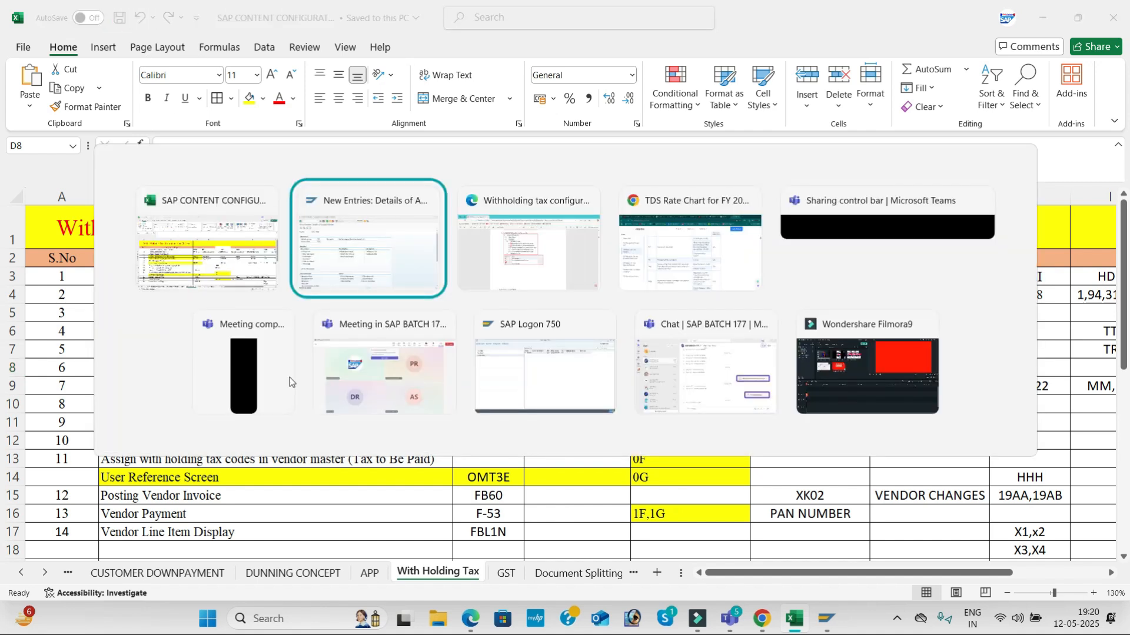
pyautogui.click(233, 47)
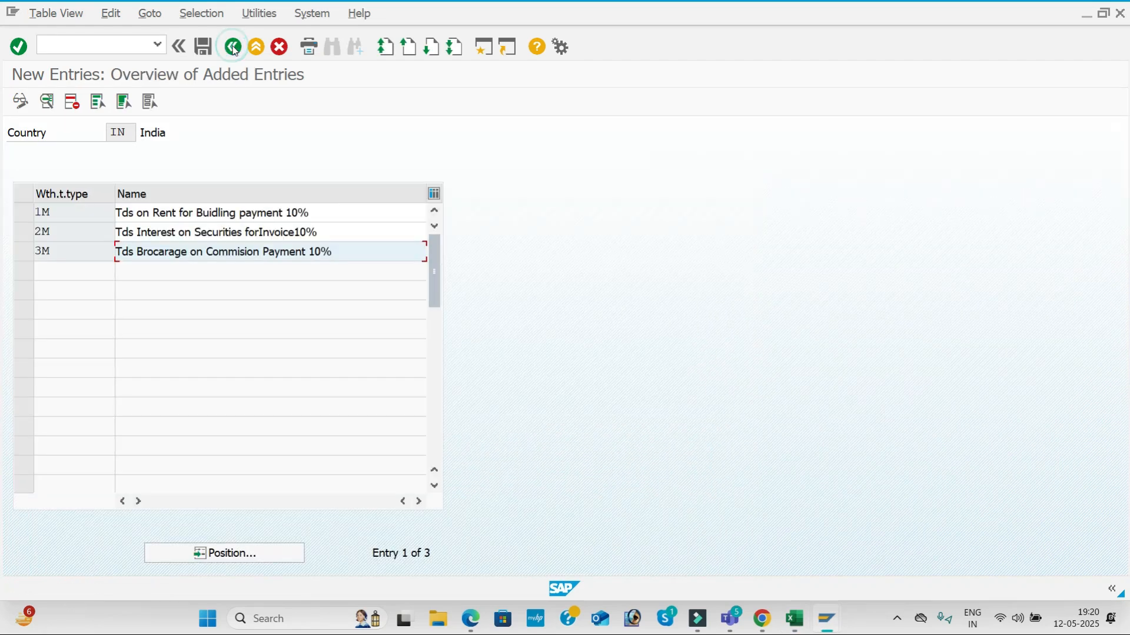
pyautogui.click(234, 47)
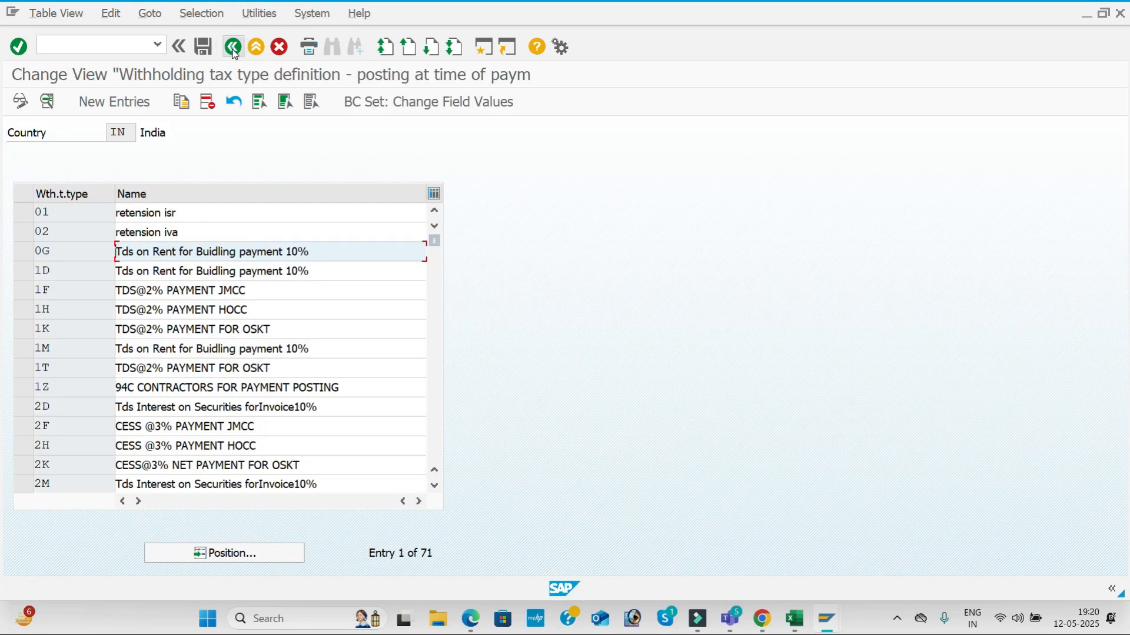
pyautogui.click(234, 48)
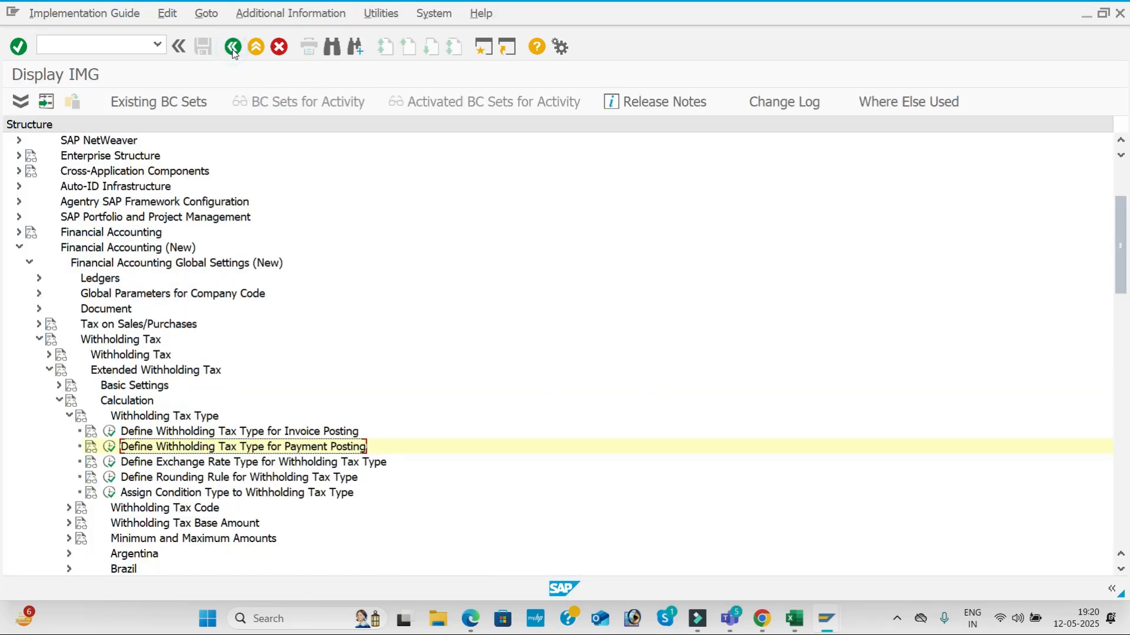
# Collapse the Calculation node and open Check Recipient Types in the extended withholding tax Basic Settings for India.
pyautogui.click(68, 418)
pyautogui.click(59, 401)
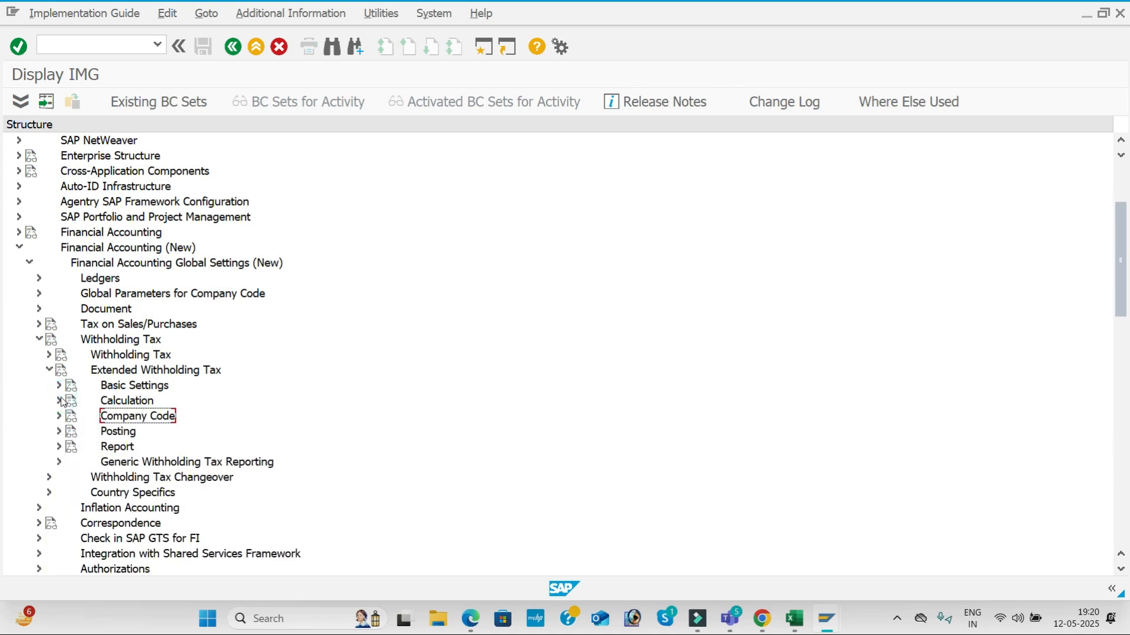
pyautogui.click(59, 386)
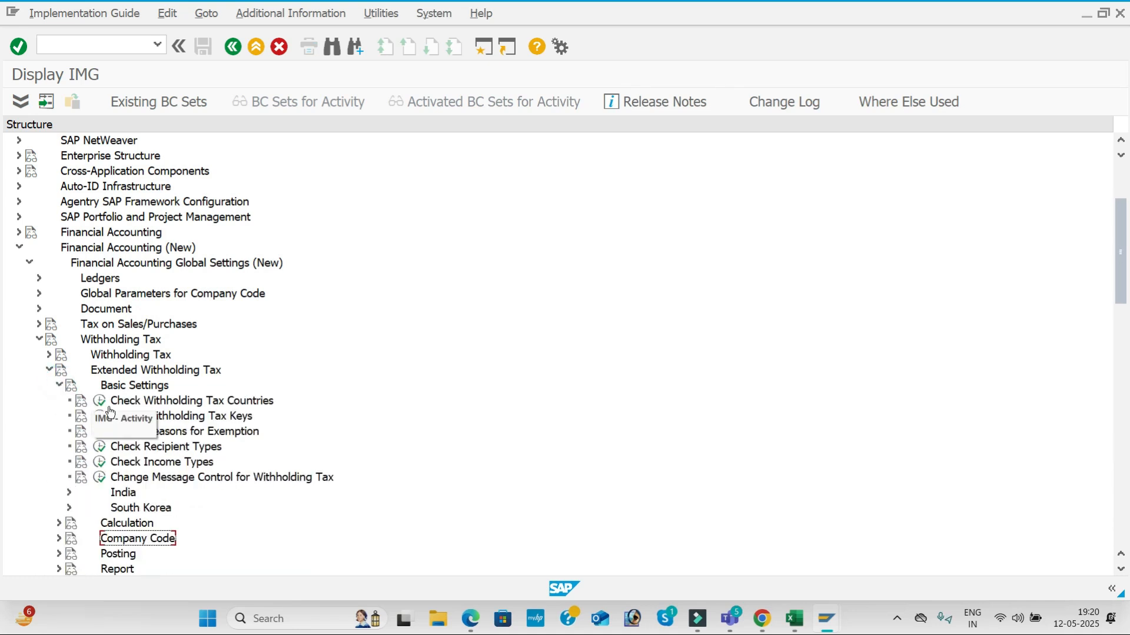
pyautogui.click(101, 449)
pyautogui.click(153, 294)
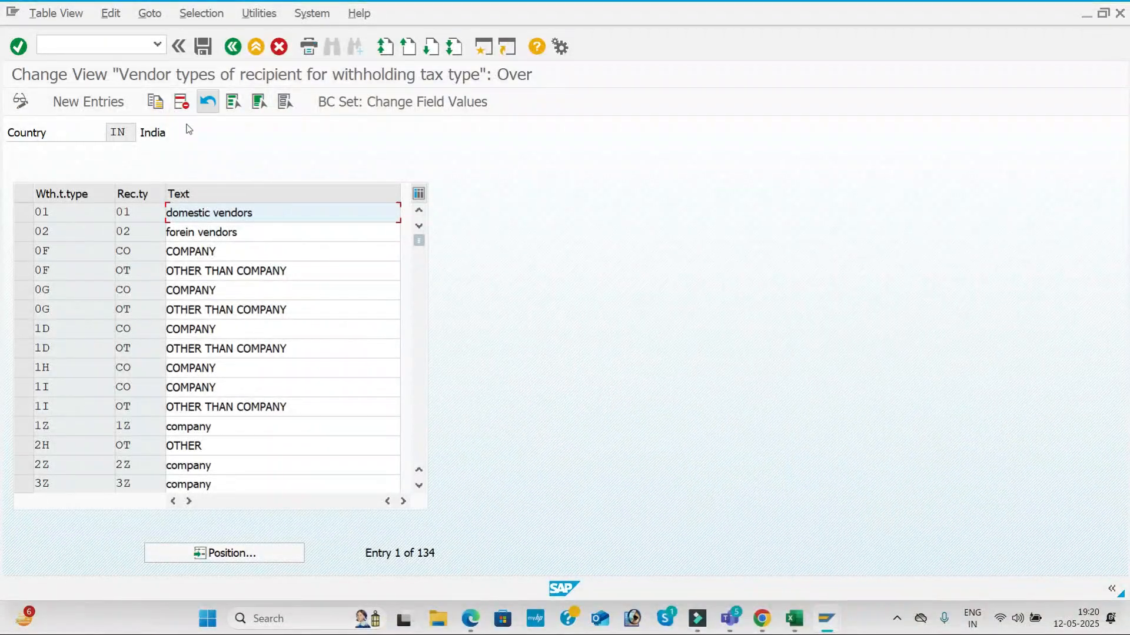
# Copy the CO and OT recipient type entries of withholding tax types 0F and 0G.
pyautogui.click(28, 251)
pyautogui.click(28, 272)
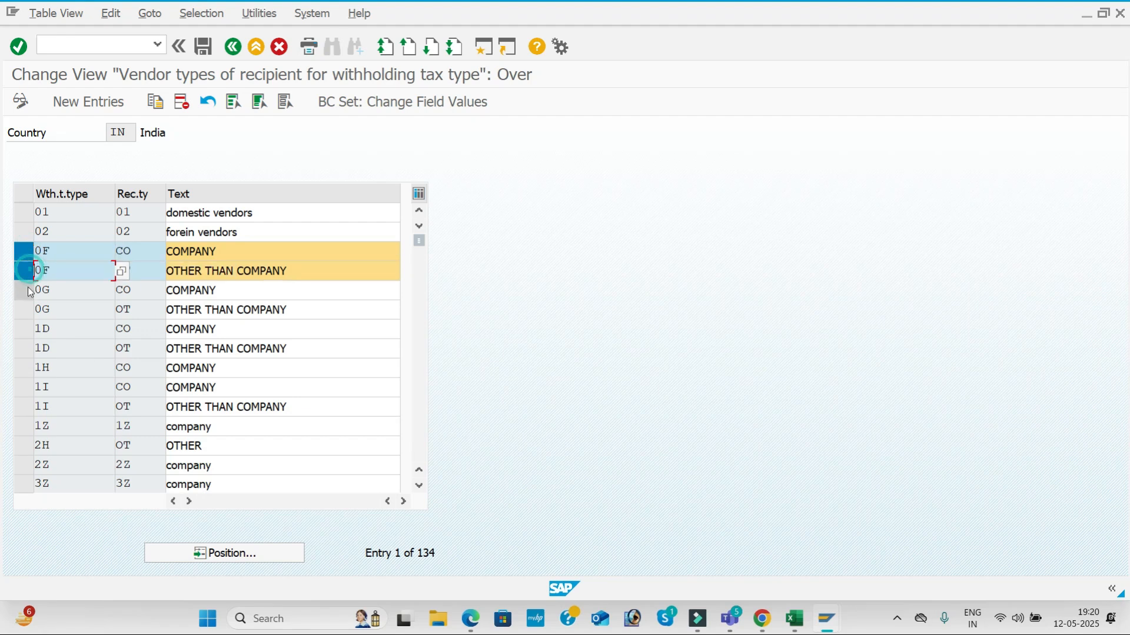
pyautogui.click(18, 298)
pyautogui.click(20, 311)
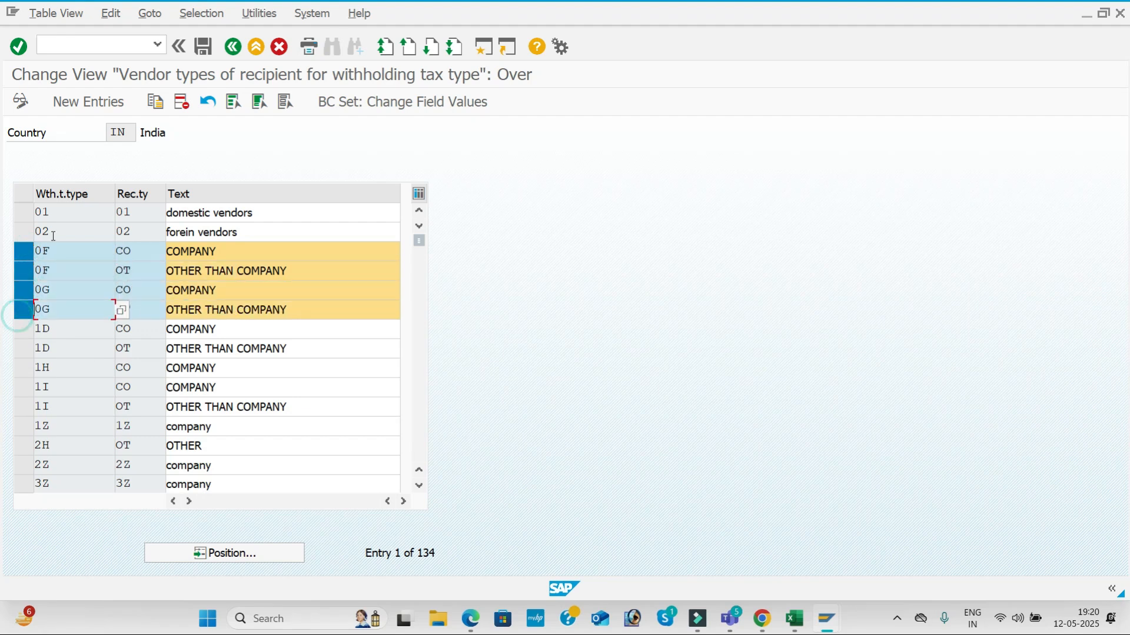
pyautogui.click(155, 104)
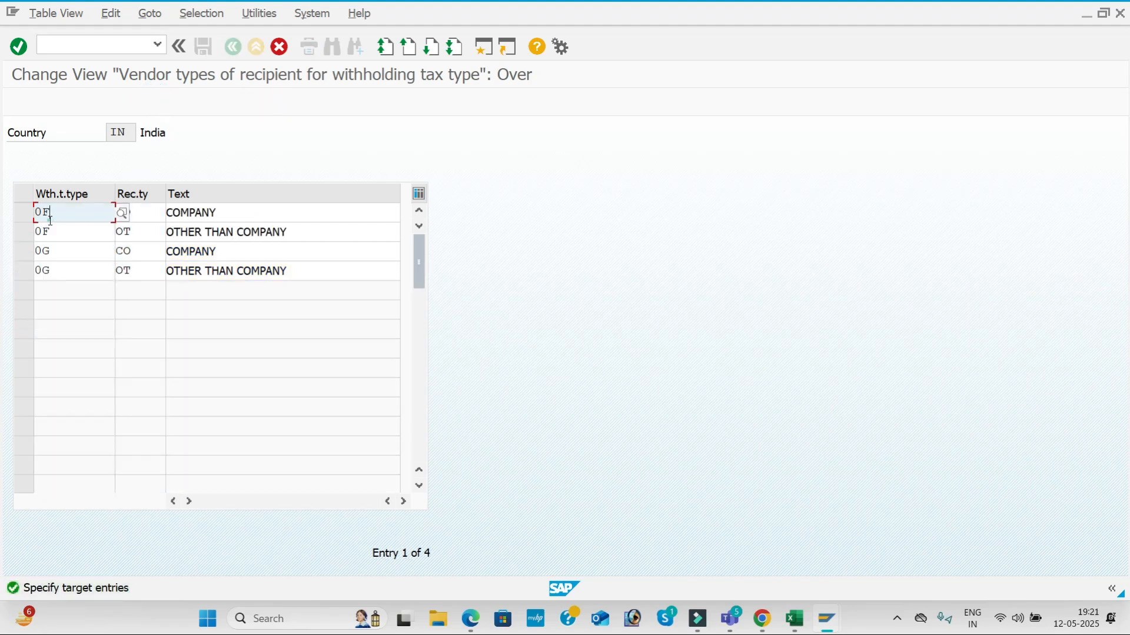
# Check the invoice tax types in the Excel sheet and set the copied 0F entries for CO and OT to withholding tax type 1B.
pyautogui.press('BackSpace')
pyautogui.press('BackSpace')
pyautogui.hotkey('alt', 'Tab')
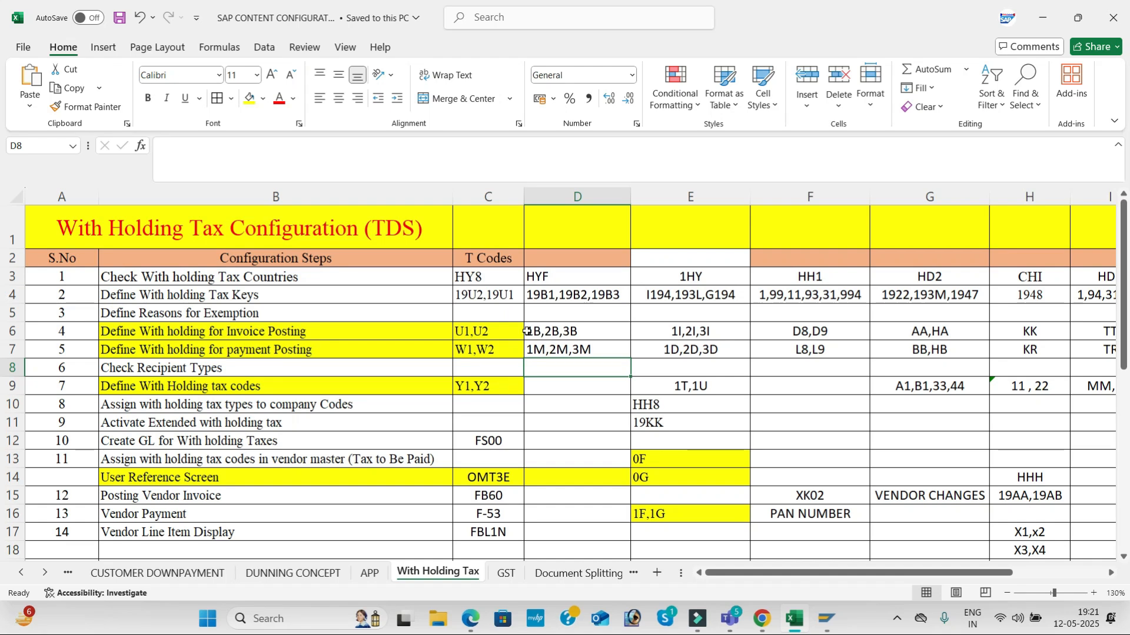
pyautogui.hotkey('alt', 'Tab')
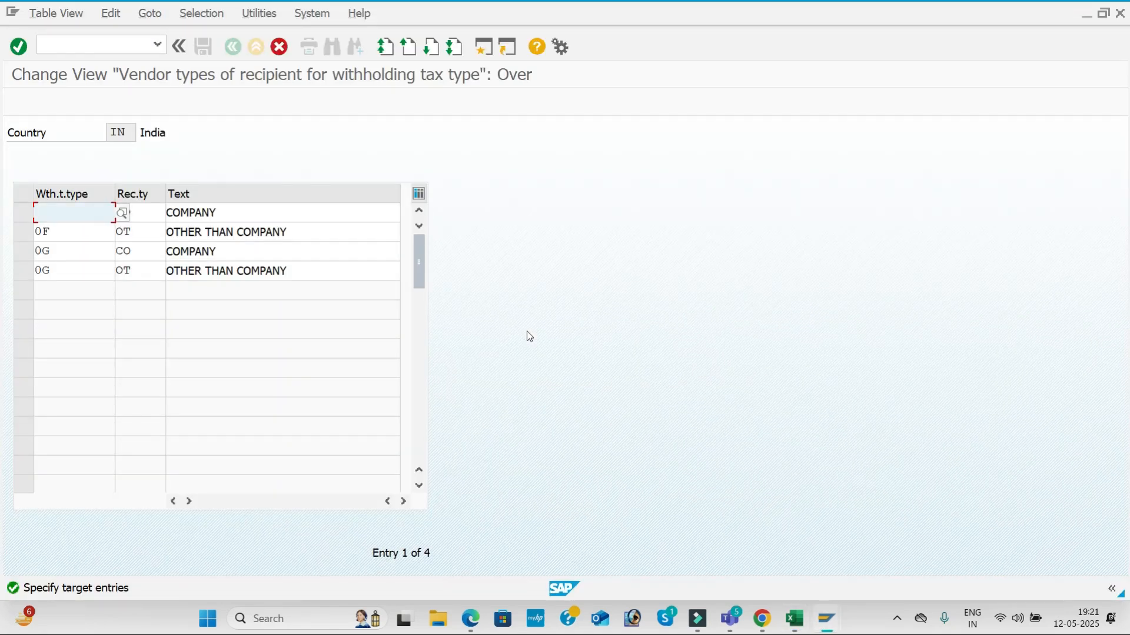
pyautogui.write('1B')
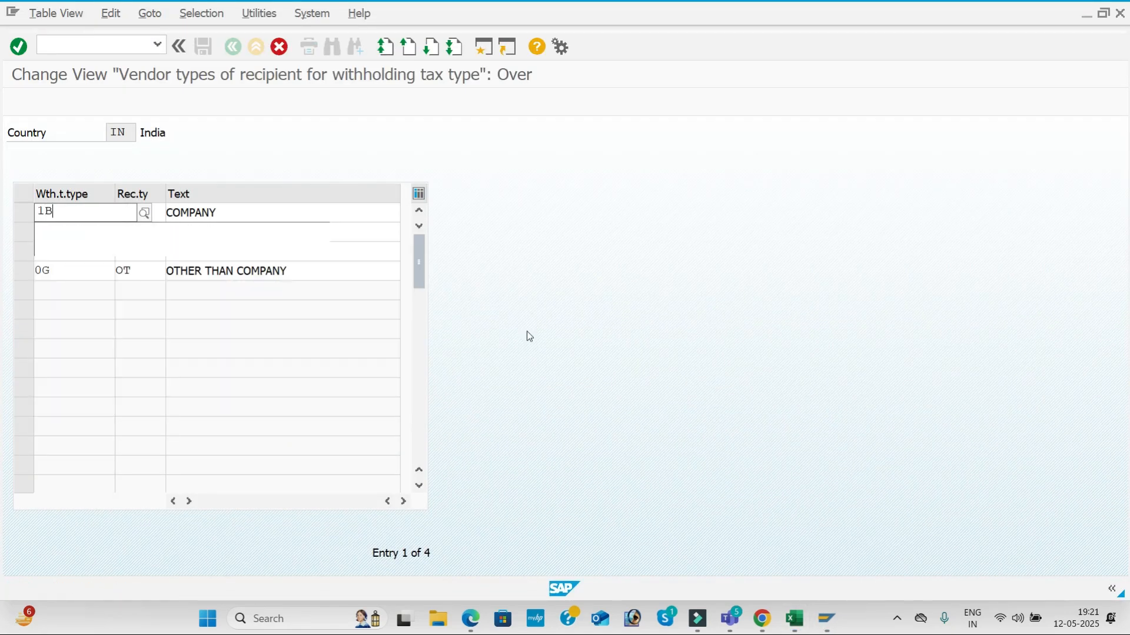
pyautogui.click(214, 251)
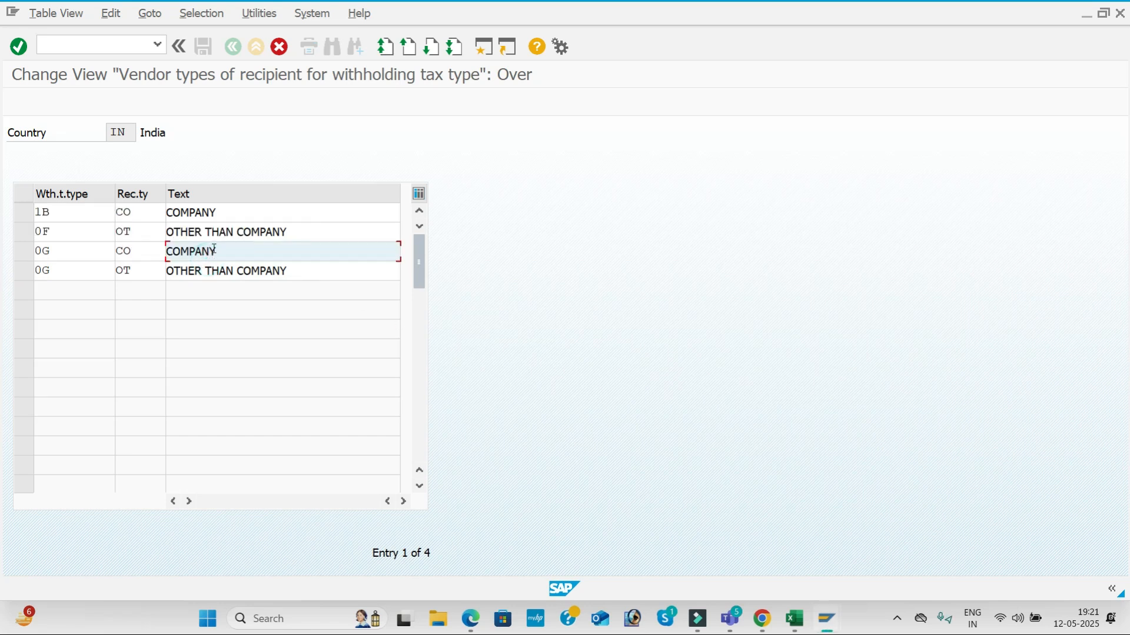
pyautogui.click(56, 226)
pyautogui.press('BackSpace')
pyautogui.press('BackSpace')
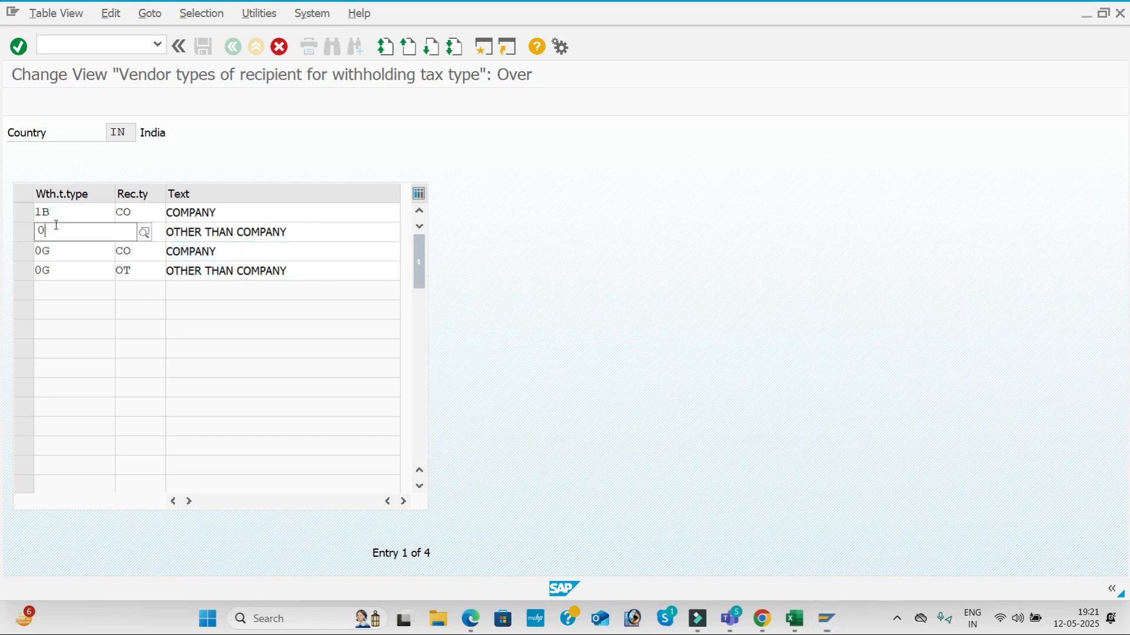
pyautogui.write('1B')
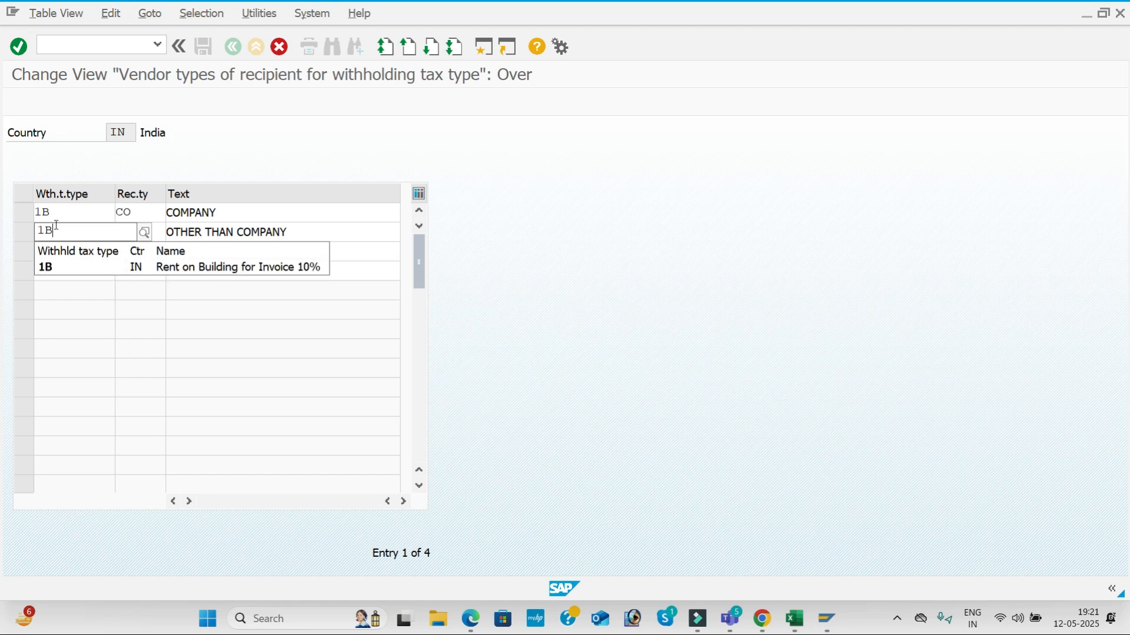
# Set the copied 0G entries for recipient types CO and OT to withholding tax type 1M.
pyautogui.click(52, 271)
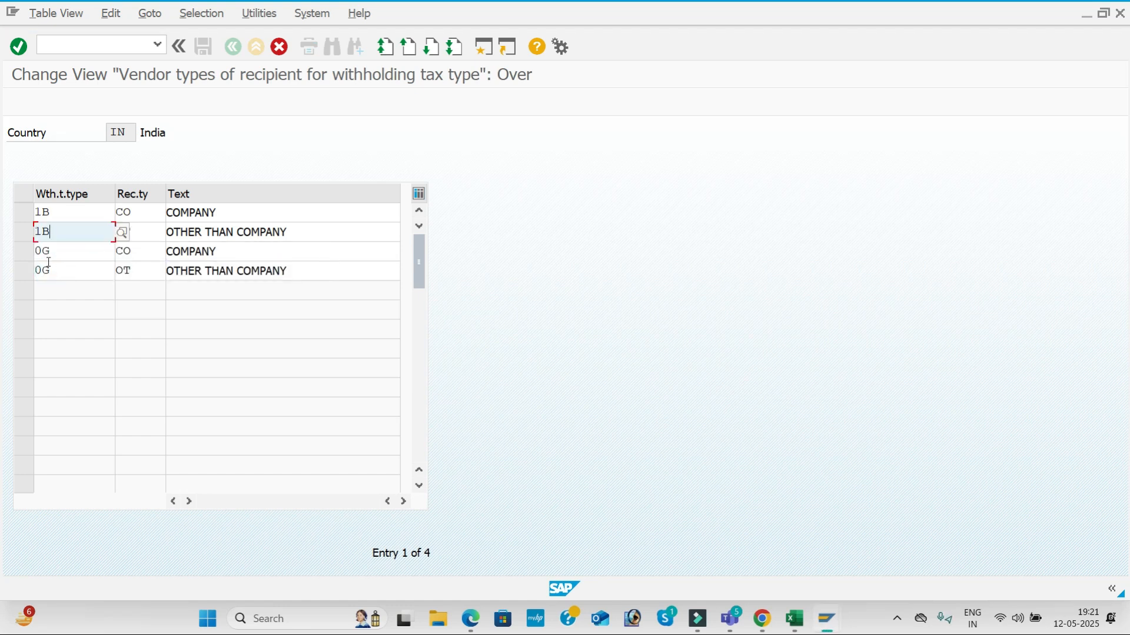
pyautogui.click(53, 253)
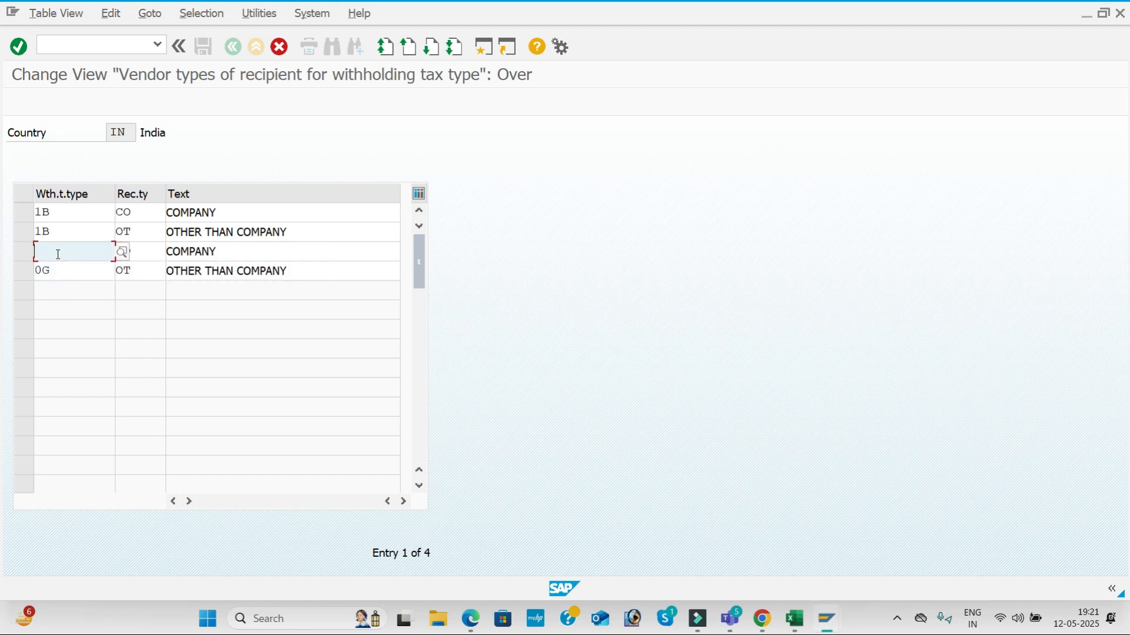
pyautogui.write('1M')
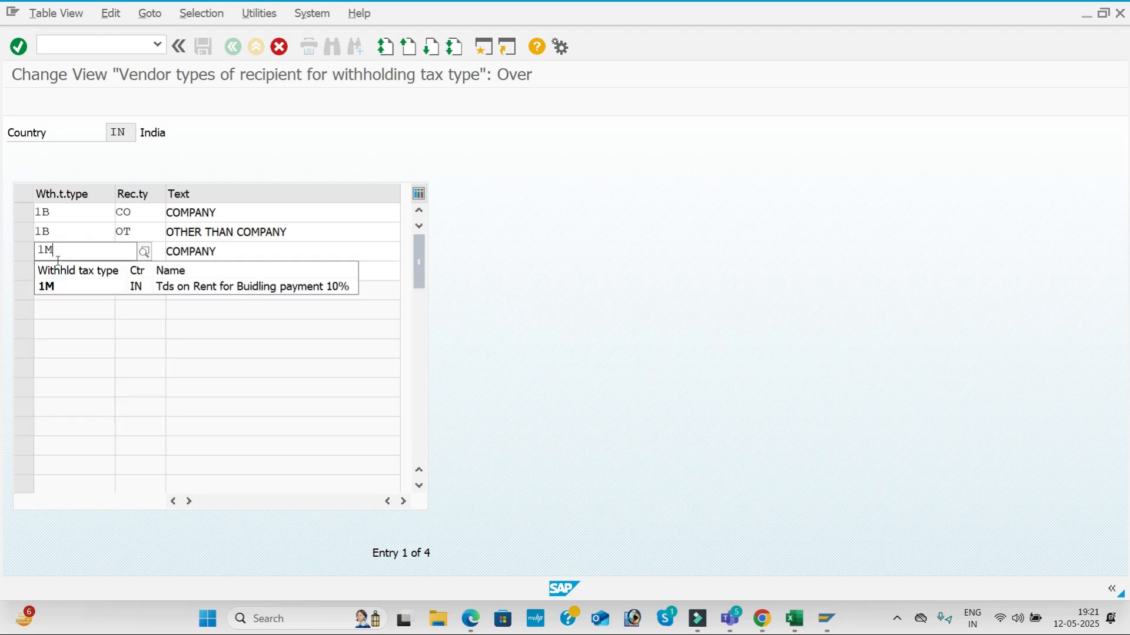
pyautogui.click(58, 283)
pyautogui.click(59, 274)
pyautogui.press('BackSpace')
pyautogui.press('BackSpace')
pyautogui.write('1M')
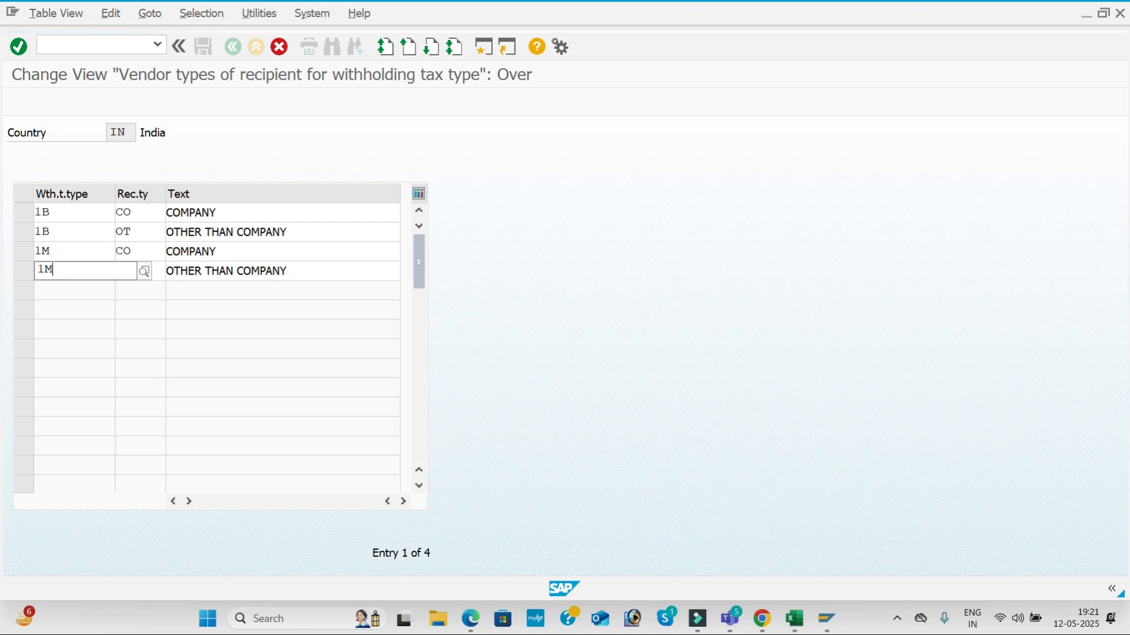
# Confirm the copied recipient type entries and save them to the BMW1 withholding tax customizing request.
pyautogui.click(75, 302)
pyautogui.press('Return')
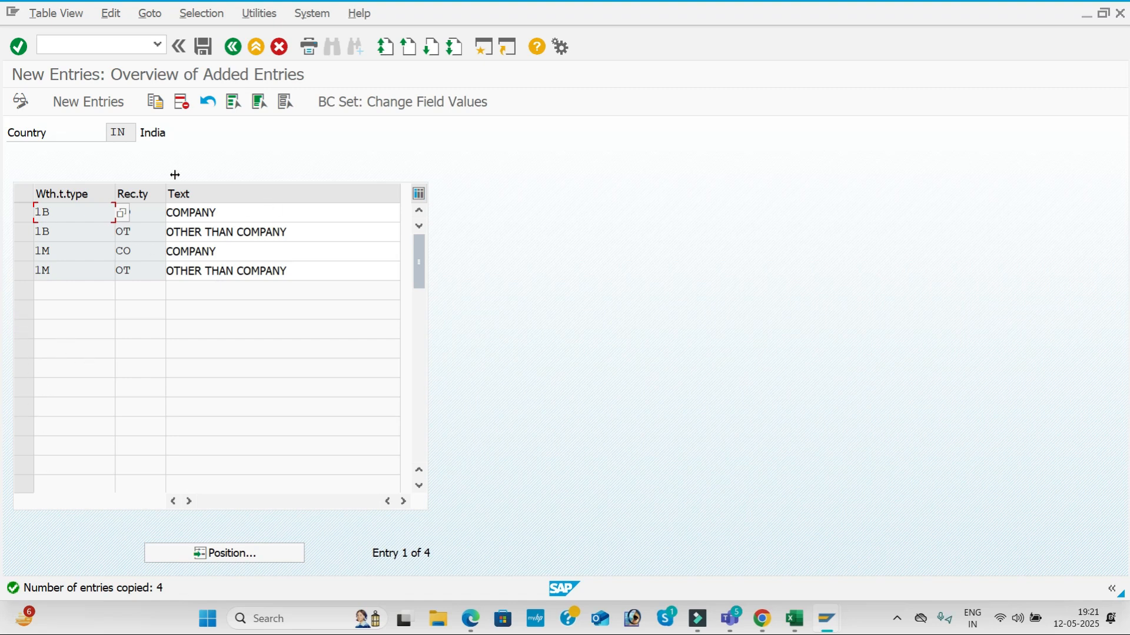
pyautogui.click(203, 50)
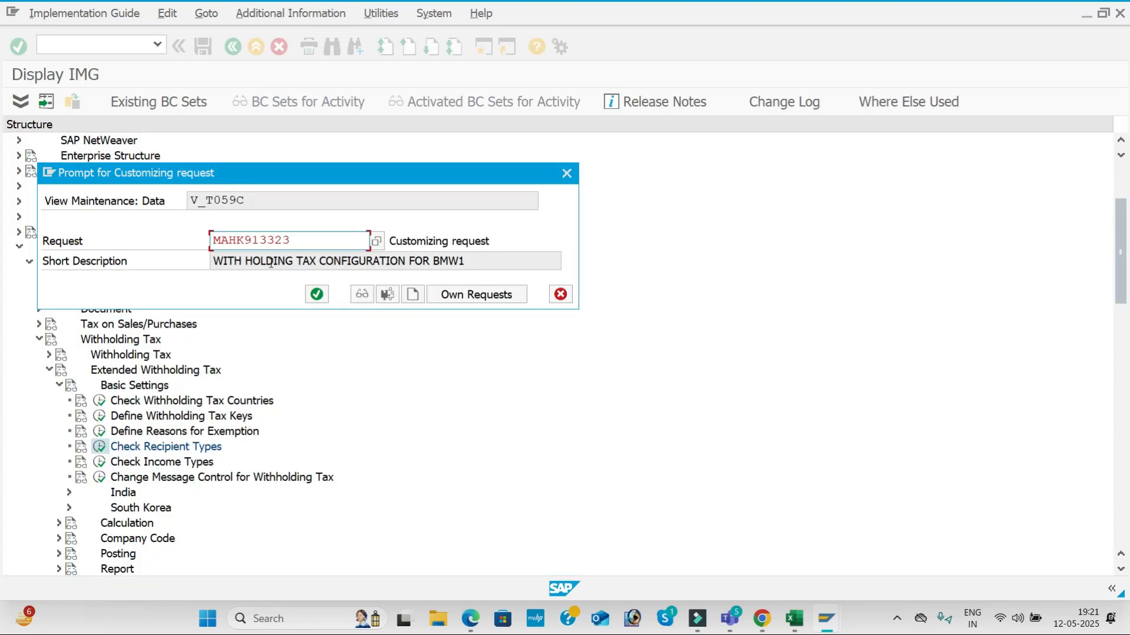
pyautogui.click(318, 294)
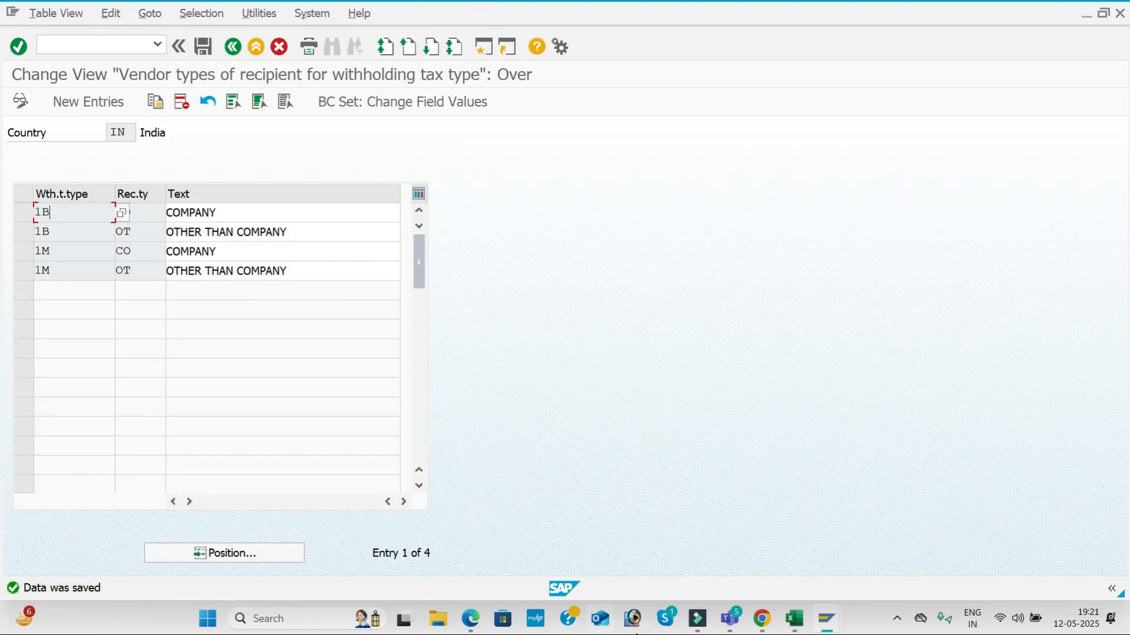
# Check the next configuration step in the Excel sheet, then return to SAP and exit the recipient types to the IMG structure.
pyautogui.moveTo(799, 620)
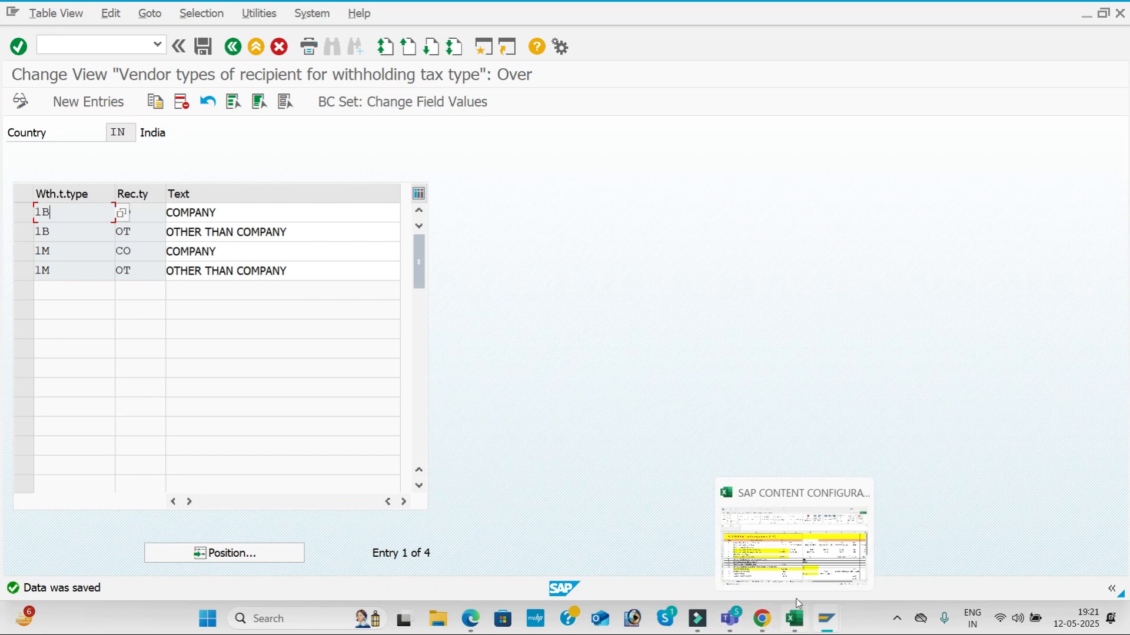
pyautogui.click(805, 564)
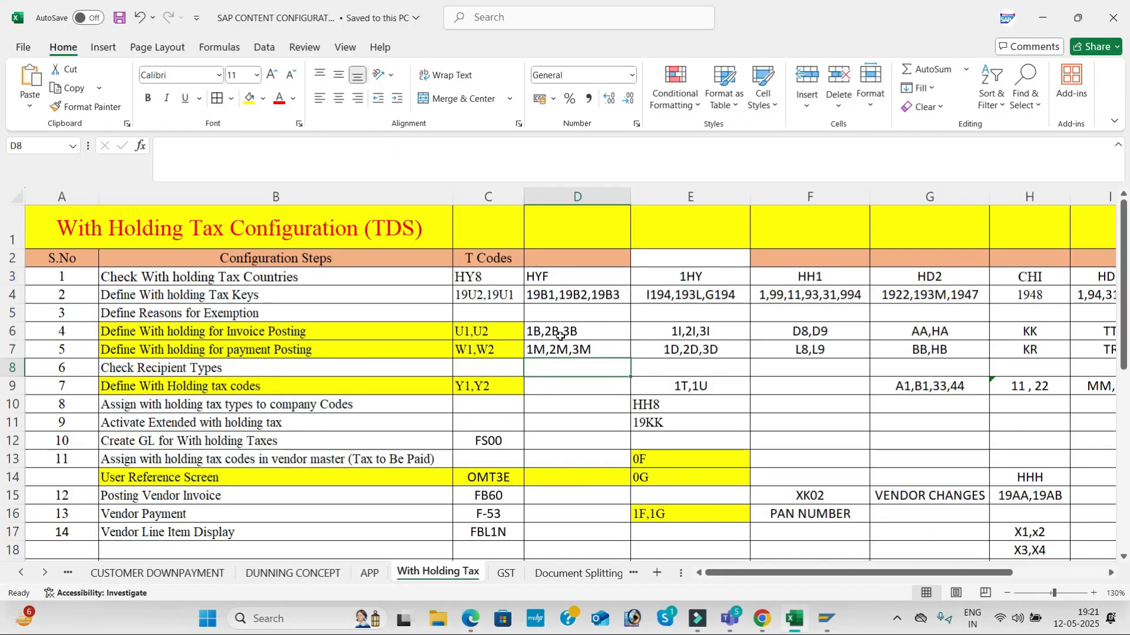
pyautogui.click(559, 388)
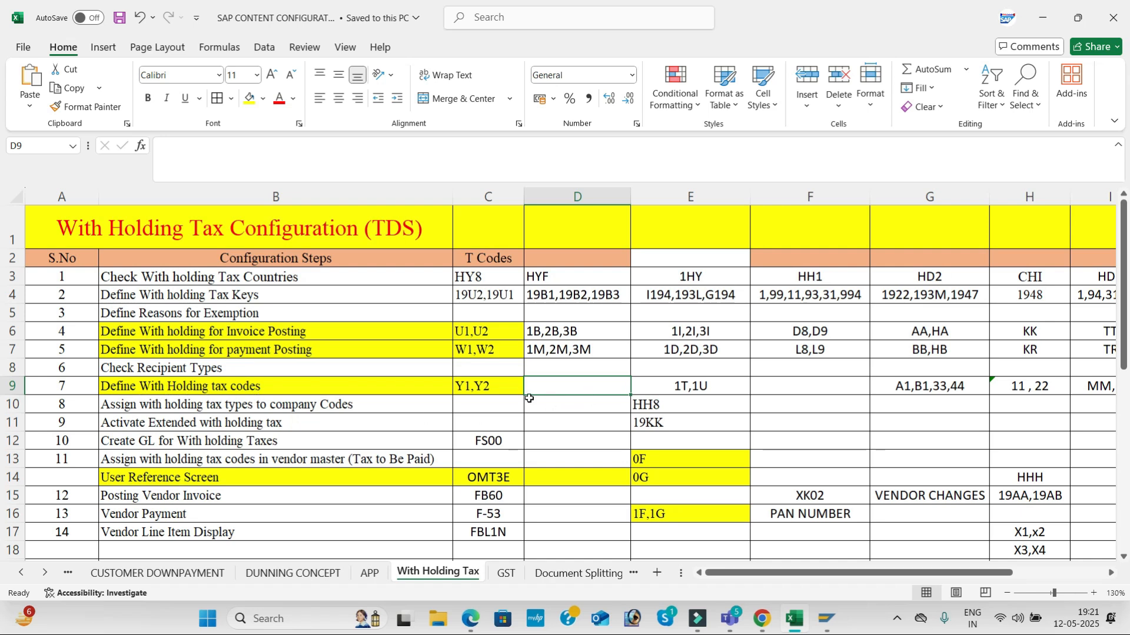
pyautogui.hotkey('alt', 'Tab')
pyautogui.click(357, 291)
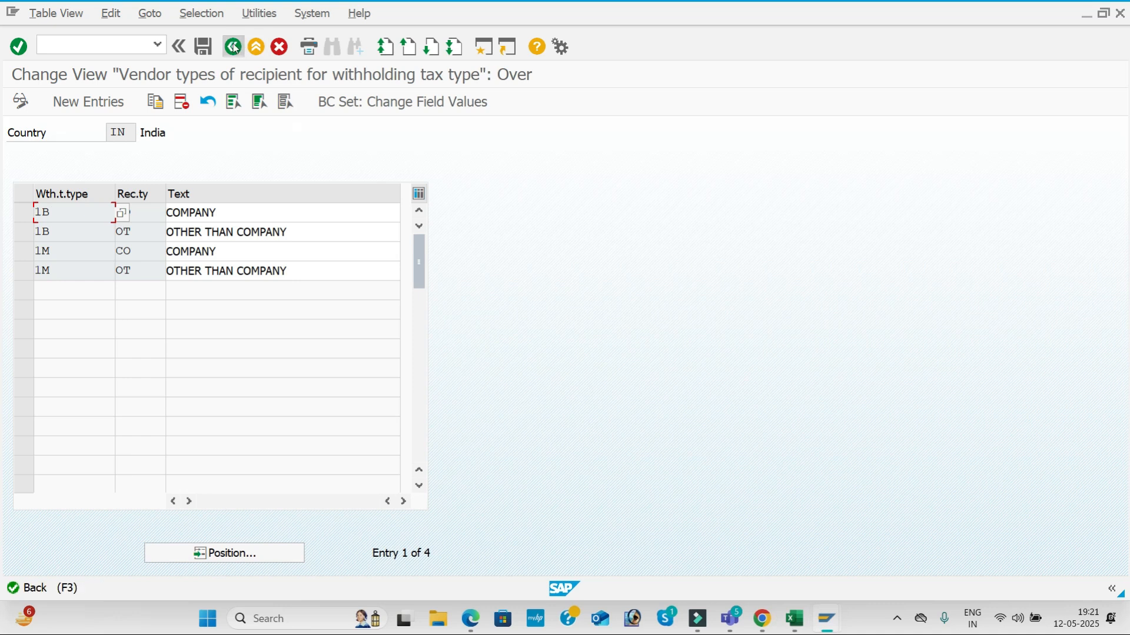
pyautogui.click(234, 47)
pyautogui.click(234, 47)
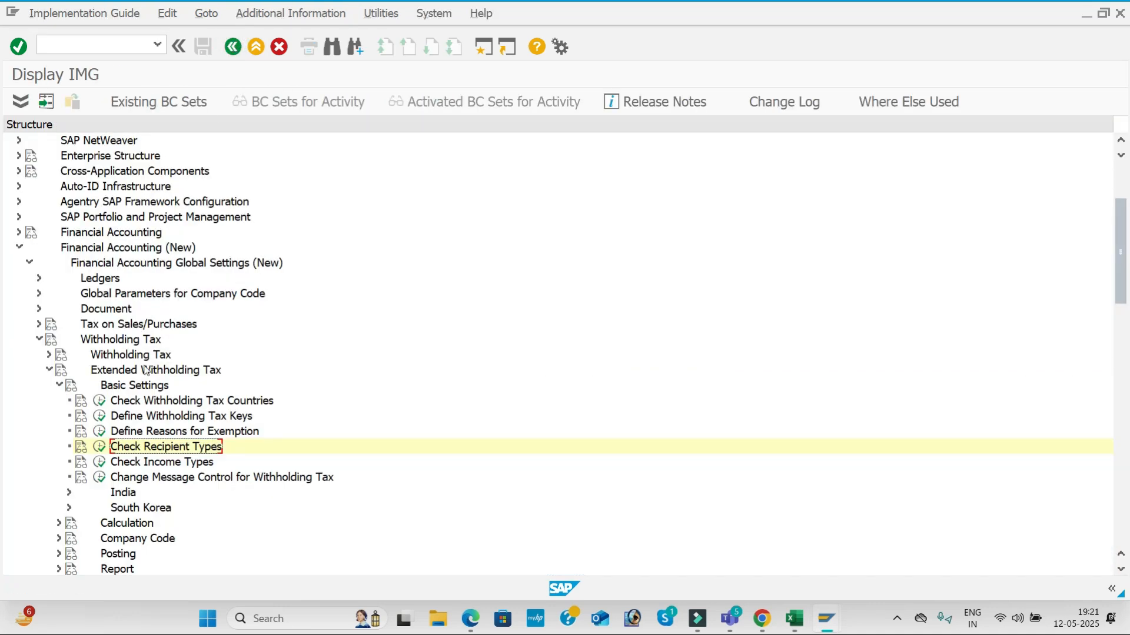
# Collapse Basic Settings and open Define Withholding Tax Codes under Calculation, Withholding Tax Code, for country IN.
pyautogui.click(60, 387)
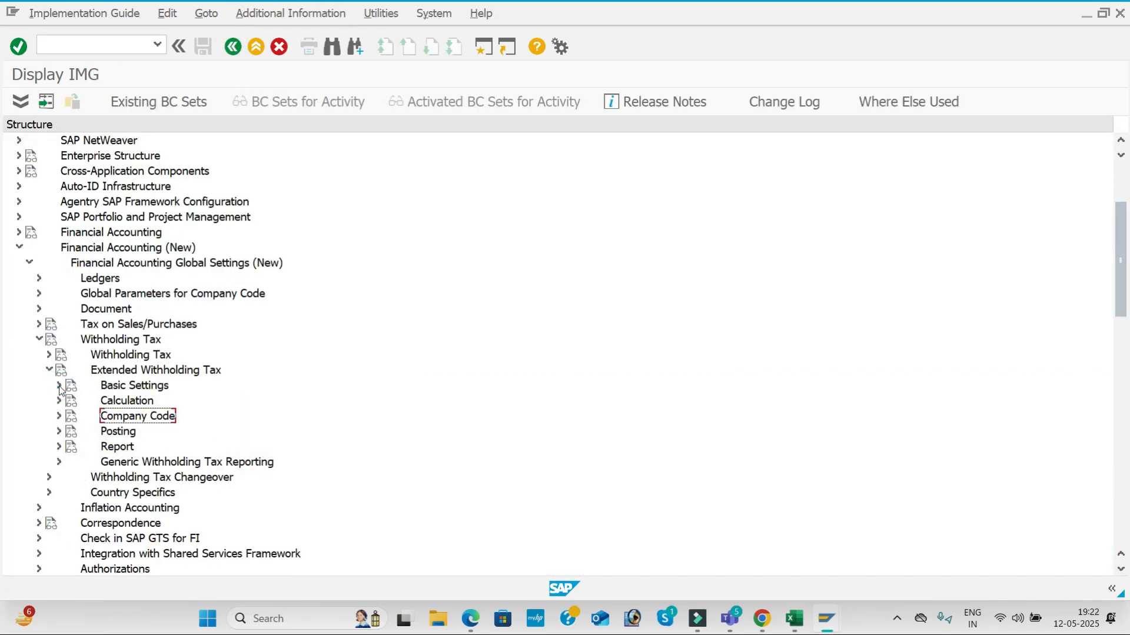
pyautogui.click(59, 401)
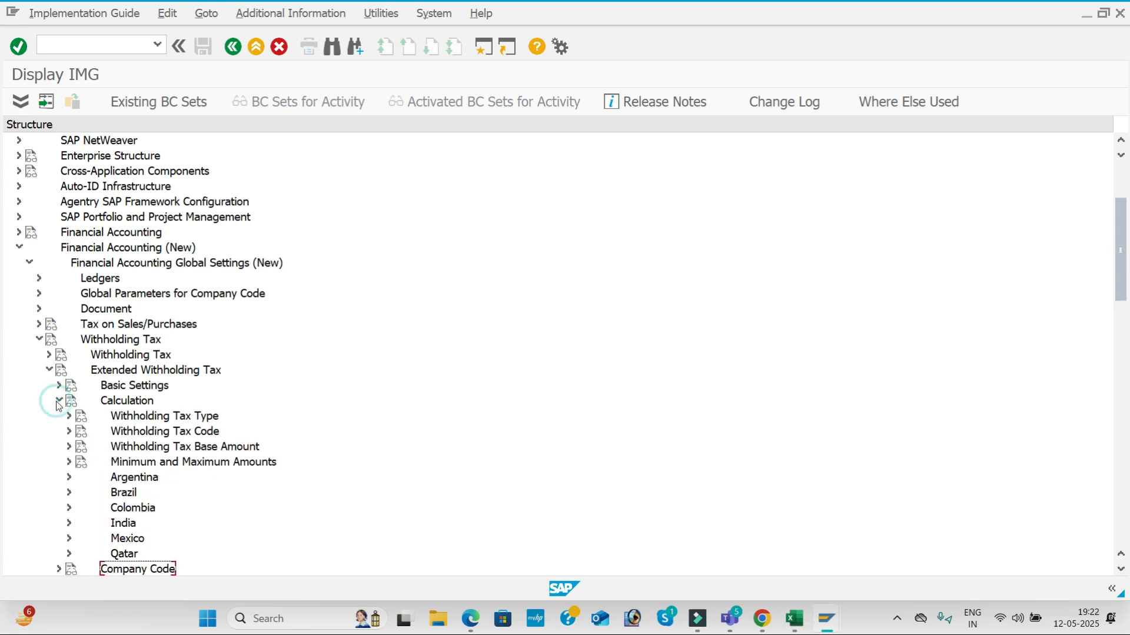
pyautogui.click(69, 433)
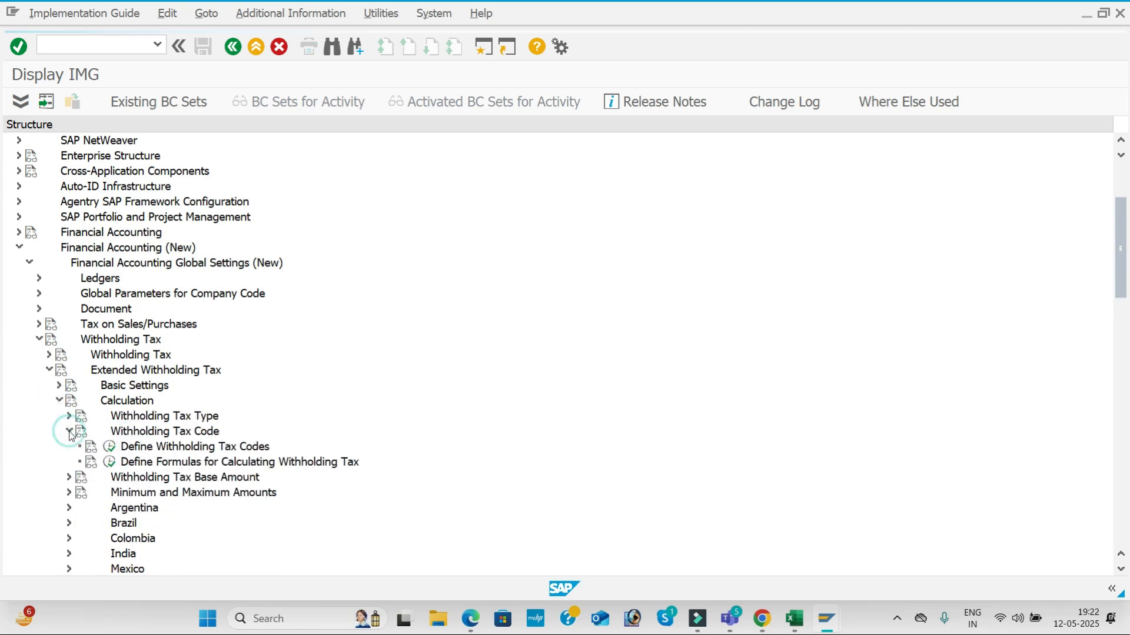
pyautogui.click(114, 449)
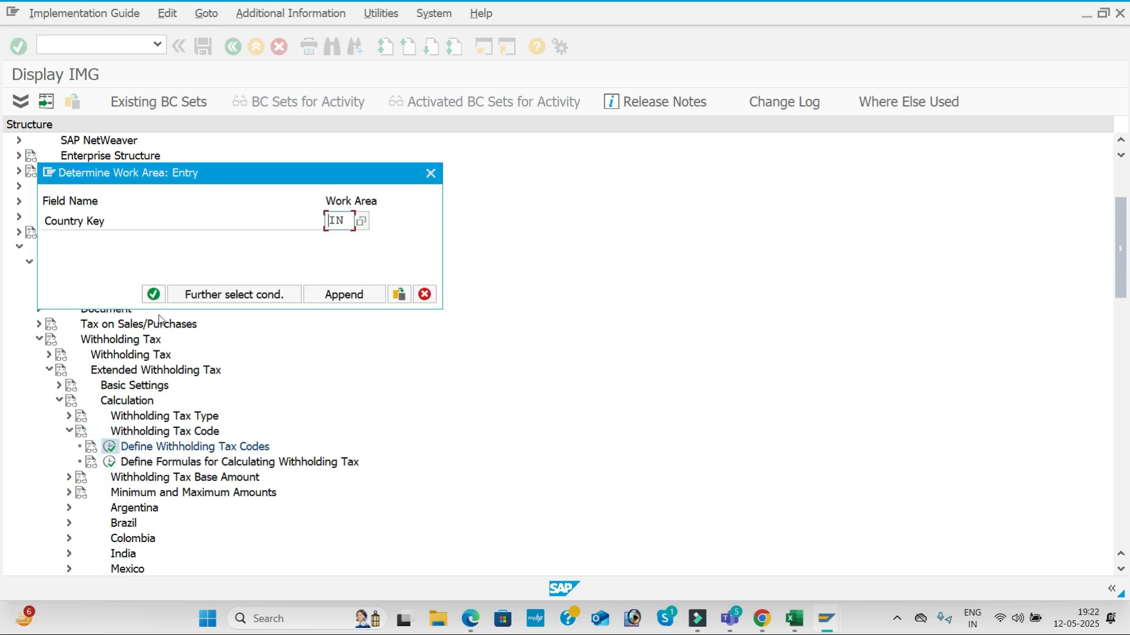
pyautogui.click(154, 294)
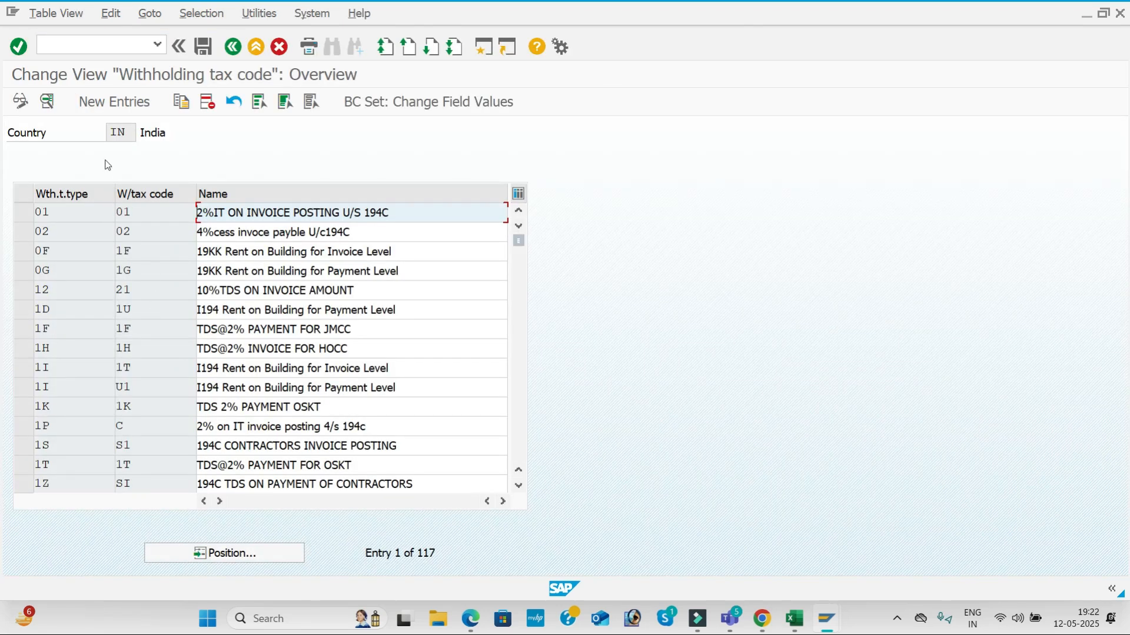
# Start a new withholding tax code 1W for tax type 1B, using official tax key 19B1 from the Excel sheet.
pyautogui.click(107, 101)
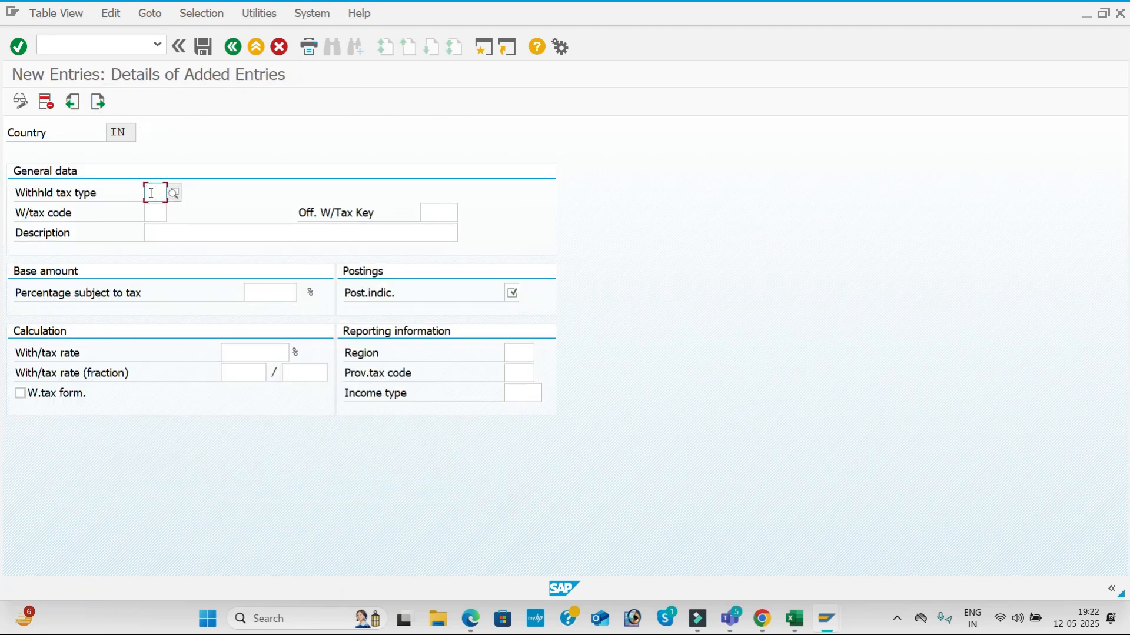
pyautogui.write('1B')
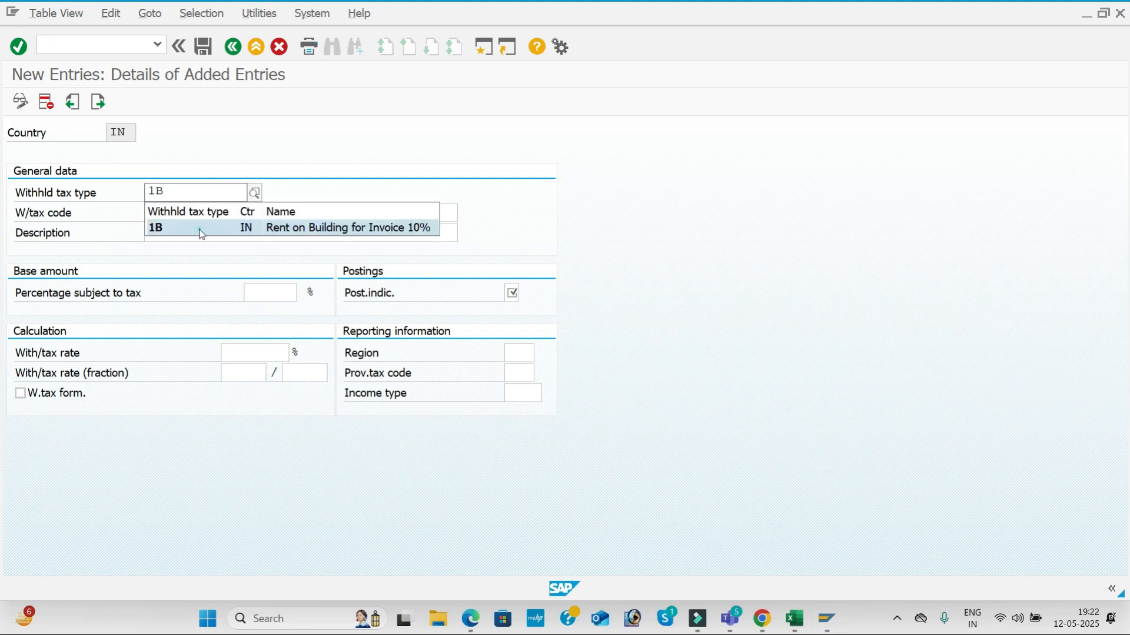
pyautogui.click(201, 233)
pyautogui.click(152, 217)
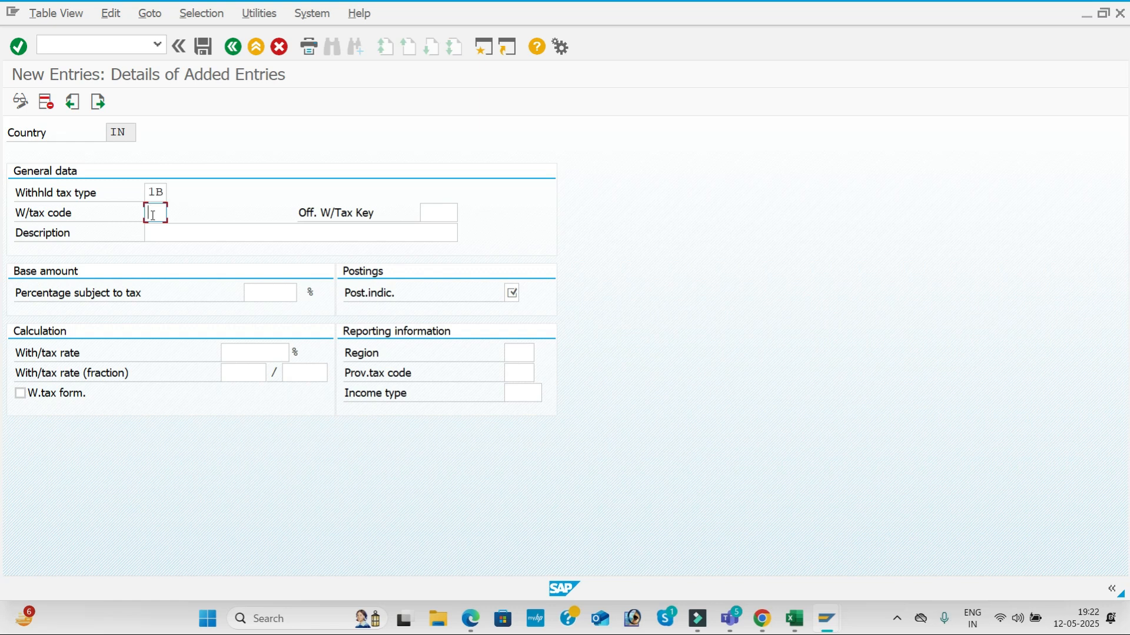
pyautogui.write('1W')
pyautogui.click(432, 213)
pyautogui.hotkey('alt', 'Tab')
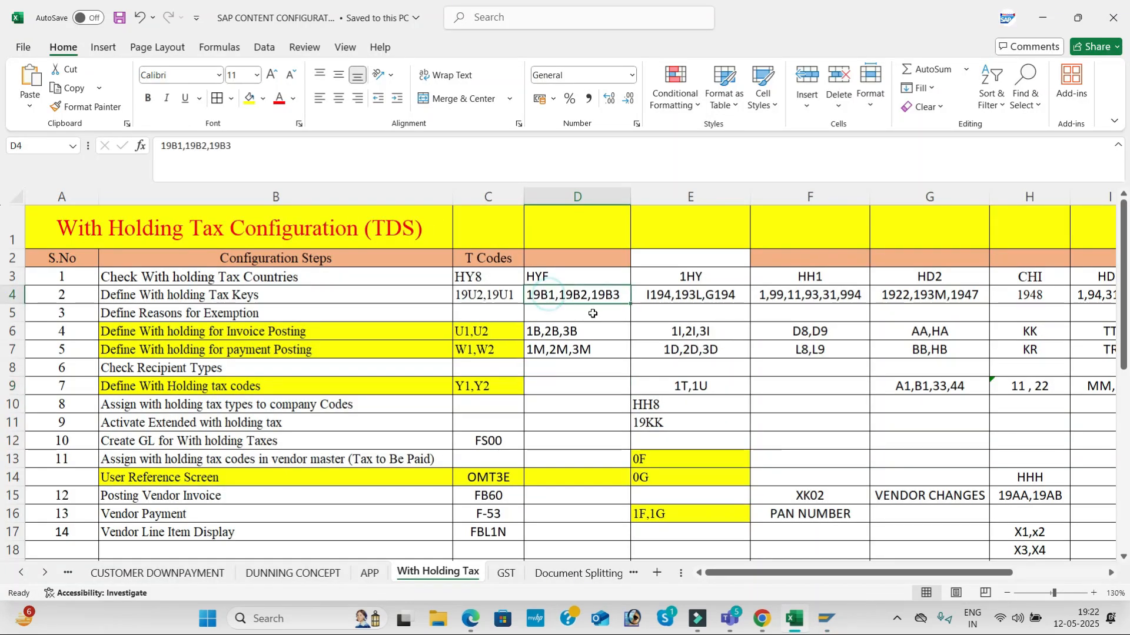
pyautogui.hotkey('alt', 'Tab')
pyautogui.write('19B')
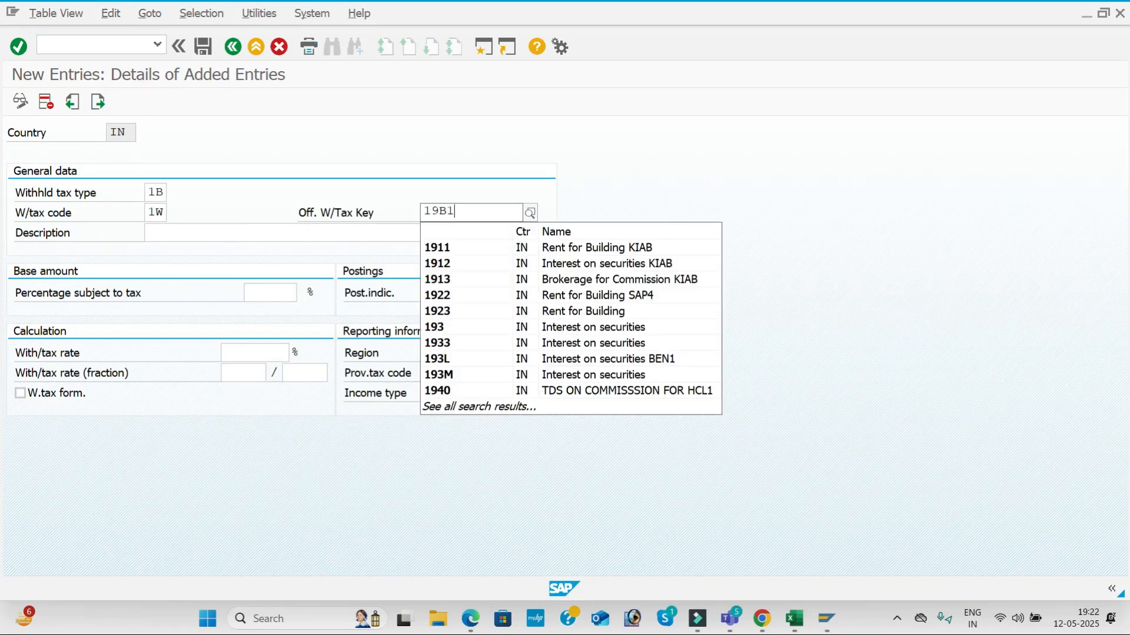
pyautogui.click(531, 249)
pyautogui.click(289, 230)
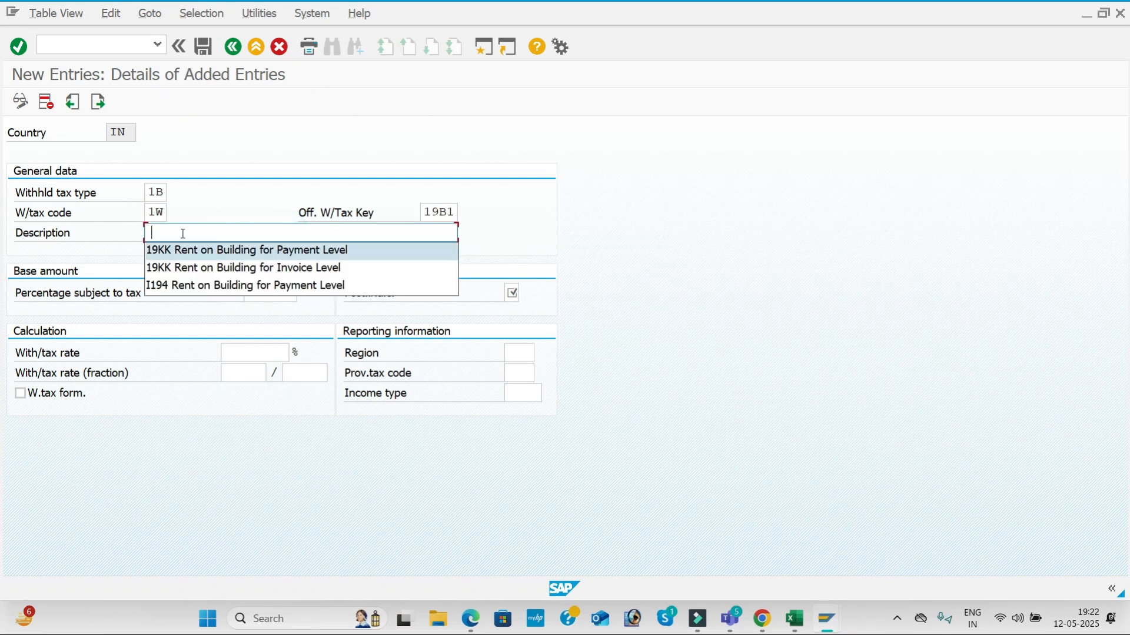
pyautogui.write('19')
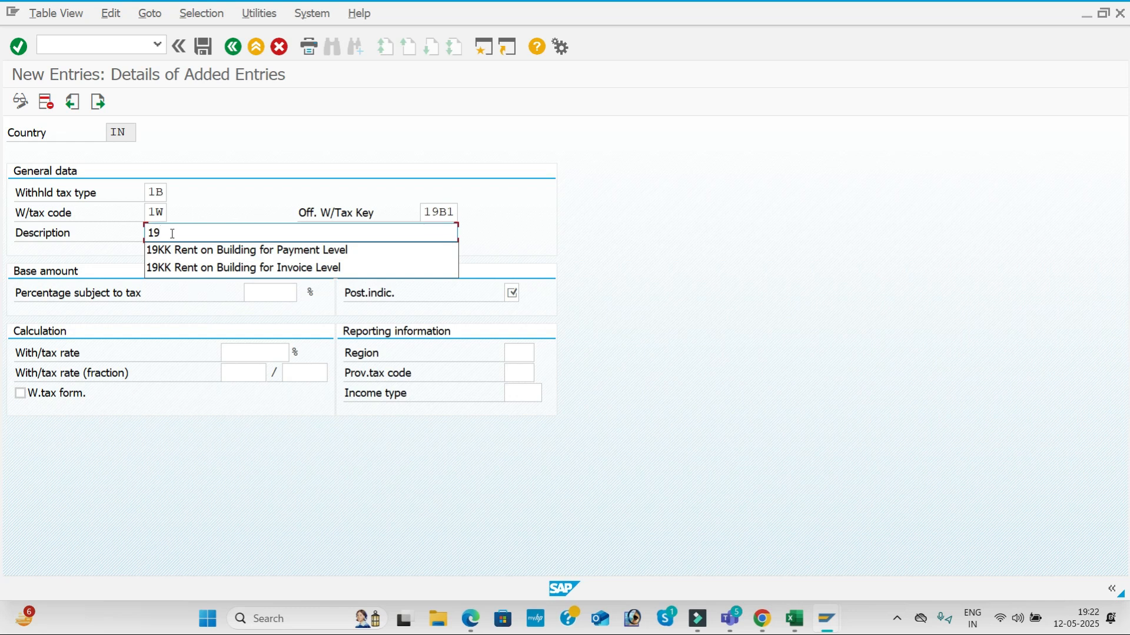
pyautogui.write('B1')
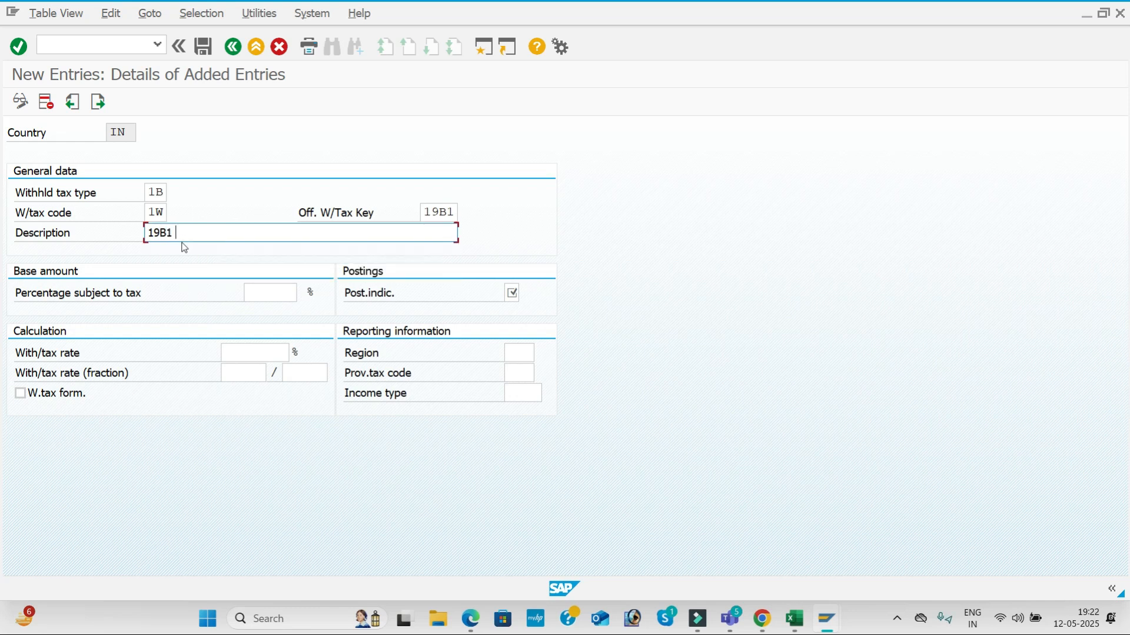
pyautogui.press('BackSpace')
pyautogui.press('BackSpace')
pyautogui.press('BackSpace')
pyautogui.press('BackSpace')
pyautogui.press('BackSpace')
pyautogui.click(194, 250)
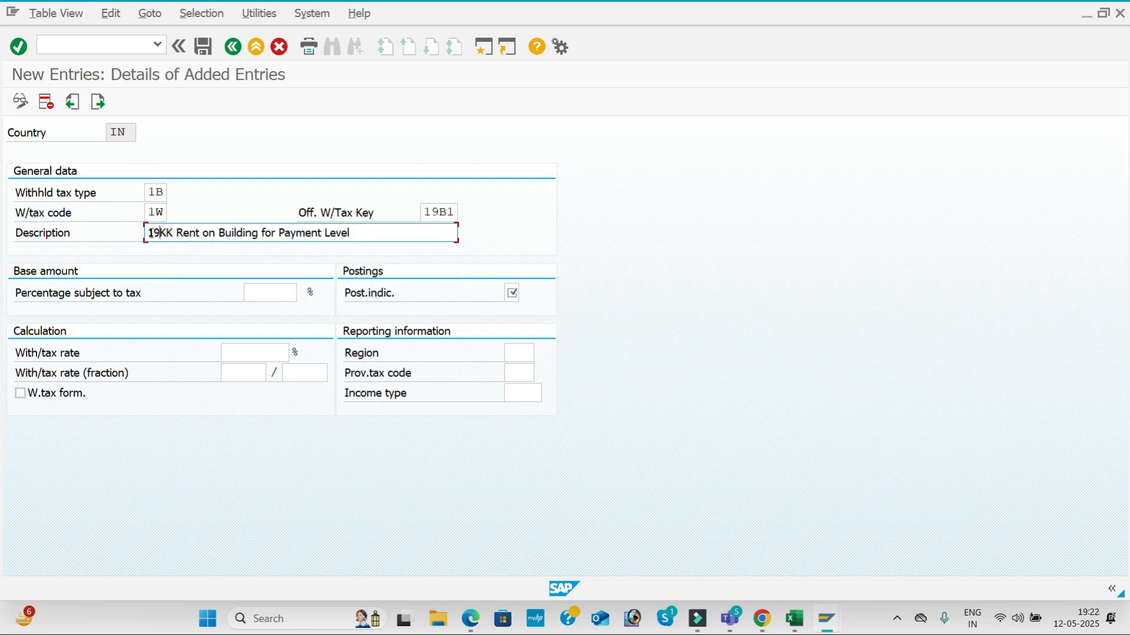
pyautogui.write('1')
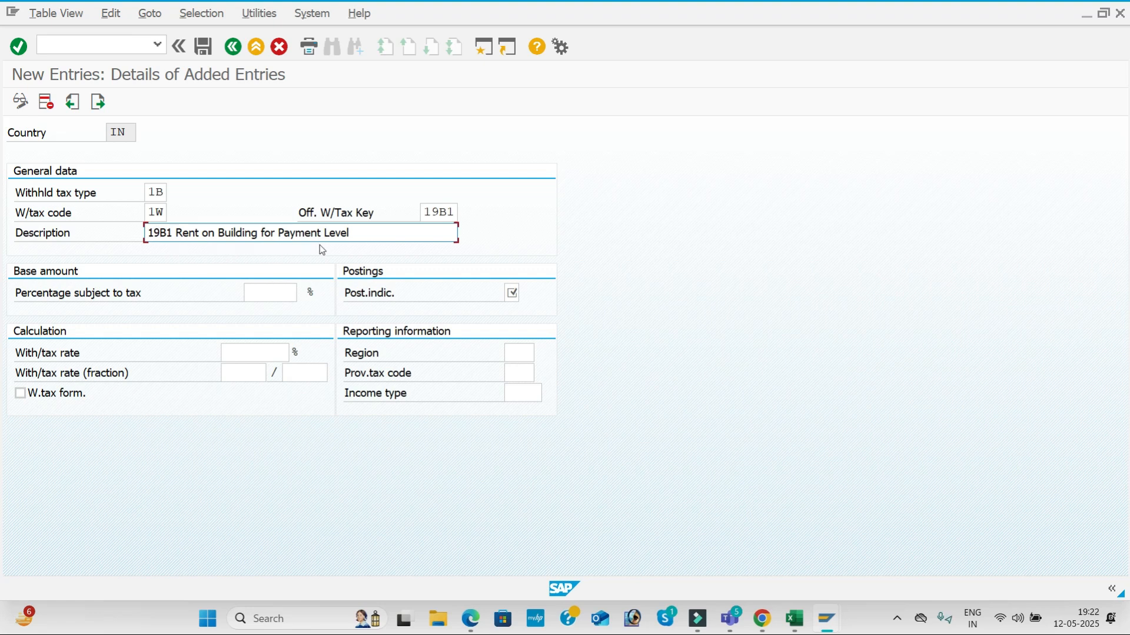
pyautogui.click(361, 231)
pyautogui.press('BackSpace')
pyautogui.press('BackSpace')
pyautogui.press('BackSpace')
pyautogui.press('BackSpace')
pyautogui.press('BackSpace')
pyautogui.press('BackSpace')
pyautogui.press('BackSpace')
pyautogui.press('BackSpace')
pyautogui.press('BackSpace')
pyautogui.press('BackSpace')
pyautogui.press('BackSpace')
pyautogui.press('BackSpace')
pyautogui.press('BackSpace')
pyautogui.press('BackSpace')
pyautogui.press('BackSpace')
pyautogui.press('BackSpace')
pyautogui.press('BackSpace')
pyautogui.press('BackSpace')
pyautogui.press('BackSpace')
pyautogui.press('BackSpace')
pyautogui.press('BackSpace')
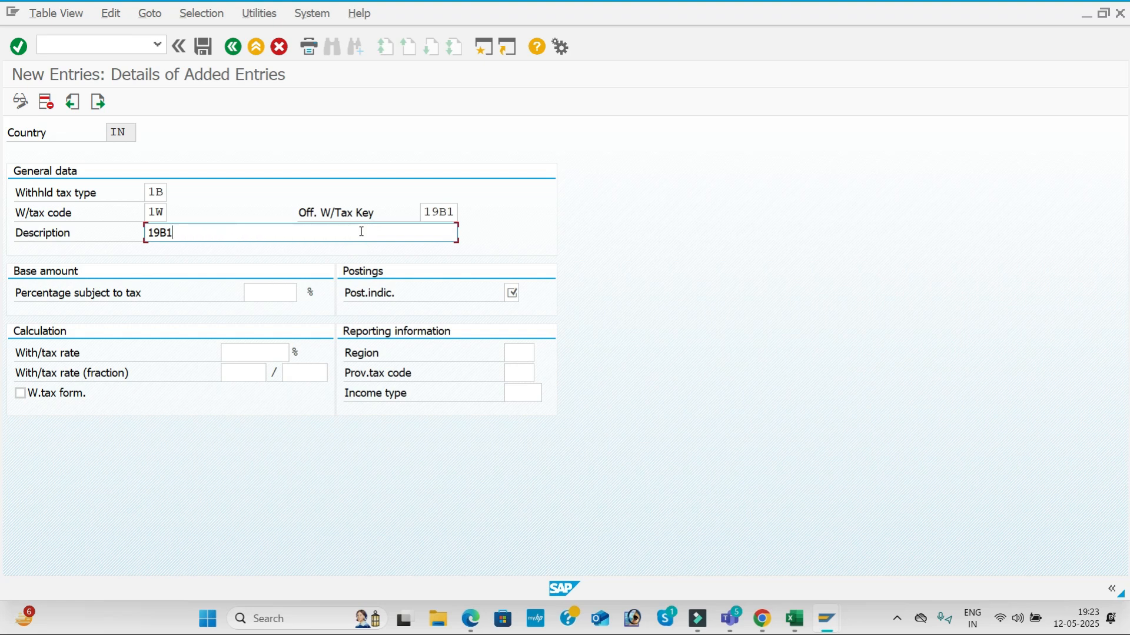
# Set the tax code's description to "19B1 Rent on Building for Invoice Level", based on the existing 19KK invoice text.
pyautogui.click(330, 273)
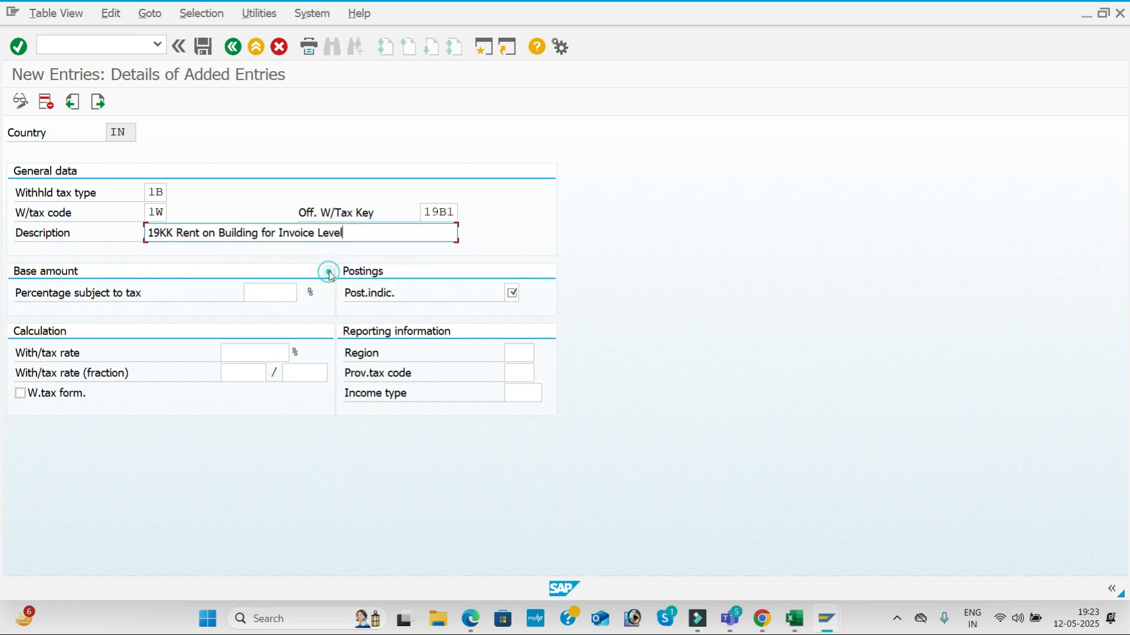
pyautogui.click(148, 233)
pyautogui.write('B1')
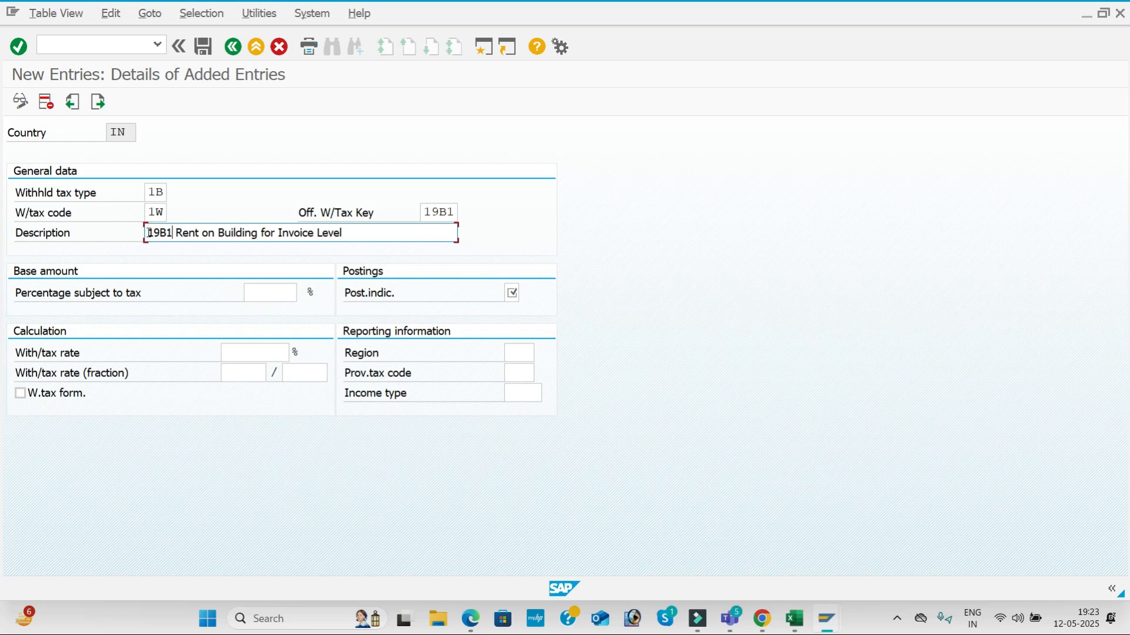
# Set the percentage subject to tax to 10 and the posting indicator to 1, standard posting.
pyautogui.click(285, 294)
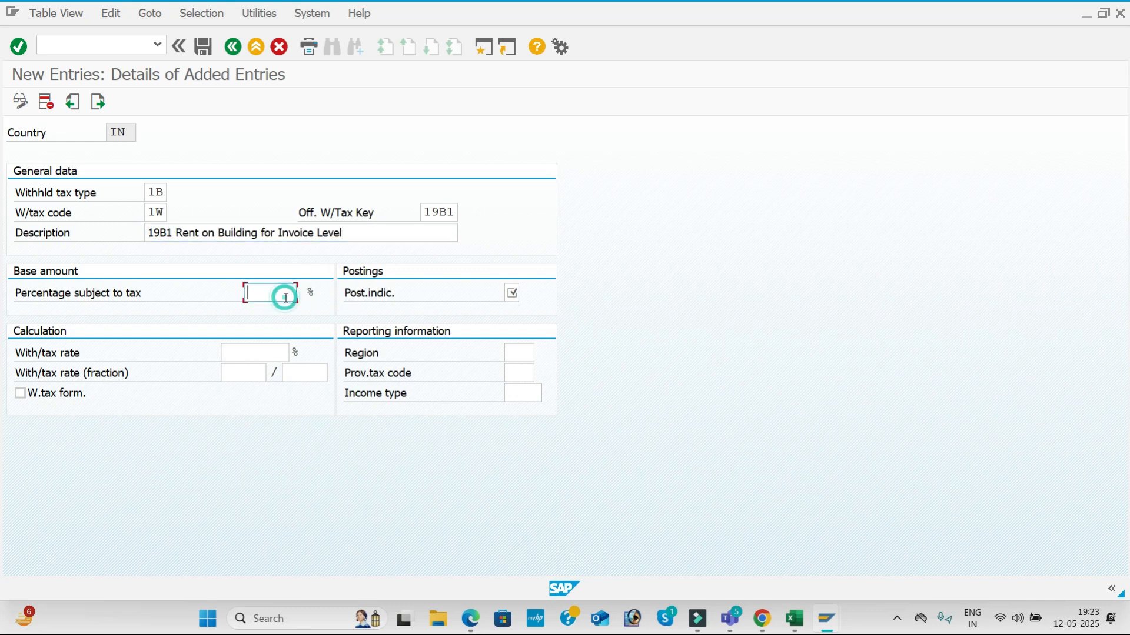
pyautogui.write('1')
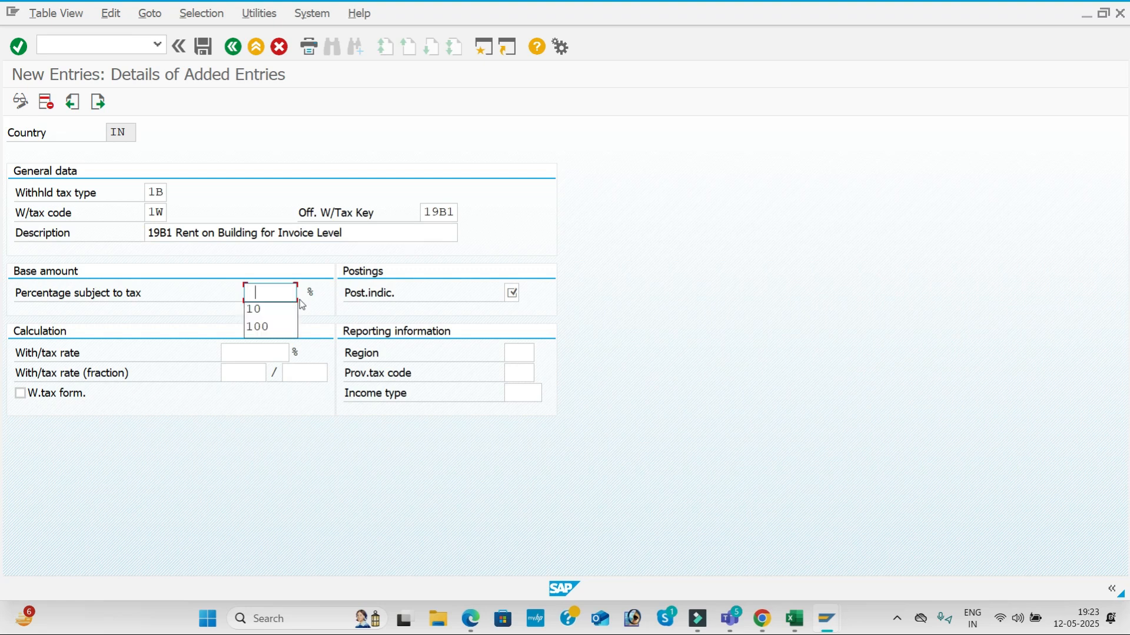
pyautogui.click(277, 307)
pyautogui.click(511, 294)
pyautogui.click(526, 294)
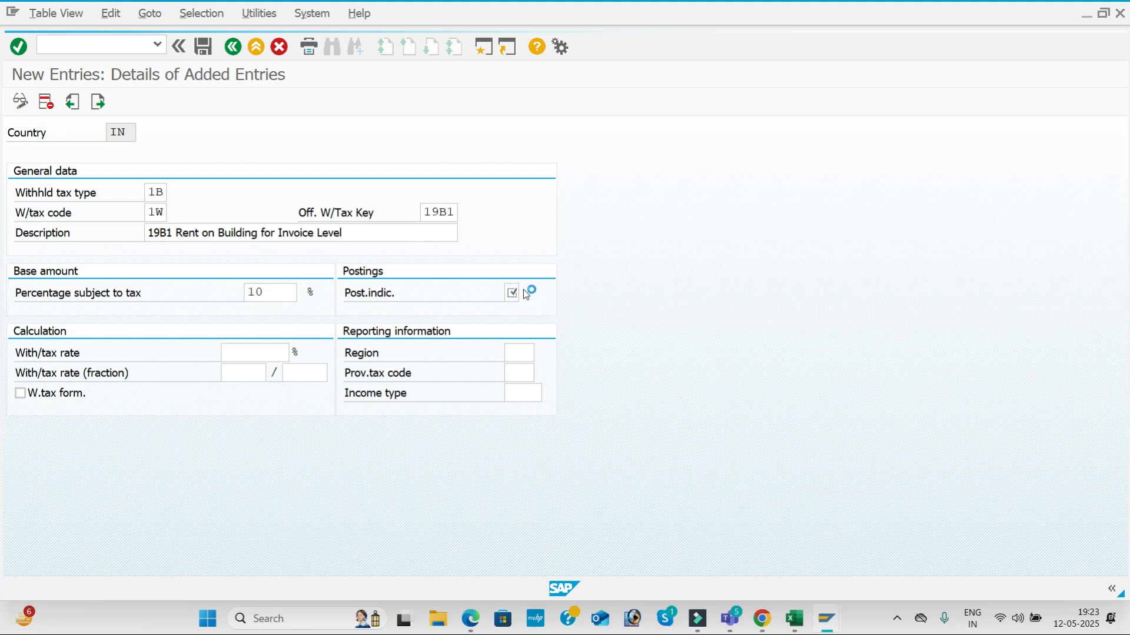
pyautogui.click(147, 190)
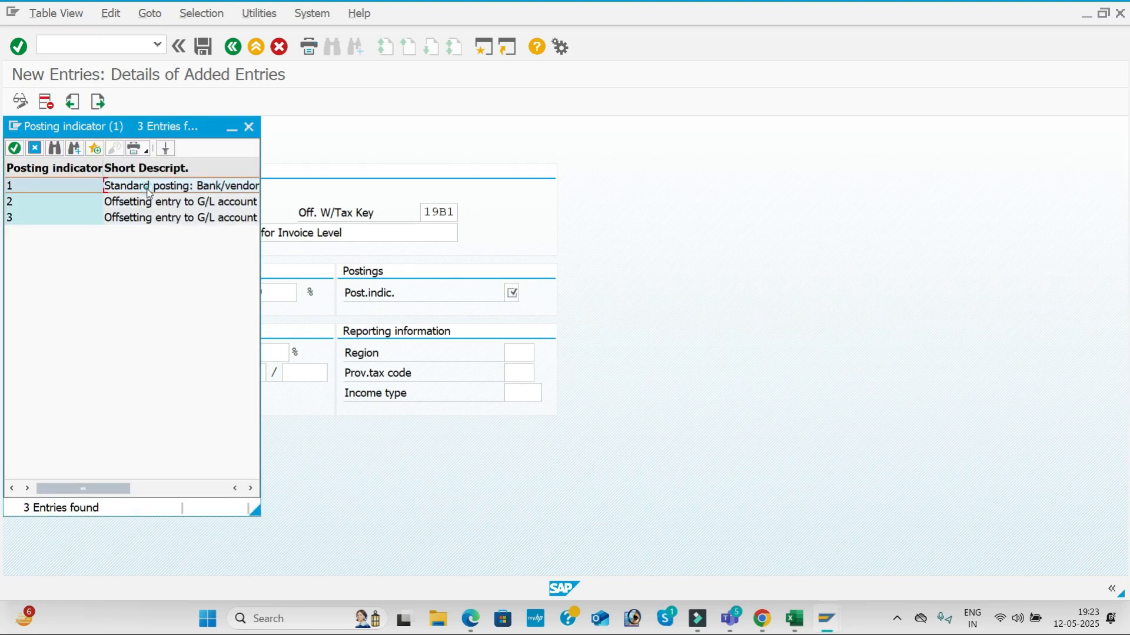
pyautogui.doubleClick(148, 190)
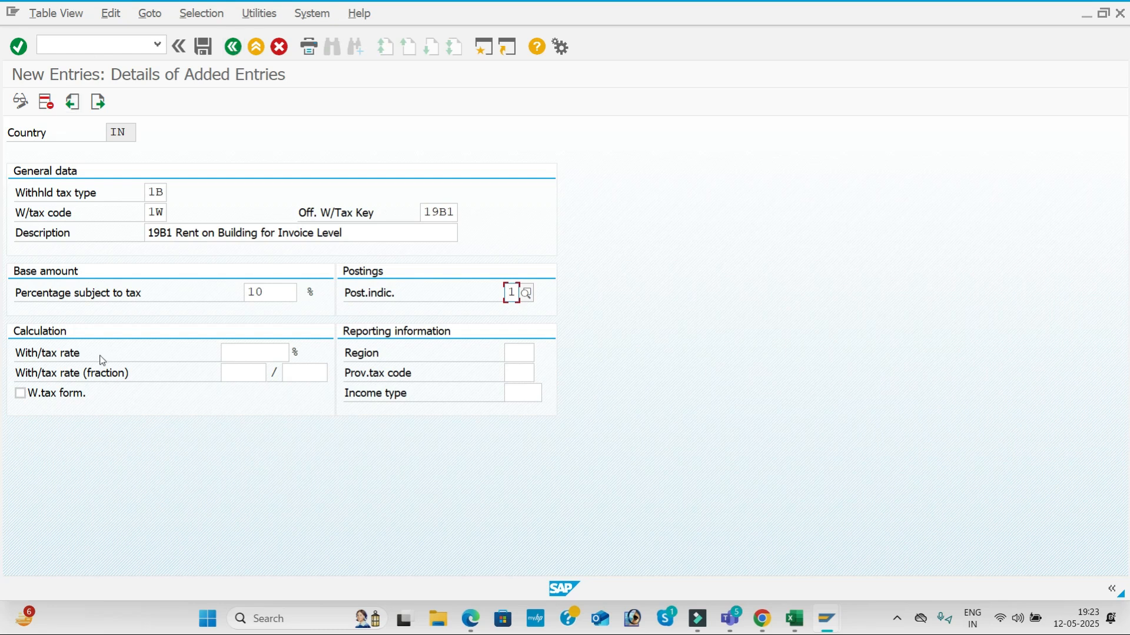
# Set the withholding tax rate of tax code 1W to 100 % and save the entry.
pyautogui.click(248, 350)
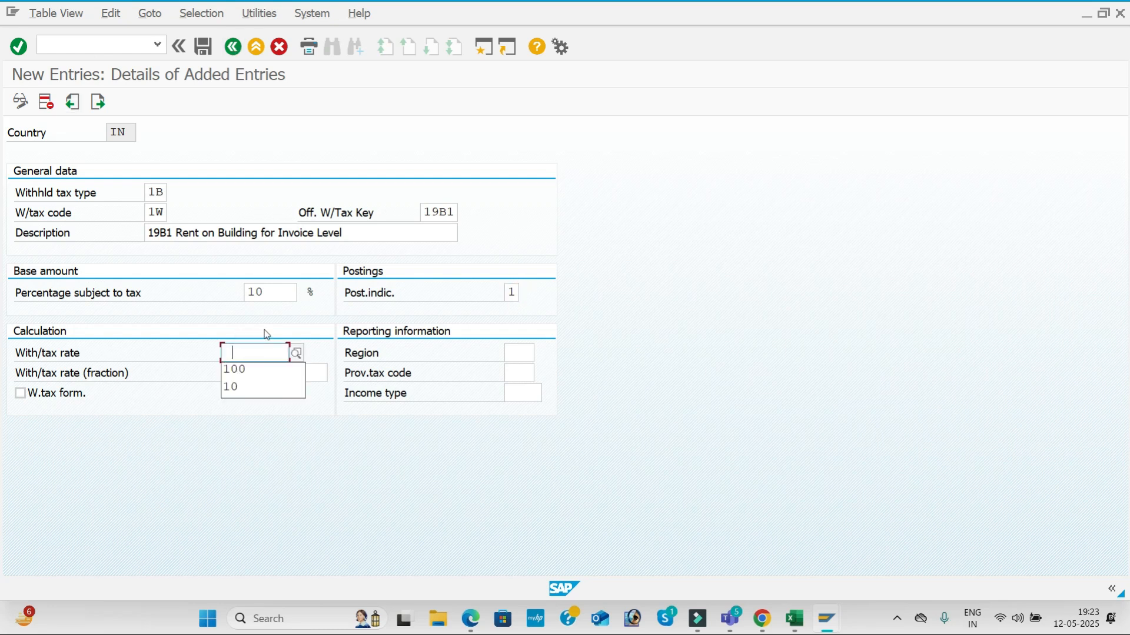
pyautogui.click(270, 370)
pyautogui.press('Return')
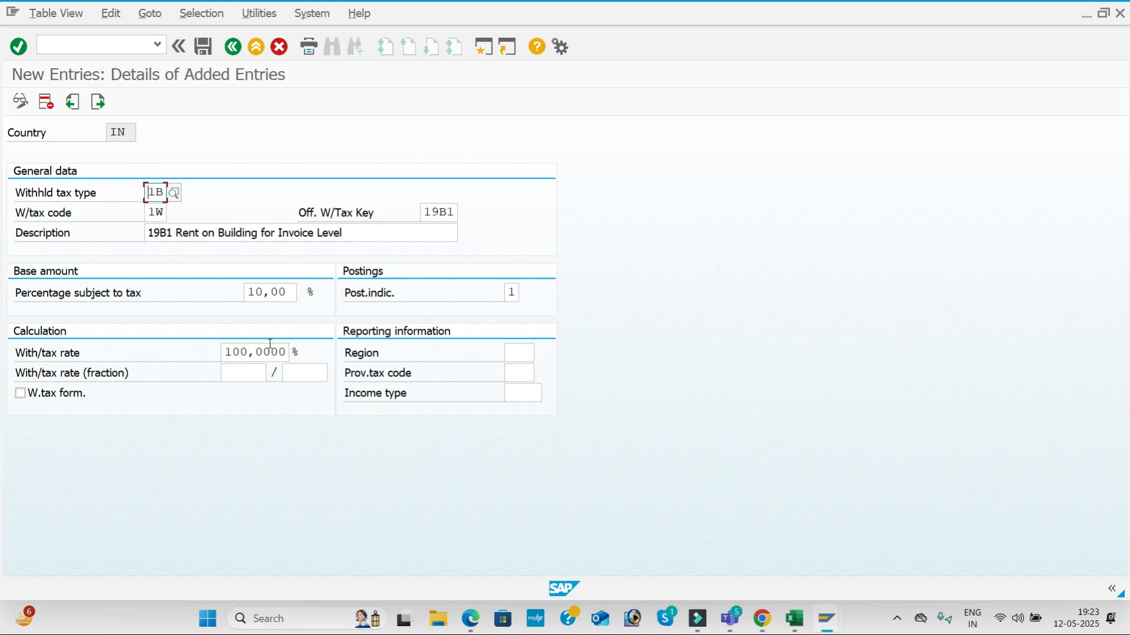
pyautogui.click(213, 53)
pyautogui.click(321, 293)
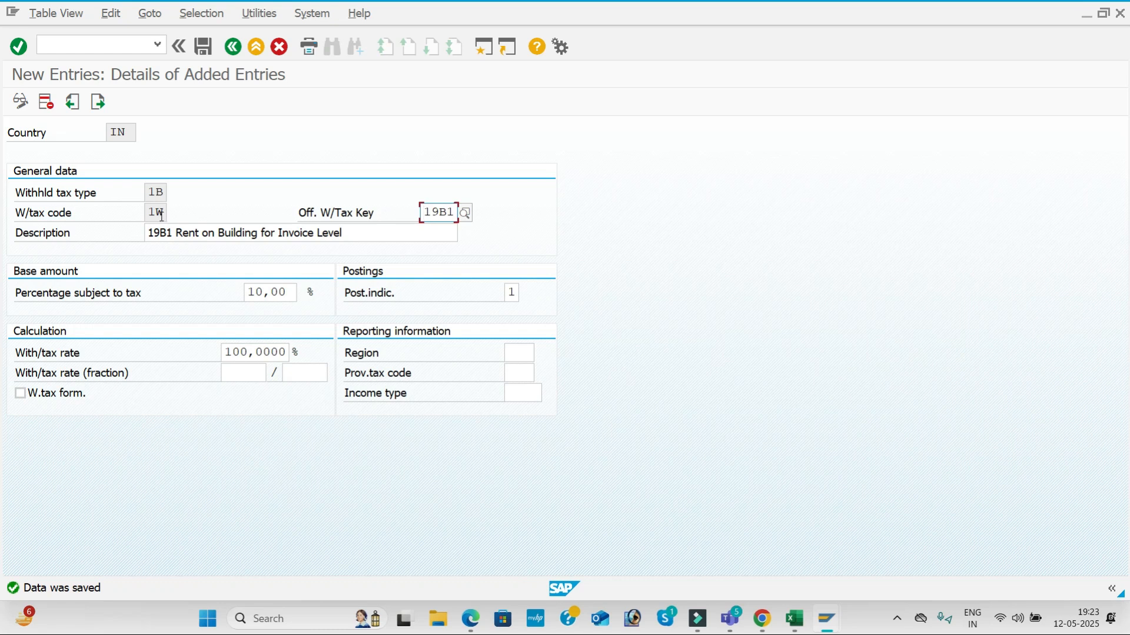
# Start another new tax code 2W for payment tax type 1M from the Excel sheet, using official tax key 19B1.
pyautogui.click(99, 102)
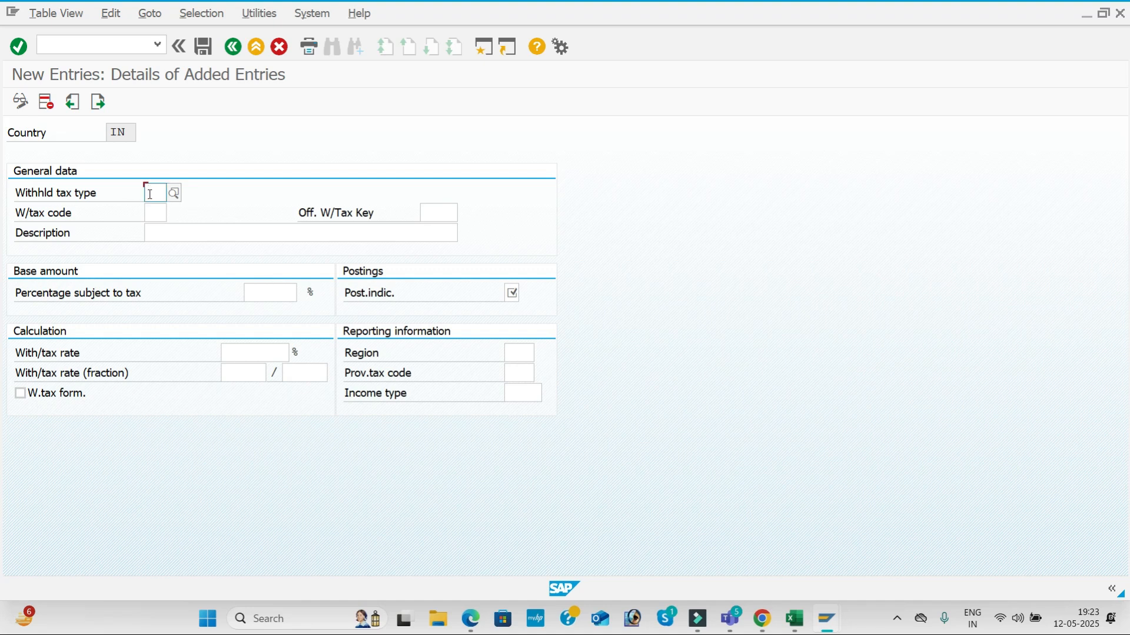
pyautogui.hotkey('alt', 'Tab')
pyautogui.click(534, 331)
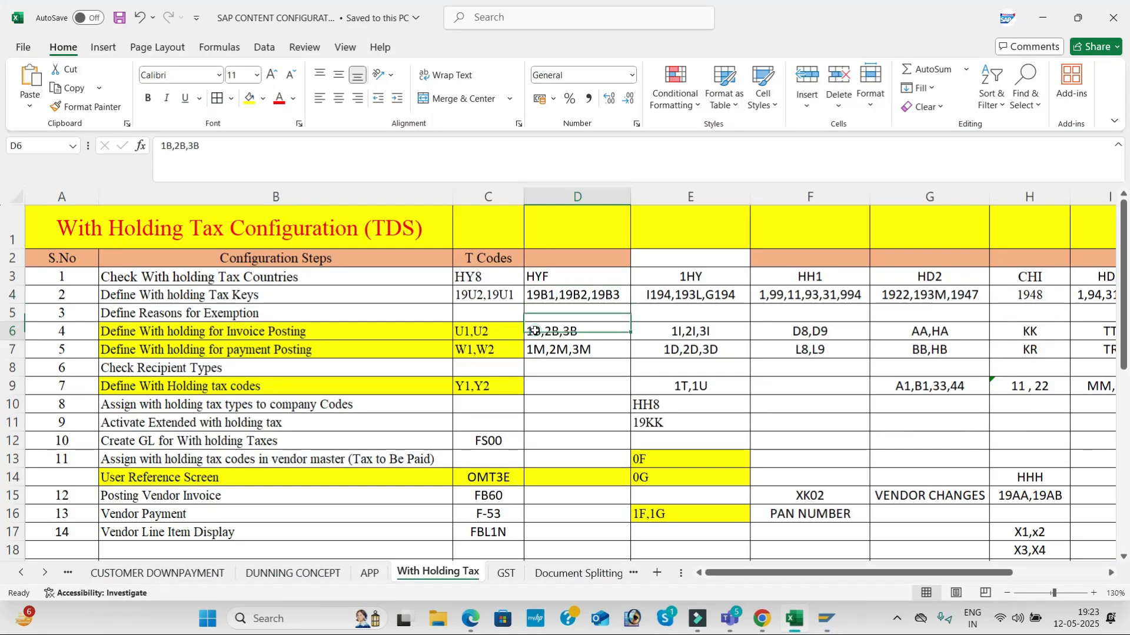
pyautogui.click(544, 353)
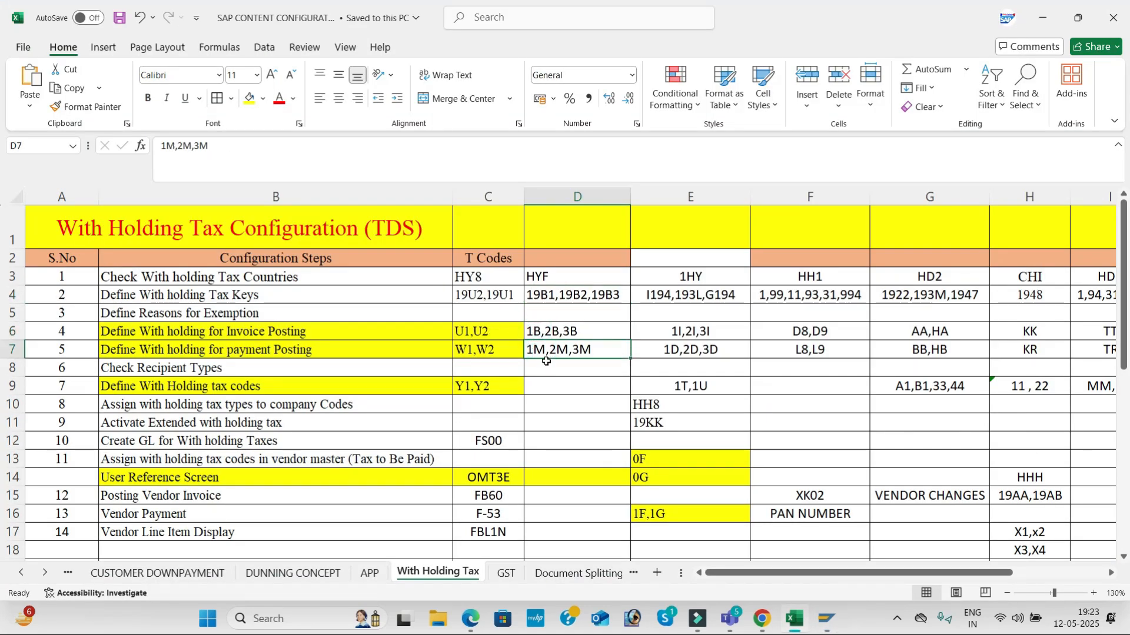
pyautogui.hotkey('alt', 'Tab')
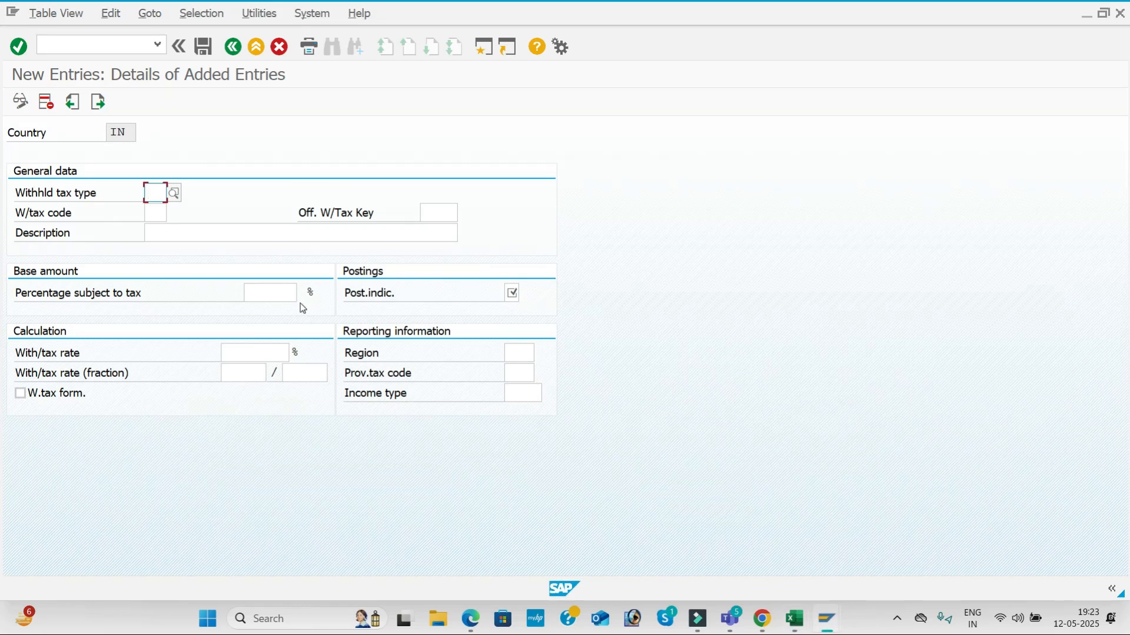
pyautogui.write('1M')
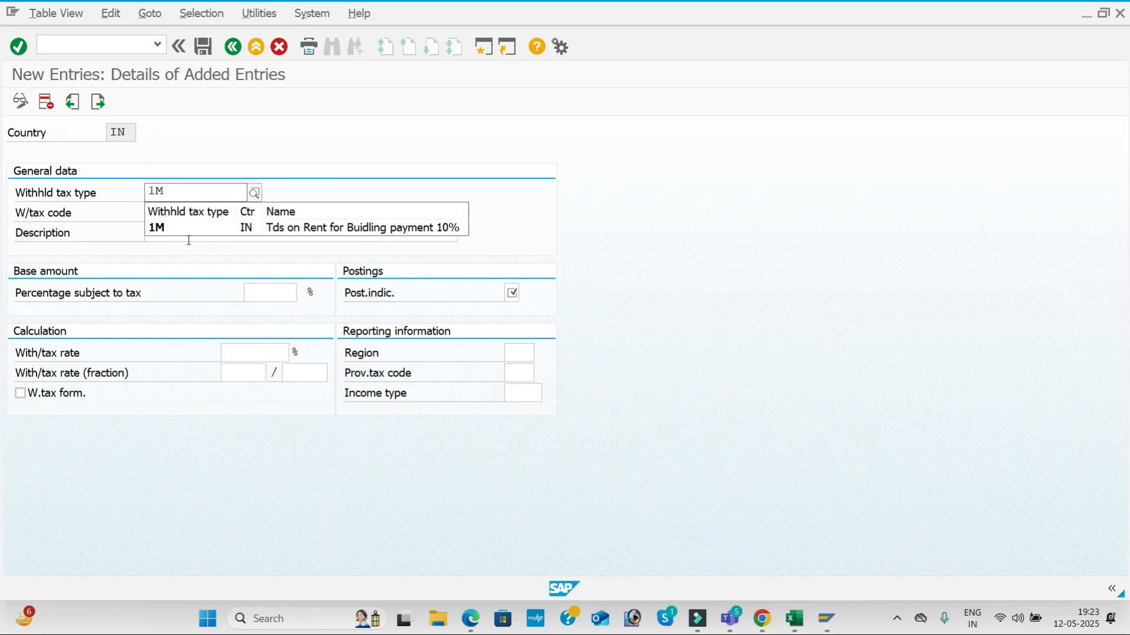
pyautogui.click(183, 227)
pyautogui.click(164, 210)
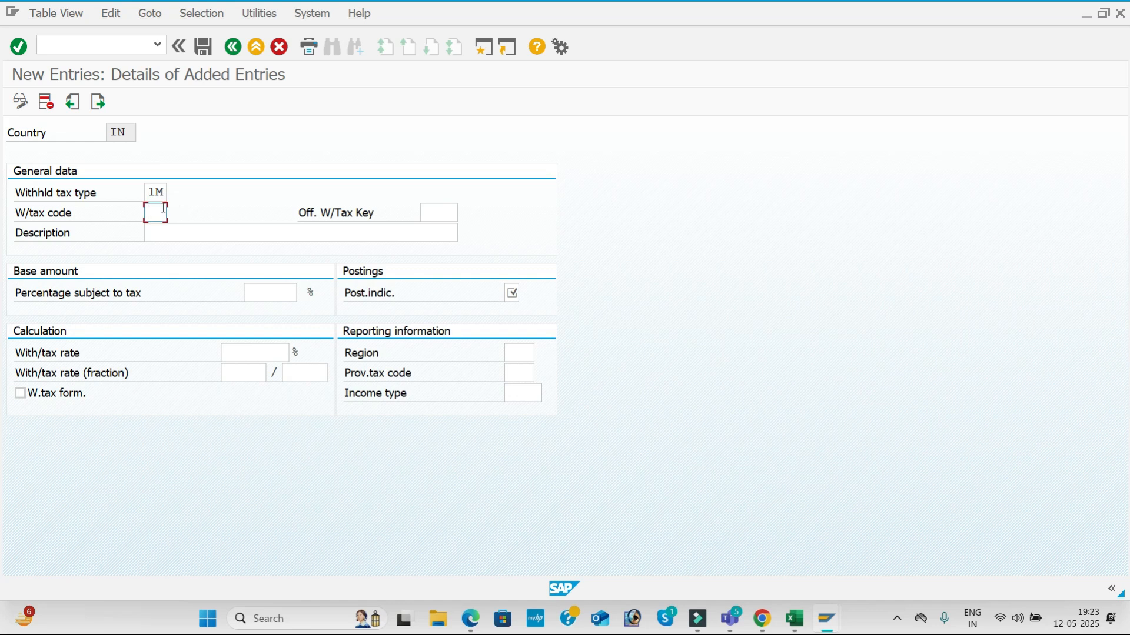
pyautogui.write('2W')
pyautogui.click(447, 210)
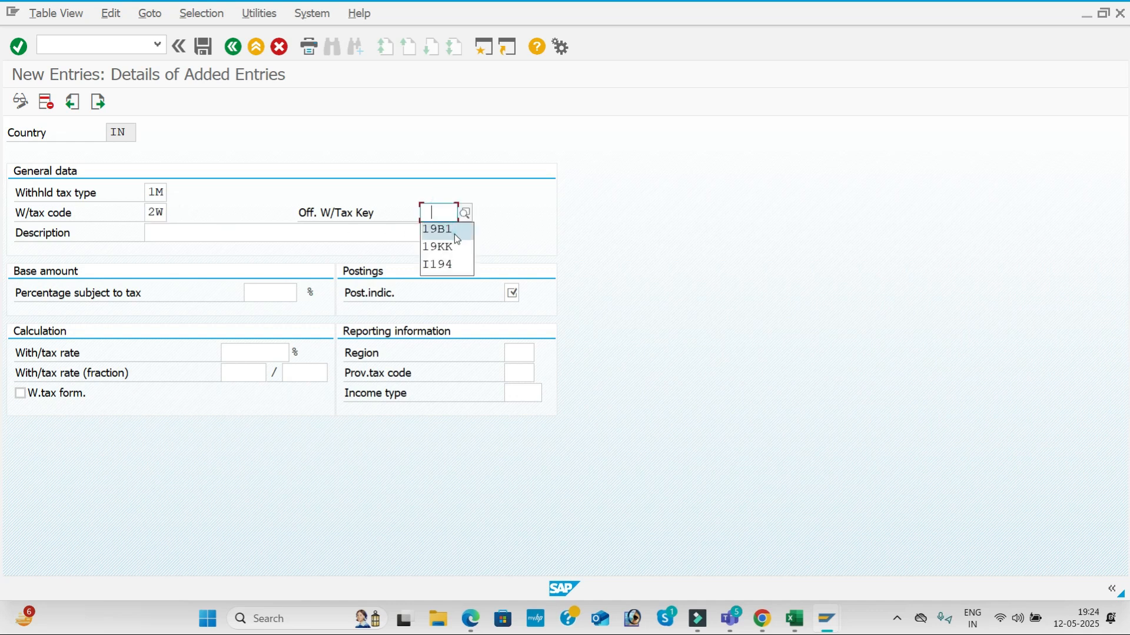
pyautogui.click(458, 238)
# Set the description to "19B1 Rent on Building for Payment Level", based on the existing 19KK payment text.
pyautogui.click(245, 233)
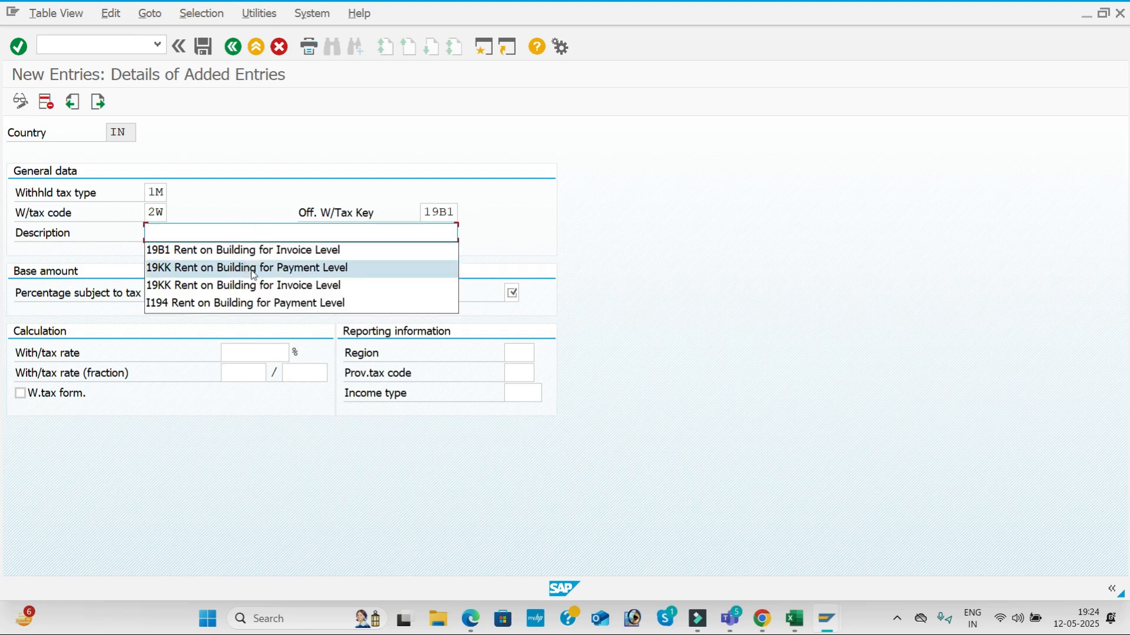
pyautogui.click(264, 270)
pyautogui.click(150, 233)
pyautogui.write('19B1 Rent on Building for Payment Level')
# Set percentage subject to tax 10, posting indicator 1 and withholding tax rate 100 % for code 2W, and save.
pyautogui.click(272, 291)
pyautogui.click(270, 308)
pyautogui.click(512, 292)
pyautogui.click(520, 310)
pyautogui.click(261, 353)
pyautogui.click(261, 369)
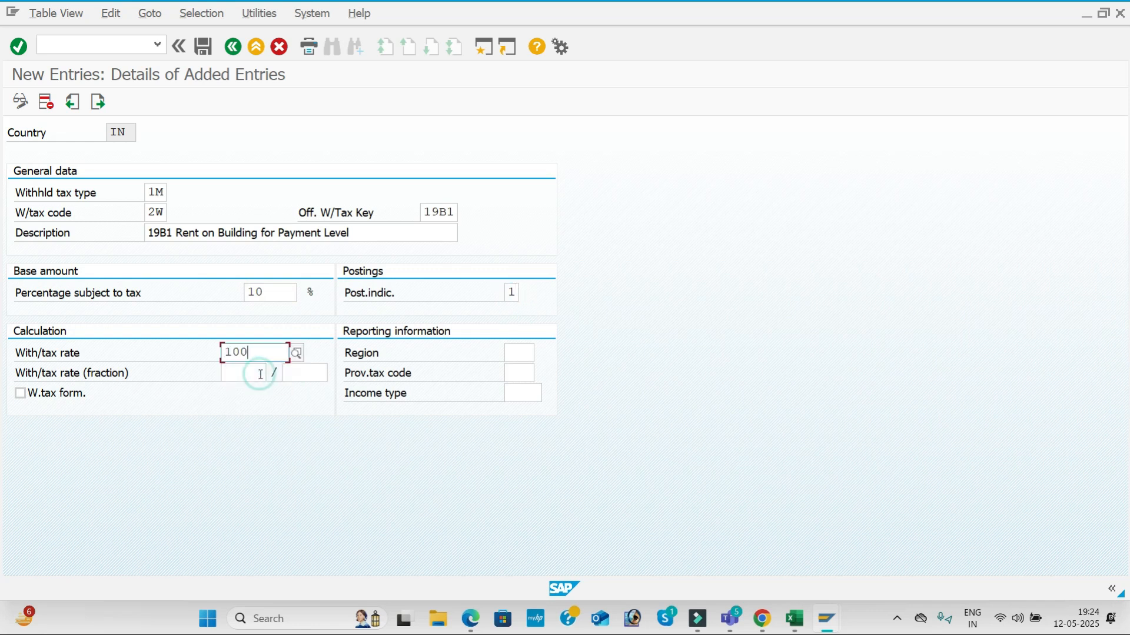
pyautogui.press('Return')
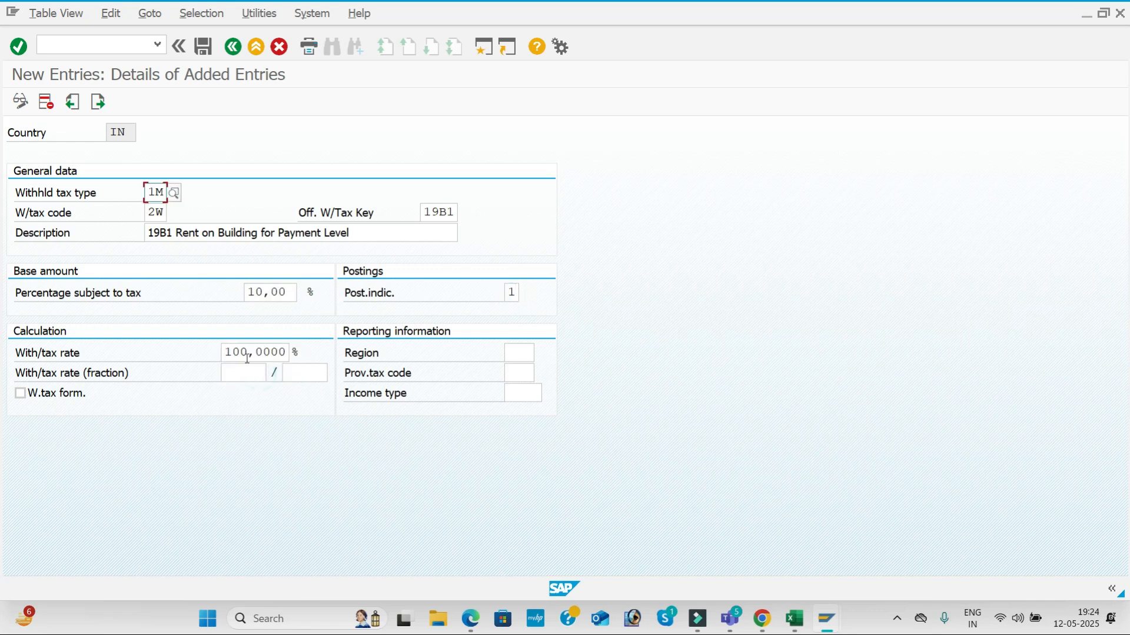
pyautogui.click(205, 45)
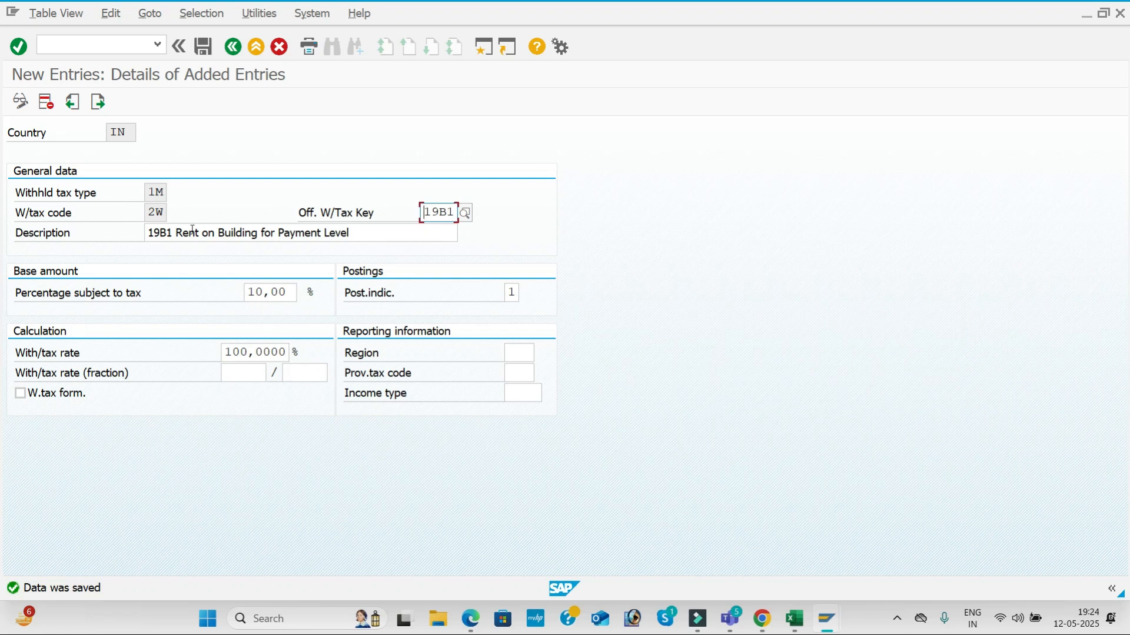
# Switch to Excel and record 1W,2W in cell D9, in the Define With Holding tax codes row.
pyautogui.hotkey('alt', 'Tab')
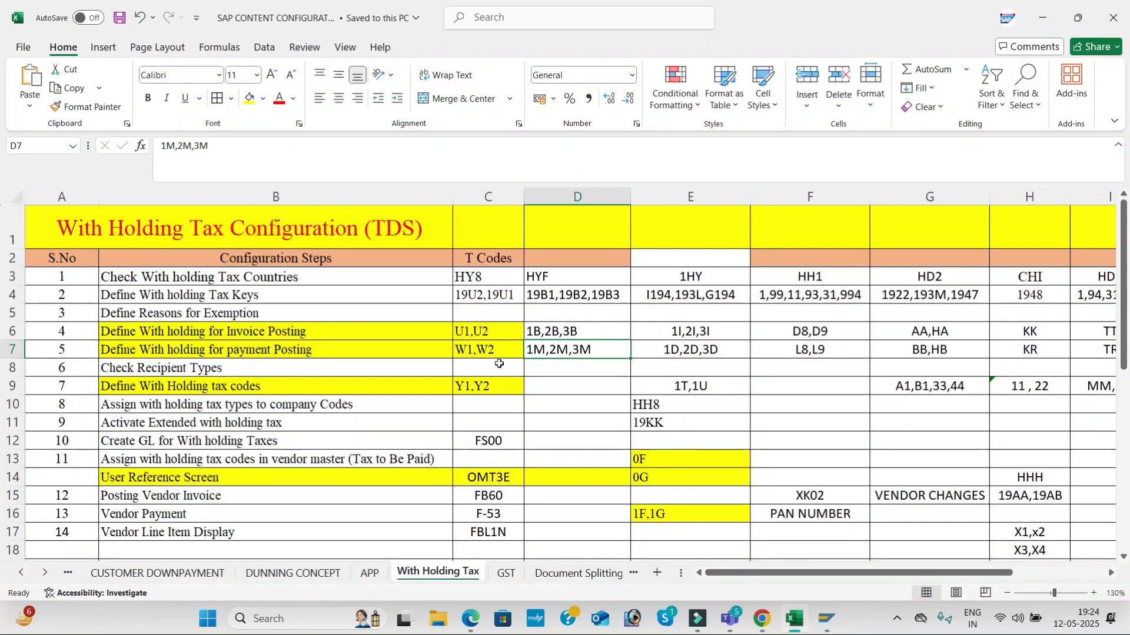
pyautogui.click(562, 388)
pyautogui.write('1')
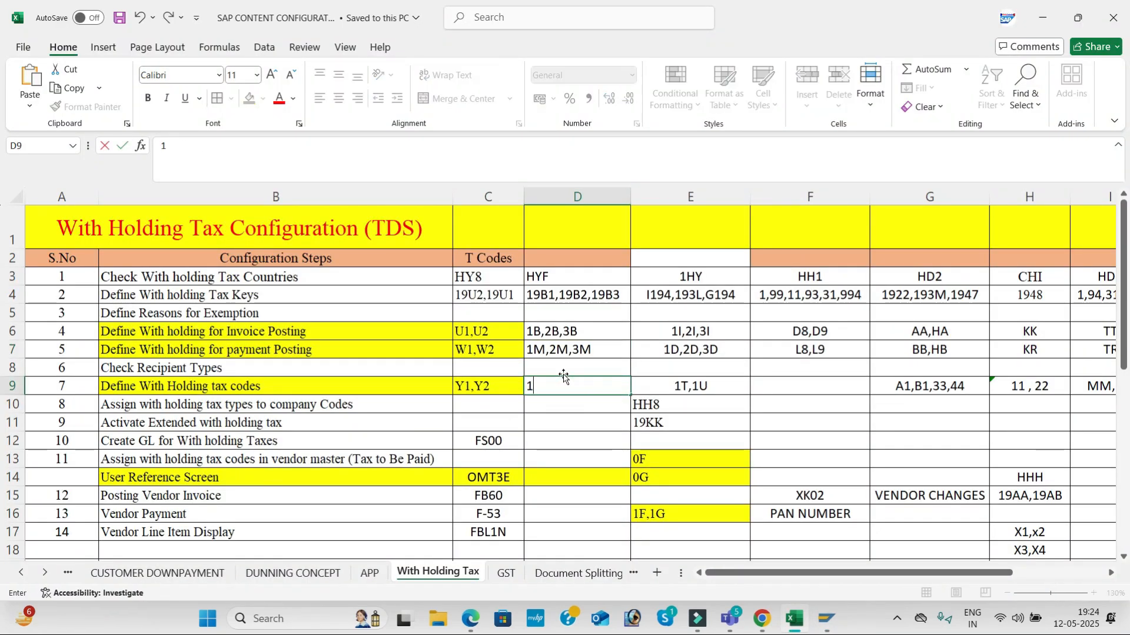
pyautogui.write('W,2W')
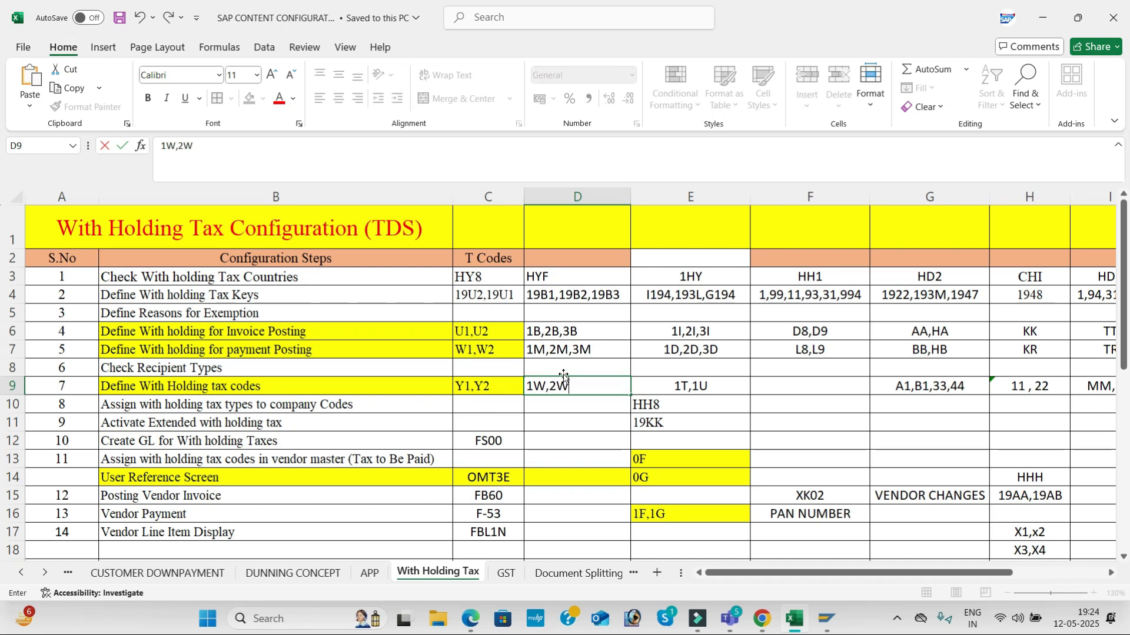
pyautogui.click(585, 424)
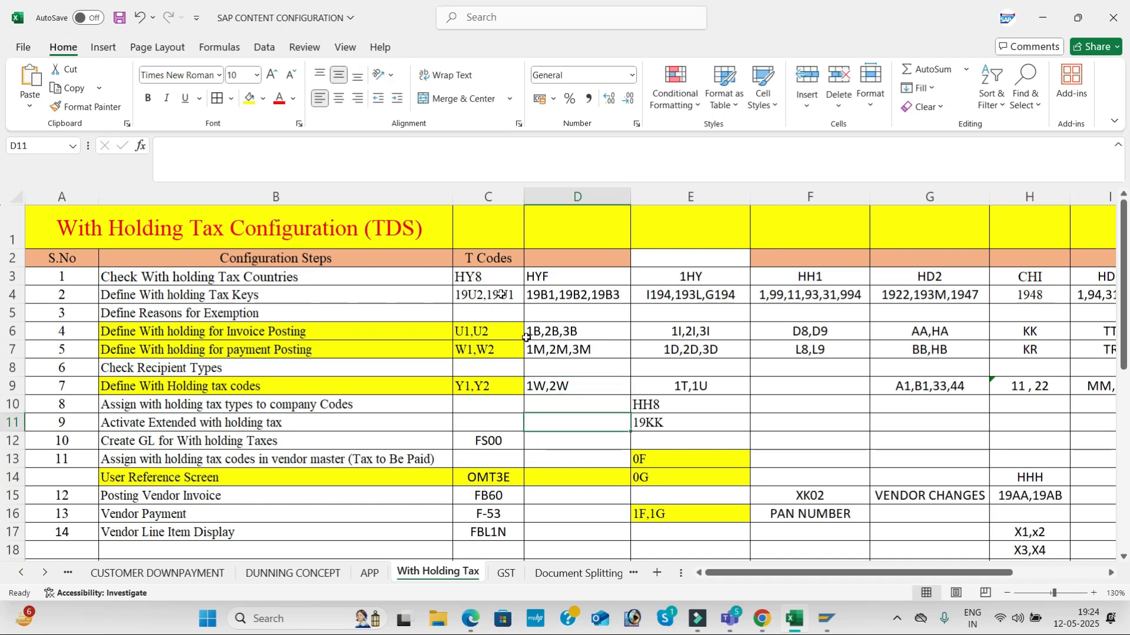
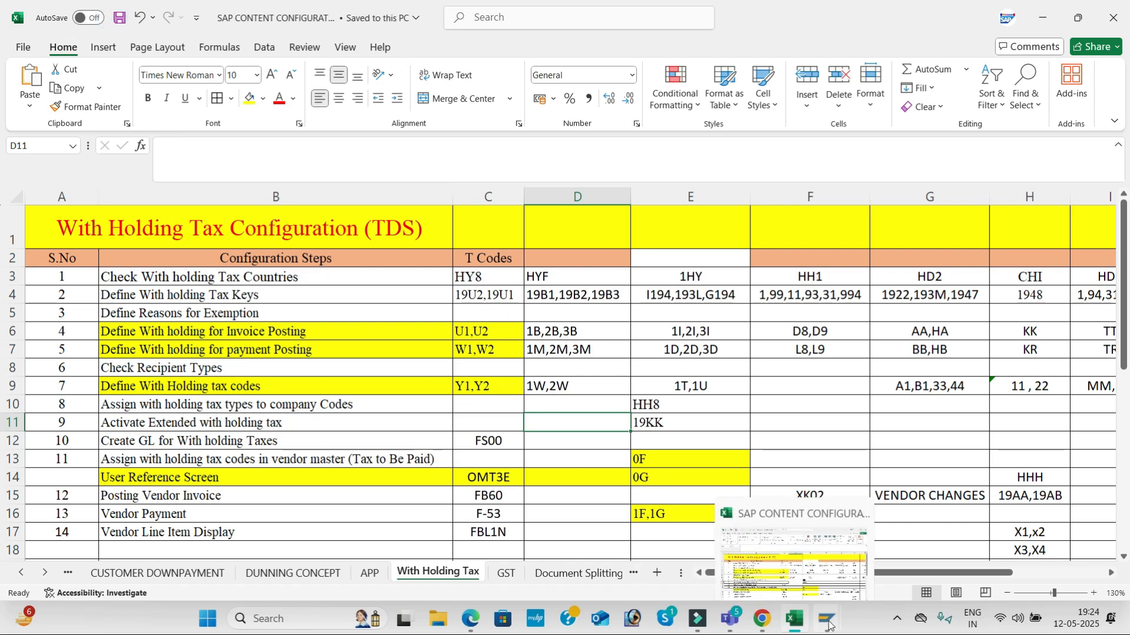
# Switch back to SAP, leave the tax code entries for the IMG structure and collapse Withholding Tax Code.
pyautogui.moveTo(827, 619)
pyautogui.click(906, 517)
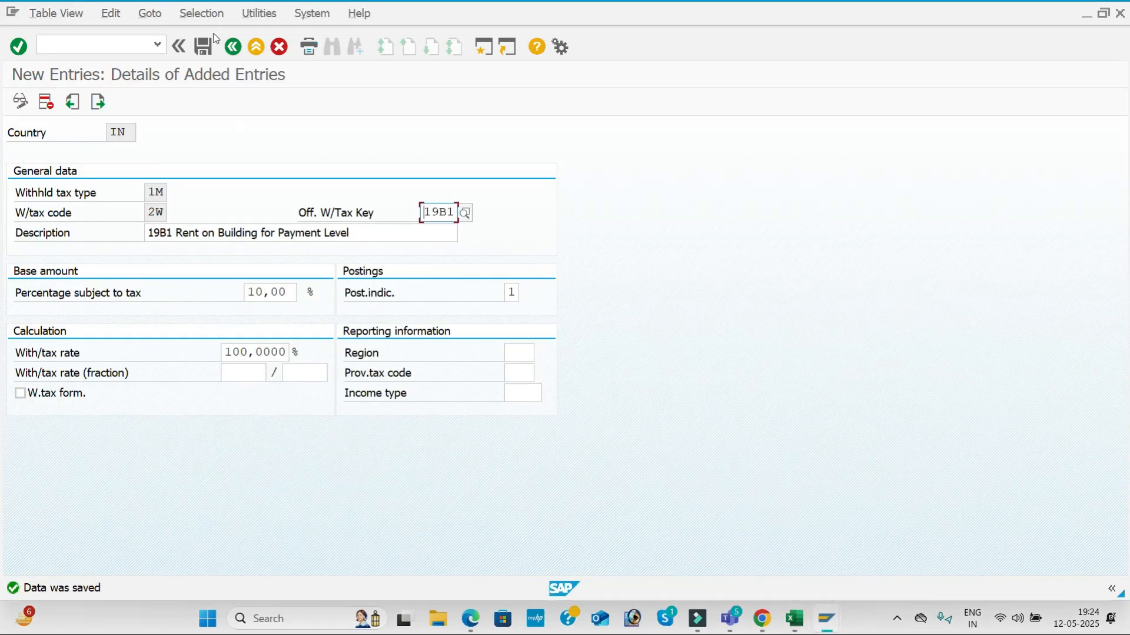
pyautogui.click(233, 51)
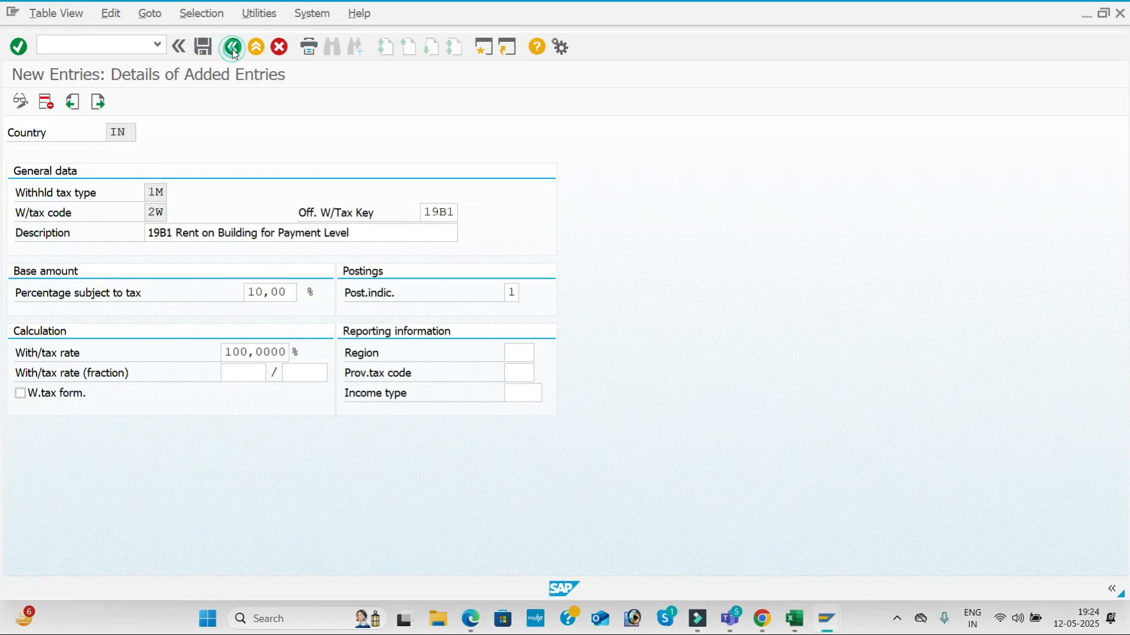
pyautogui.click(233, 48)
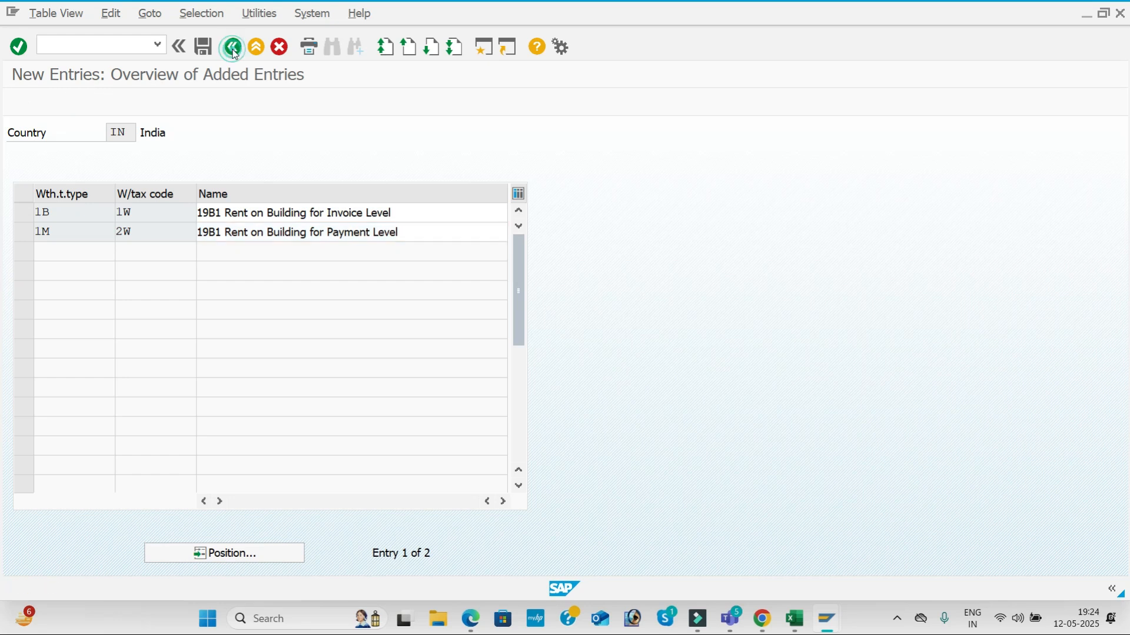
pyautogui.click(233, 48)
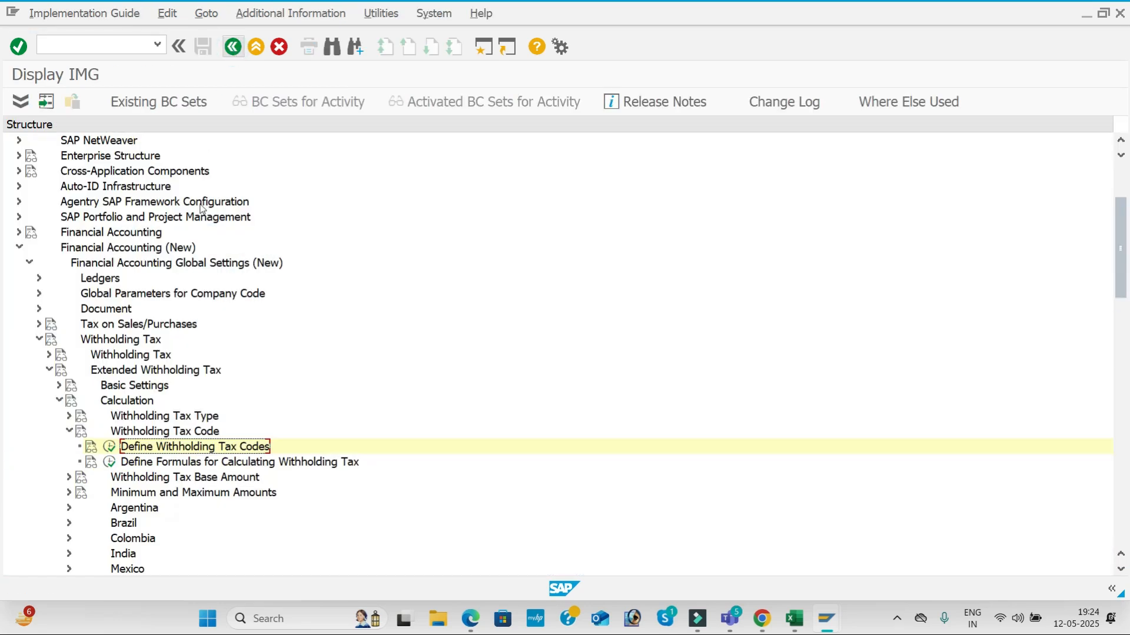
pyautogui.click(70, 431)
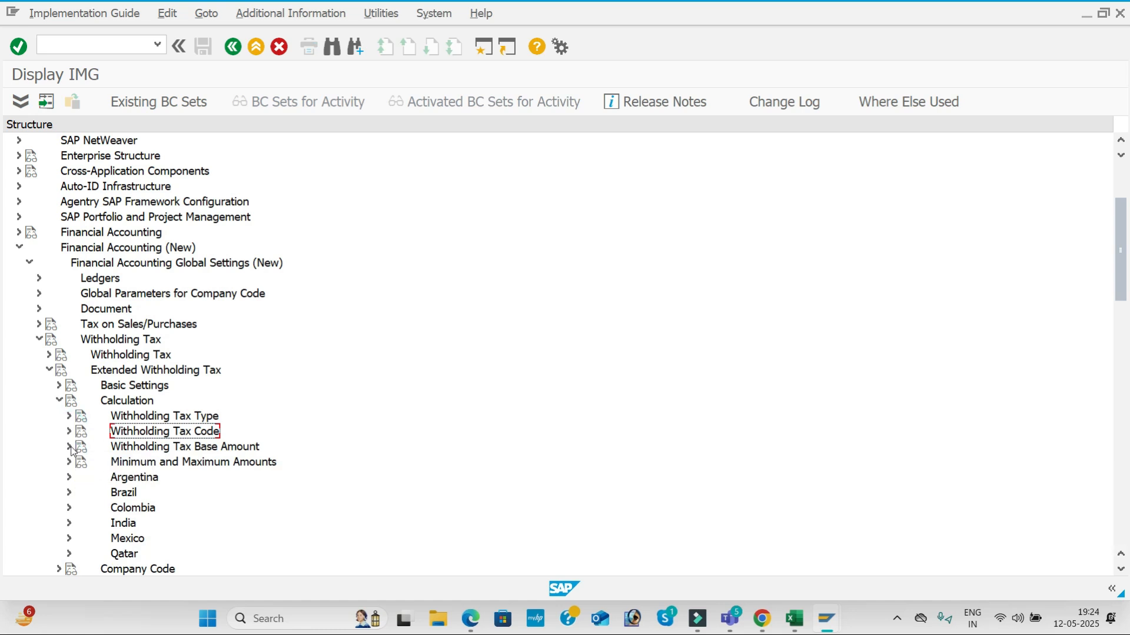
pyautogui.click(70, 447)
pyautogui.click(69, 446)
pyautogui.click(69, 416)
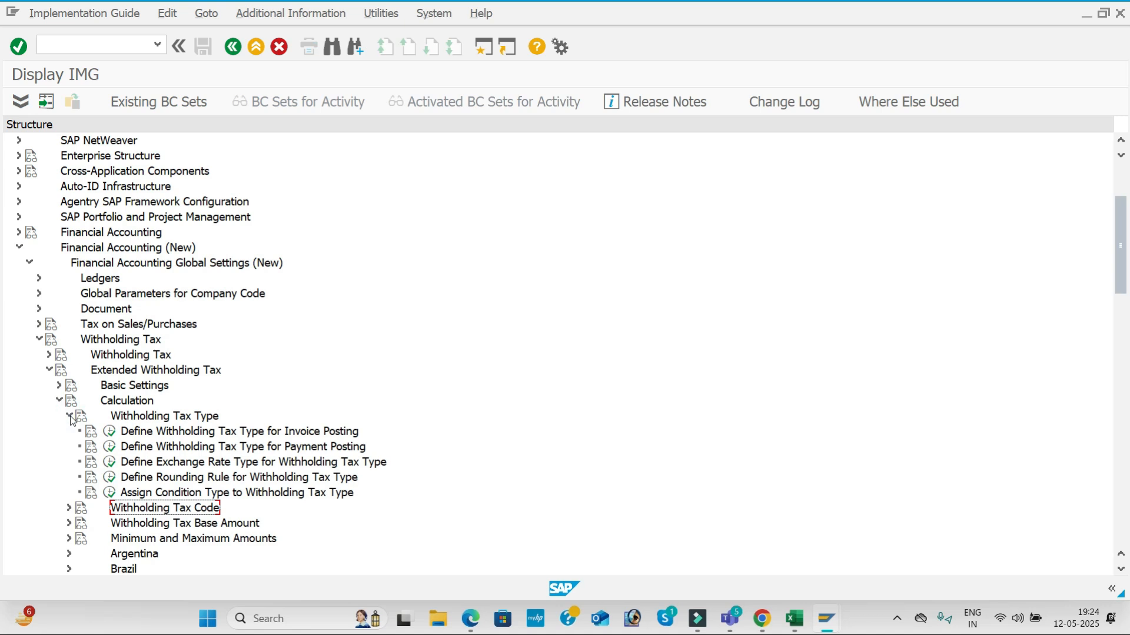
pyautogui.click(69, 416)
# Collapse the Calculation node and check the Basic Settings activities before closing that node again.
pyautogui.click(60, 400)
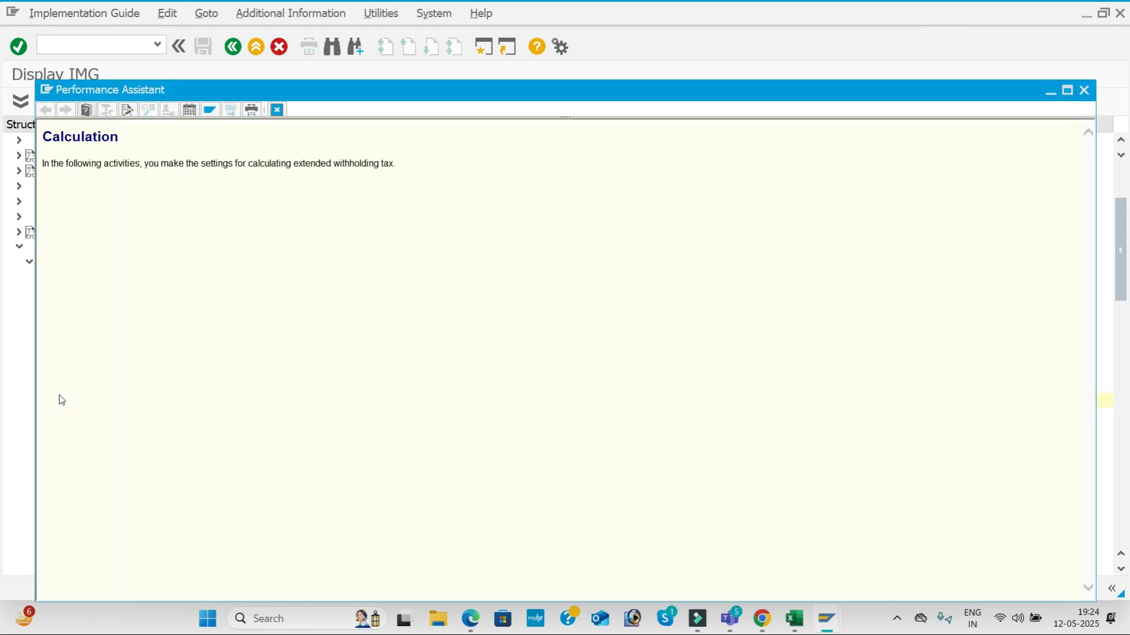
pyautogui.press('Escape')
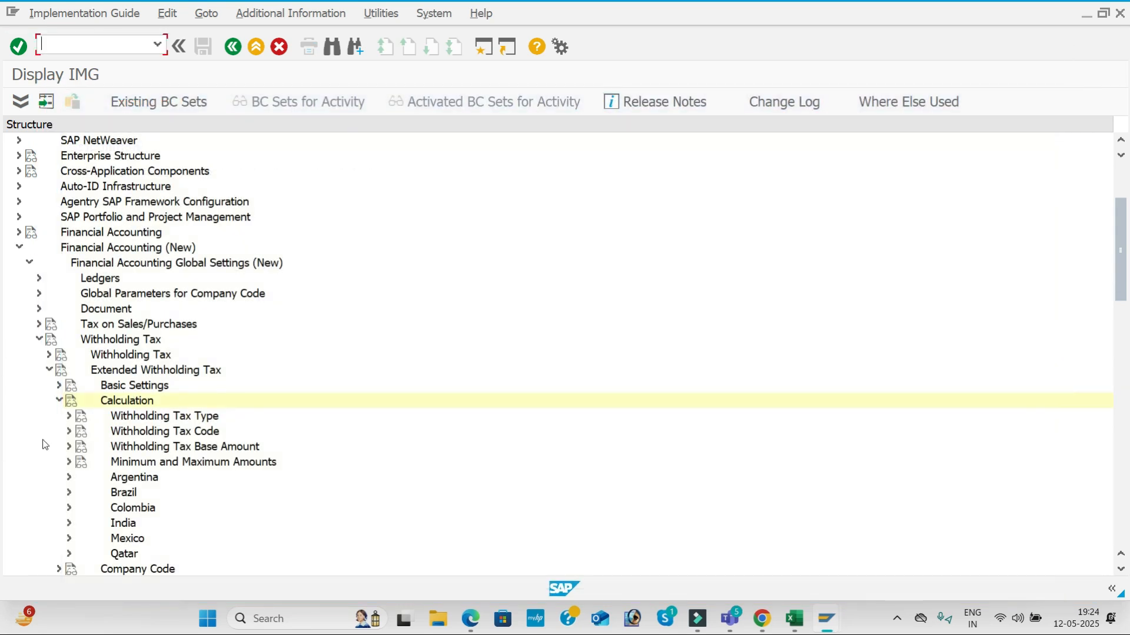
pyautogui.click(59, 400)
pyautogui.click(58, 386)
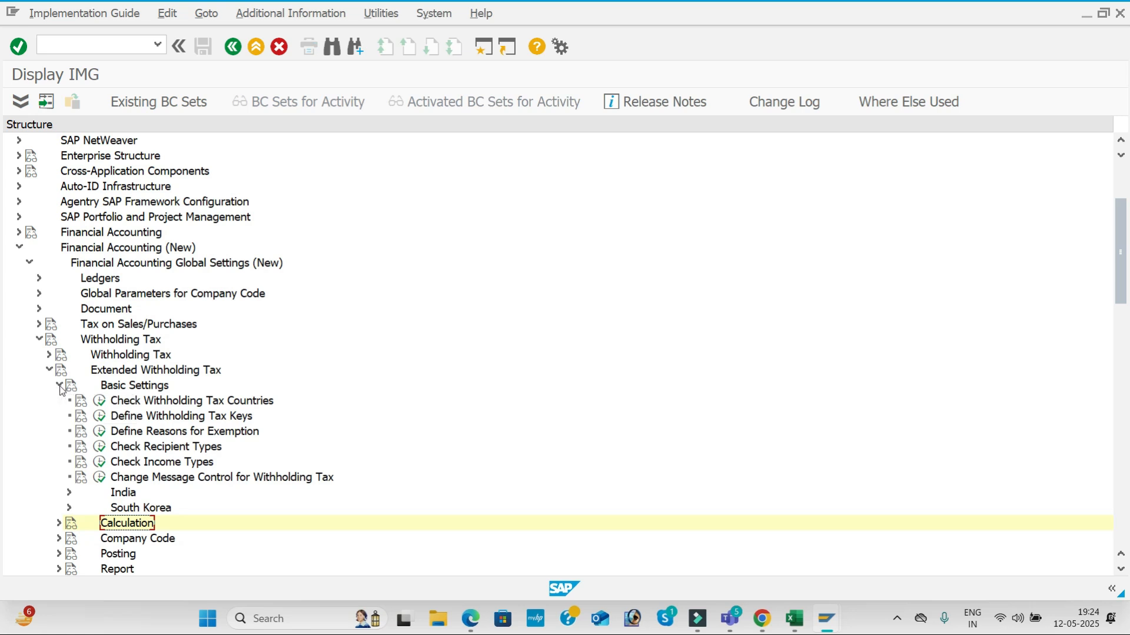
pyautogui.click(59, 386)
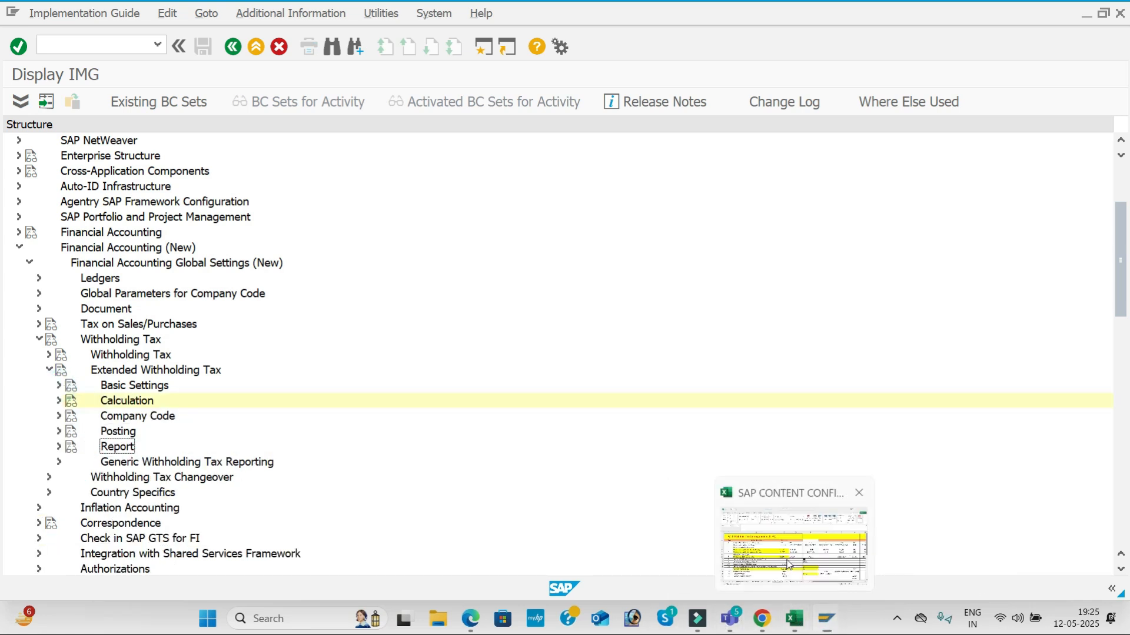
# Check the next configuration steps in Excel, then open Assign Withholding Tax Types to Company Codes under Company Code in SAP.
pyautogui.click(794, 618)
pyautogui.scroll(-1, 366, 449)
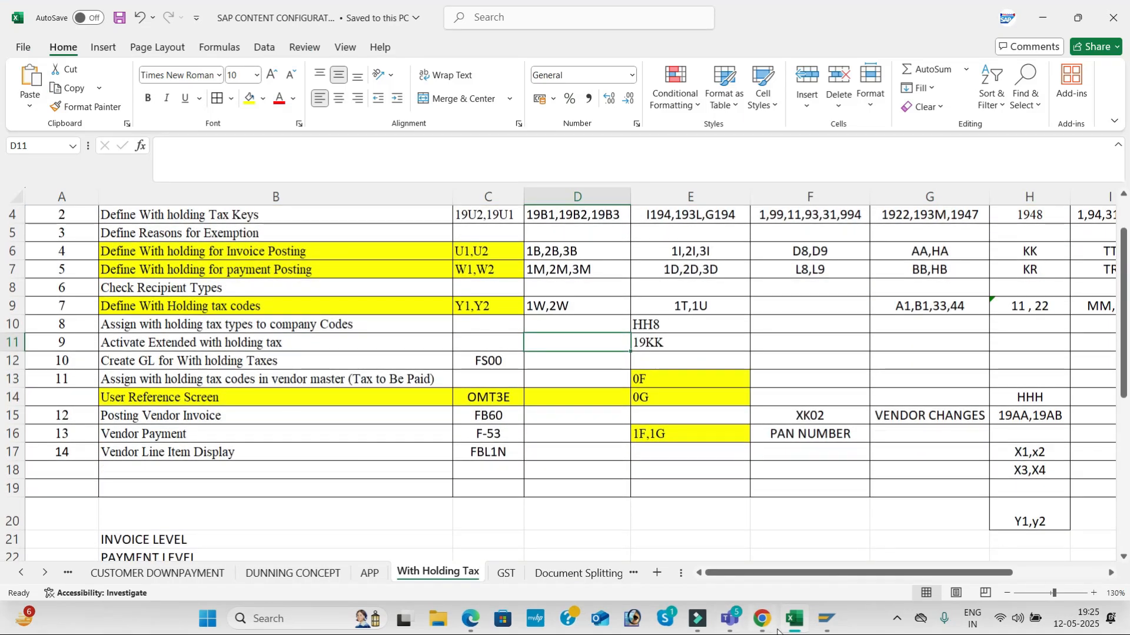
pyautogui.click(826, 619)
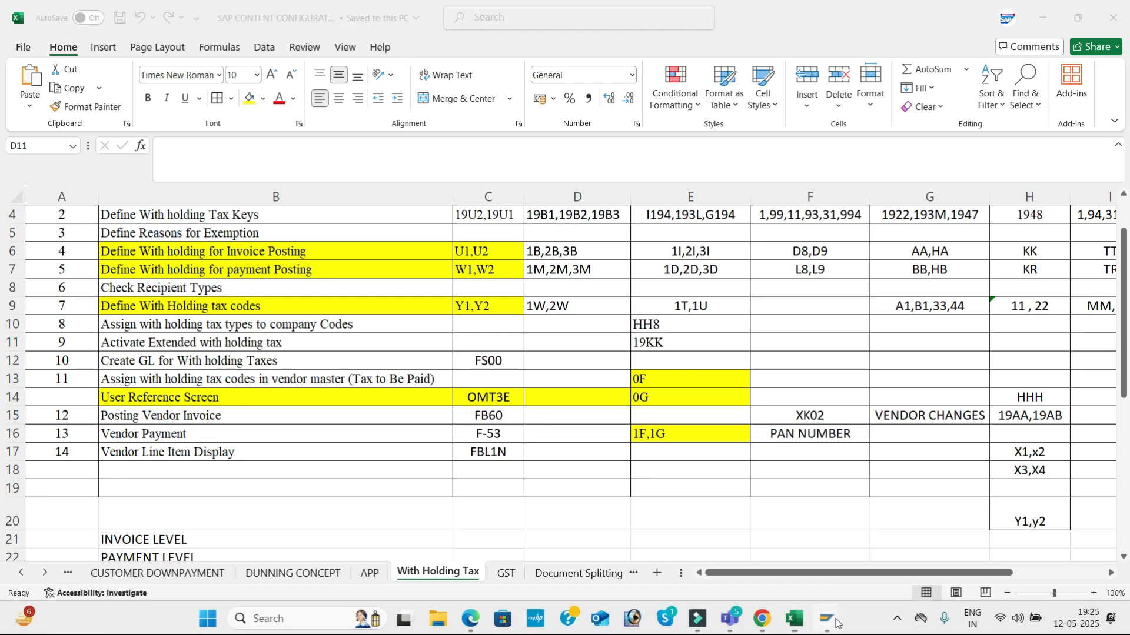
pyautogui.click(850, 552)
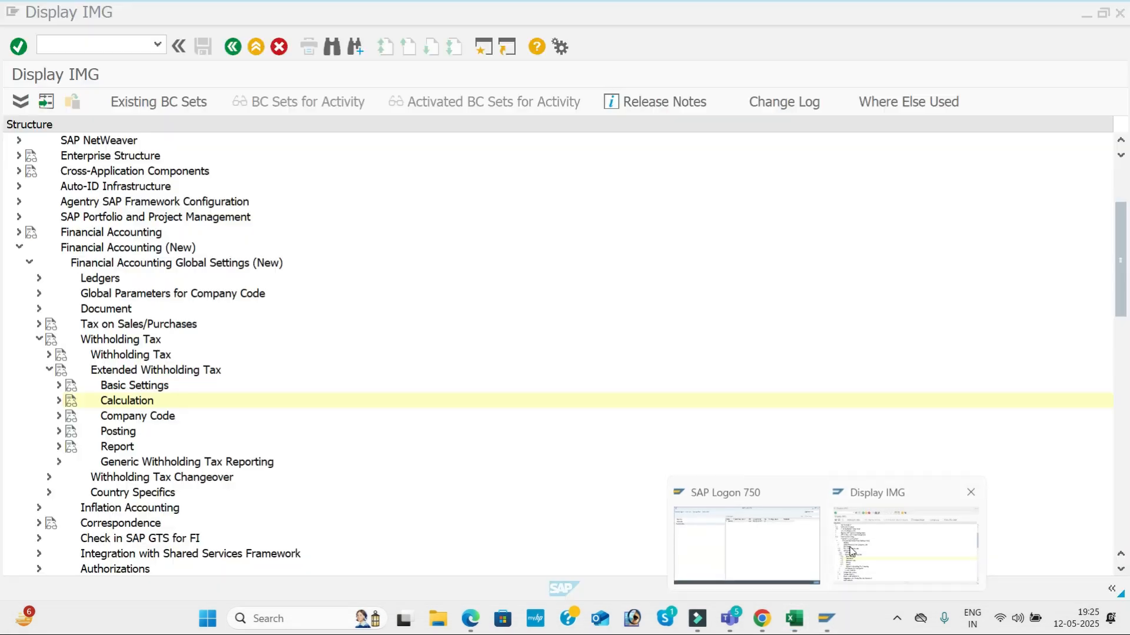
pyautogui.click(59, 416)
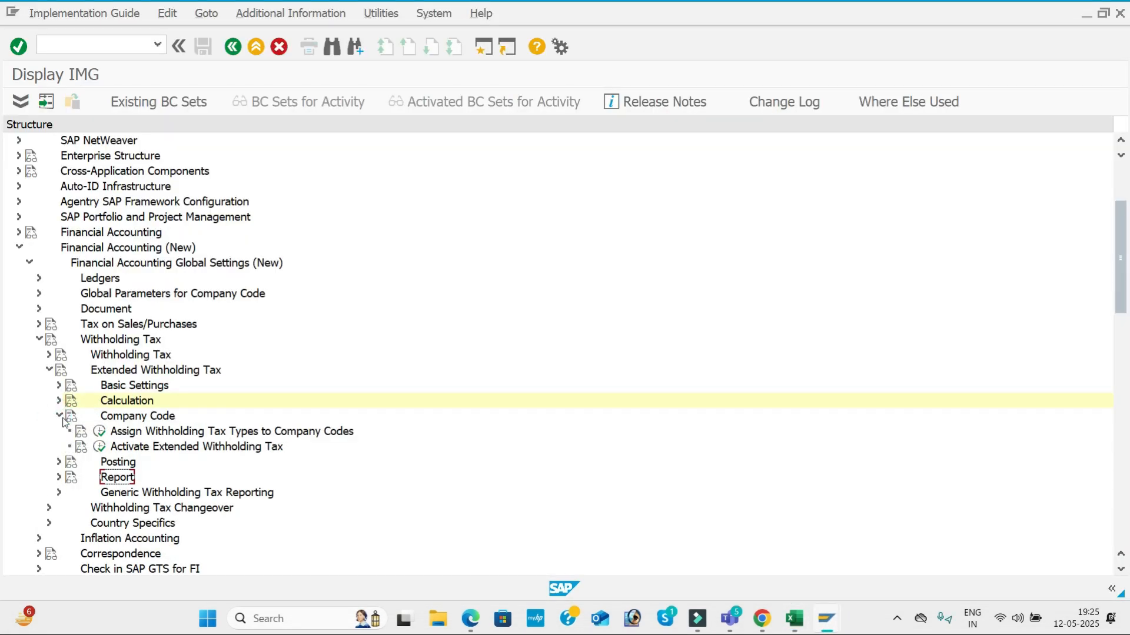
pyautogui.click(100, 438)
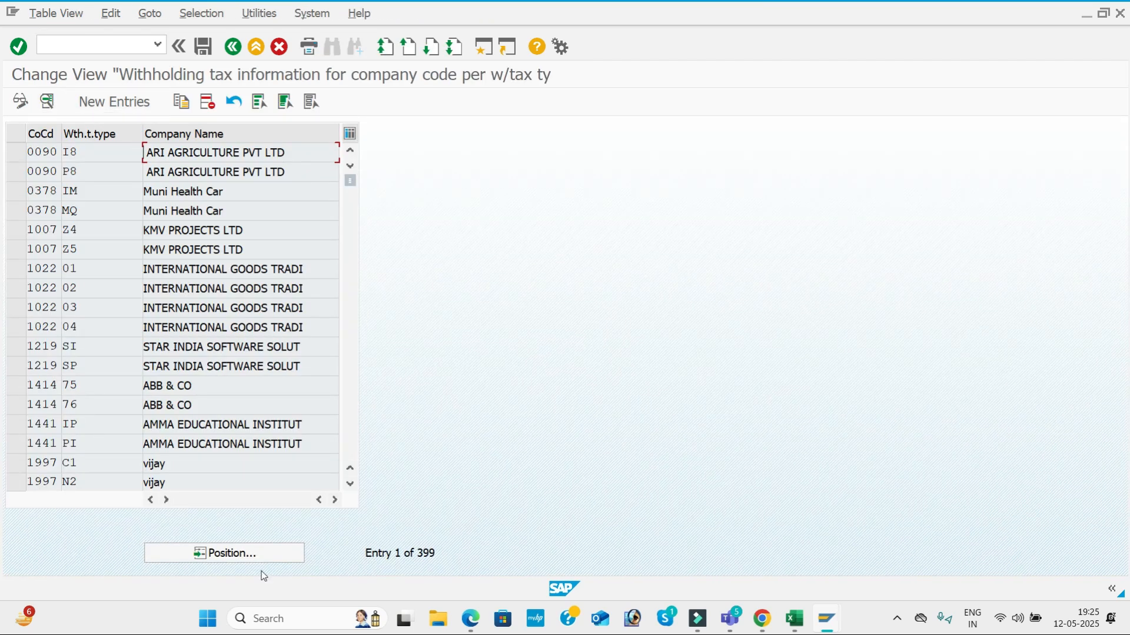
# Look for company code BMW1 among the existing withholding tax type assignments.
pyautogui.click(259, 553)
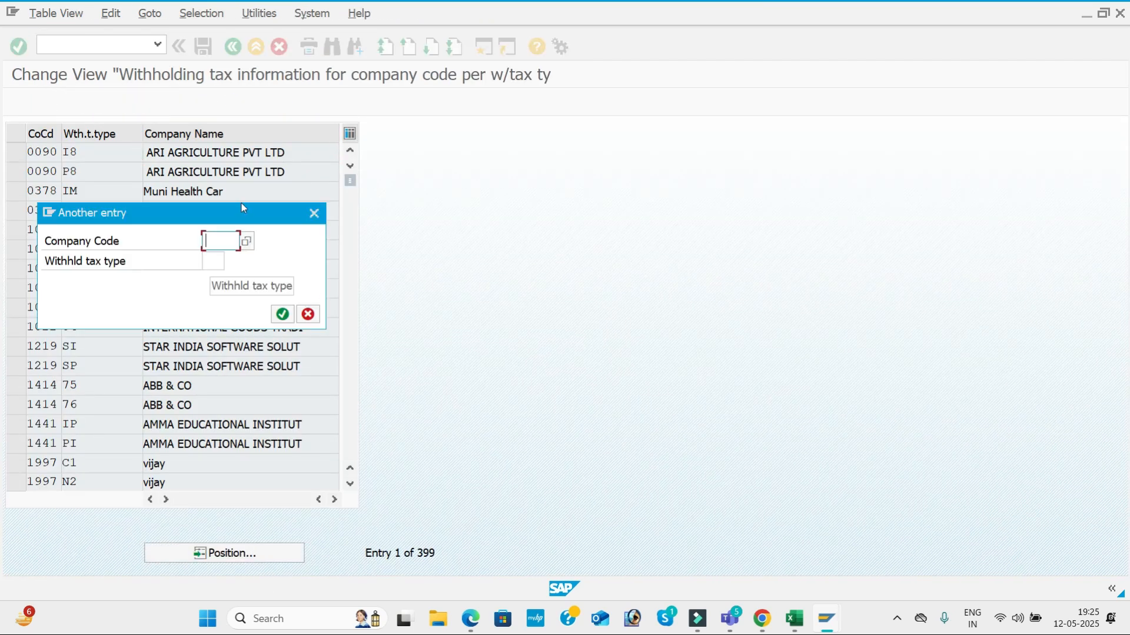
pyautogui.write('BMW1')
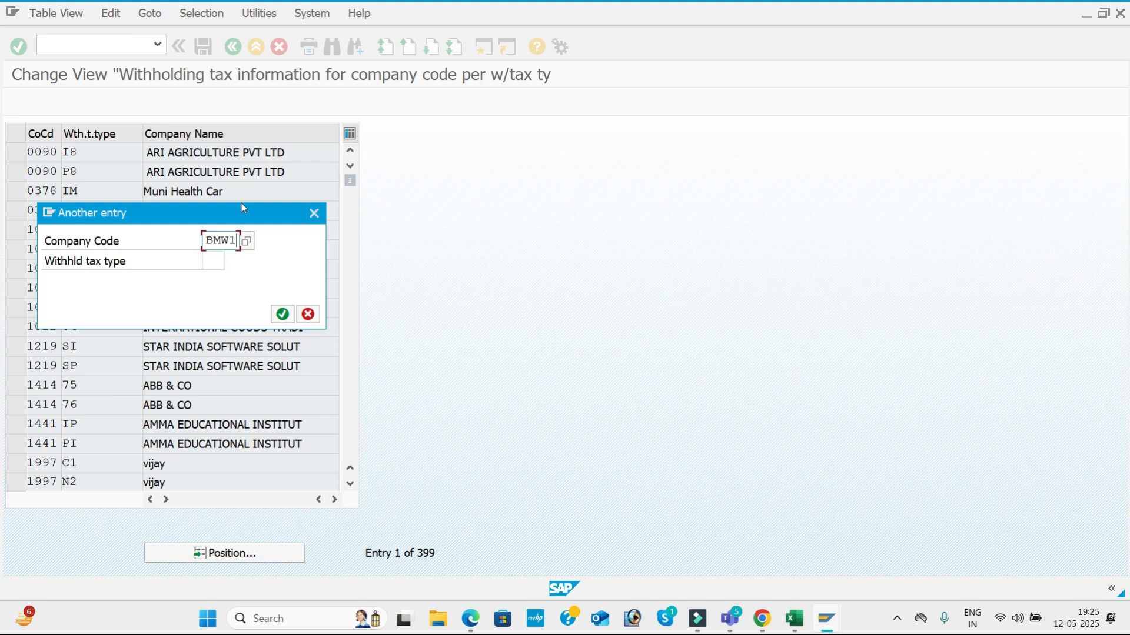
pyautogui.press('Return')
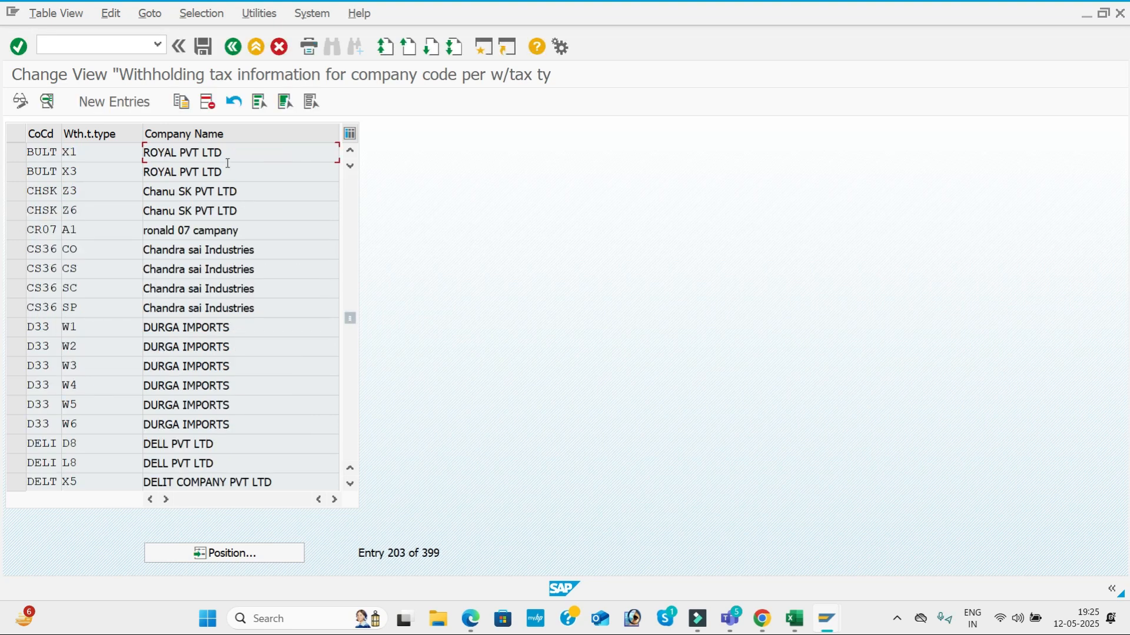
pyautogui.scroll(1, 274, 233)
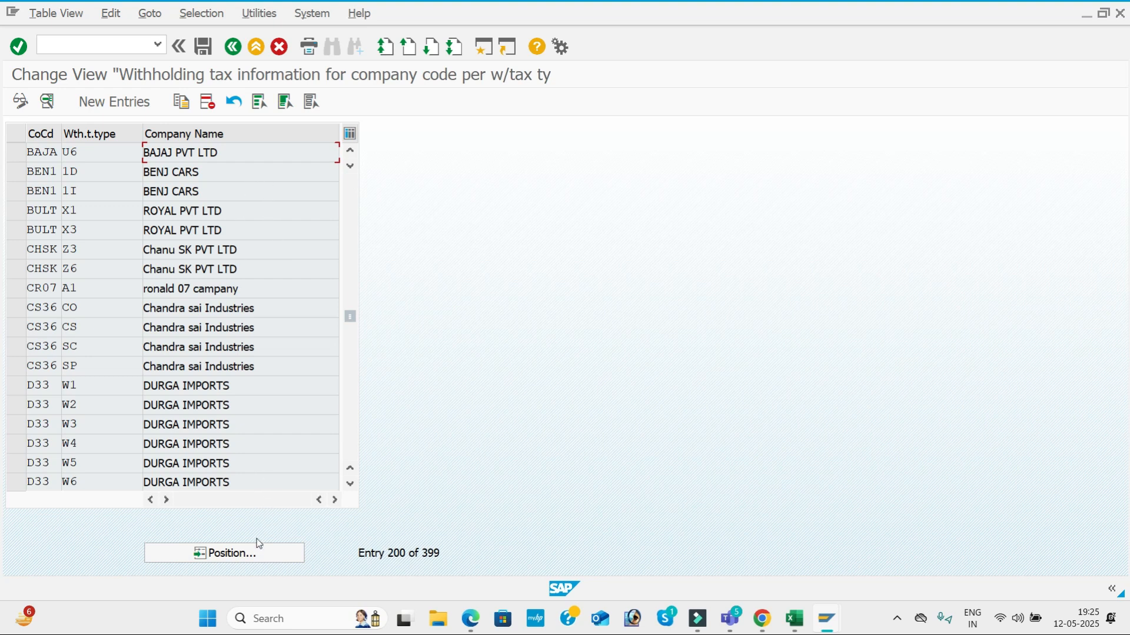
# Create a new assignment entry for company code BMW1 with withholding tax type 1B and recipient type CO.
pyautogui.click(135, 108)
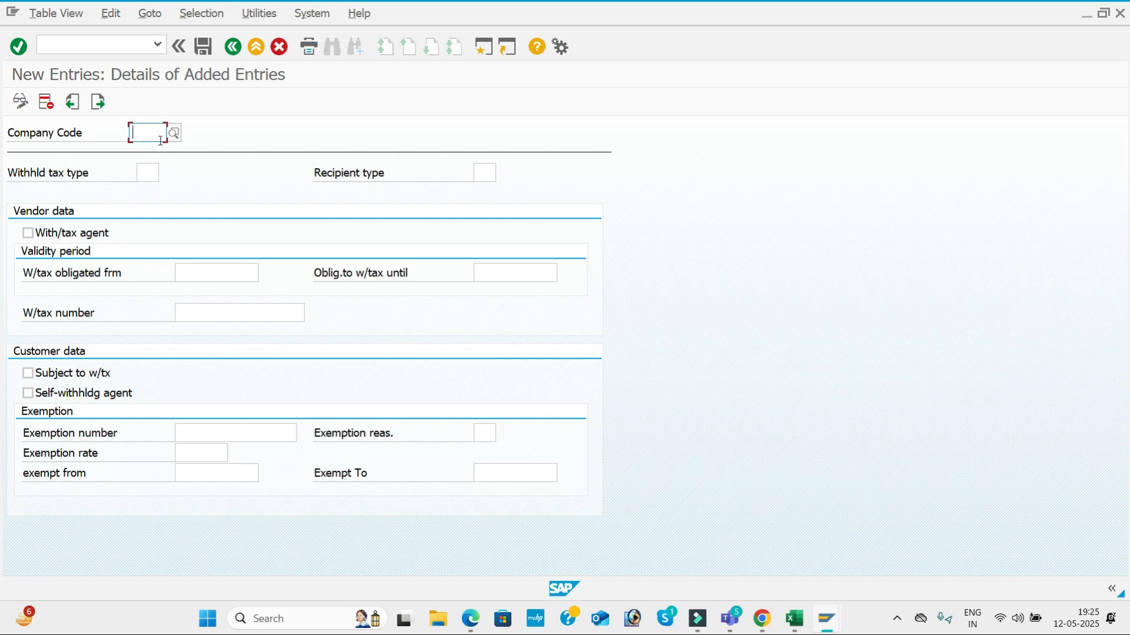
pyautogui.write('BMW')
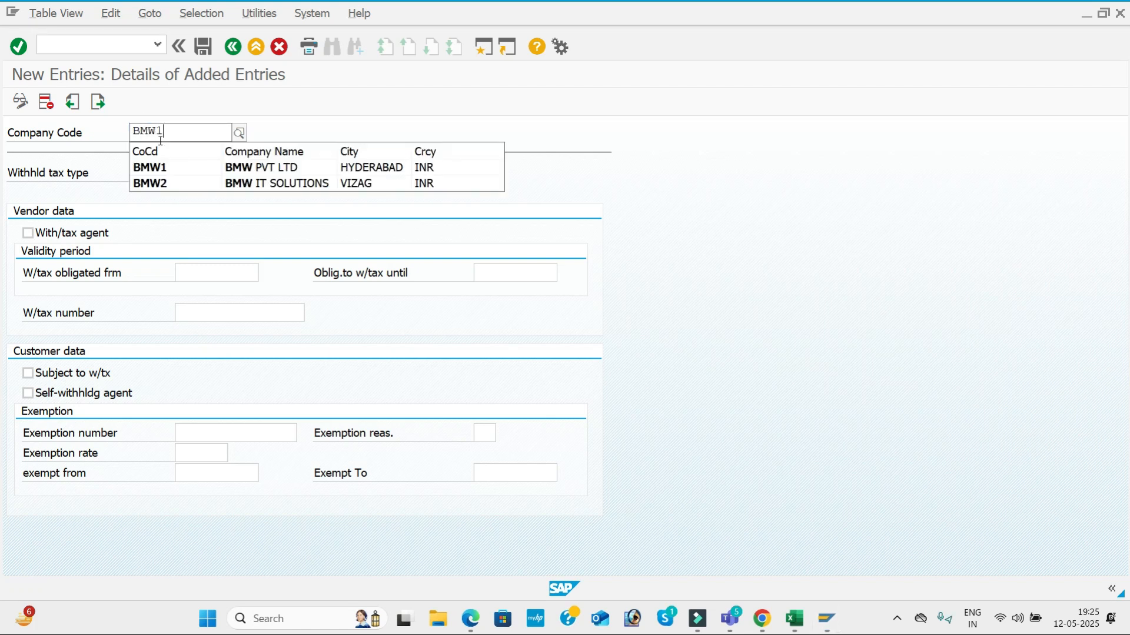
pyautogui.write('1')
pyautogui.click(256, 169)
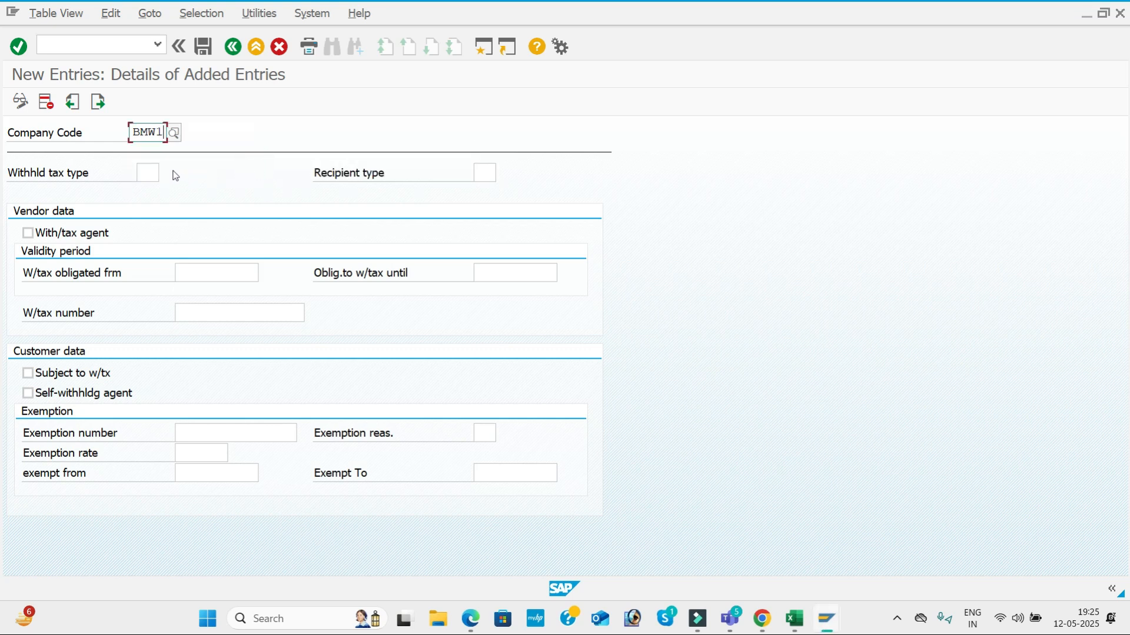
pyautogui.click(150, 170)
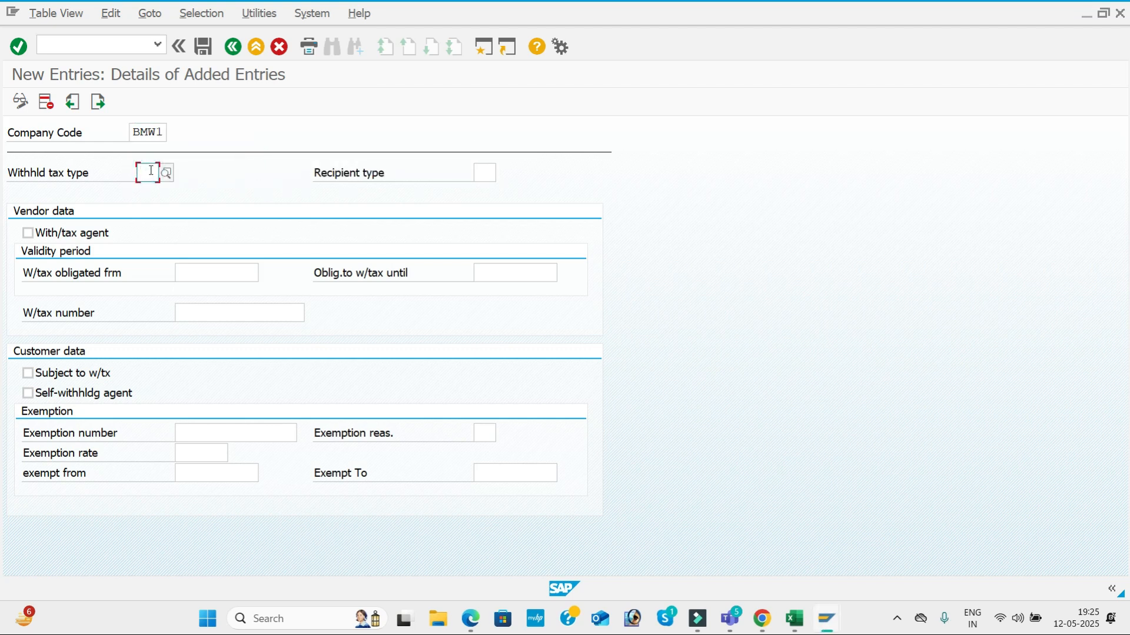
pyautogui.write('1B')
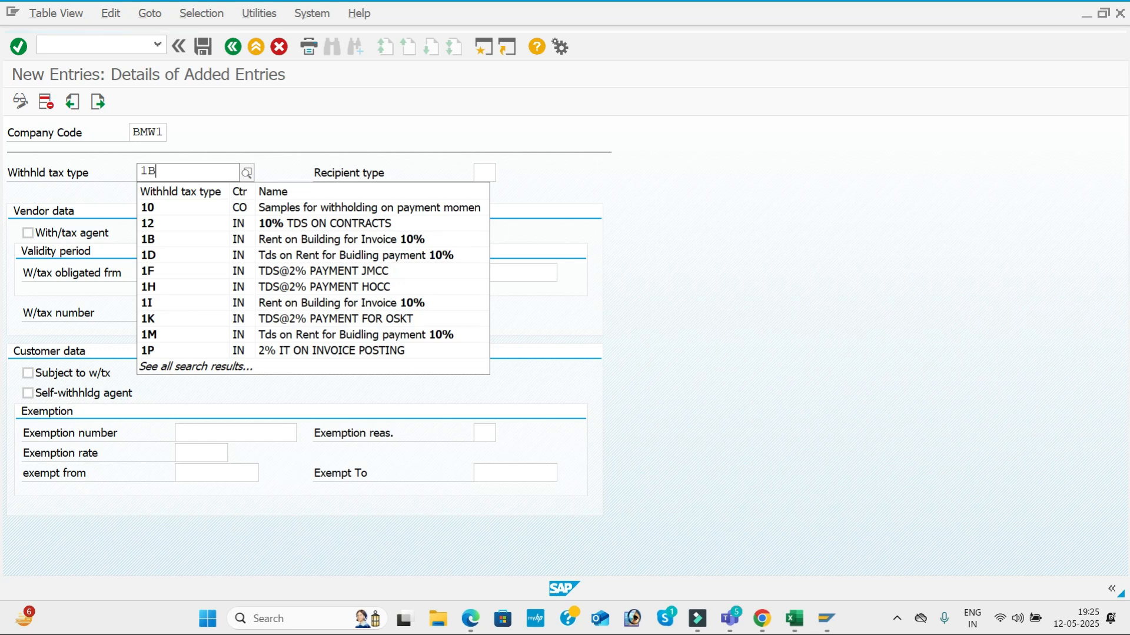
pyautogui.click(143, 208)
pyautogui.click(493, 170)
pyautogui.write('CO')
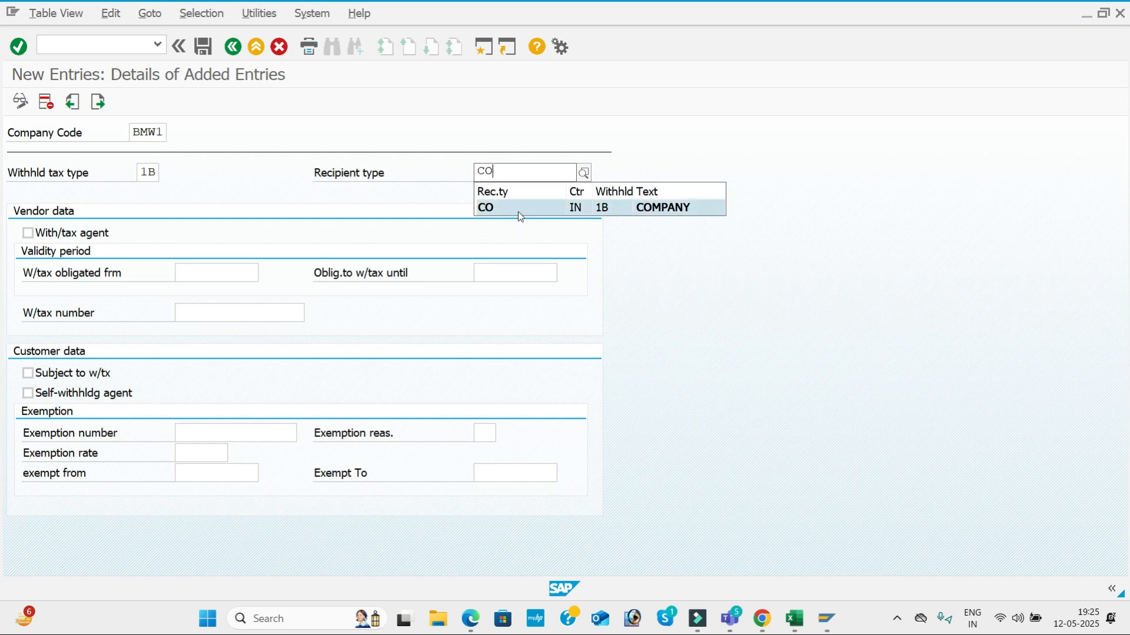
pyautogui.click(517, 210)
# Mark the 1B entry as With/tax agent, obligated from 01.04.2025 until 31.03.2026, and save it.
pyautogui.click(29, 235)
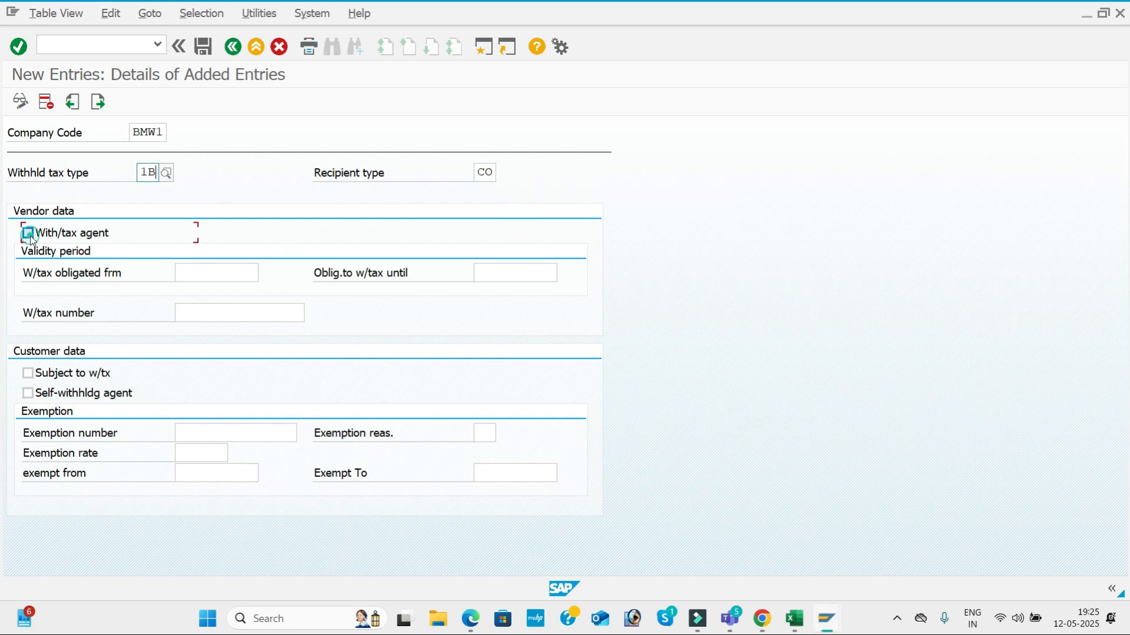
pyautogui.click(215, 275)
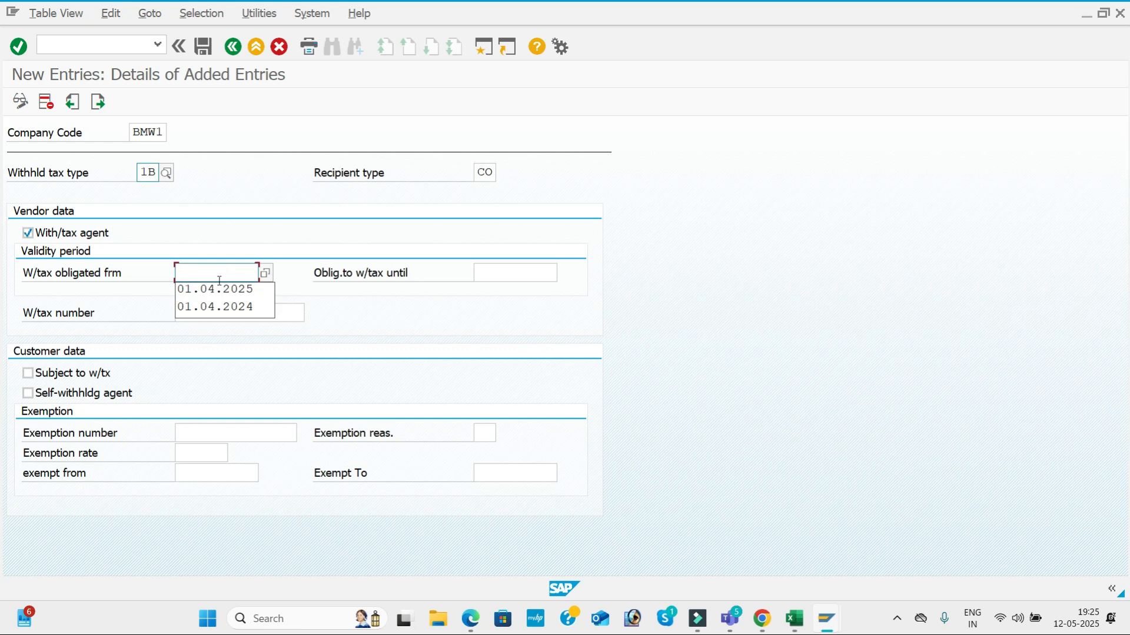
pyautogui.click(217, 289)
pyautogui.click(516, 271)
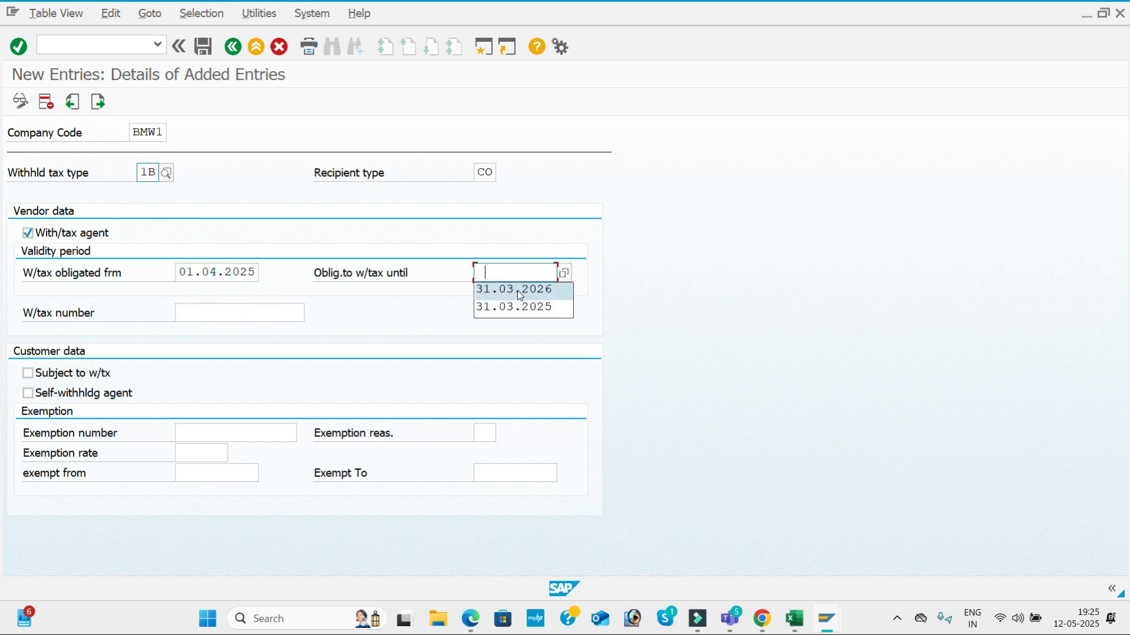
pyautogui.click(521, 294)
pyautogui.click(255, 305)
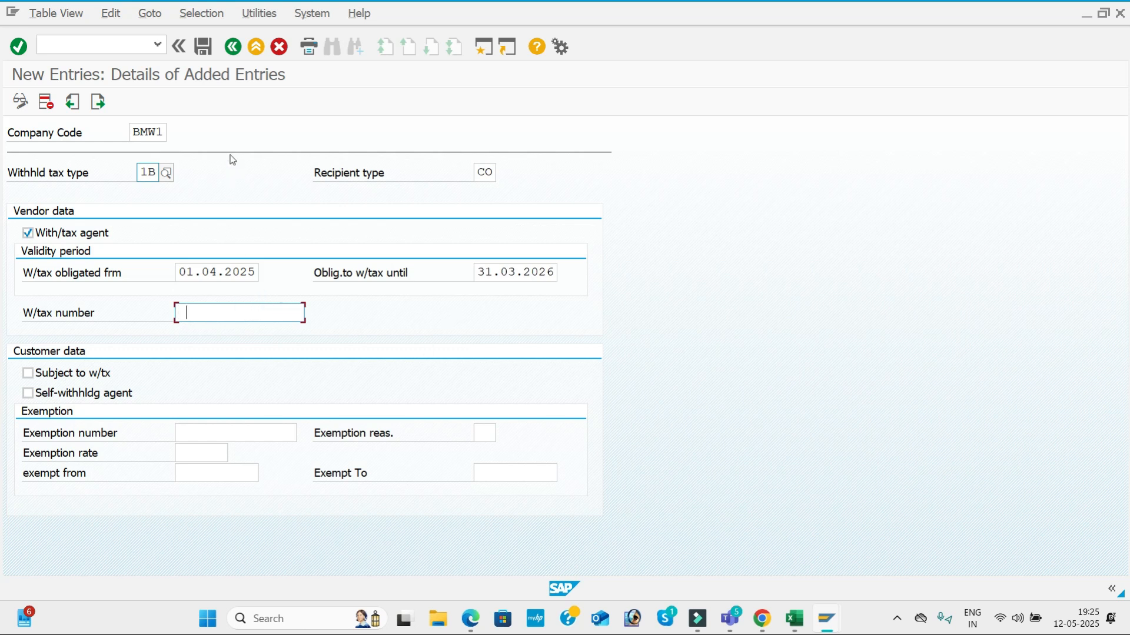
pyautogui.click(203, 46)
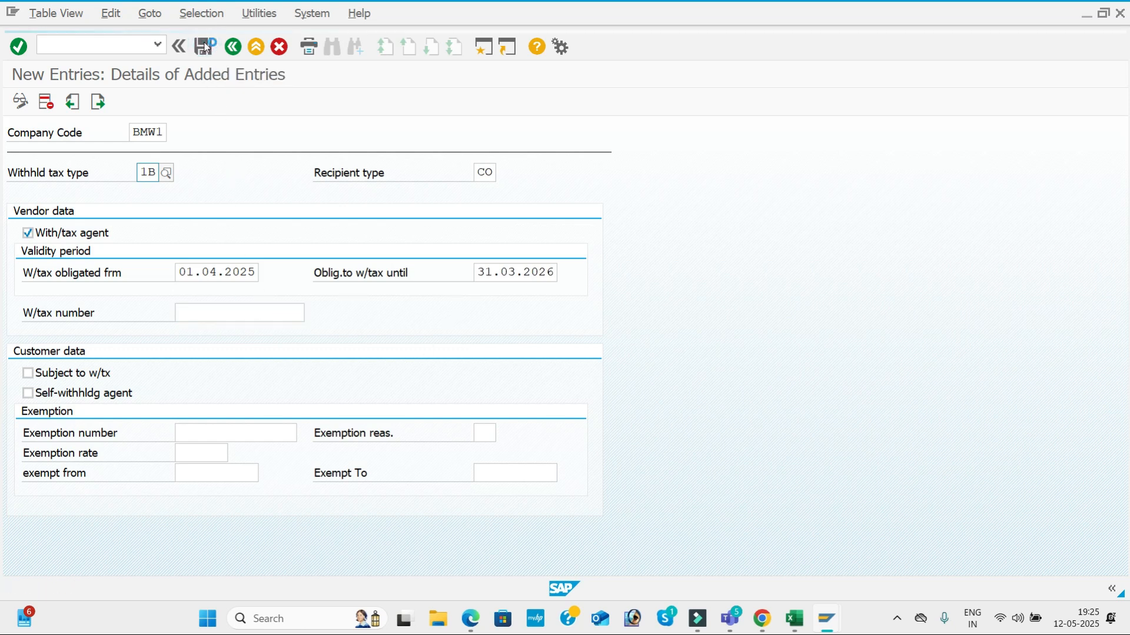
pyautogui.click(317, 294)
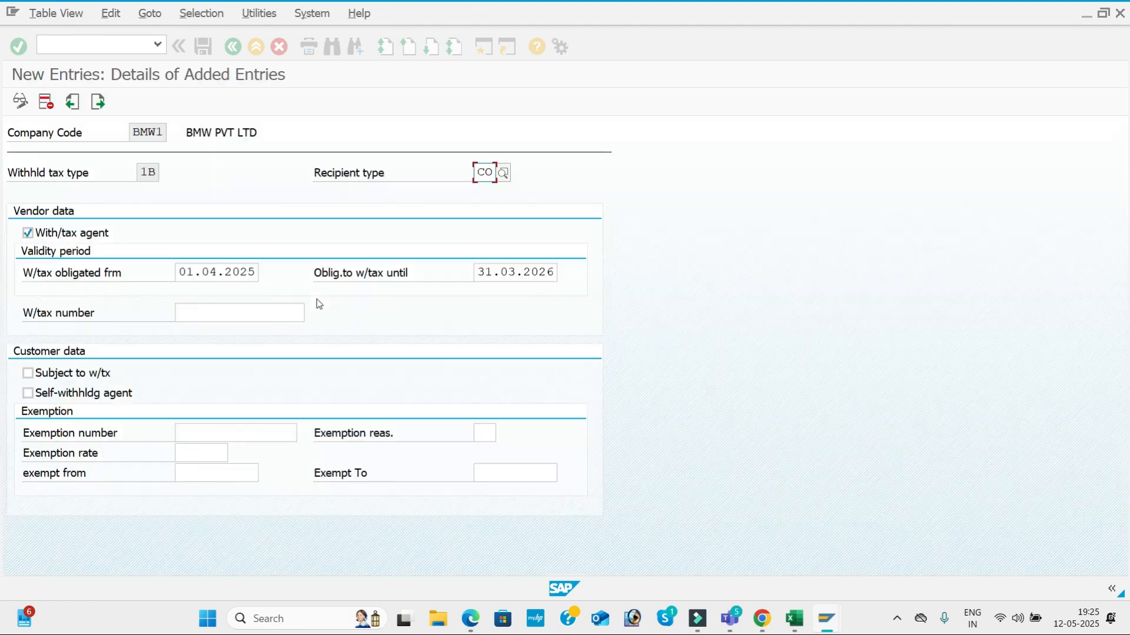
# Move on to the next new entry and enter BMW1 as its company code.
pyautogui.click(97, 101)
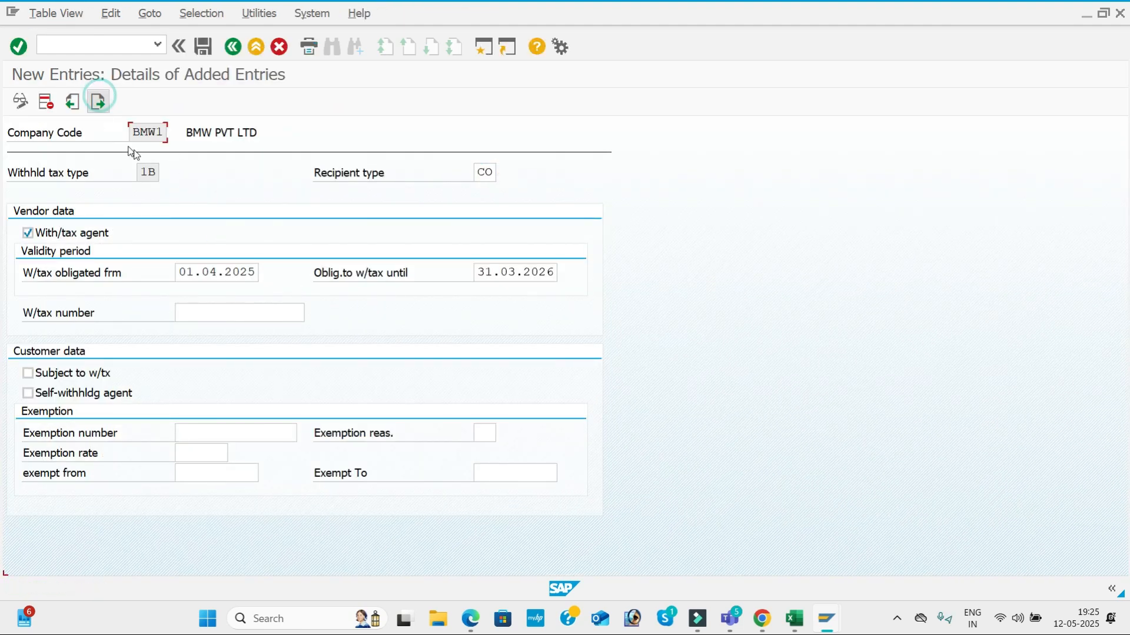
pyautogui.write('BMW1')
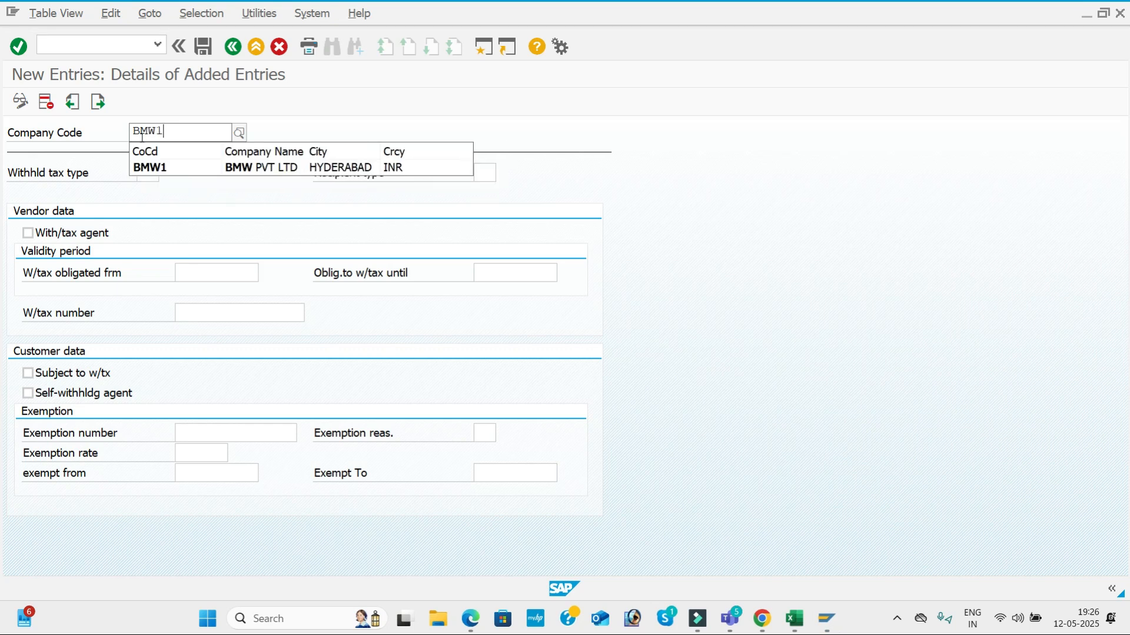
pyautogui.click(189, 171)
pyautogui.click(152, 175)
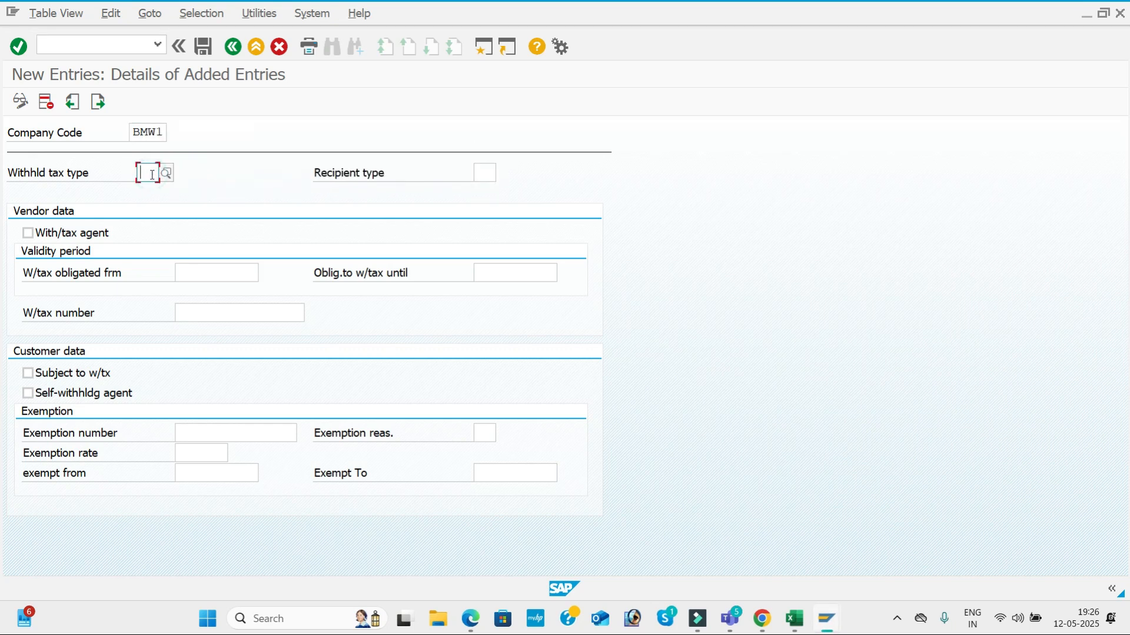
pyautogui.write('1W')
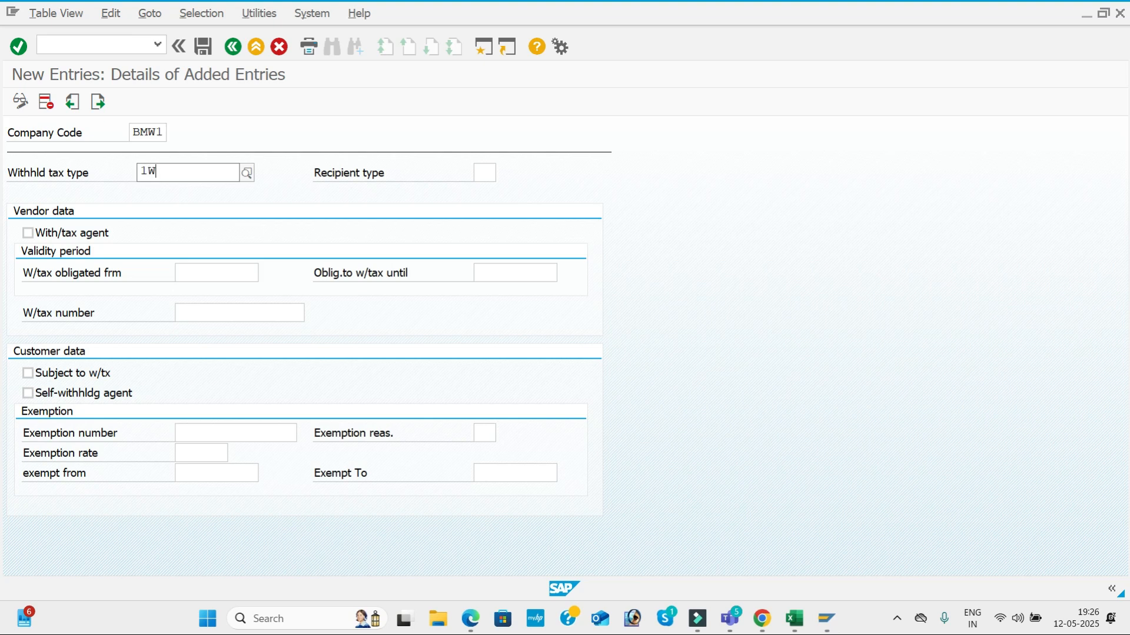
pyautogui.press('BackSpace')
pyautogui.press('BackSpace')
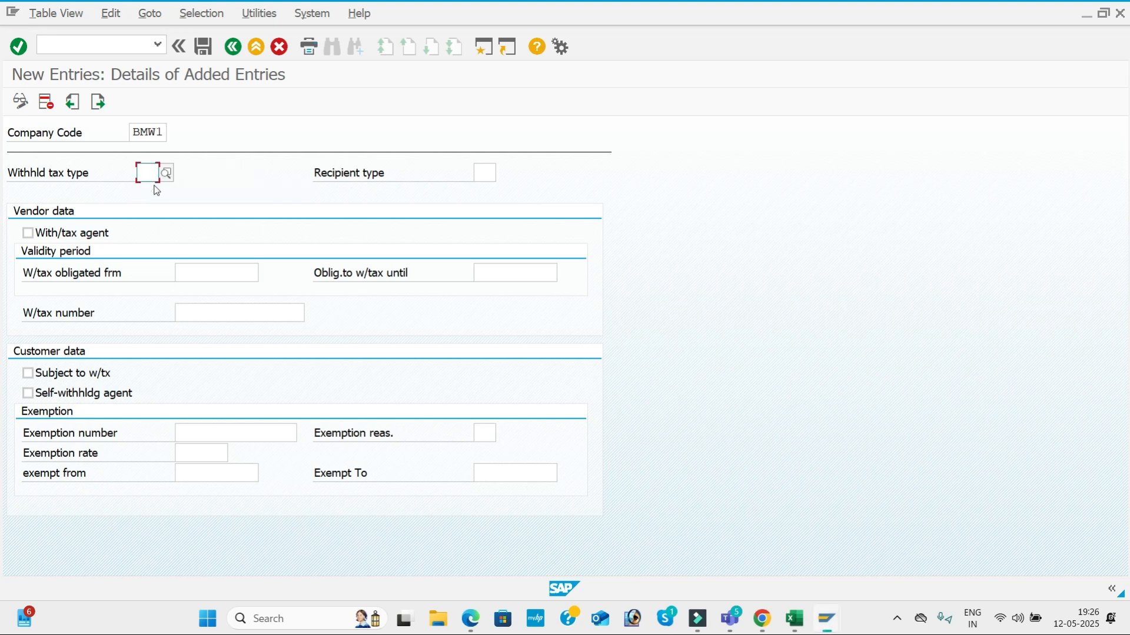
# Check the payment posting tax types in Excel, then set withholding tax type 1M and recipient type CO in SAP.
pyautogui.hotkey('alt', 'Tab')
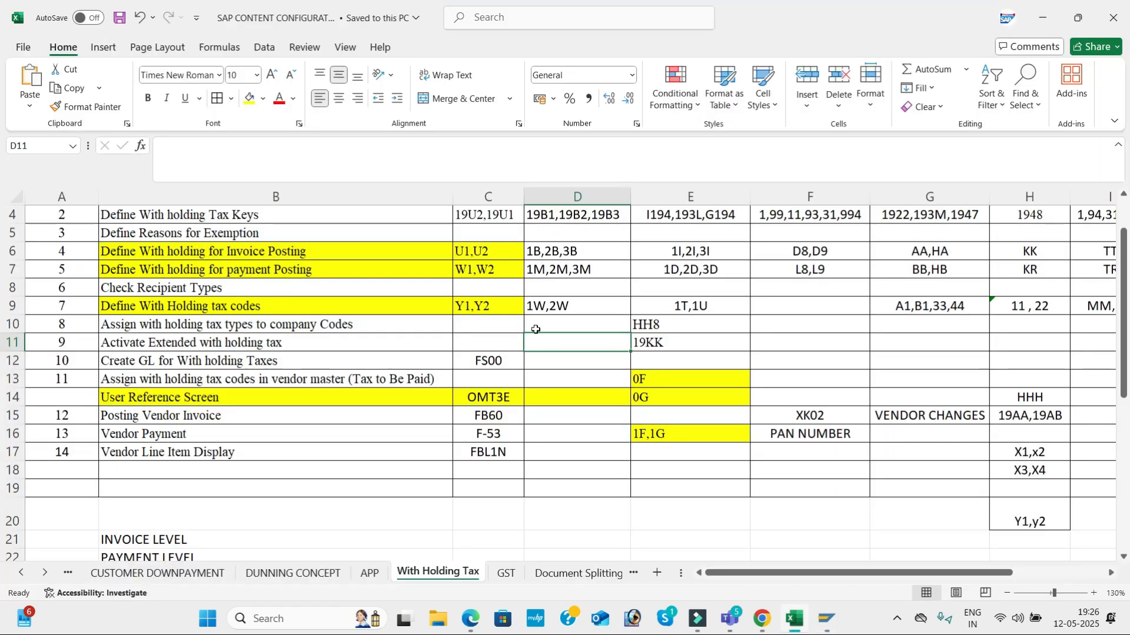
pyautogui.click(537, 252)
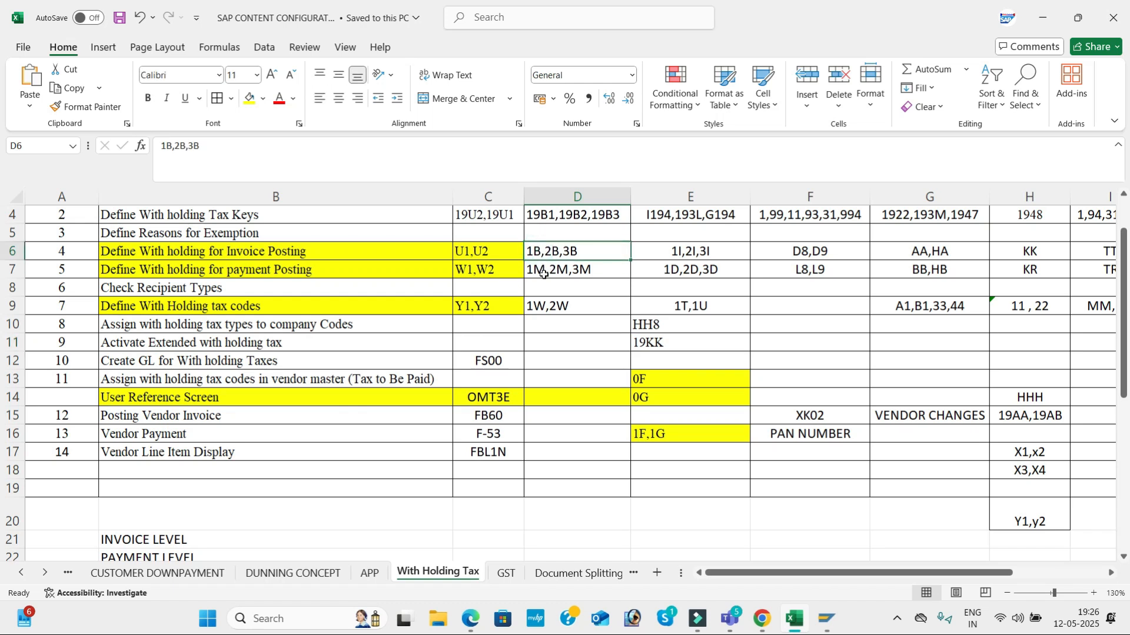
pyautogui.hotkey('alt', 'Tab')
pyautogui.write('1M')
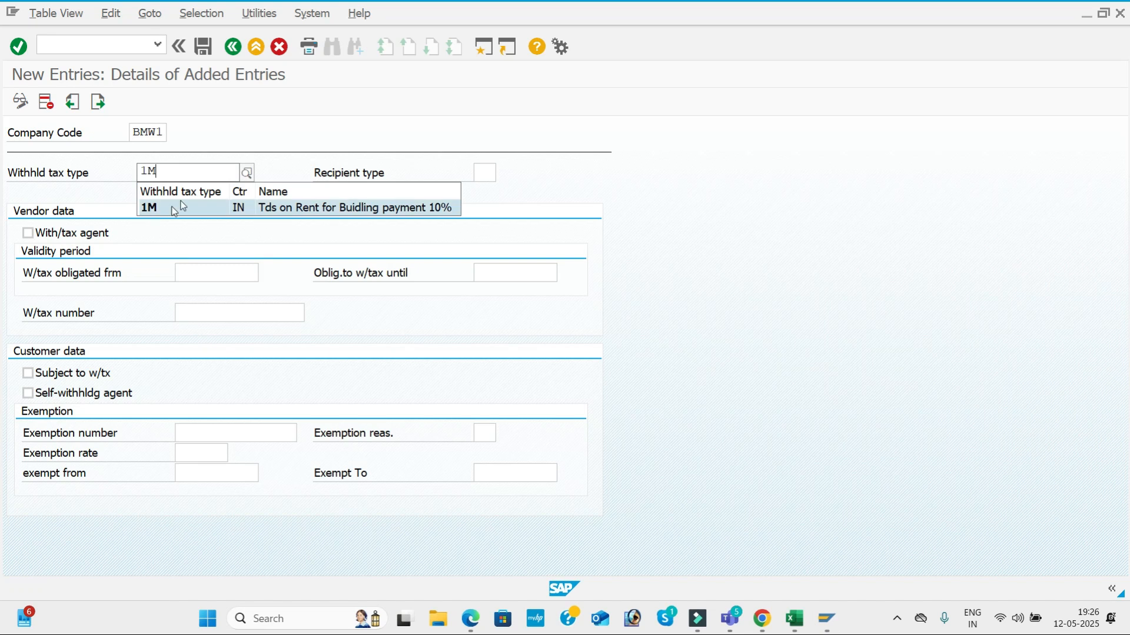
pyautogui.click(183, 208)
pyautogui.click(484, 173)
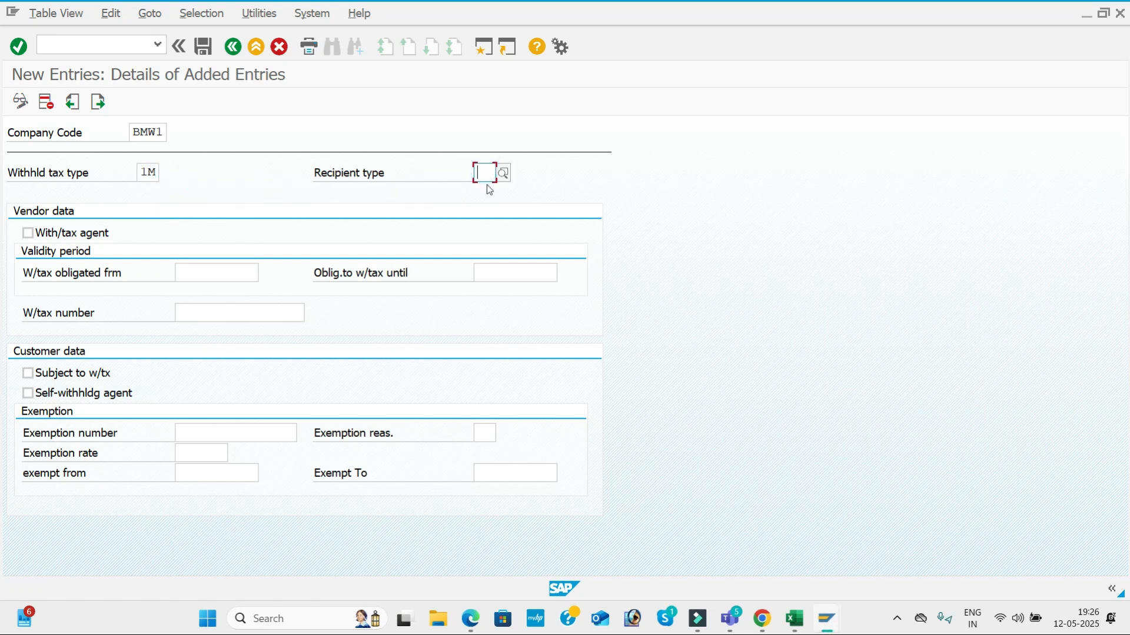
pyautogui.click(485, 189)
# Mark the 1M entry as With/tax agent, obligated from 01.04.2025 until 31.03.2026, save it and return to the assignment overview.
pyautogui.click(28, 233)
pyautogui.click(203, 268)
pyautogui.click(216, 287)
pyautogui.click(522, 264)
pyautogui.click(515, 289)
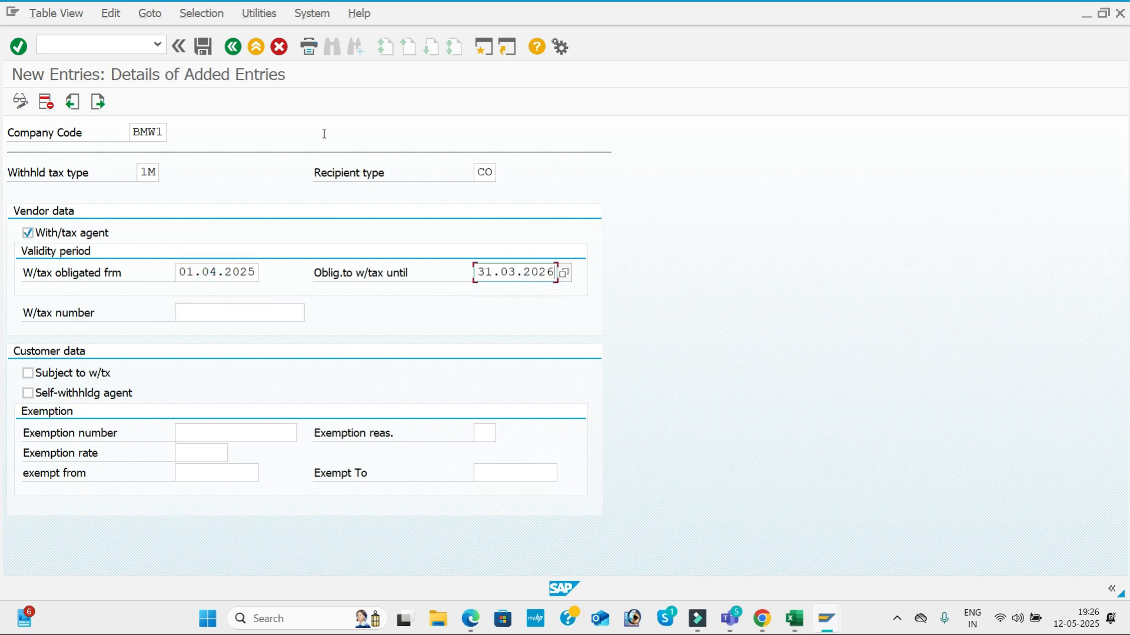
pyautogui.click(203, 46)
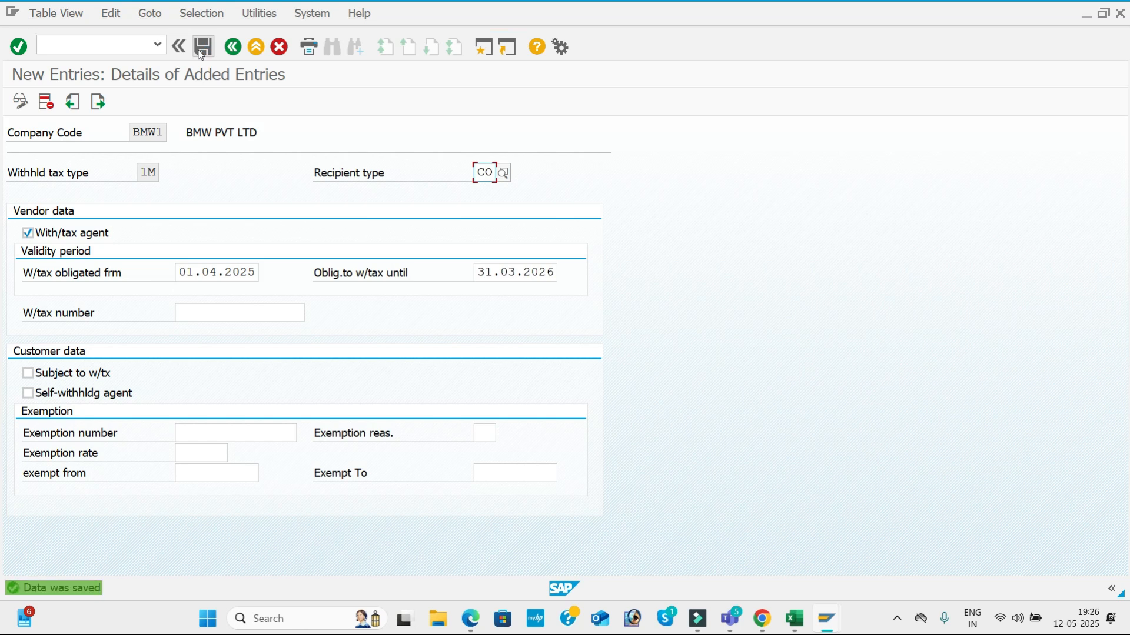
pyautogui.click(233, 48)
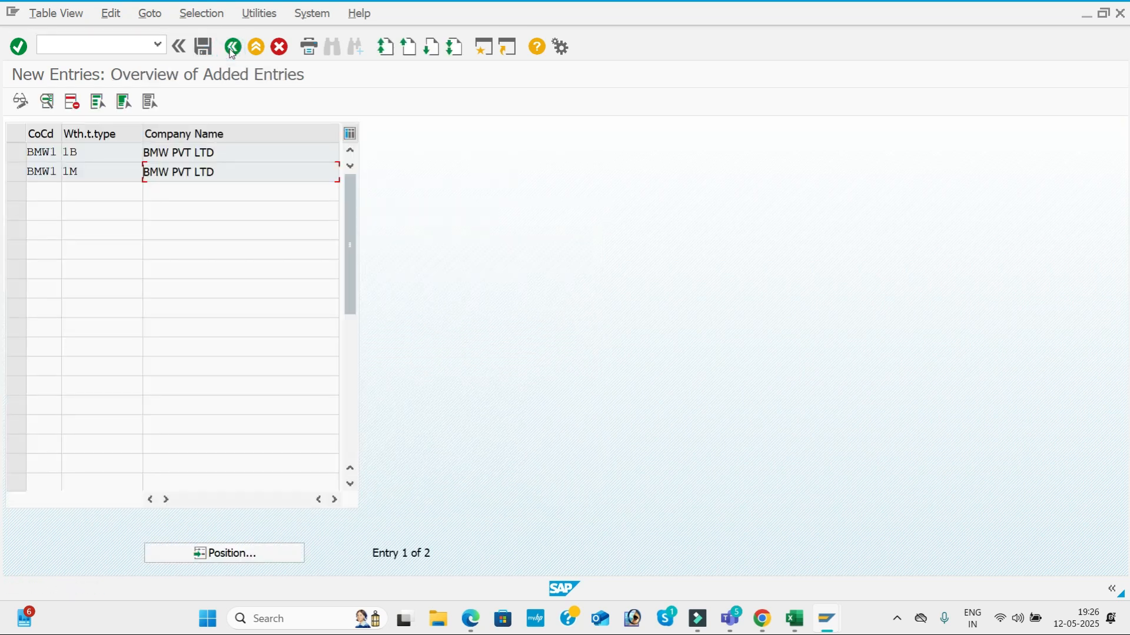
pyautogui.click(233, 48)
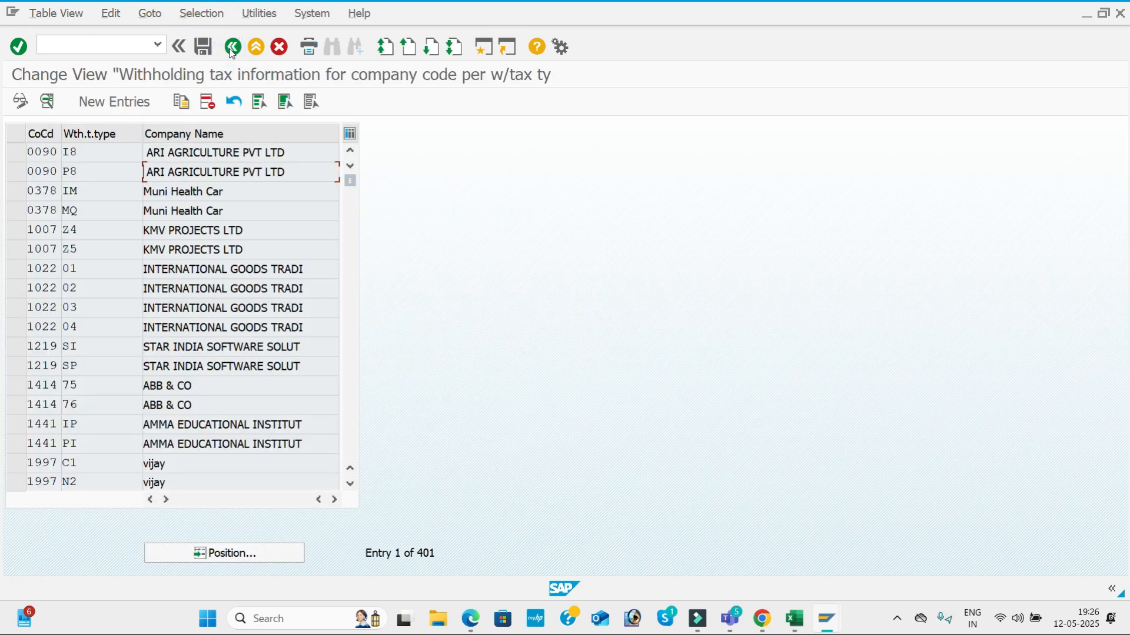
# Check the next configuration step in Excel, then open Activate Extended Withholding Tax under Company Code in SAP.
pyautogui.hotkey('alt', 'Tab')
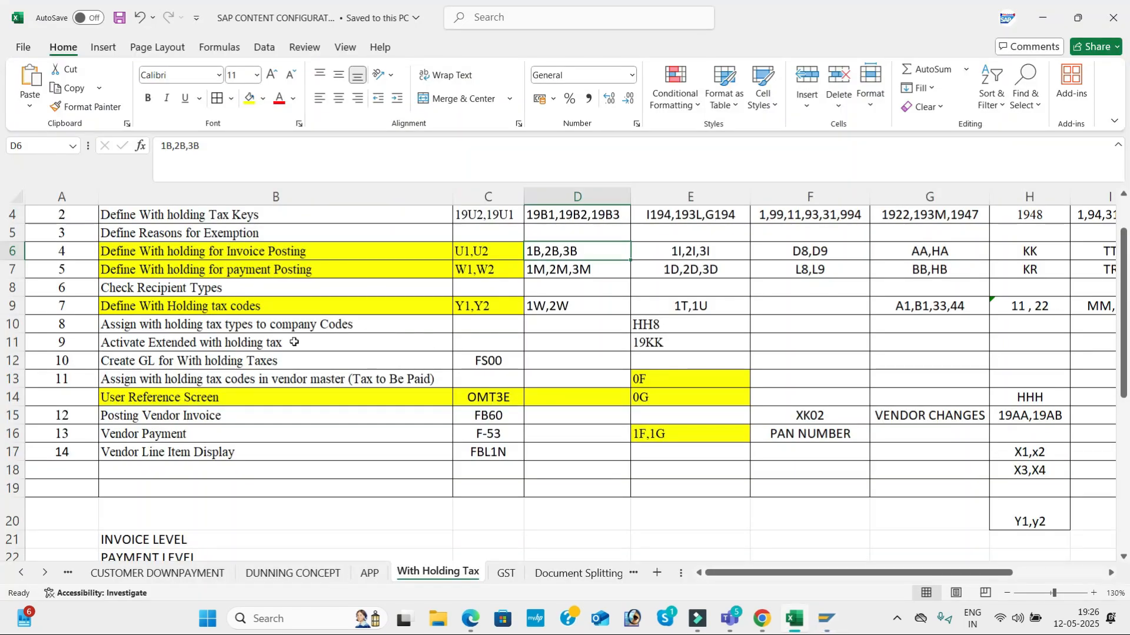
pyautogui.click(294, 343)
pyautogui.hotkey('alt', 'Tab')
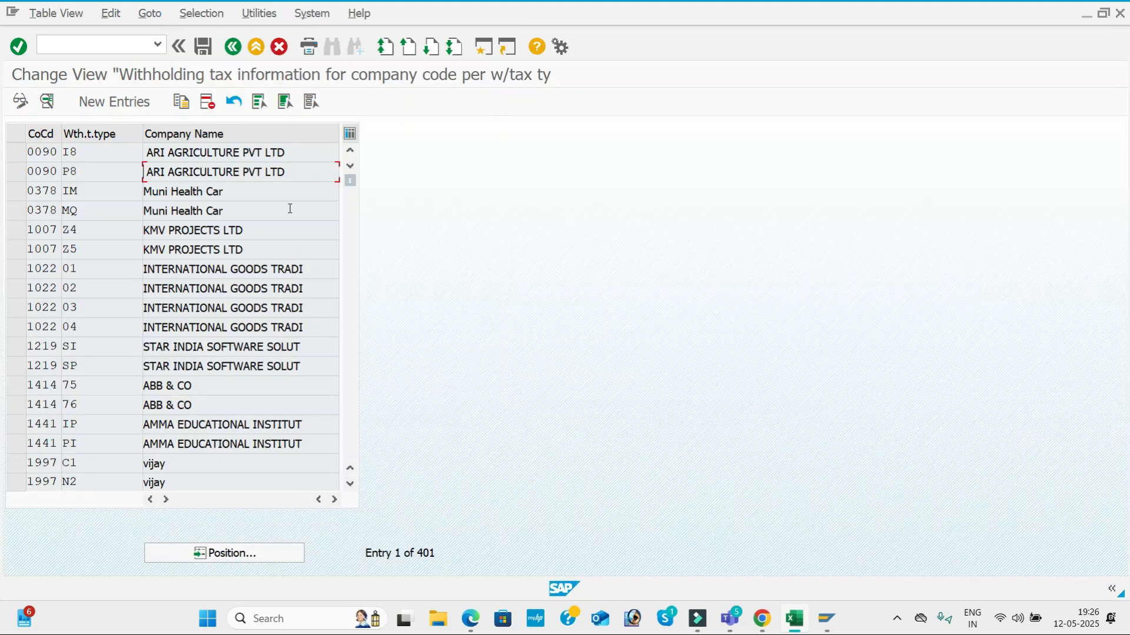
pyautogui.click(231, 50)
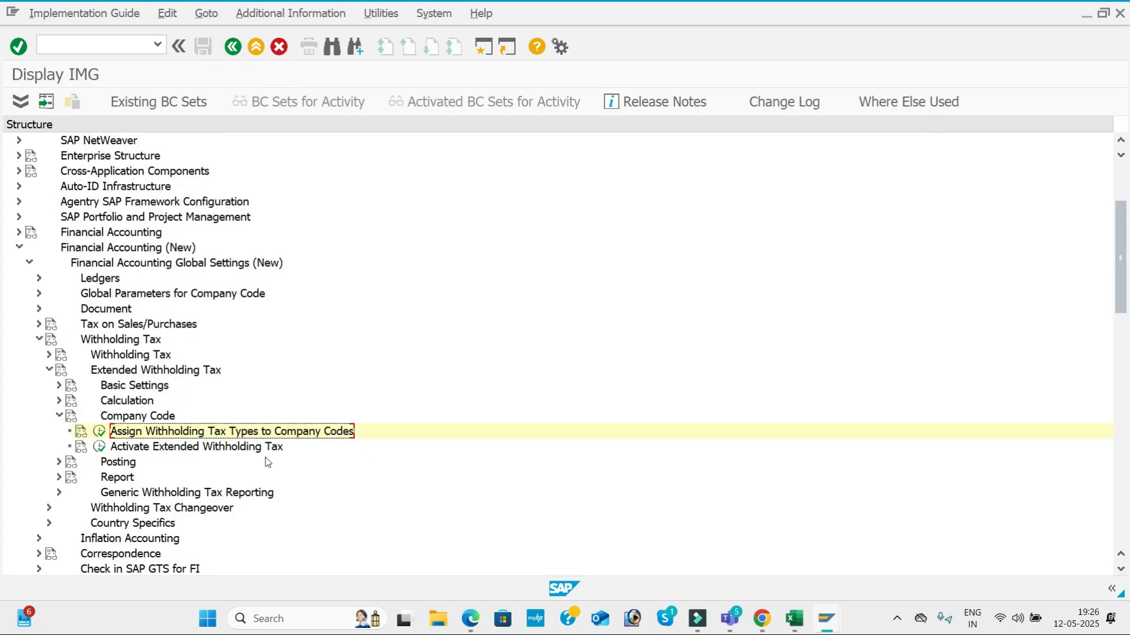
pyautogui.click(98, 447)
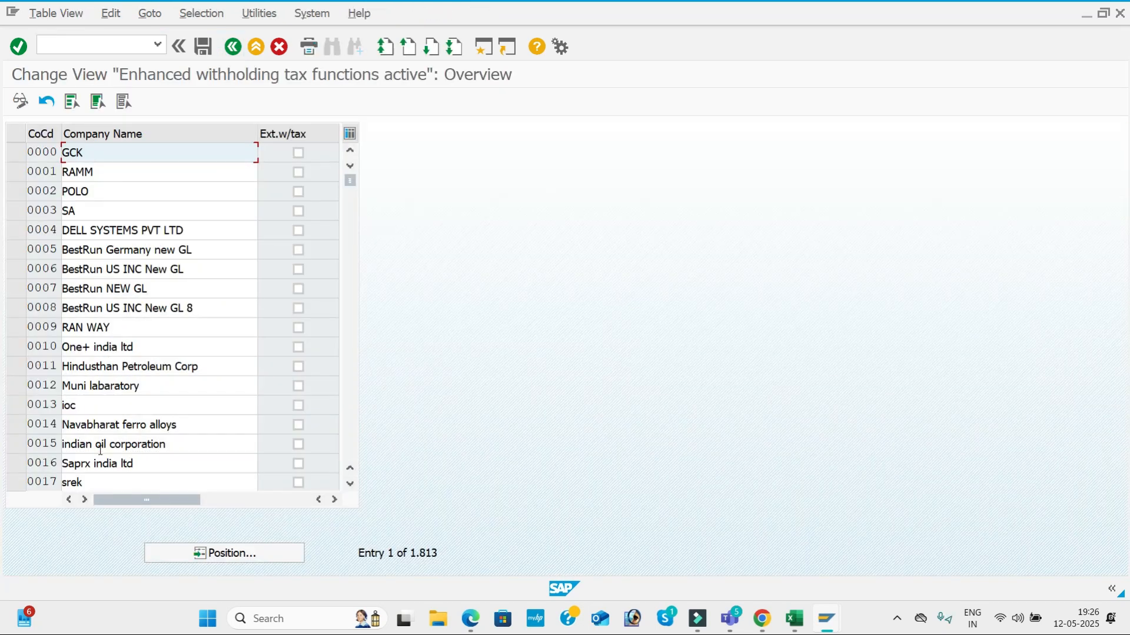
# Position the extended withholding tax activation list at company code BMW1.
pyautogui.click(243, 554)
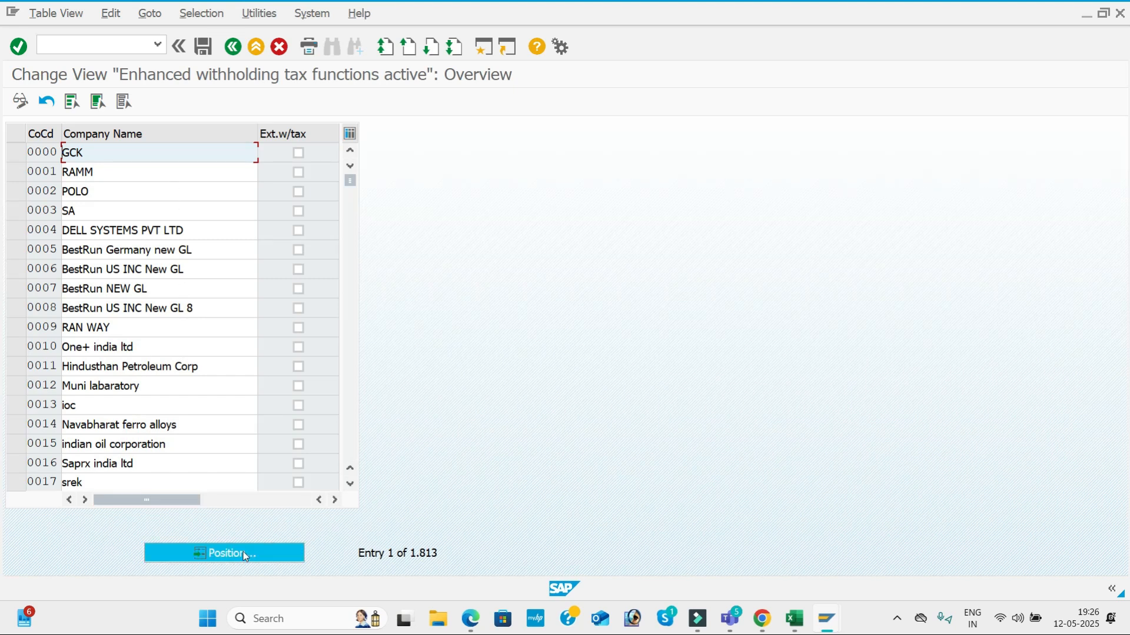
pyautogui.write('BMW1')
pyautogui.press('Return')
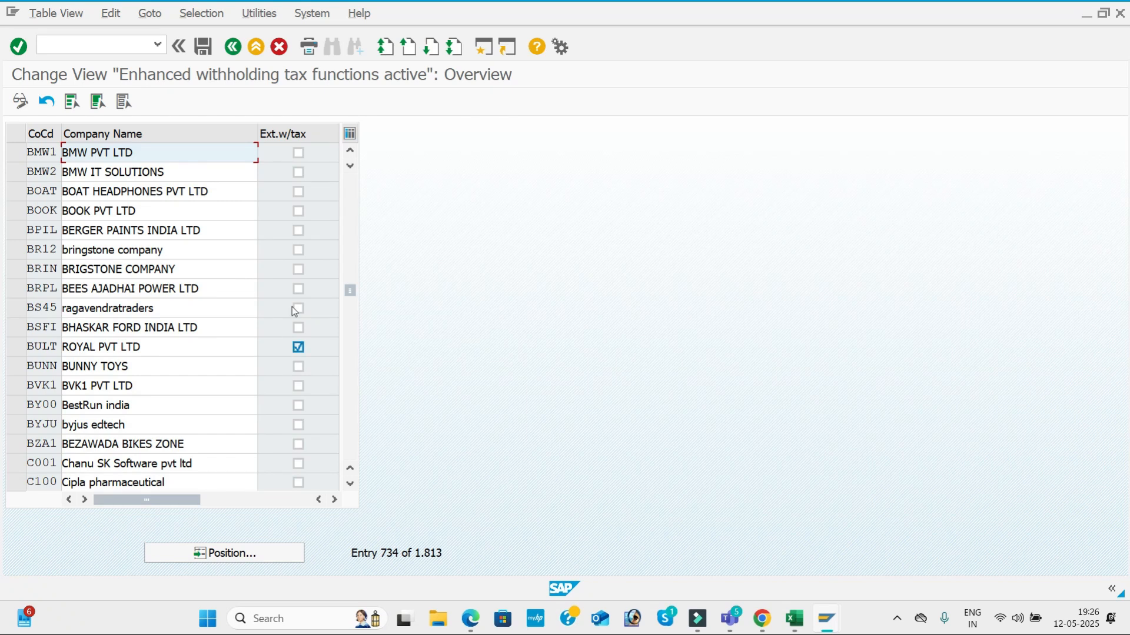
# Activate extended withholding tax for company code BMW1 and save it to customizing request MAHK913323.
pyautogui.click(298, 153)
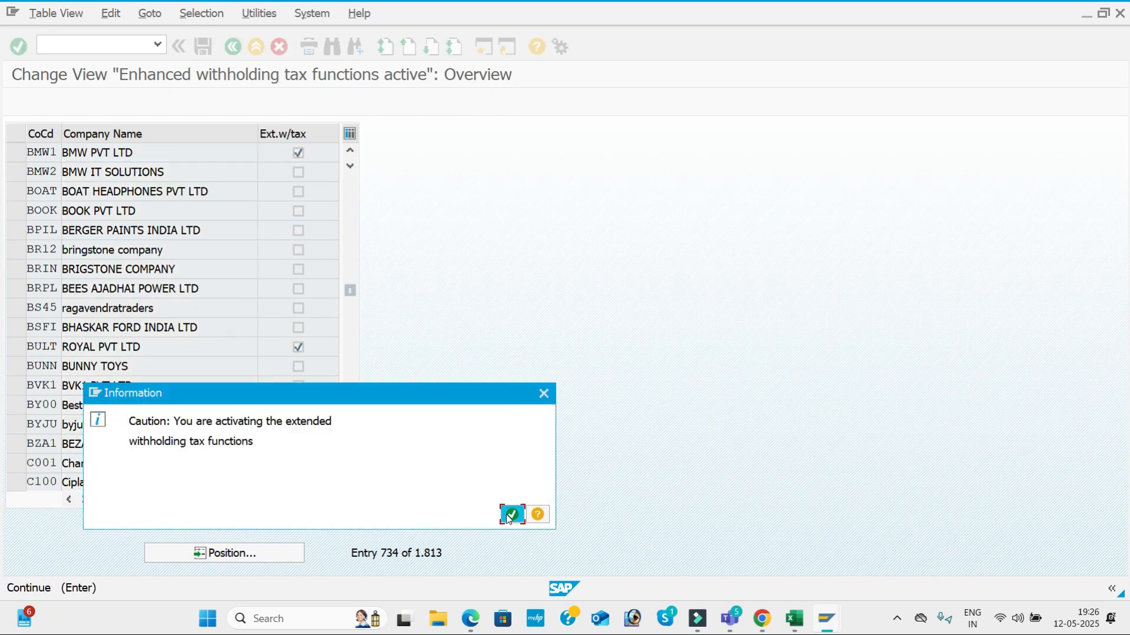
pyautogui.click(512, 514)
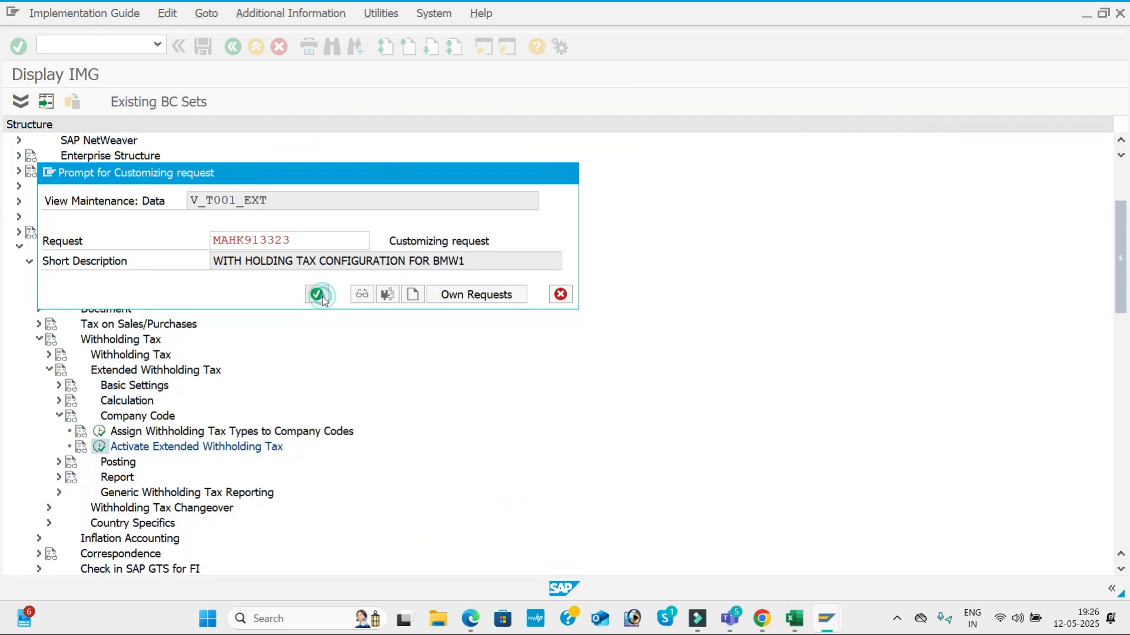
pyautogui.click(320, 296)
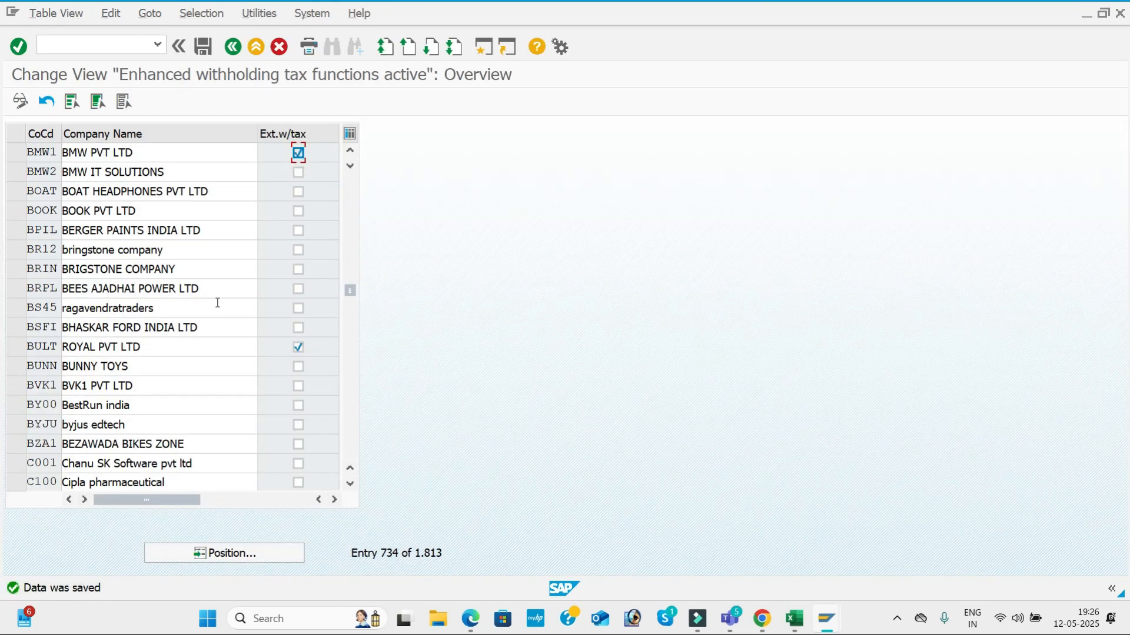
# Check the next configuration step in Excel, then examine the TDS G/L account creation pages in the withholding tax PDF guide.
pyautogui.hotkey('alt', 'Tab')
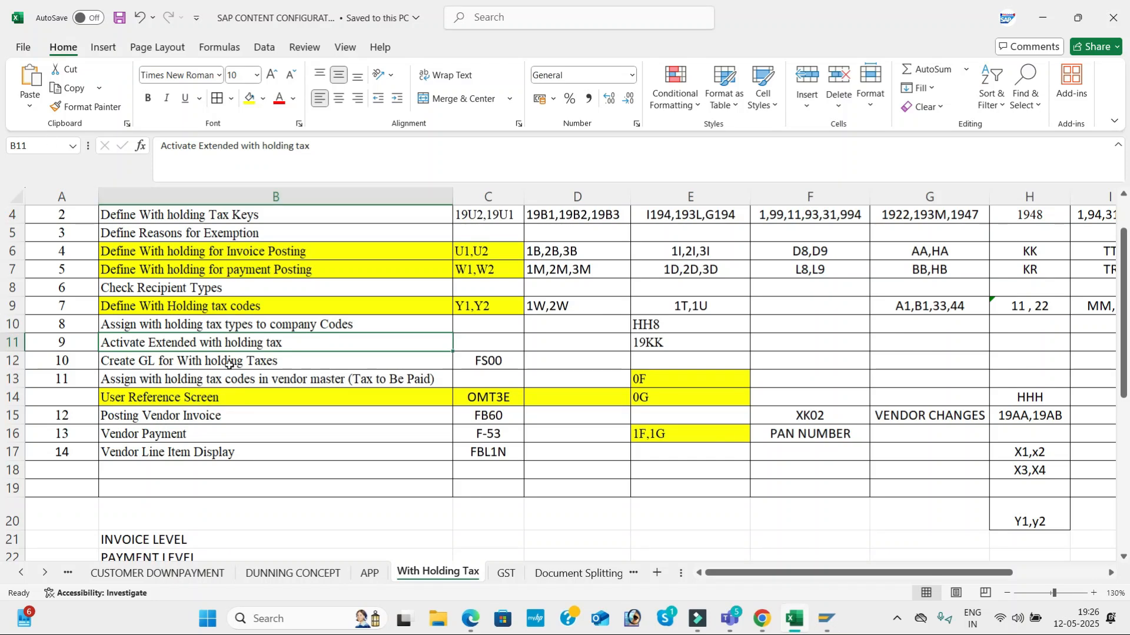
pyautogui.click(471, 359)
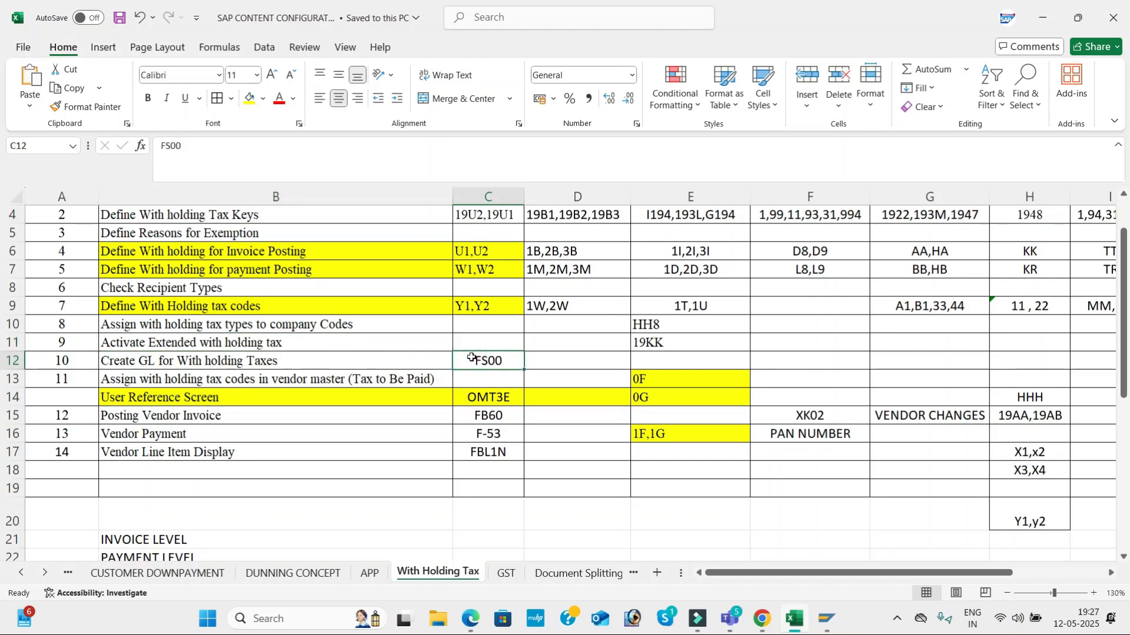
pyautogui.hotkey('alt', 'Tab')
pyautogui.scroll(-10, 592, 312)
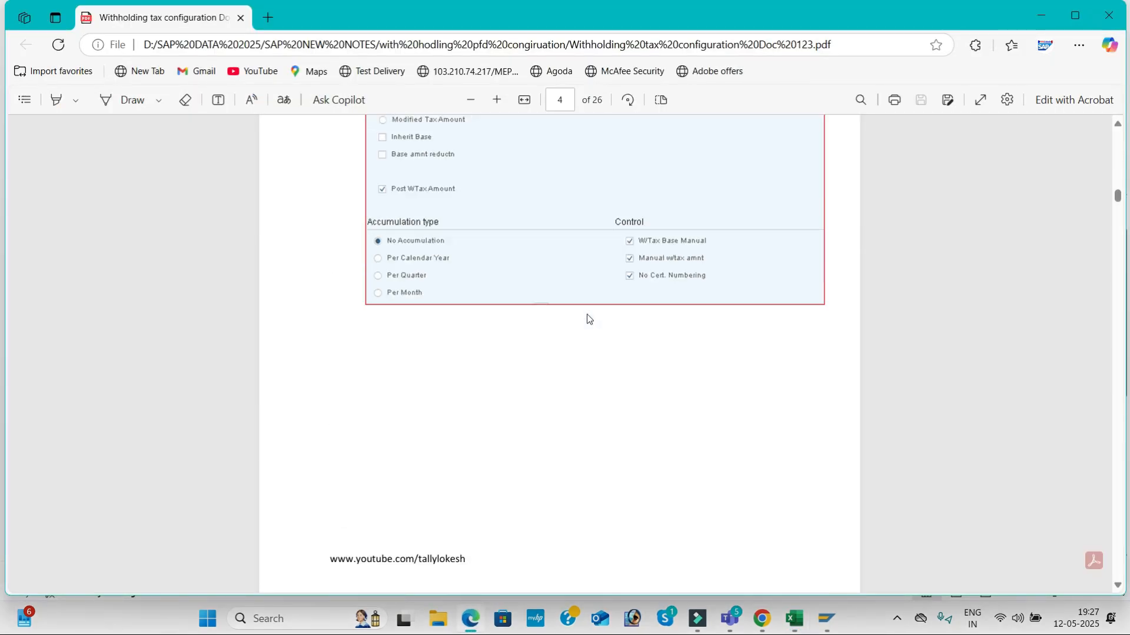
pyautogui.scroll(-20, 584, 308)
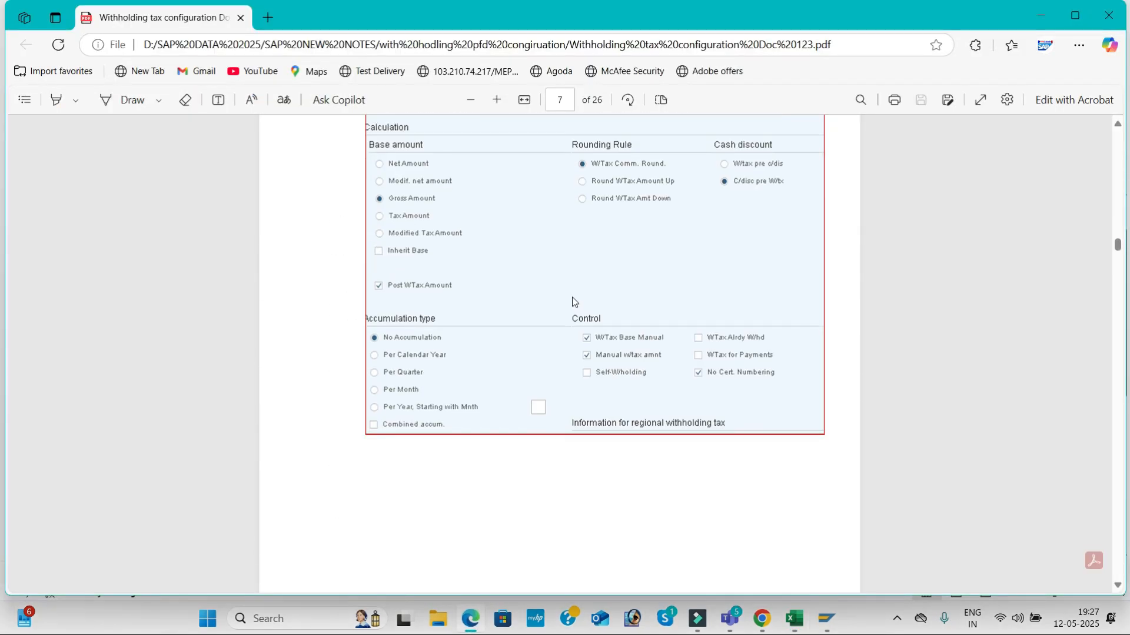
pyautogui.scroll(-20, 569, 301)
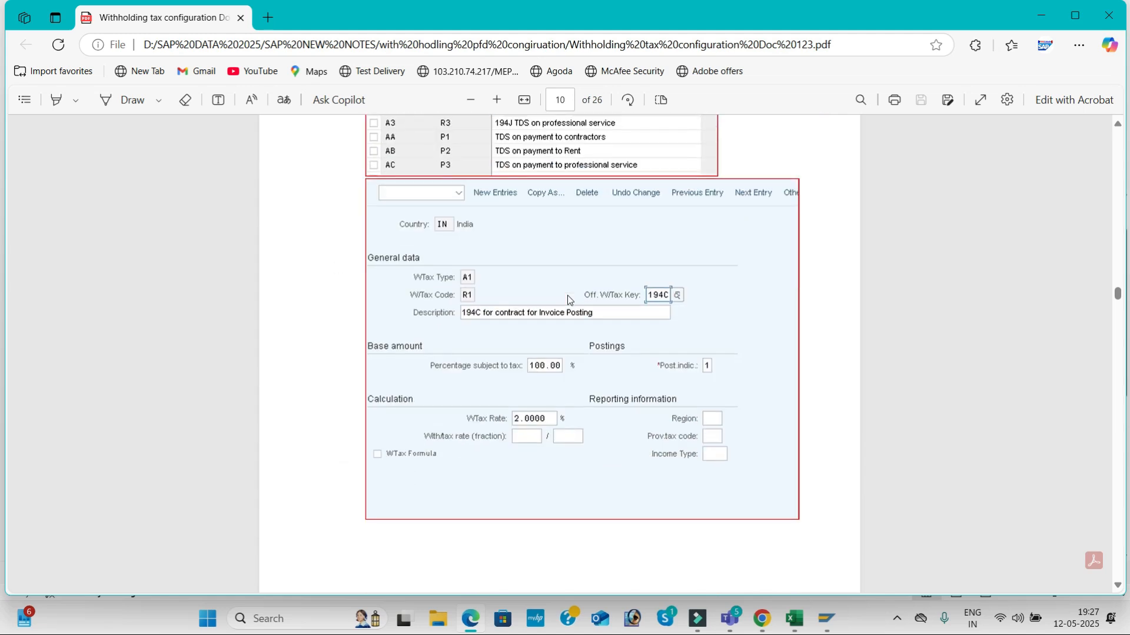
pyautogui.scroll(-20, 569, 301)
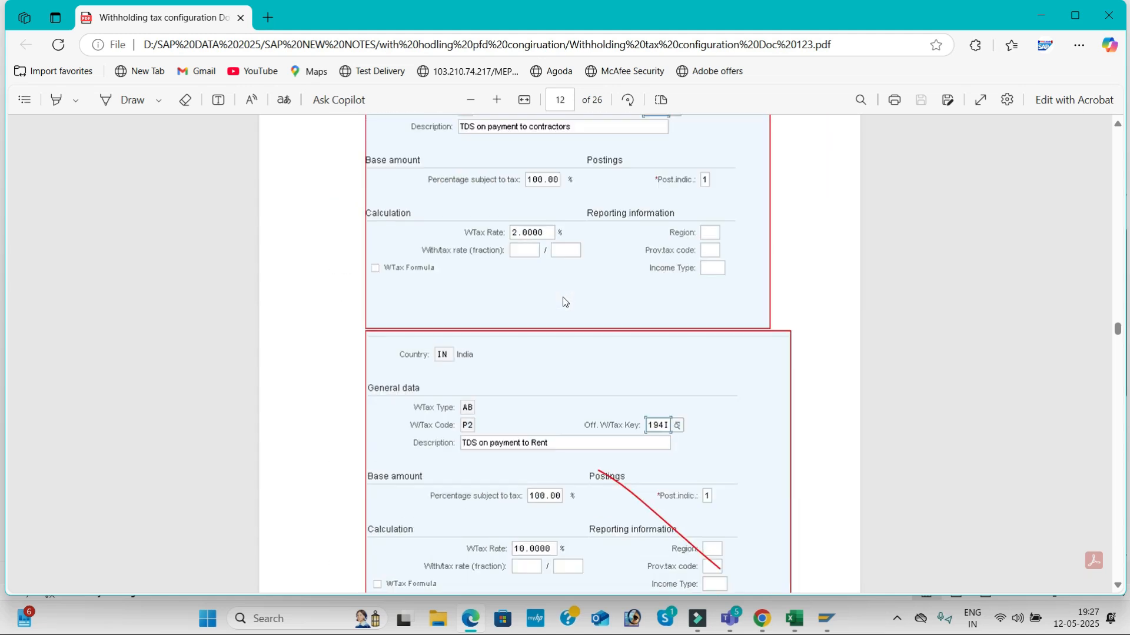
pyautogui.scroll(-20, 562, 303)
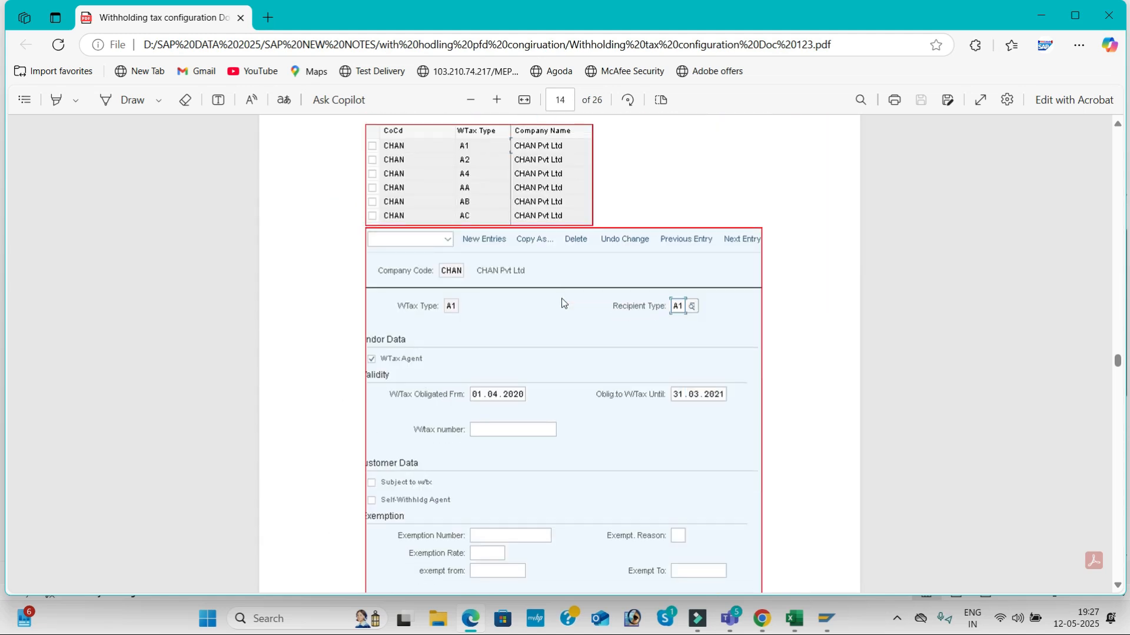
pyautogui.scroll(-15, 562, 303)
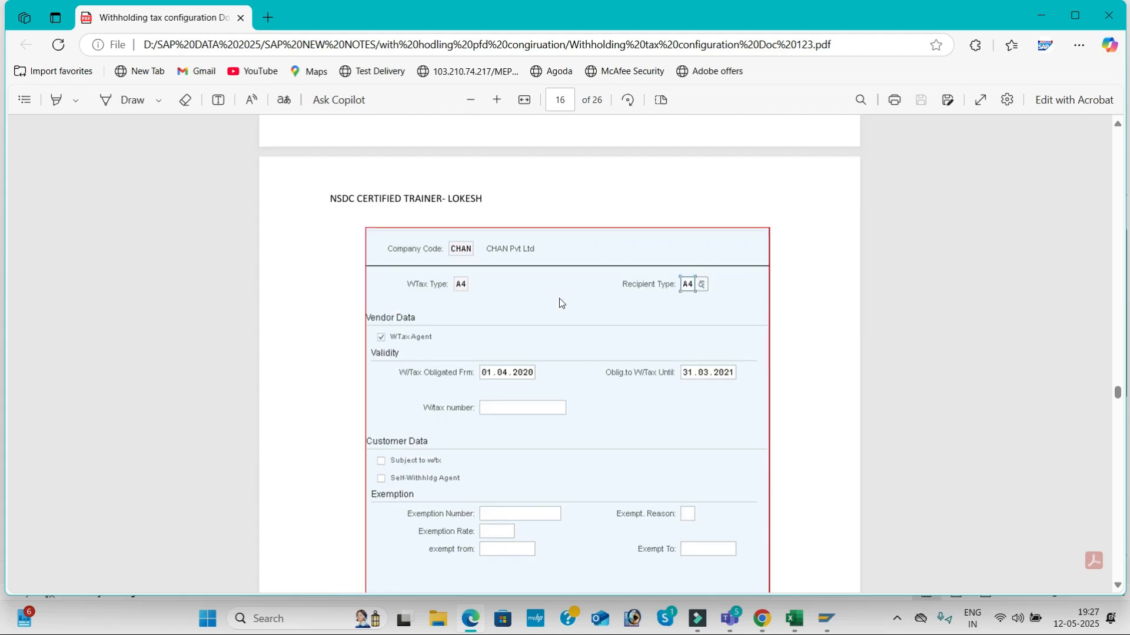
pyautogui.scroll(-20, 562, 303)
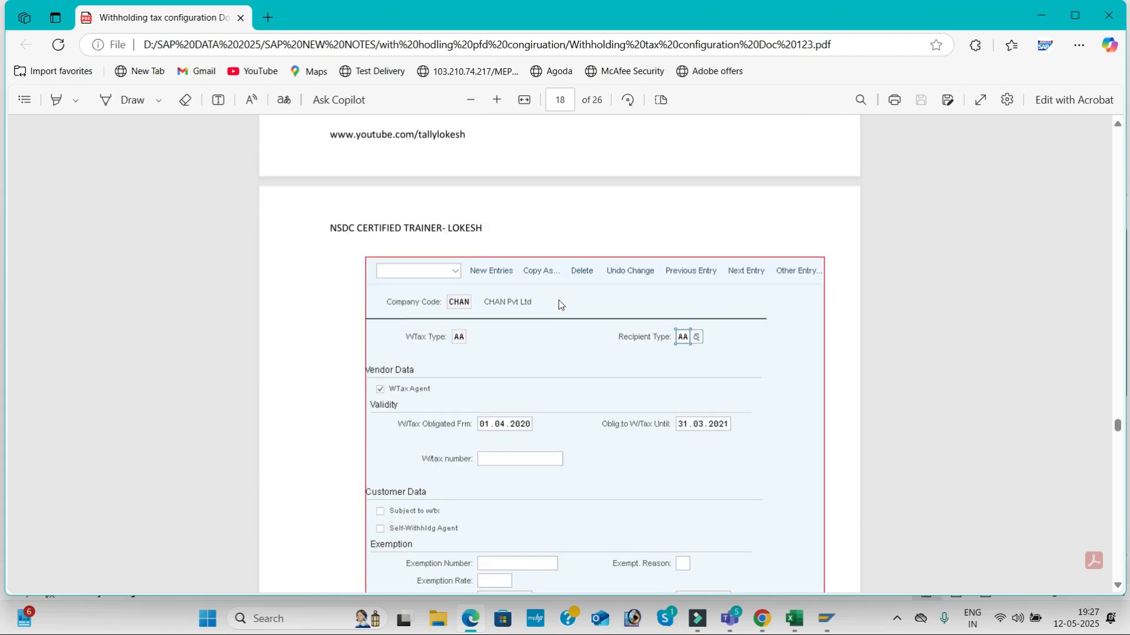
pyautogui.scroll(-10, 560, 304)
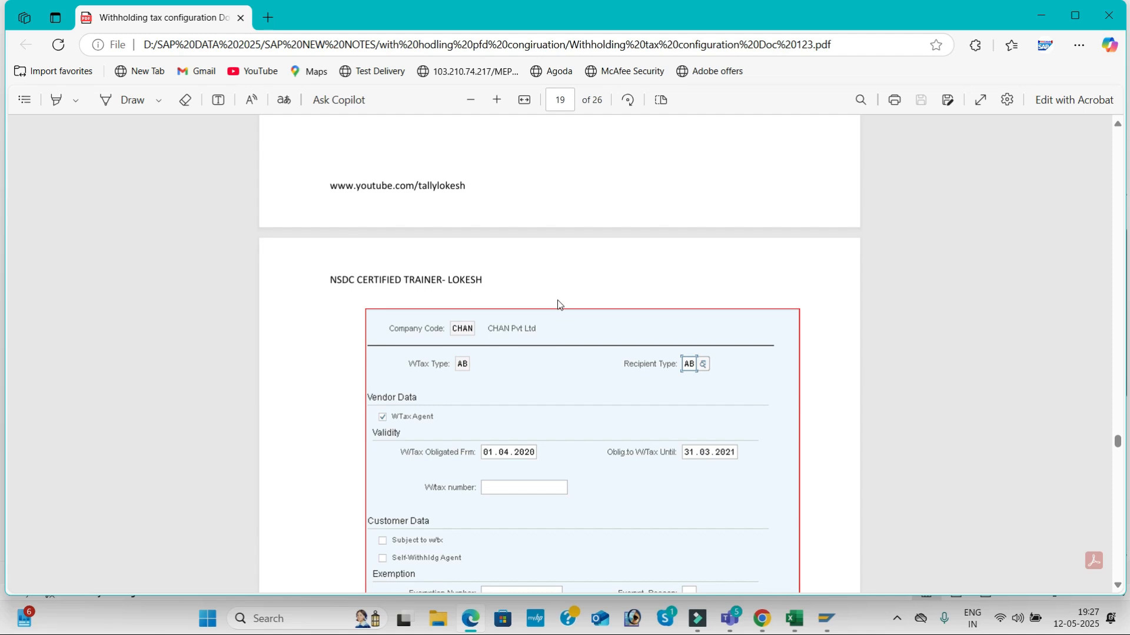
pyautogui.scroll(-10, 560, 304)
pyautogui.scroll(-20, 558, 304)
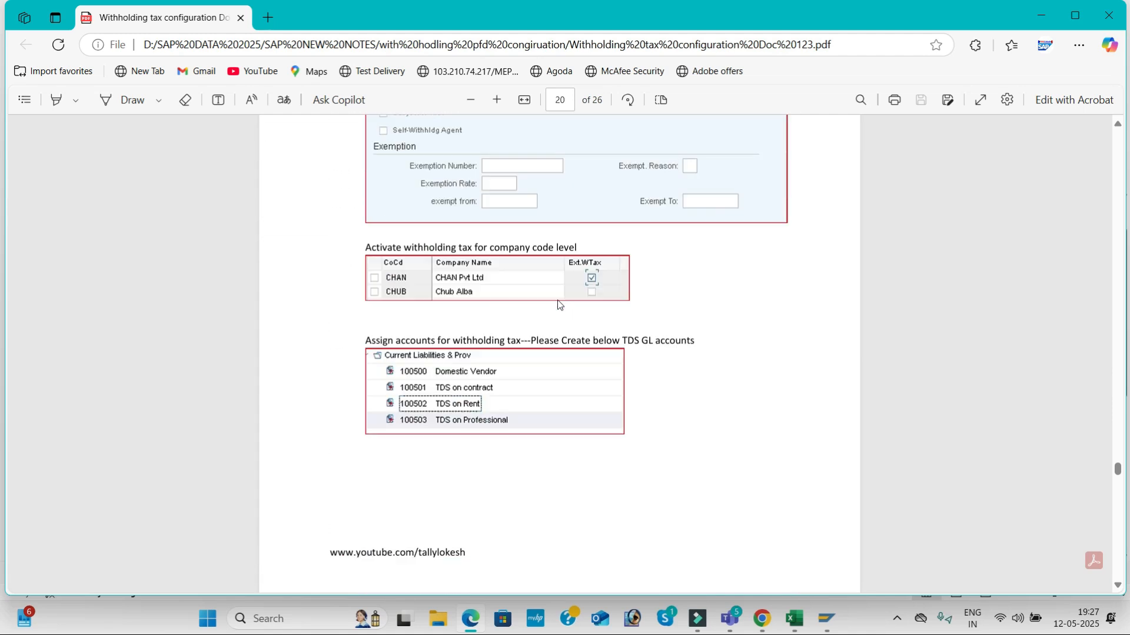
pyautogui.scroll(-7, 555, 302)
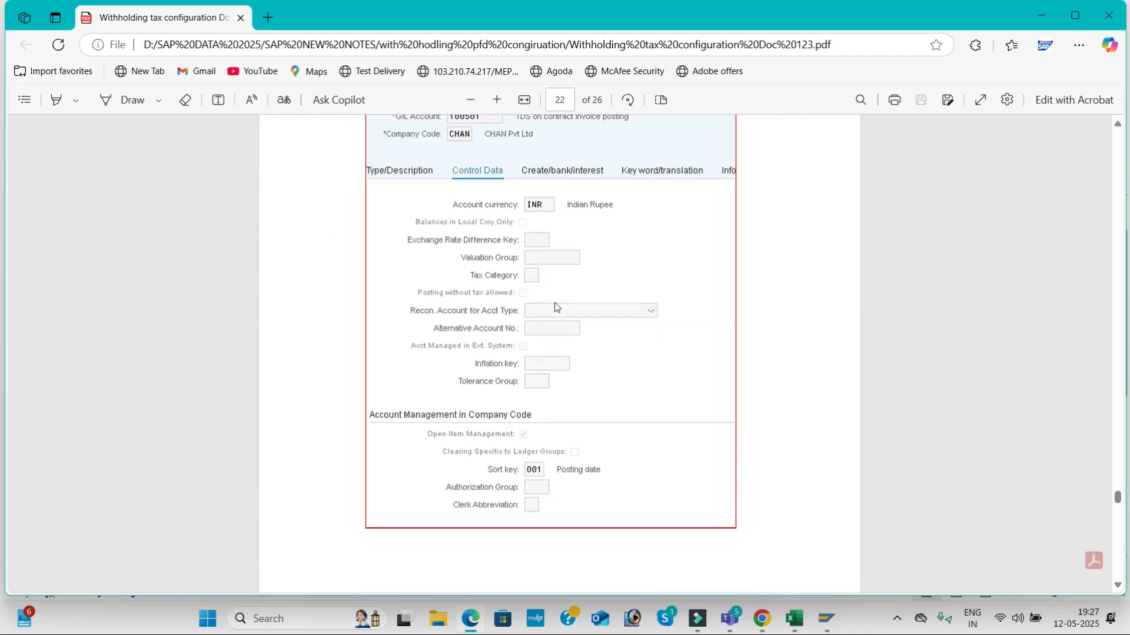
pyautogui.scroll(8, 555, 301)
pyautogui.scroll(-9, 557, 303)
pyautogui.scroll(4, 556, 304)
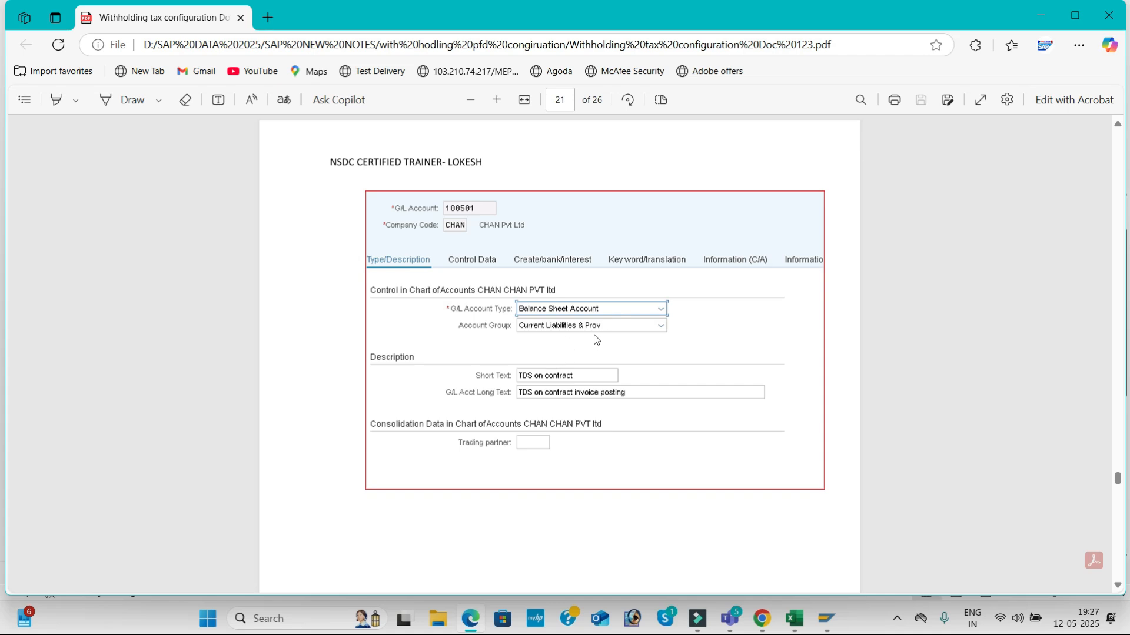
# Return to SAP, open transaction FS00 and expand the Current Liabilities accounts of company code BMW1.
pyautogui.hotkey('alt', 'Tab')
pyautogui.hotkey('alt', 'Tab')
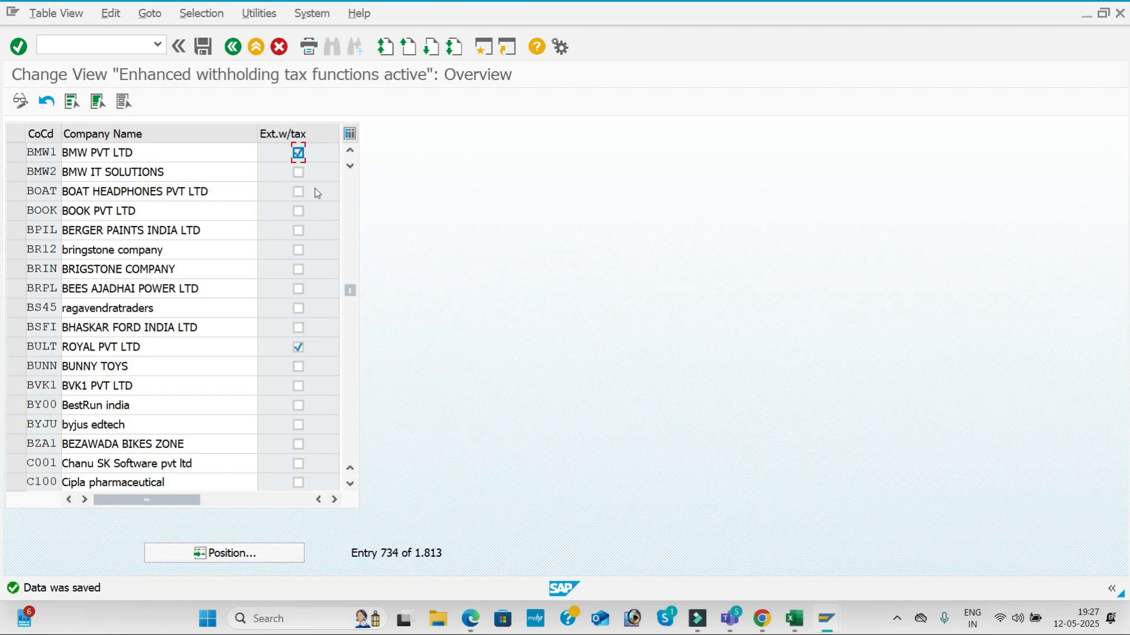
pyautogui.click(112, 46)
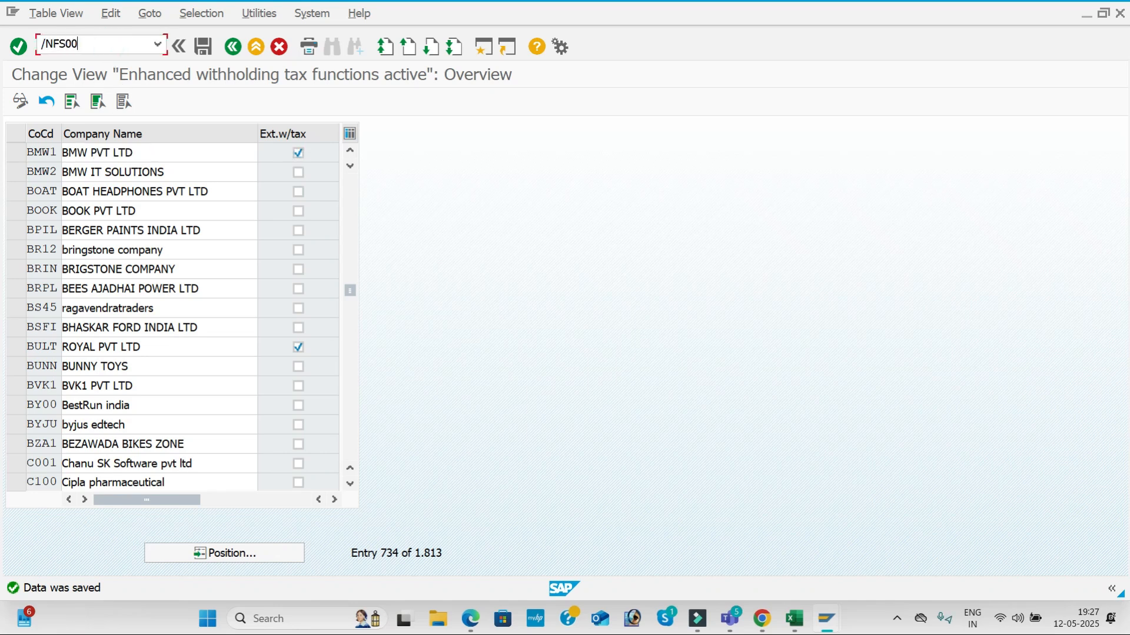
pyautogui.press('Return')
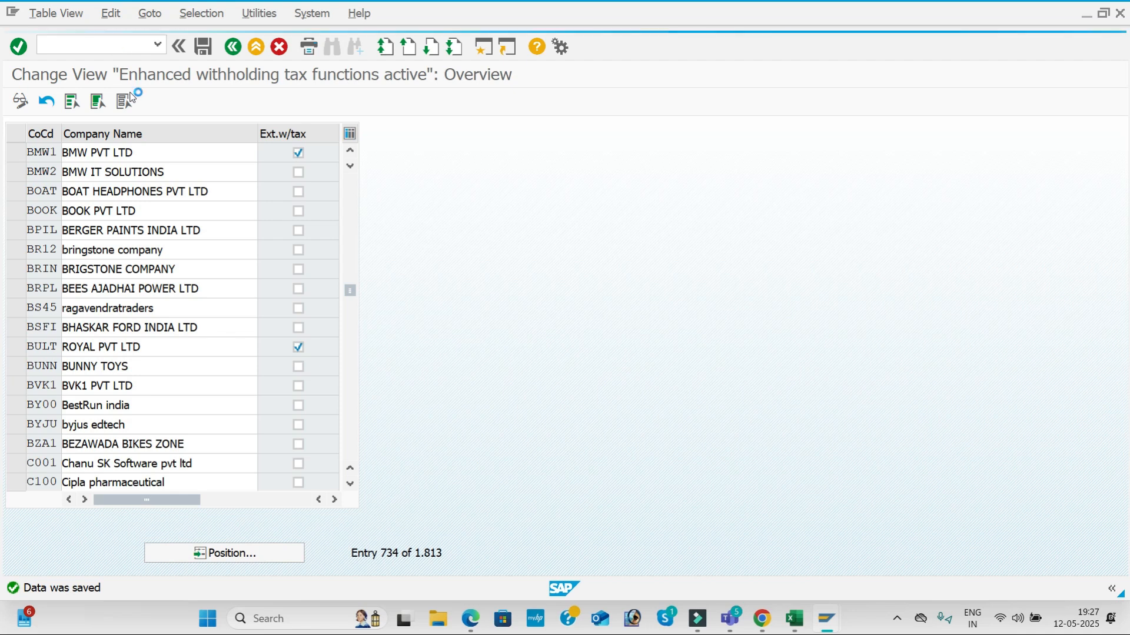
pyautogui.click(14, 198)
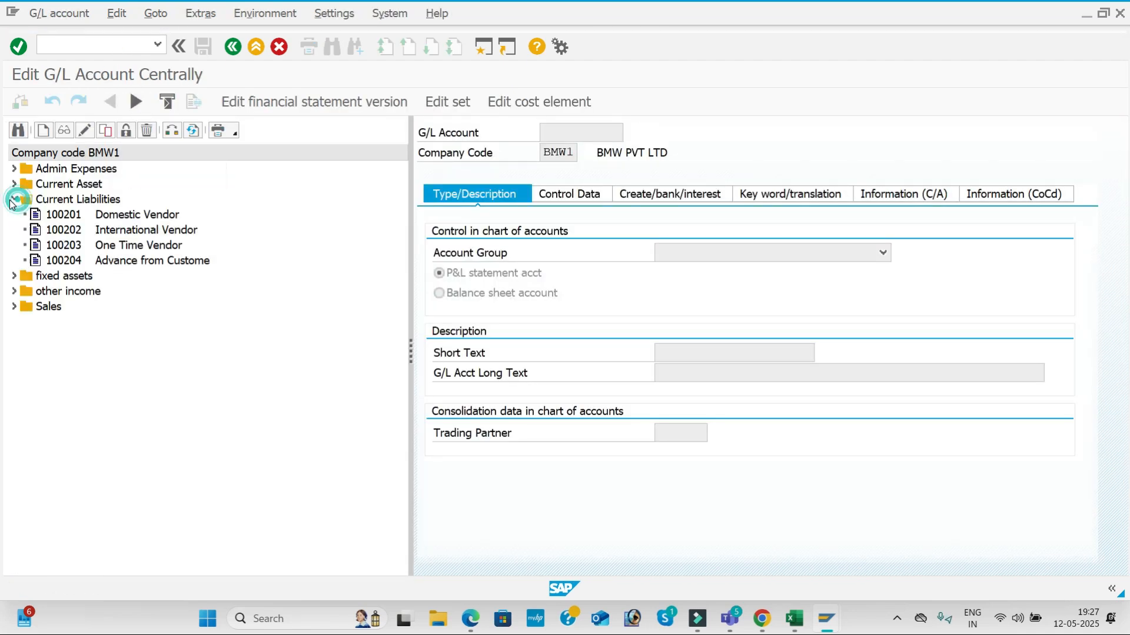
# Create G/L account 100205 in BMW1 using account 100204 as the template.
pyautogui.click(60, 263)
pyautogui.rightClick(62, 261)
pyautogui.click(89, 307)
pyautogui.click(251, 284)
pyautogui.press('BackSpace')
pyautogui.write('5')
pyautogui.press('Return')
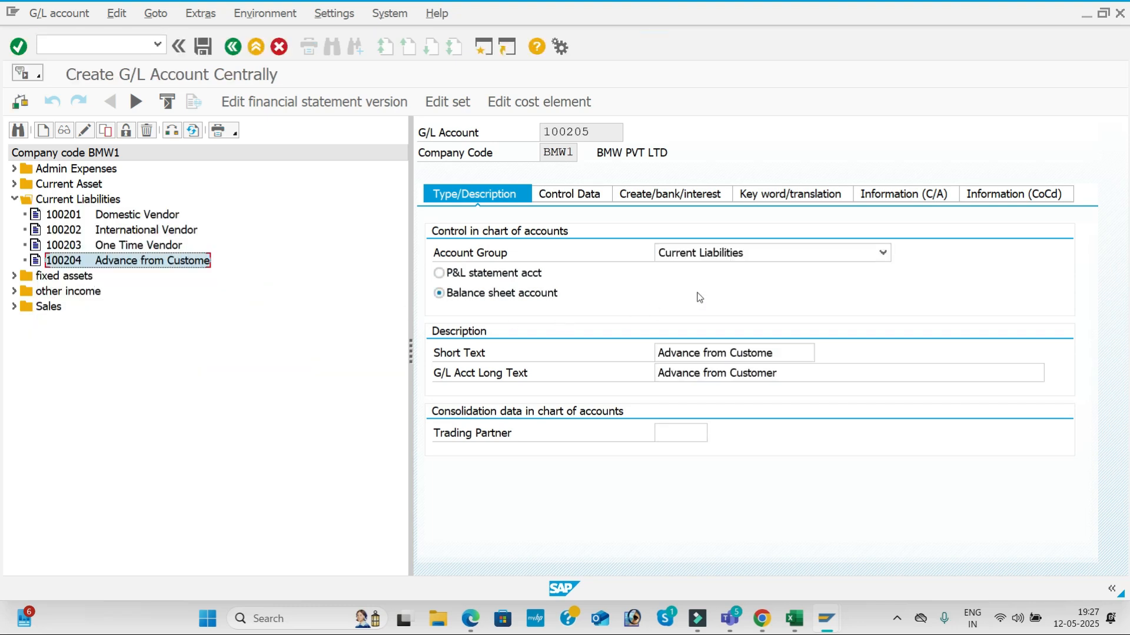
# Set the short text and long text of G/L account 100205 to TDS ON RENT and widen the account details area.
pyautogui.tripleClick(754, 353)
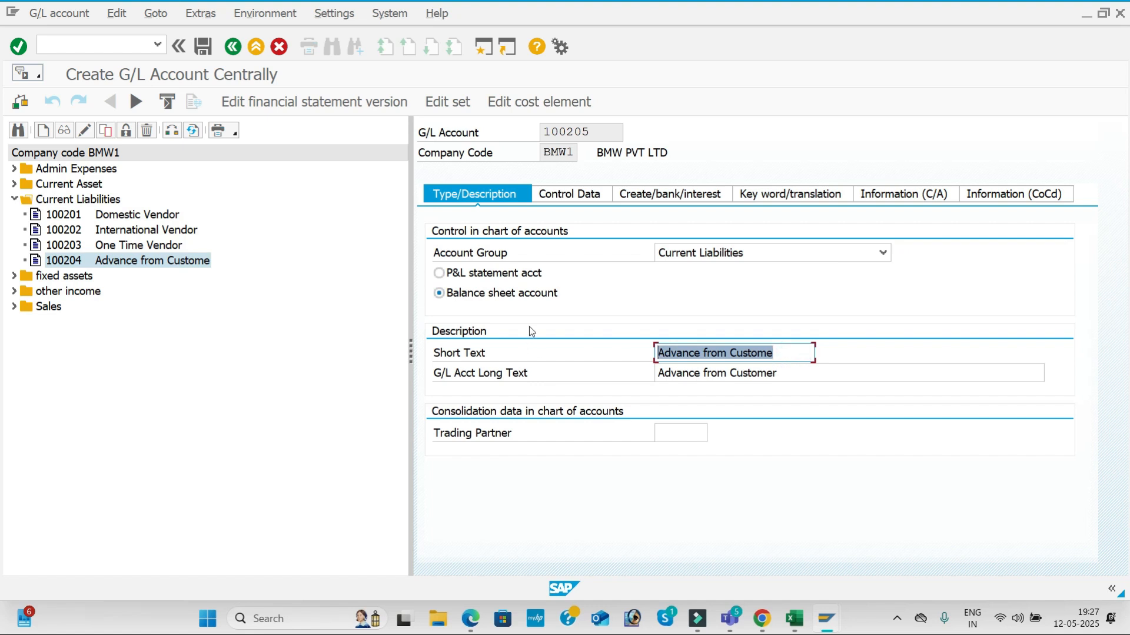
pyautogui.write('TDS ')
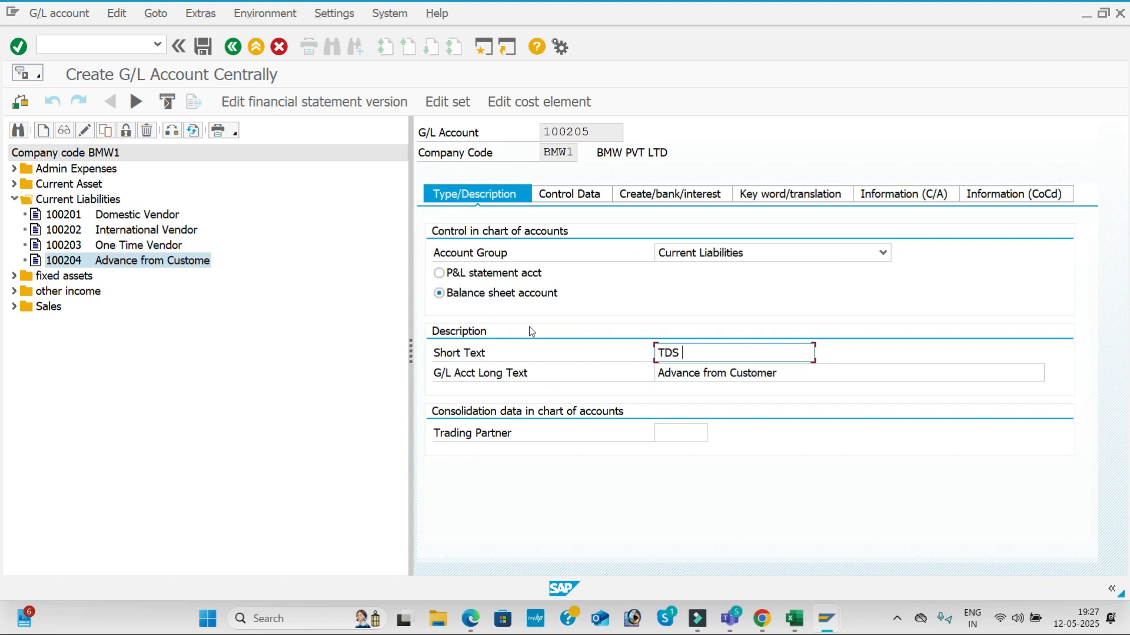
pyautogui.write('ON RENT')
pyautogui.tripleClick(756, 353)
pyautogui.tripleClick(804, 379)
pyautogui.hotkey('ctrl', 'v')
pyautogui.moveTo(411, 356); pyautogui.dragTo(328, 353)
# Set the reconciliation account type to Vendors in the control data of G/L account 100205.
pyautogui.click(493, 196)
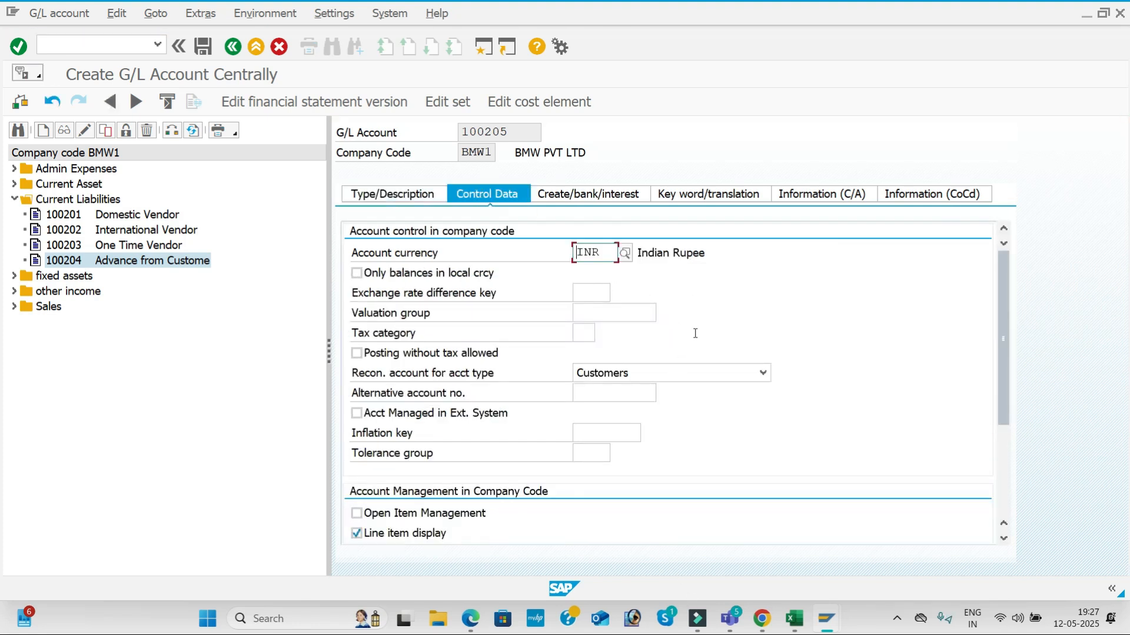
pyautogui.click(763, 373)
pyautogui.click(681, 426)
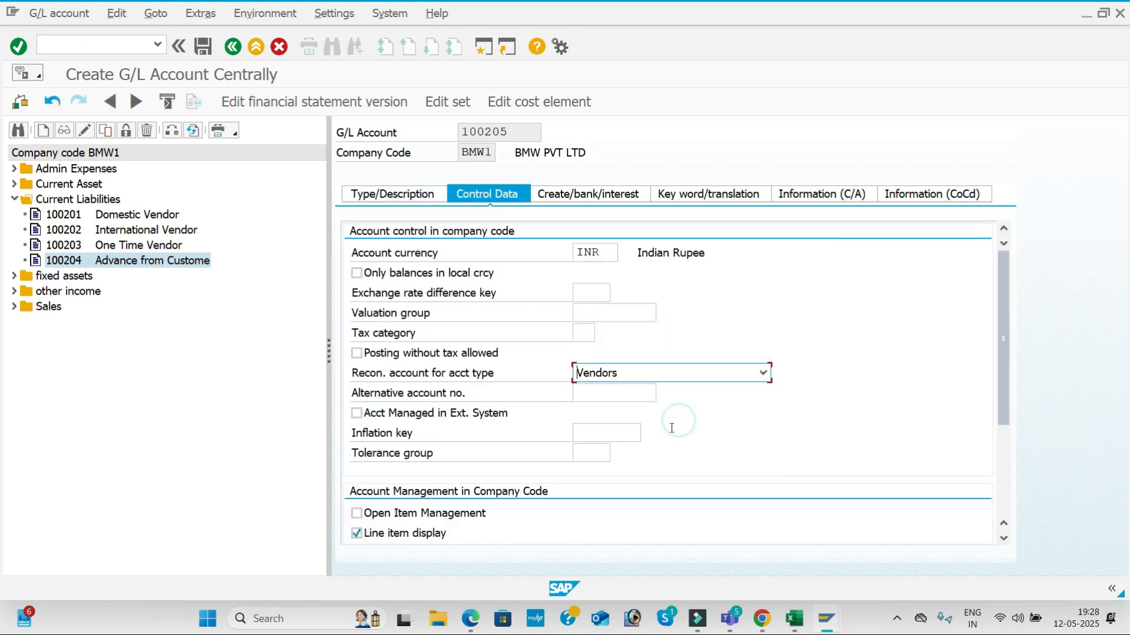
# Check the control data and field status group settings for the TDS G/L account in the PDF guide.
pyautogui.click(471, 619)
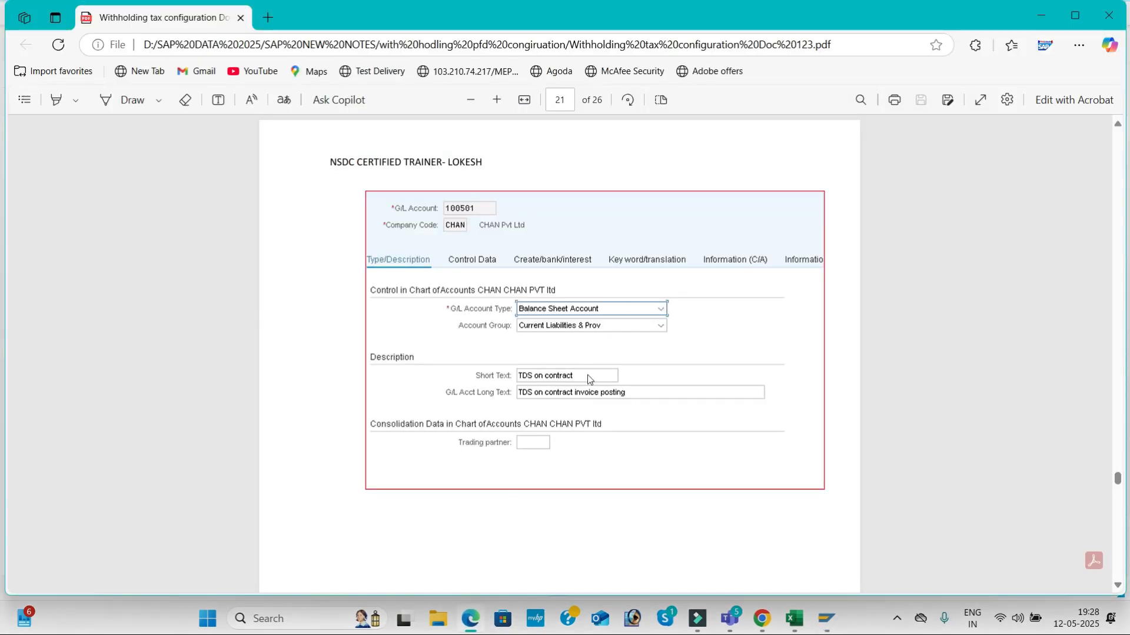
pyautogui.scroll(-10, 592, 376)
pyautogui.scroll(-3, 635, 346)
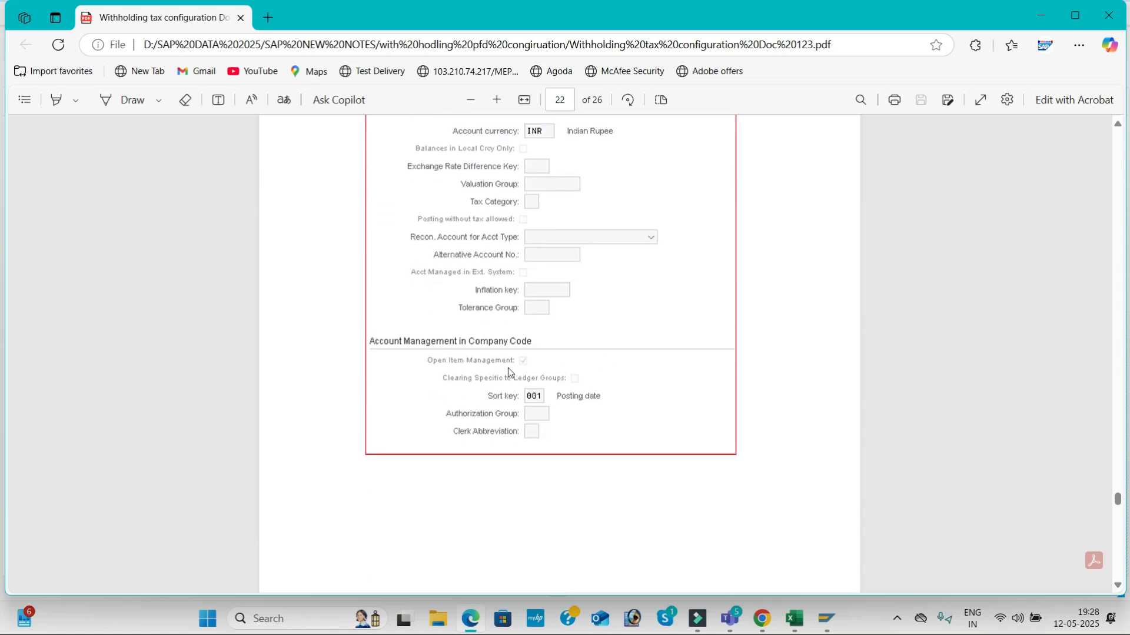
pyautogui.scroll(-10, 539, 399)
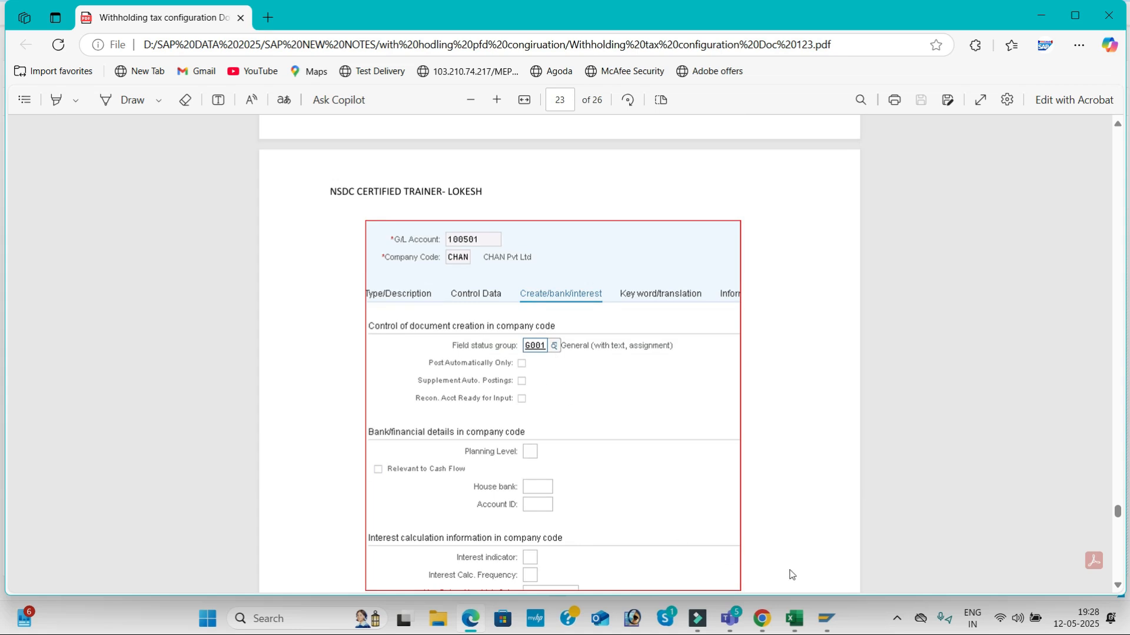
# Back in SAP, clear the reconciliation account type of account 100205 and enable Open Item Management.
pyautogui.moveTo(828, 621)
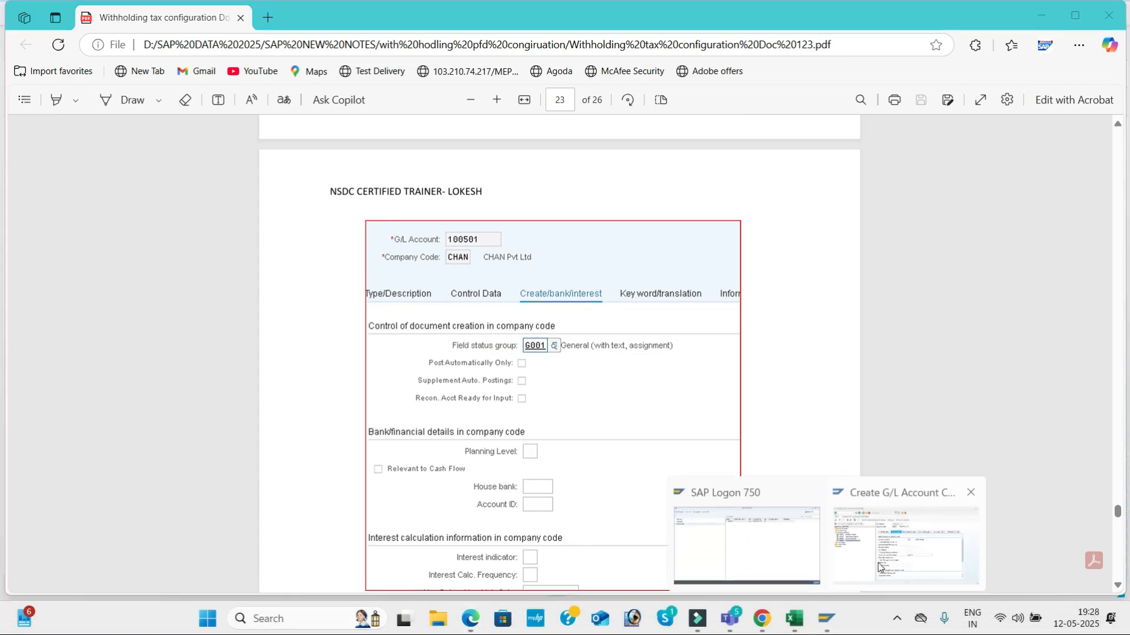
pyautogui.click(848, 539)
pyautogui.click(763, 374)
pyautogui.click(663, 462)
pyautogui.scroll(-3, 663, 412)
pyautogui.click(356, 353)
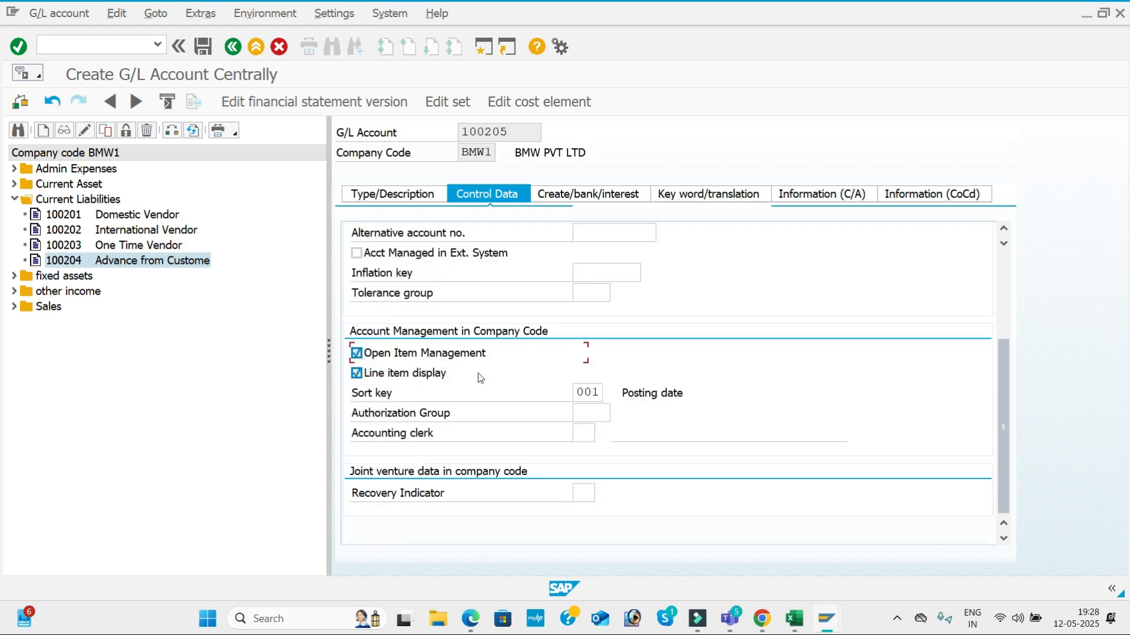
# Set the field status group of G/L account 100205 to G001 and save the account.
pyautogui.click(590, 195)
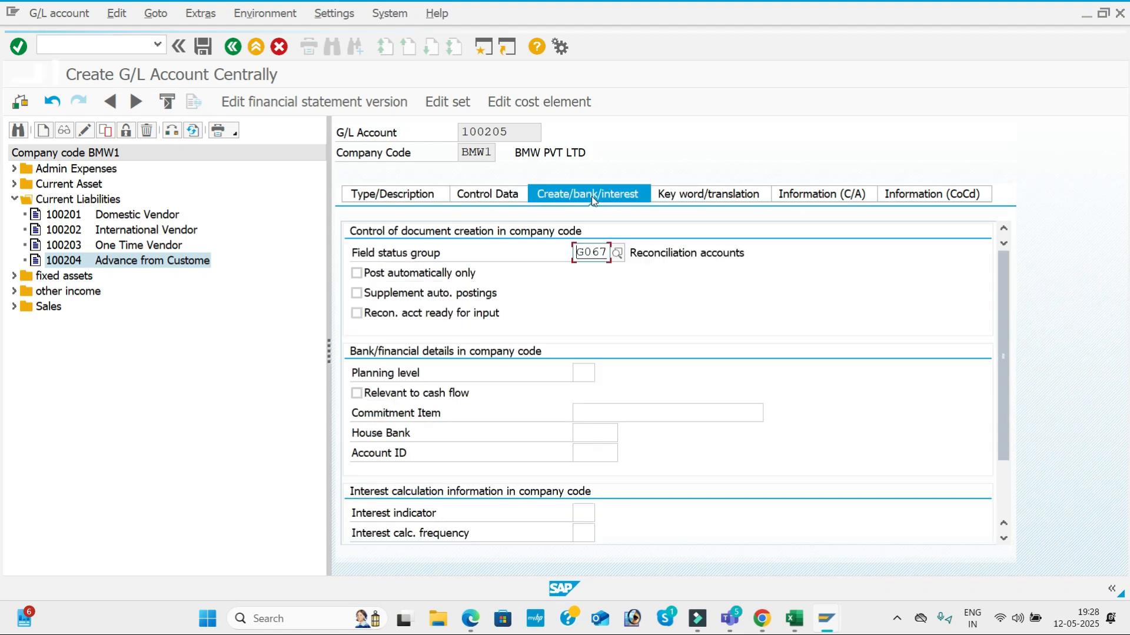
pyautogui.click(610, 253)
pyautogui.press('BackSpace')
pyautogui.press('BackSpace')
pyautogui.press('BackSpace')
pyautogui.press('BackSpace')
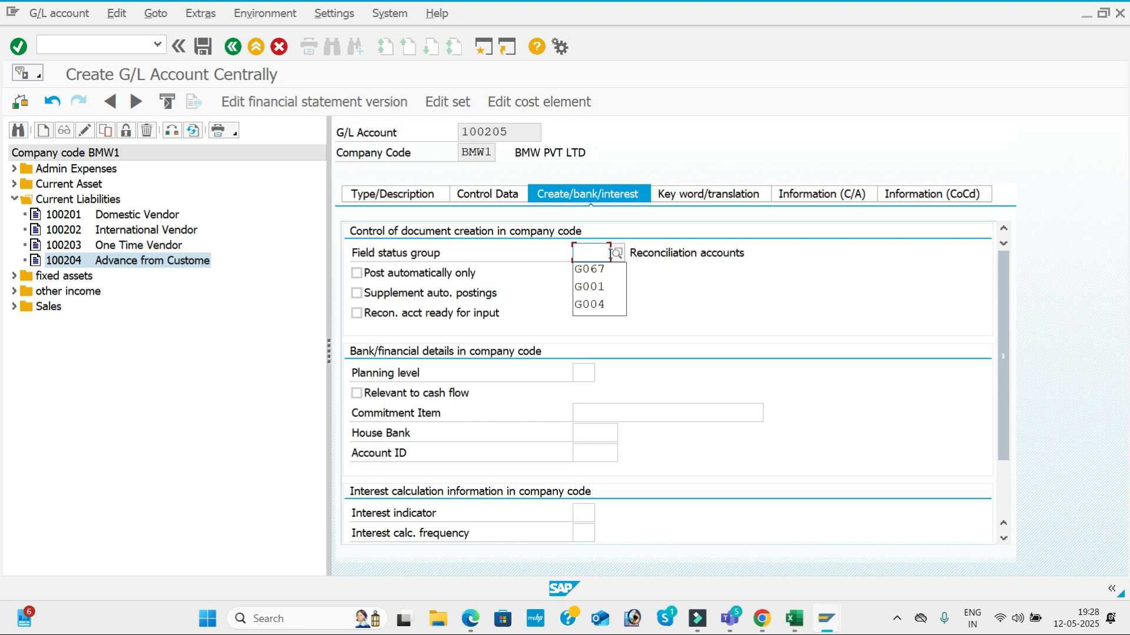
pyautogui.click(591, 286)
pyautogui.click(382, 203)
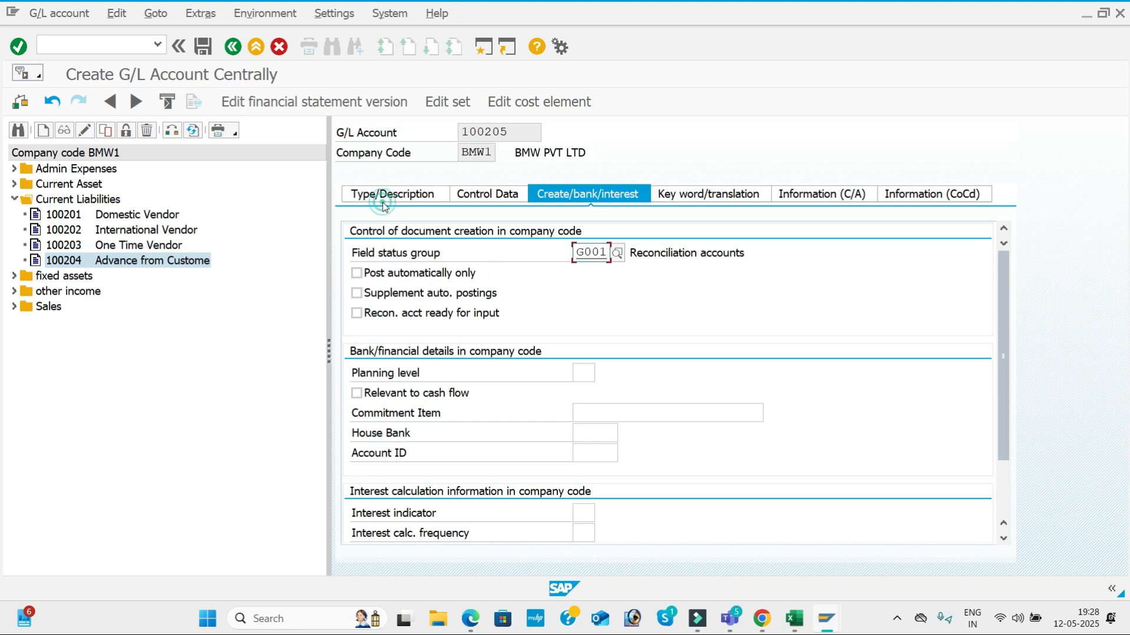
pyautogui.click(202, 44)
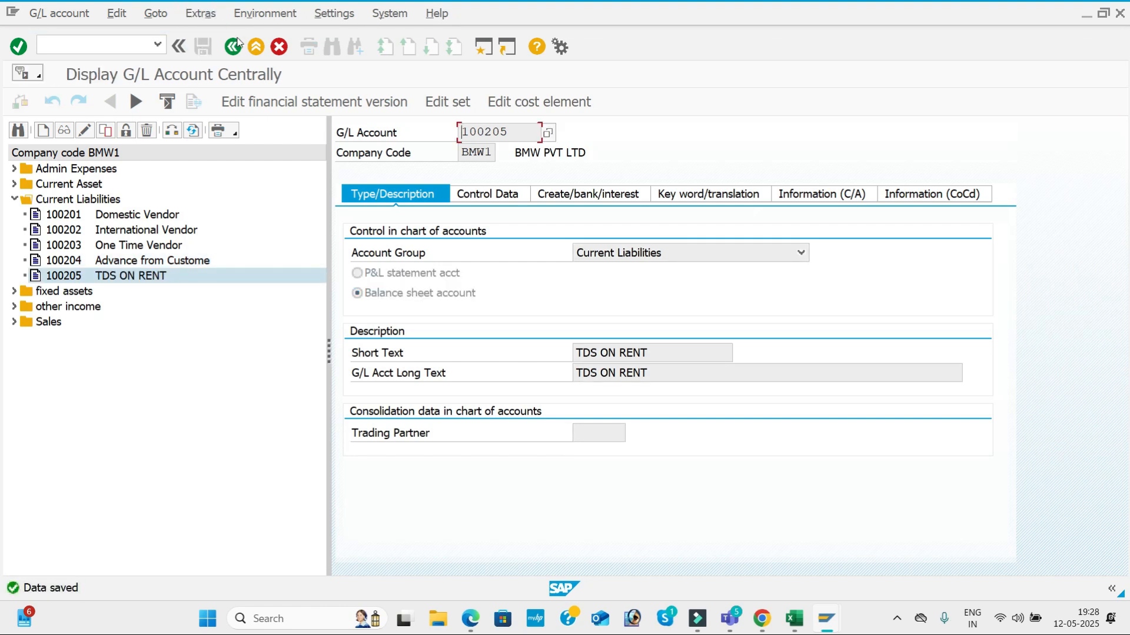
# Switch to the Excel checklist and check the item that follows creating the withholding tax G/L.
pyautogui.hotkey('alt', 'Tab')
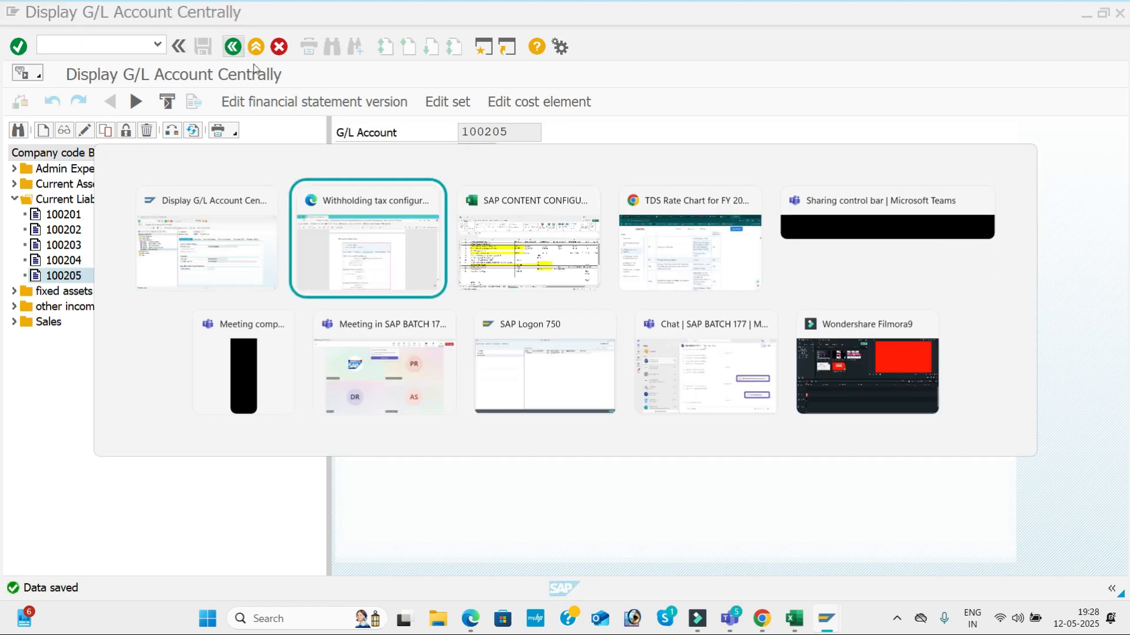
pyautogui.click(552, 286)
pyautogui.click(503, 376)
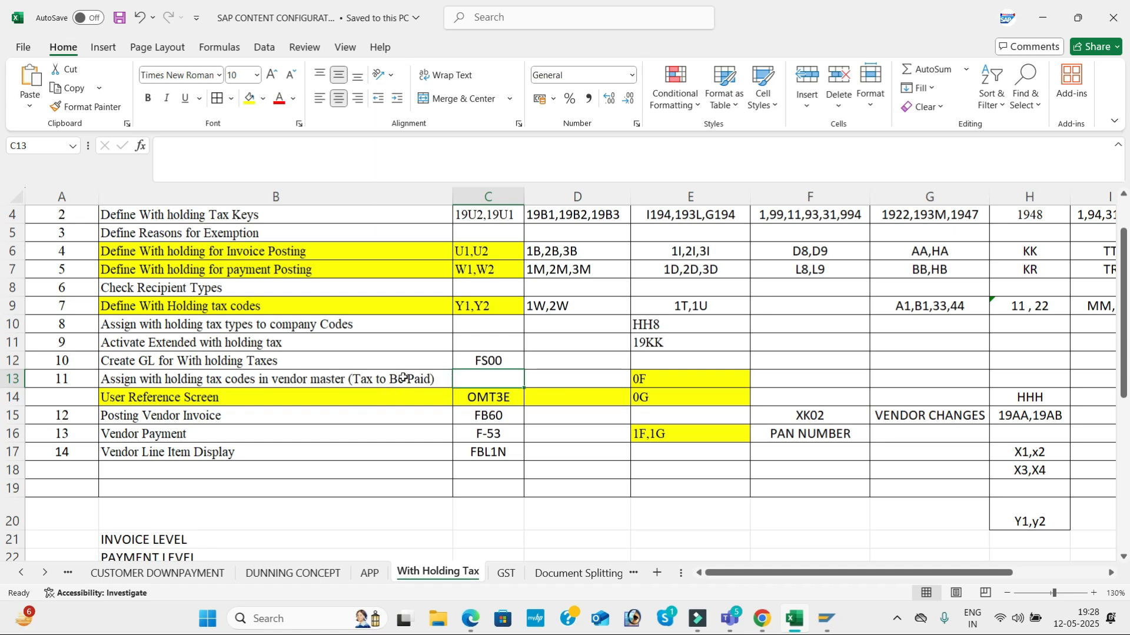
# Back in SAP, leave the G/L account display and return to the SAP Easy Access screen.
pyautogui.moveTo(826, 621)
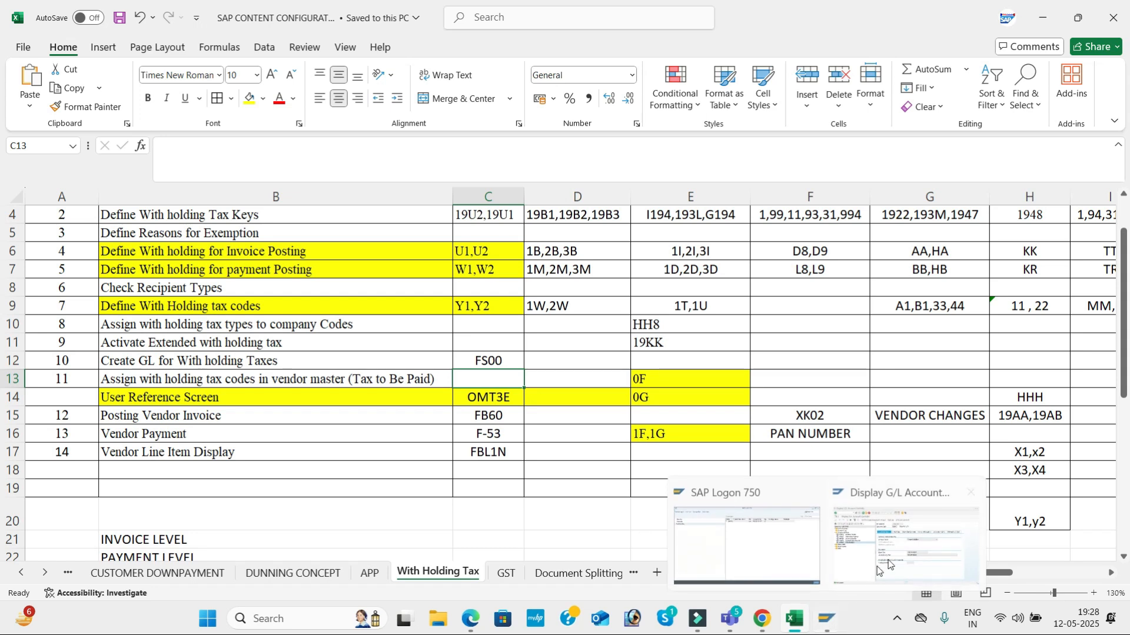
pyautogui.click(885, 560)
pyautogui.click(127, 51)
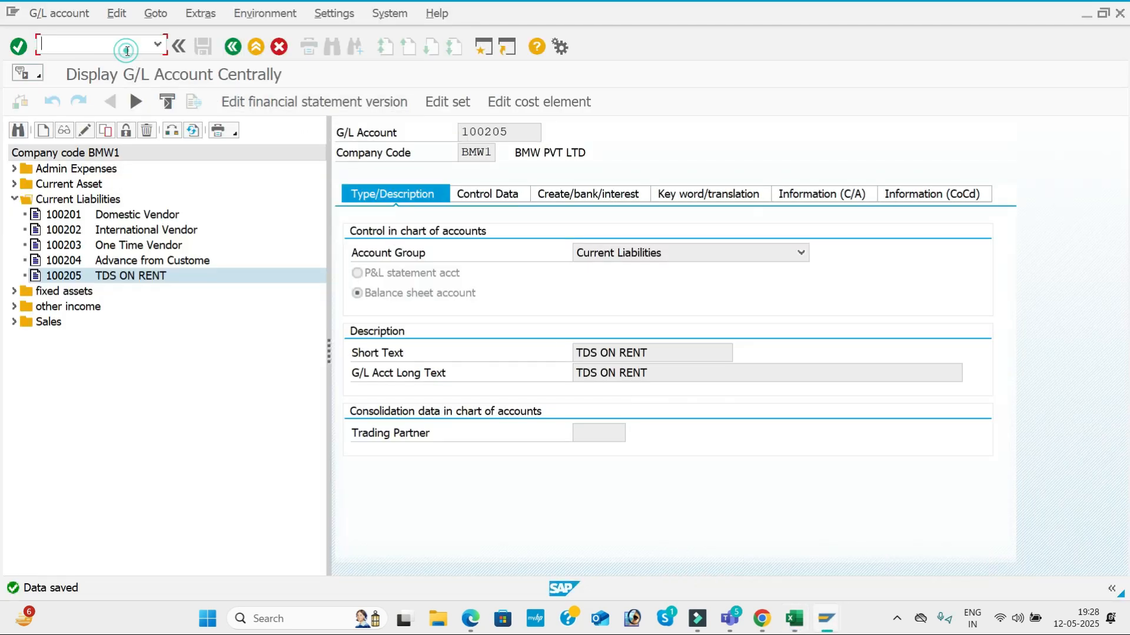
pyautogui.write('SPRO')
pyautogui.press('Return')
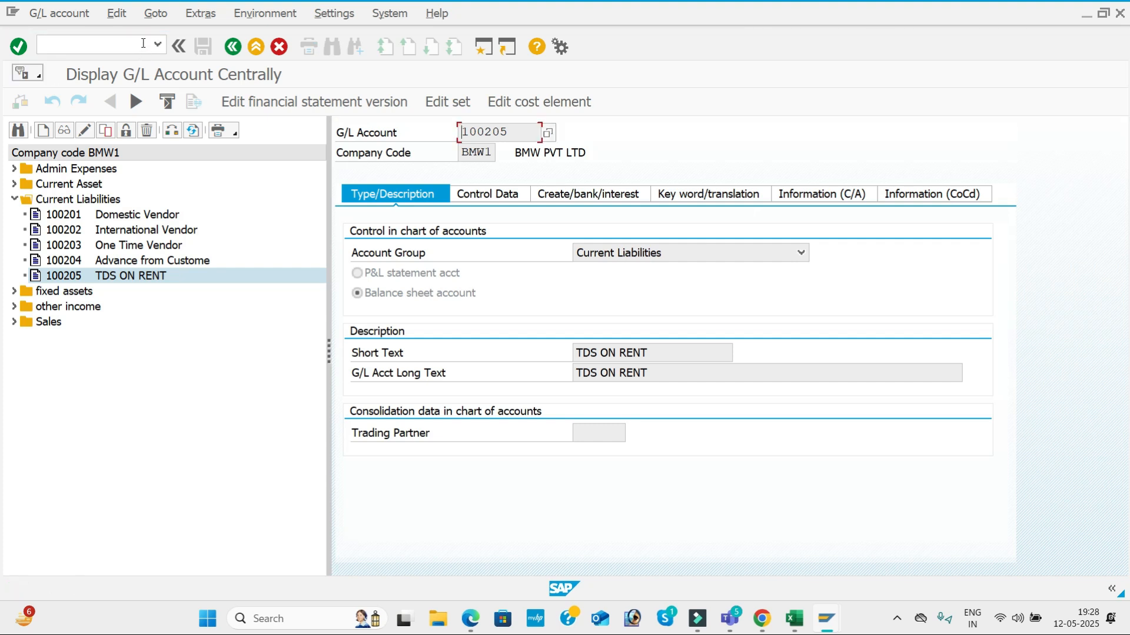
pyautogui.click(141, 53)
pyautogui.write('/N')
pyautogui.press('Return')
# Run transaction SPRO and open the SAP Reference IMG.
pyautogui.write('SRPO')
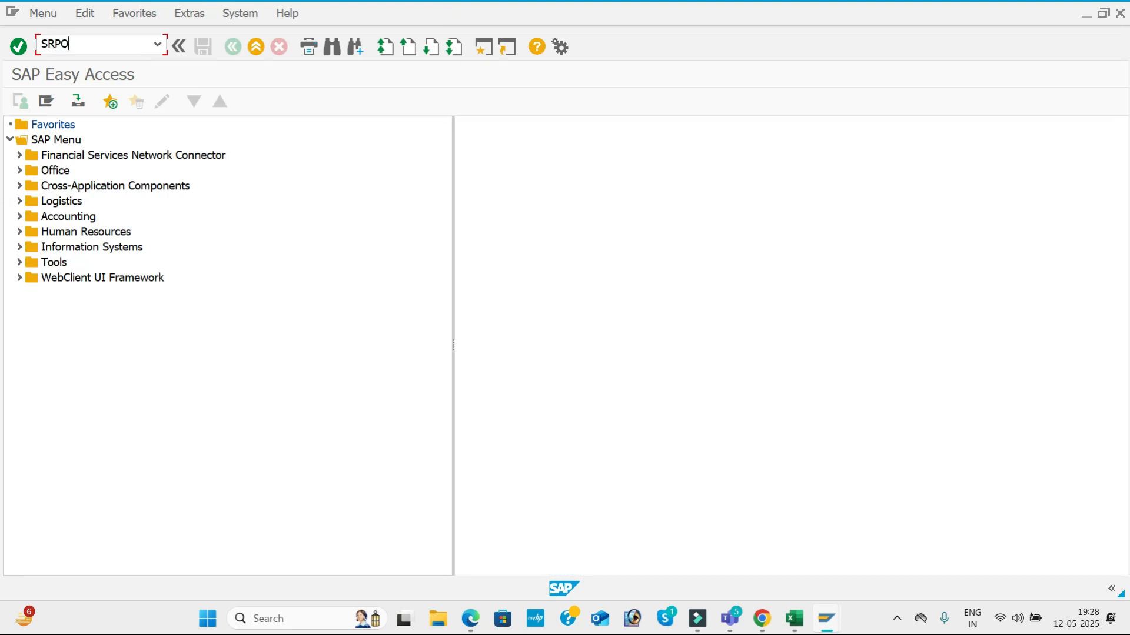
pyautogui.press('Return')
pyautogui.write('SPRO')
pyautogui.press('Return')
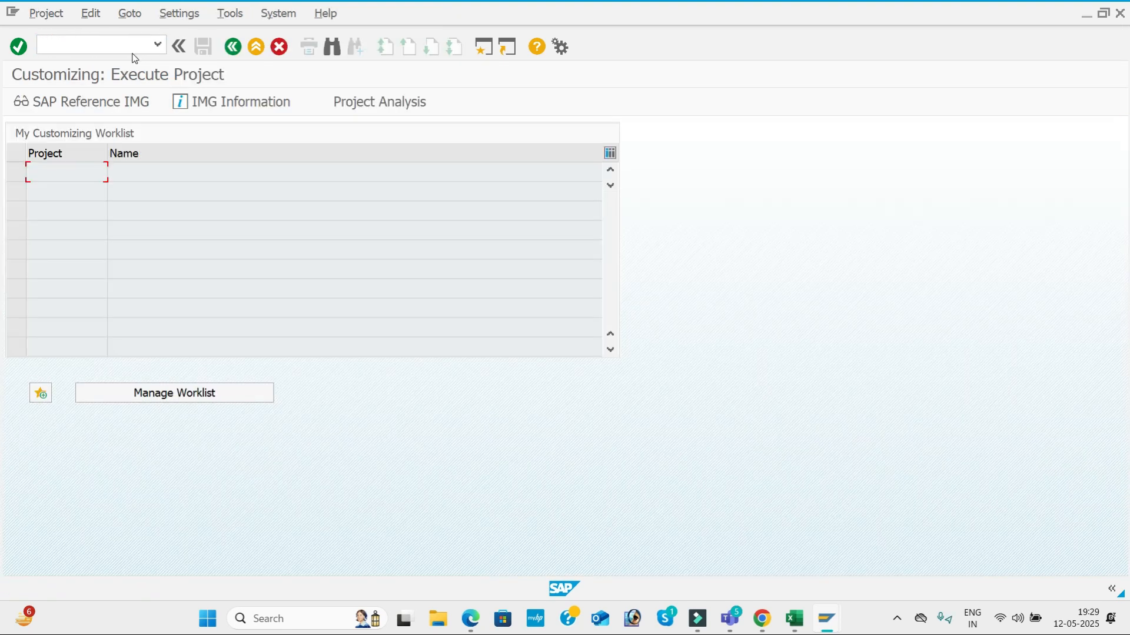
pyautogui.click(128, 104)
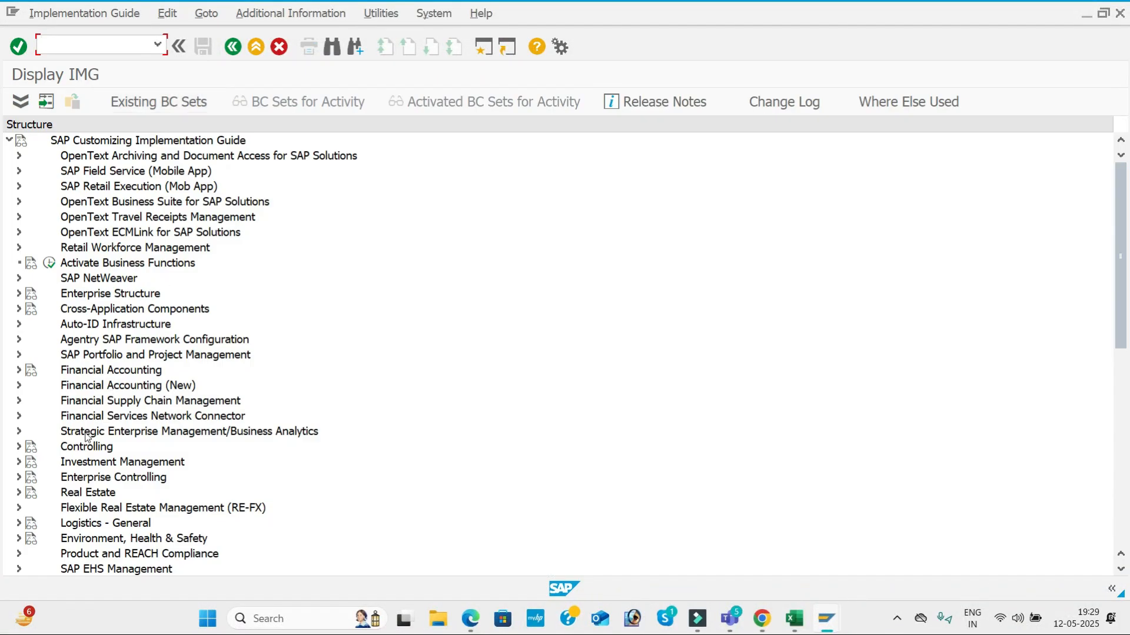
# Expand the IMG from Financial Accounting (New) through Financial Accounting Global Settings (New) and Withholding Tax to Extended Withholding Tax.
pyautogui.scroll(-1, 86, 437)
pyautogui.click(18, 354)
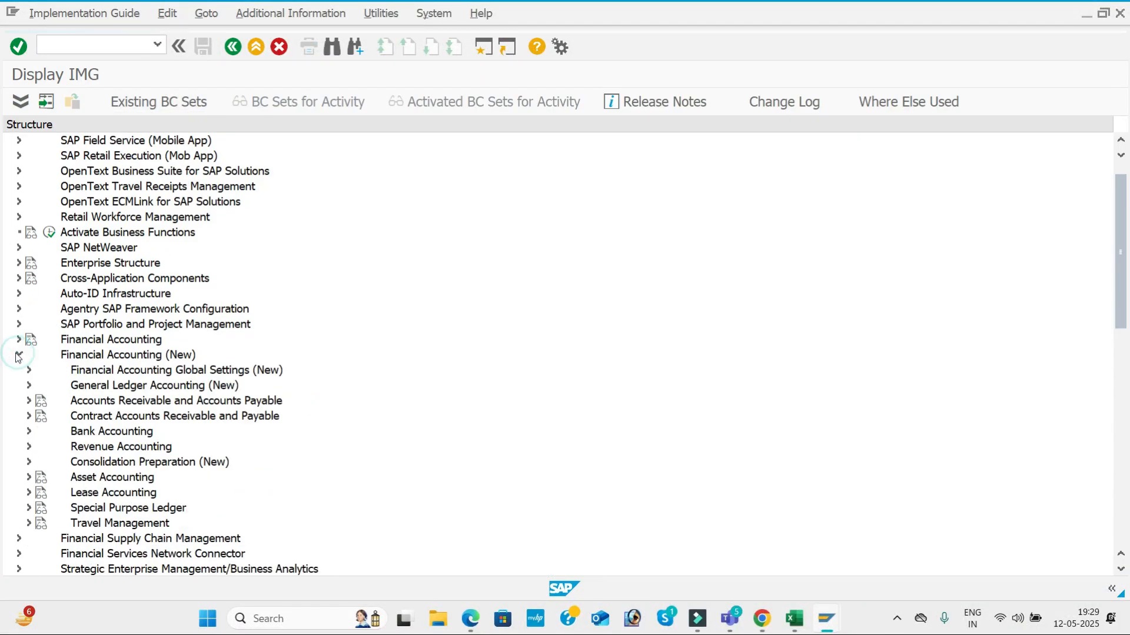
pyautogui.click(29, 370)
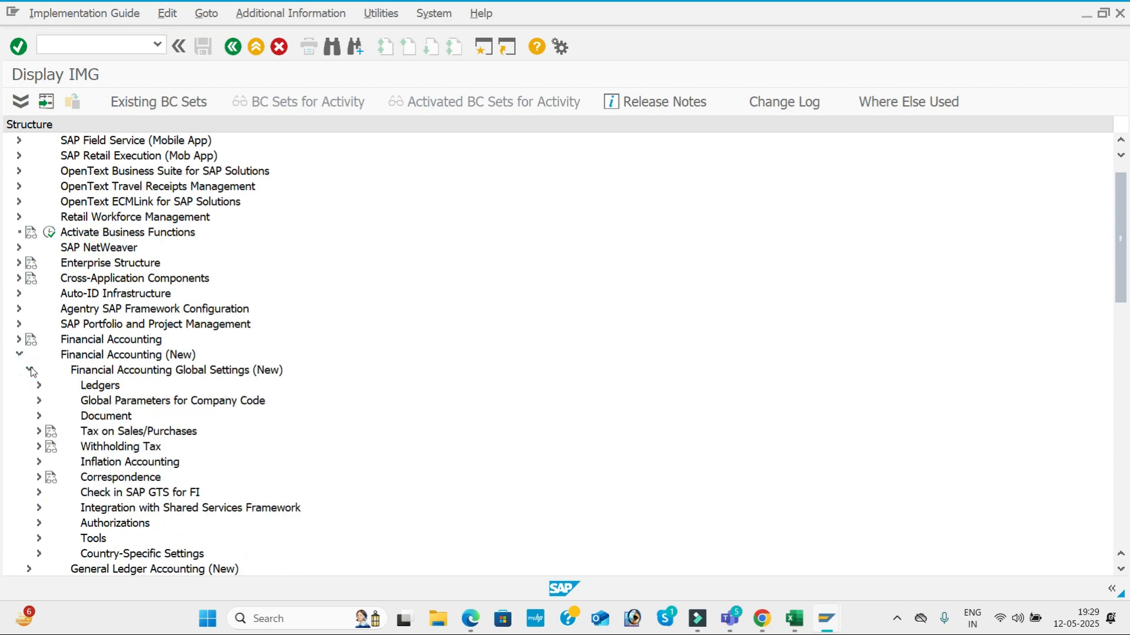
pyautogui.click(39, 446)
pyautogui.click(50, 477)
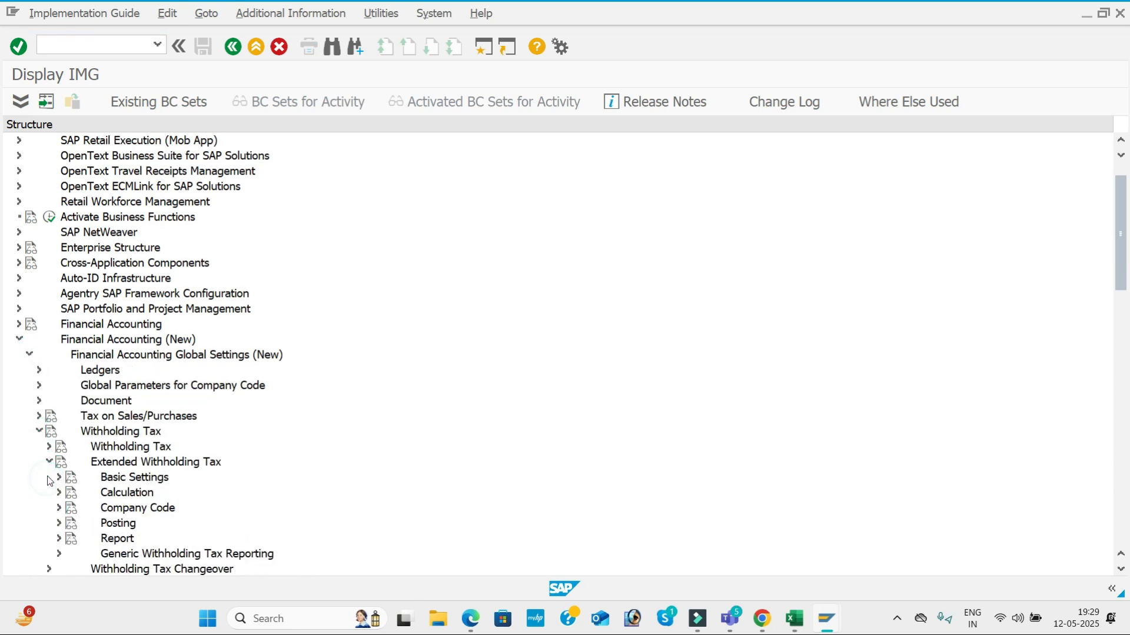
# Under Posting, open Define Accounts for Withholding Tax to be Paid Over for chart of accounts BMW1.
pyautogui.scroll(-3, 144, 414)
pyautogui.scroll(-1, 144, 414)
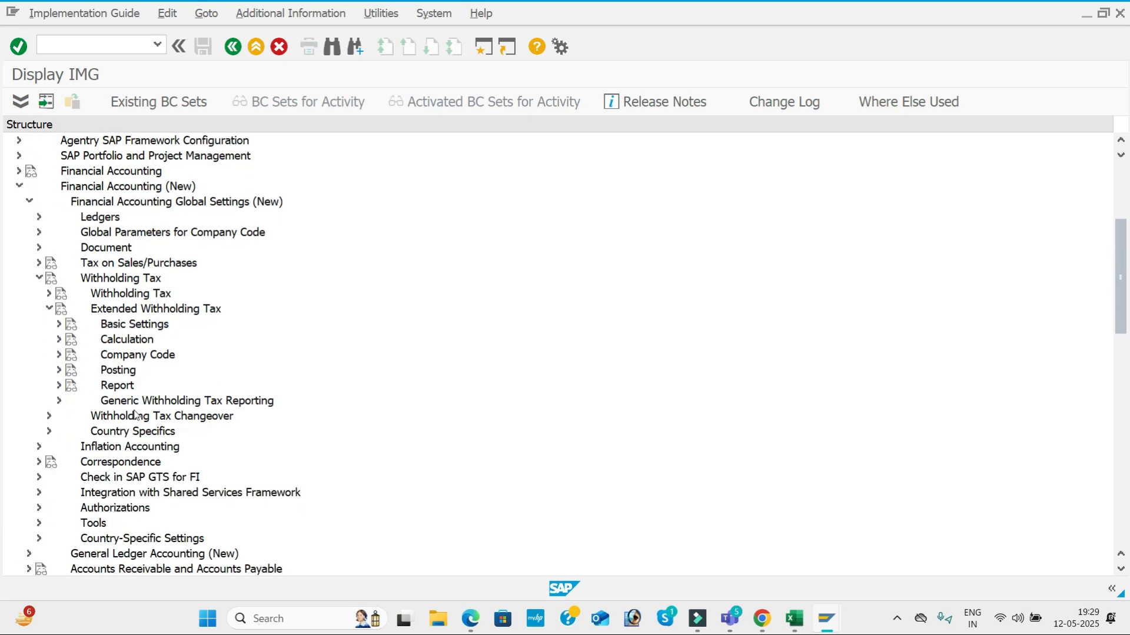
pyautogui.click(59, 370)
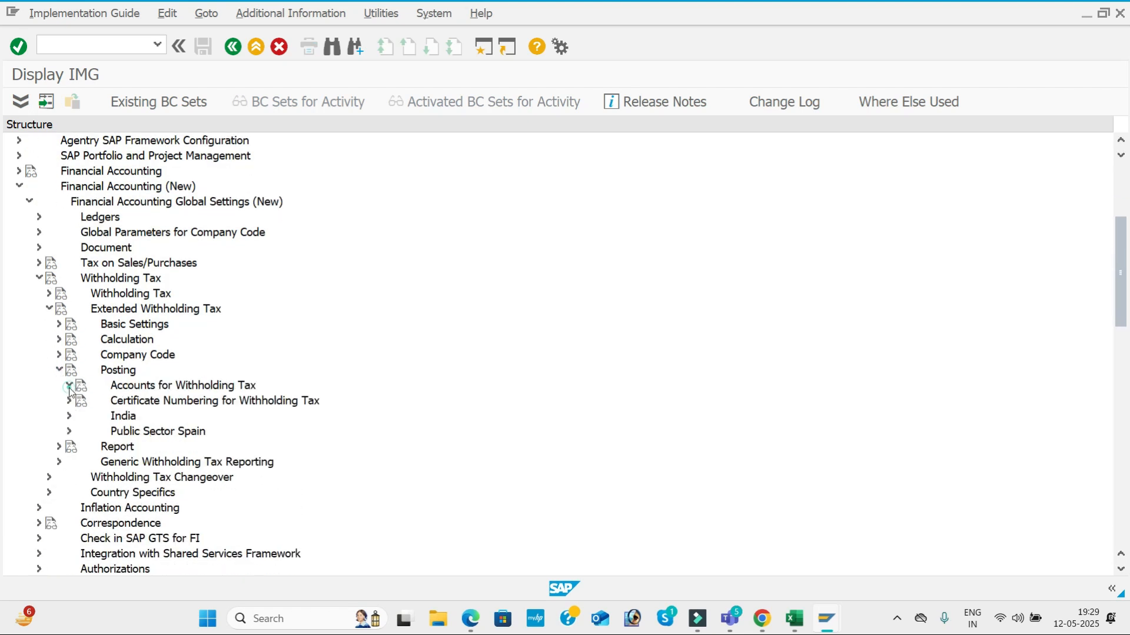
pyautogui.click(69, 387)
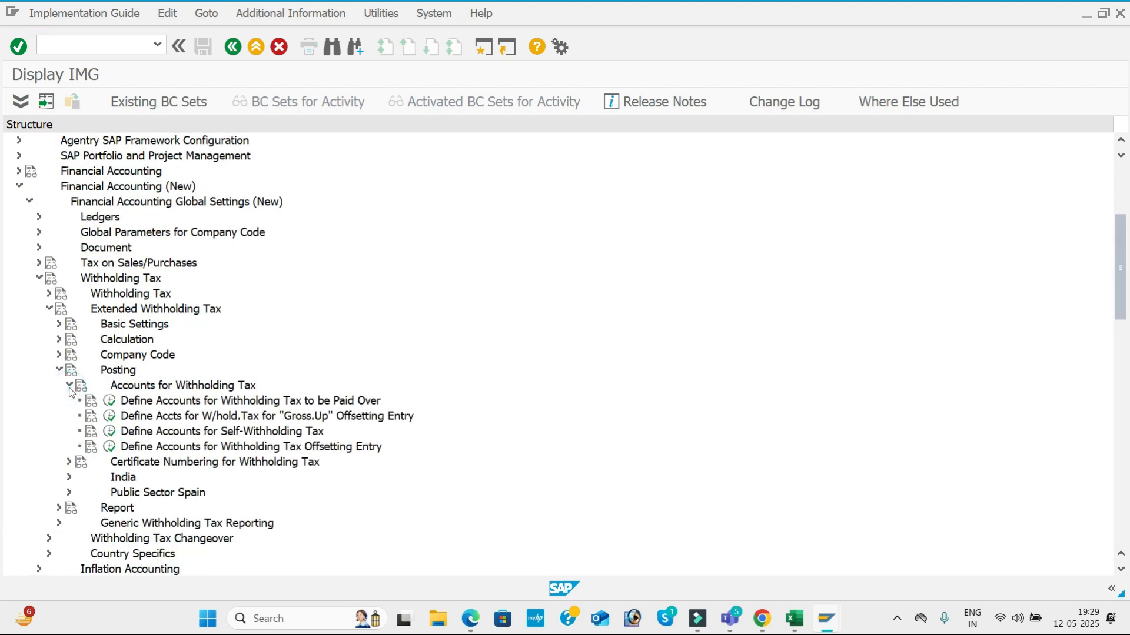
pyautogui.click(109, 400)
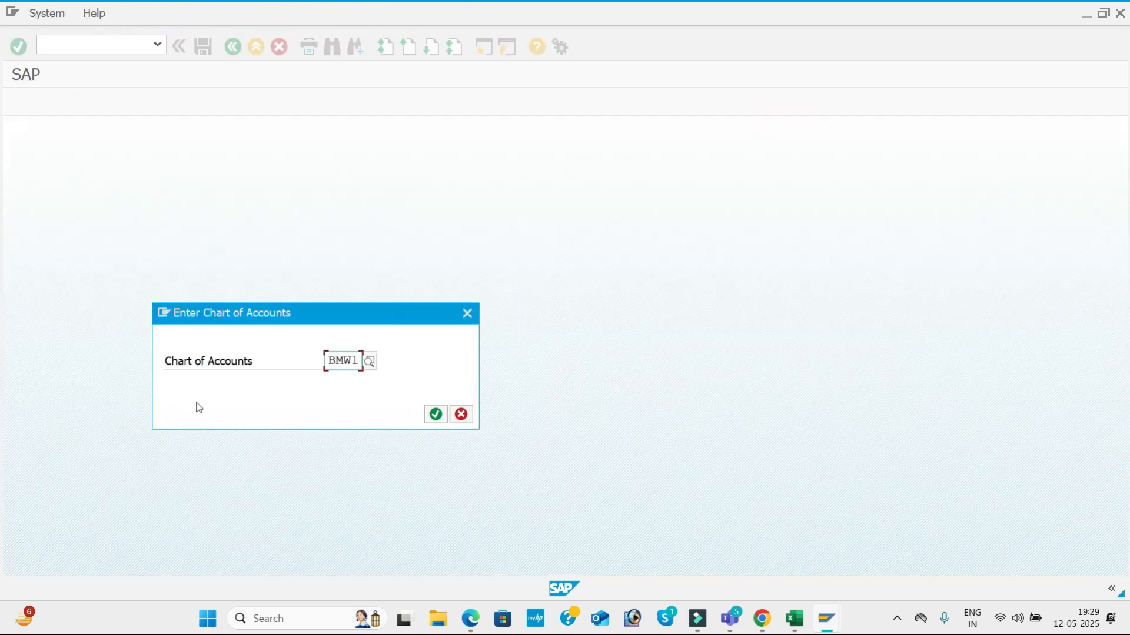
pyautogui.click(434, 414)
# Base the WIT account determination on withholding tax code and withholding tax type, and open the account assignment.
pyautogui.click(183, 233)
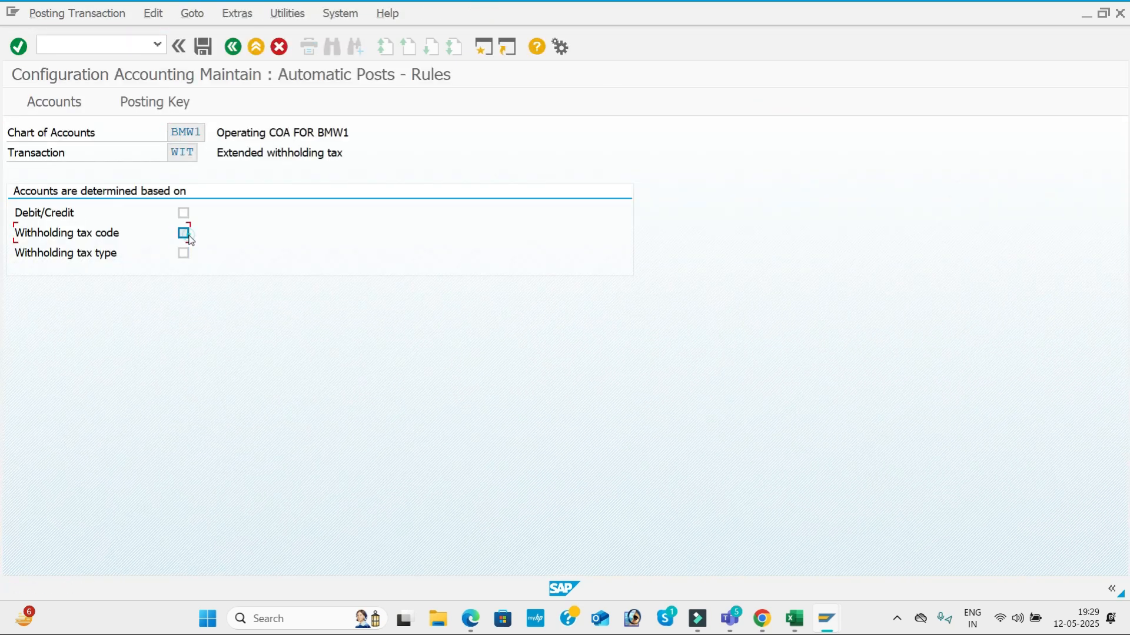
pyautogui.click(183, 253)
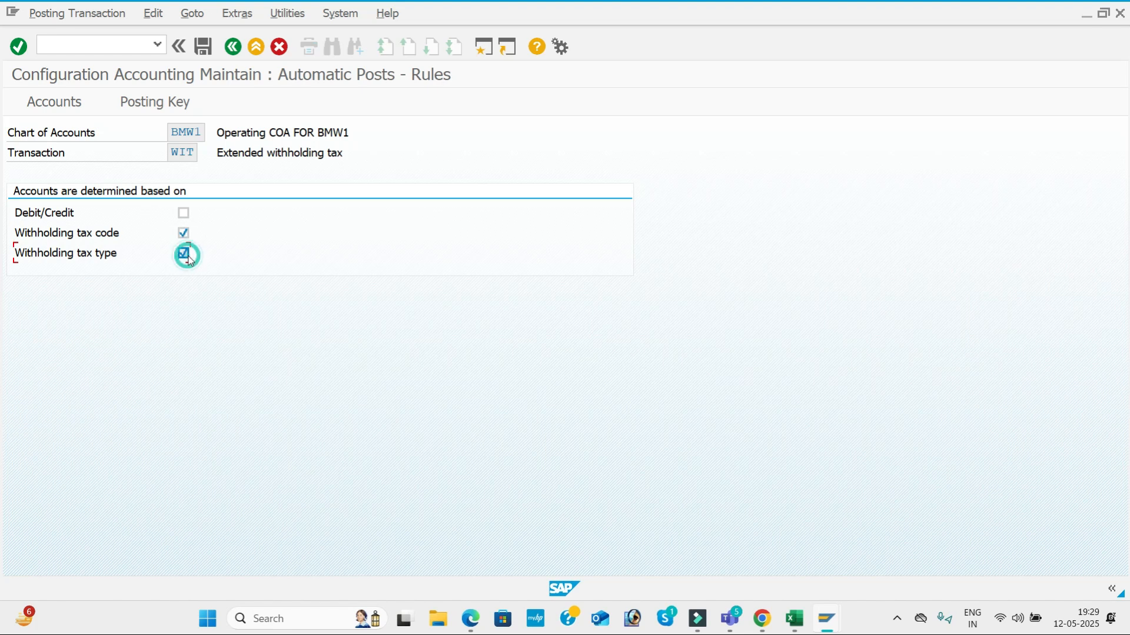
pyautogui.click(160, 105)
pyautogui.click(305, 326)
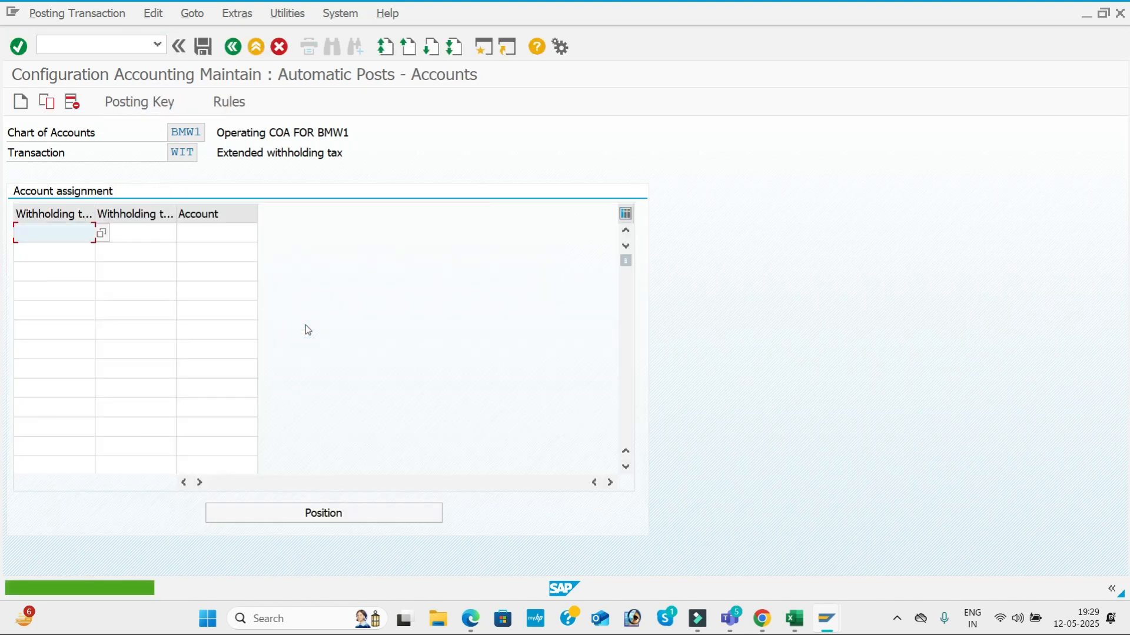
# Enter withholding tax type 1B in the first assignment row and check it against the Excel checklist.
pyautogui.click(103, 235)
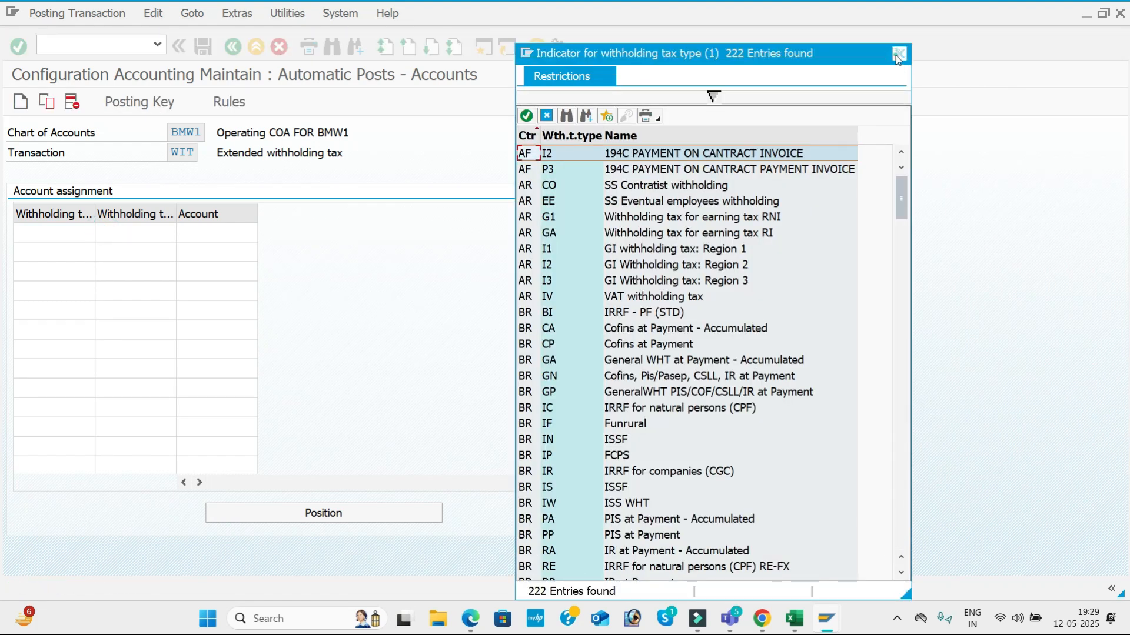
pyautogui.click(899, 53)
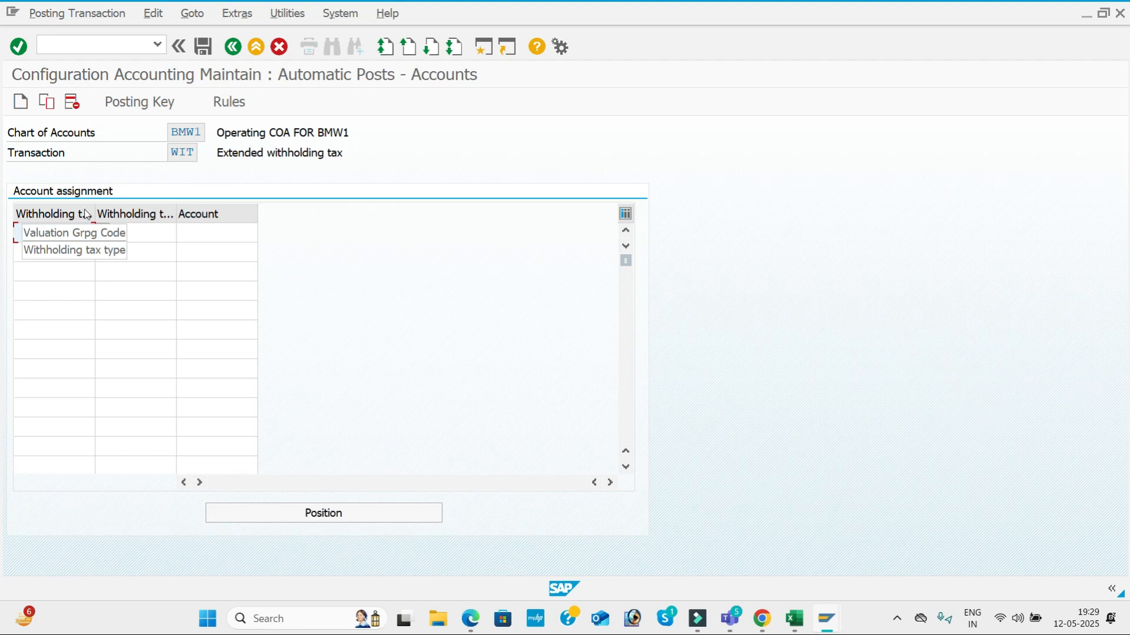
pyautogui.write('1B')
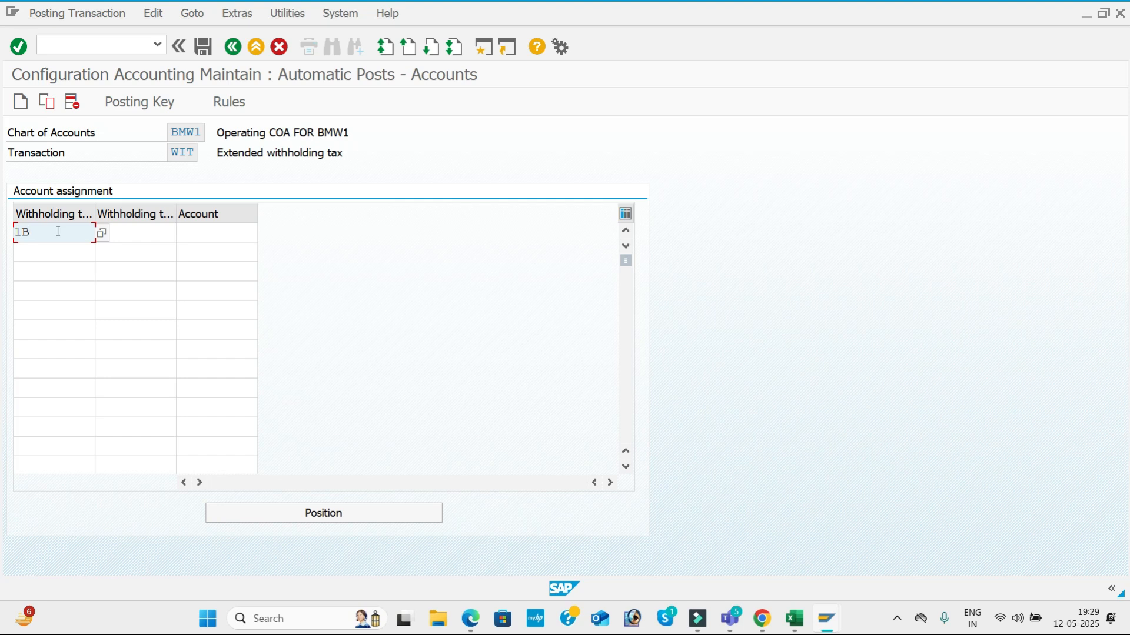
pyautogui.hotkey('alt', 'Tab')
pyautogui.click(540, 252)
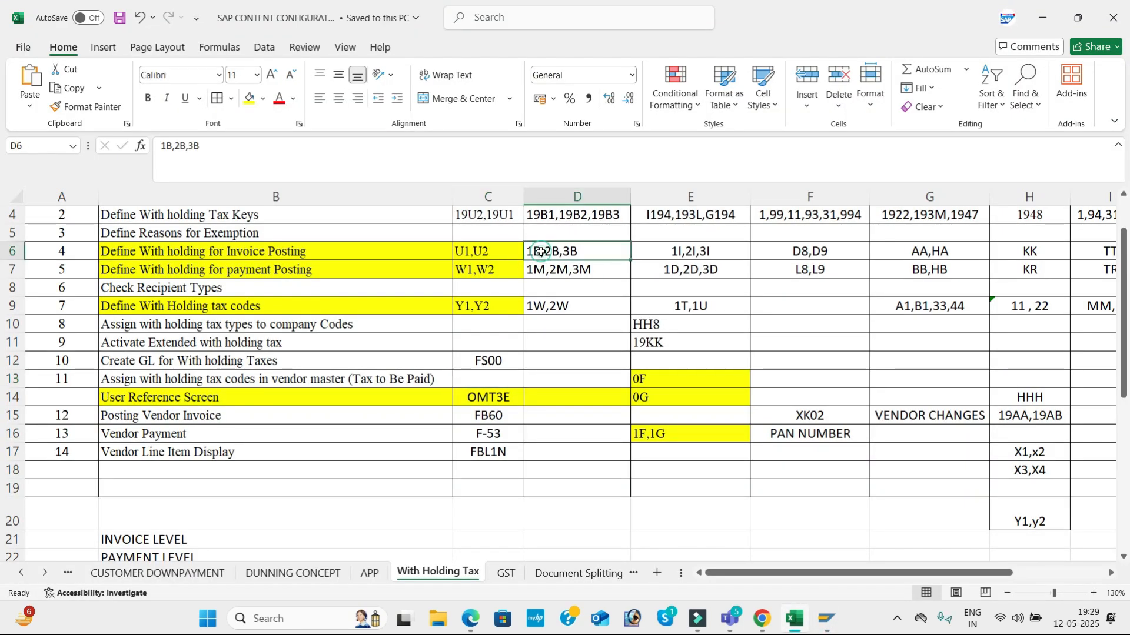
pyautogui.hotkey('alt', 'Tab')
# Look up the withholding tax codes in the Excel checklist and enter code 1W for tax type 1B.
pyautogui.click(167, 235)
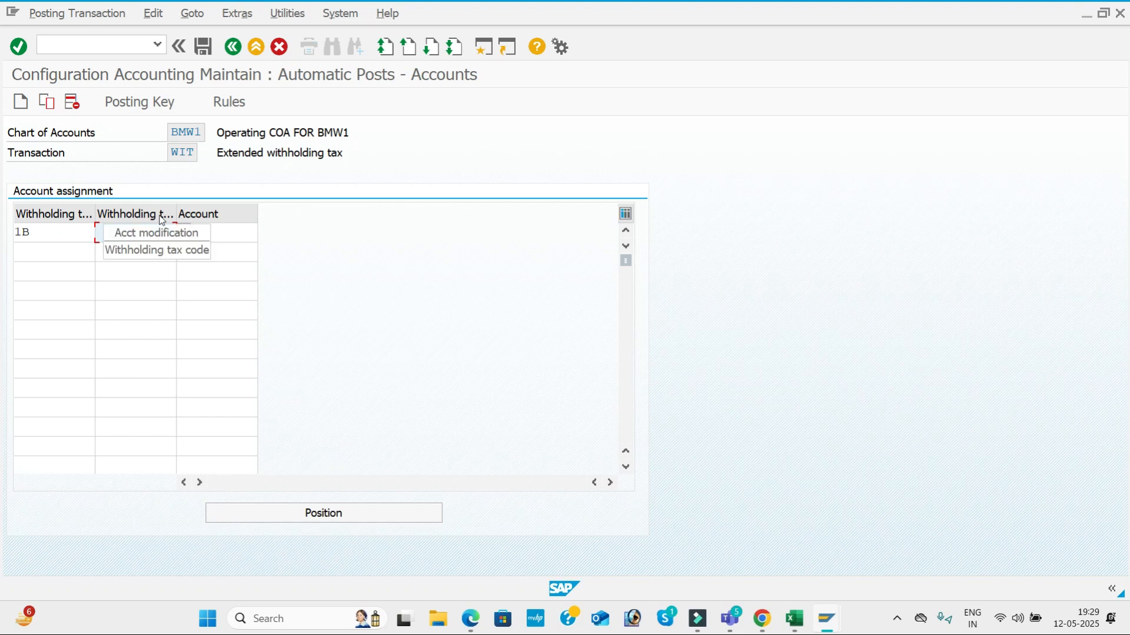
pyautogui.hotkey('alt', 'Tab')
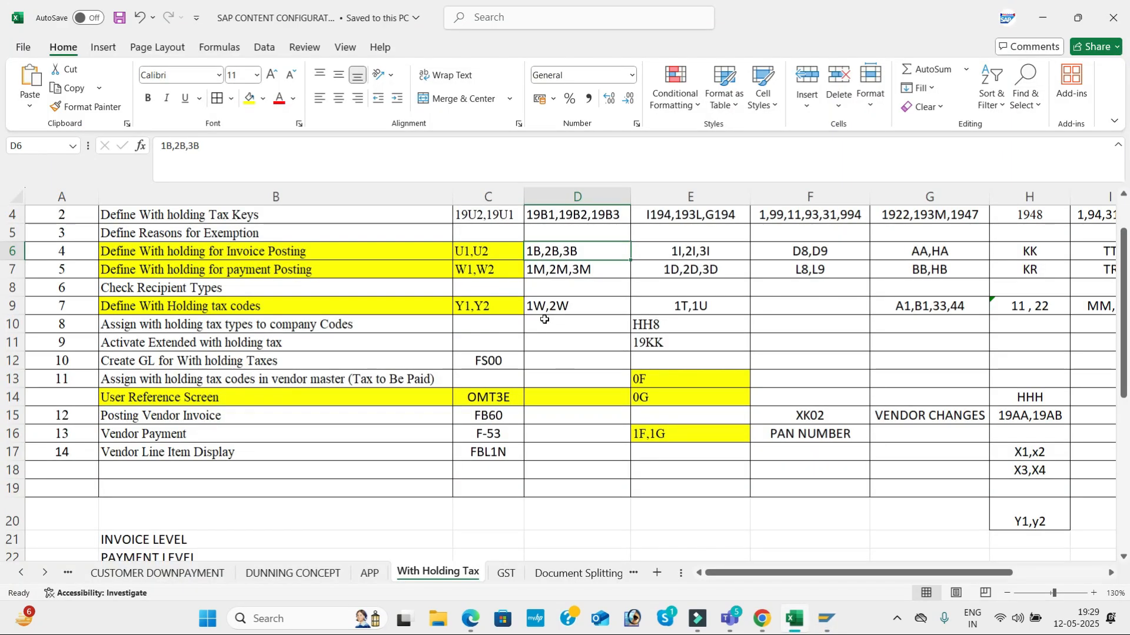
pyautogui.hotkey('alt', 'Tab')
pyautogui.write('1W')
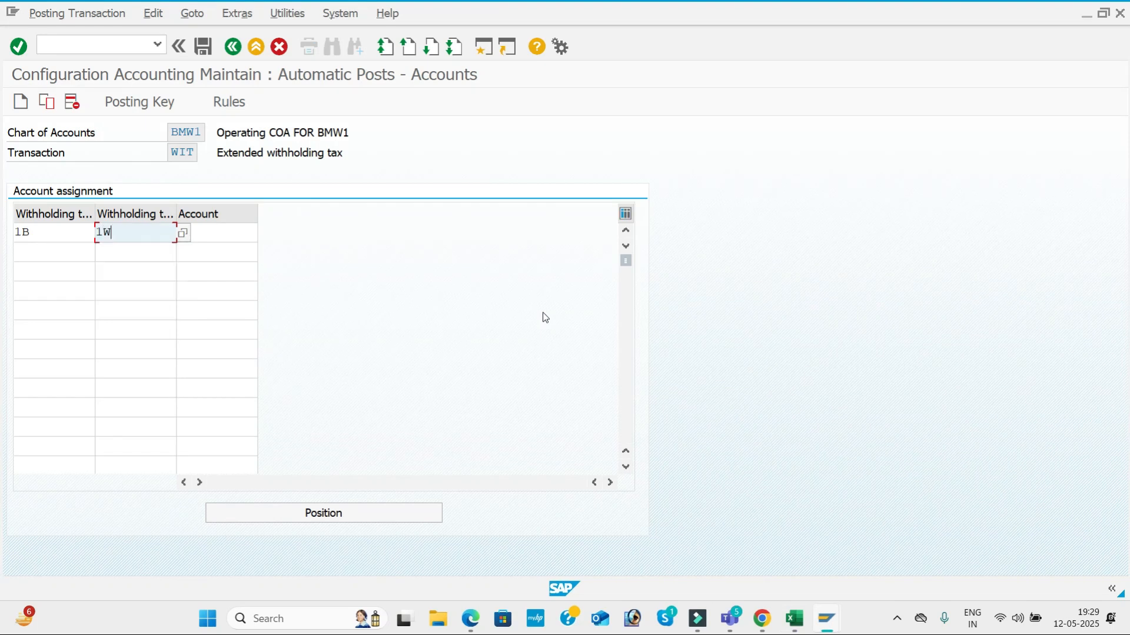
# Find the TDS ON RENT account 100205 among the BMW1 G/L accounts and assign it to the 1B/1W row.
pyautogui.click(221, 233)
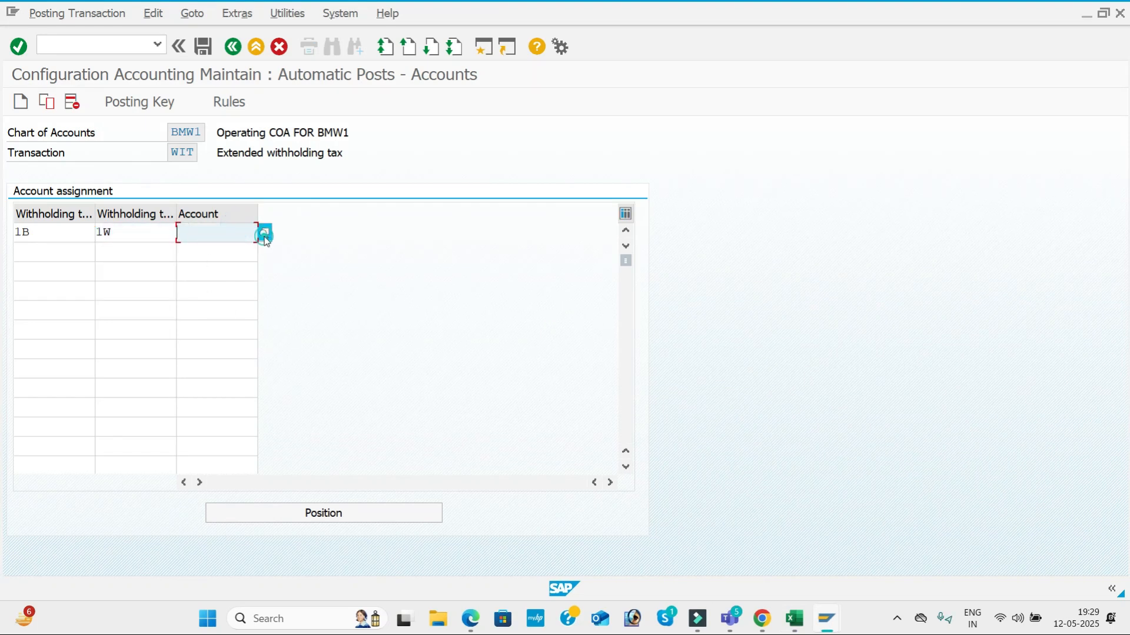
pyautogui.click(261, 232)
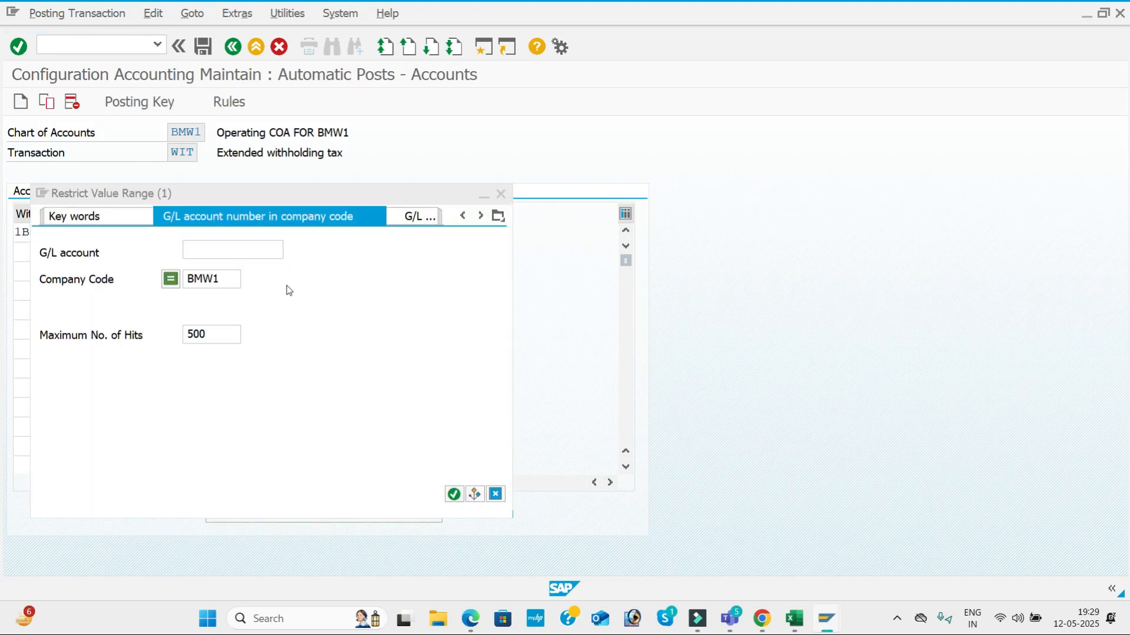
pyautogui.click(257, 252)
pyautogui.press('Return')
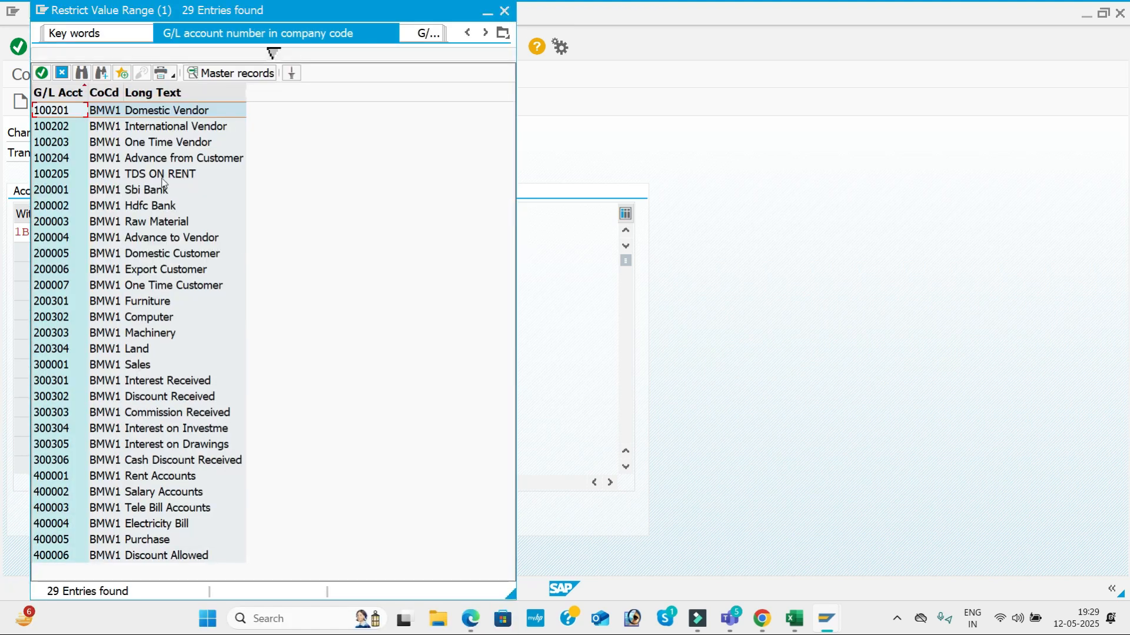
pyautogui.doubleClick(162, 175)
pyautogui.click(38, 232)
pyautogui.press('Return')
# Enter withholding tax type 1M in the second assignment row, consulting the Excel checklist for the type and code.
pyautogui.click(69, 253)
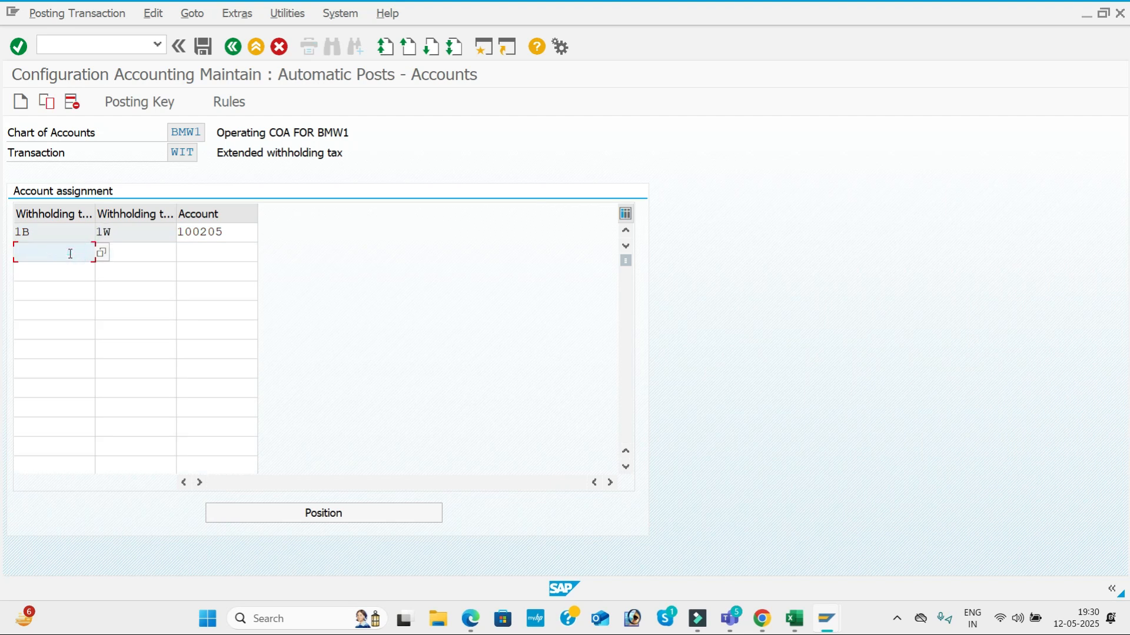
pyautogui.hotkey('alt', 'Tab')
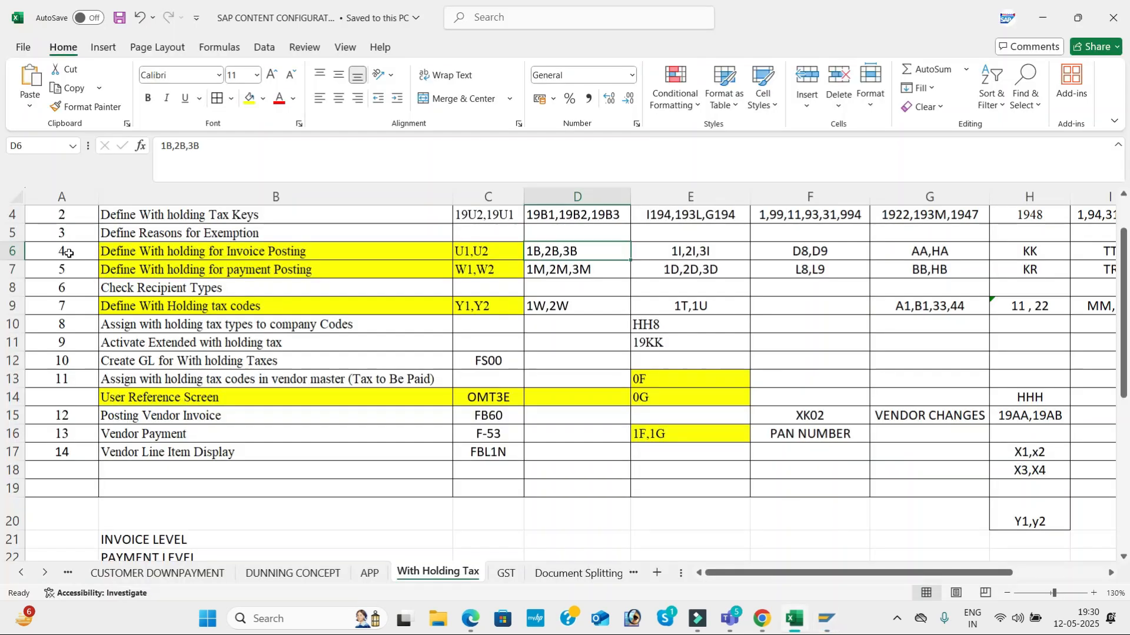
pyautogui.hotkey('alt', 'Tab')
pyautogui.write('1M')
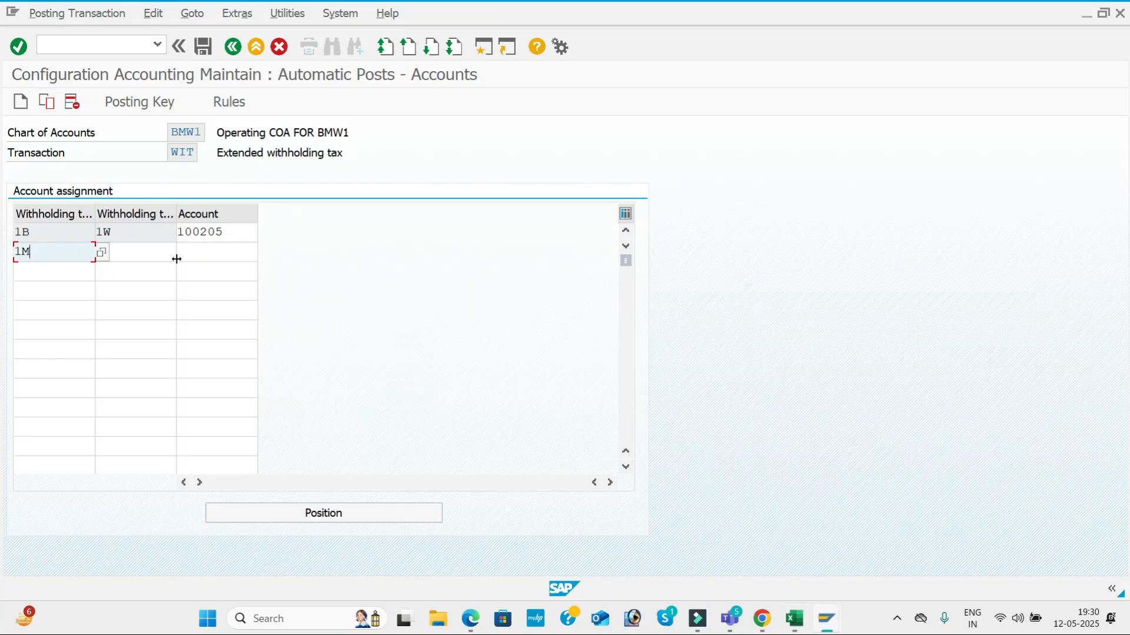
pyautogui.click(144, 258)
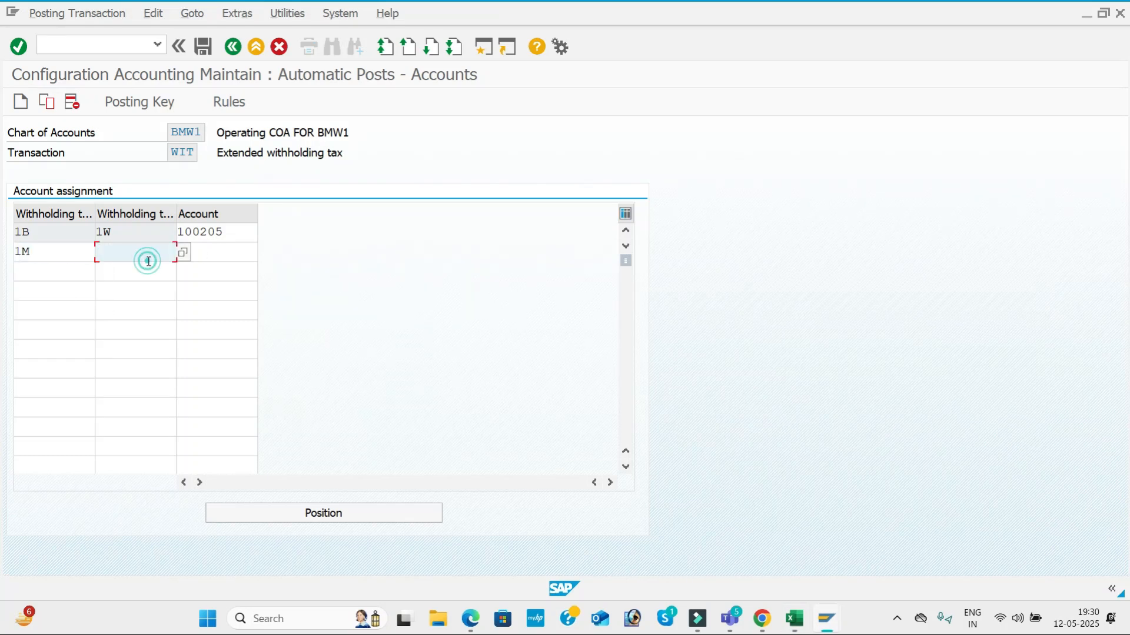
pyautogui.hotkey('alt', 'Tab')
pyautogui.hotkey('alt', 'Tab')
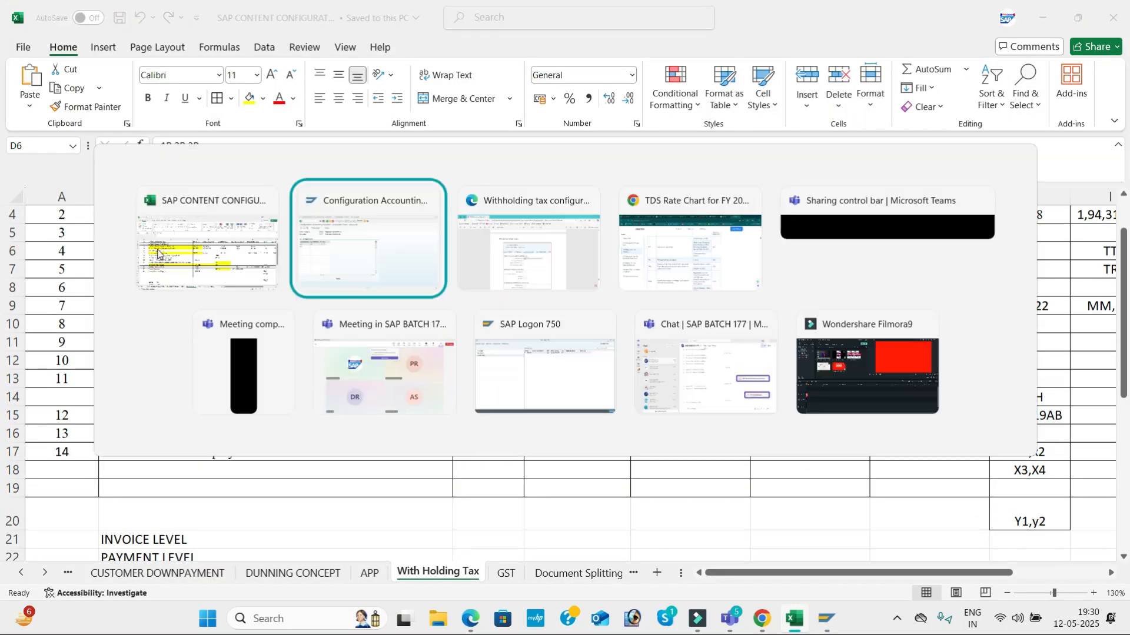
# Assign the Rent Accounts G/L account 400001 to the 1M/2W withholding tax row and save the account assignments.
pyautogui.click(256, 256)
pyautogui.click(237, 254)
pyautogui.click(264, 255)
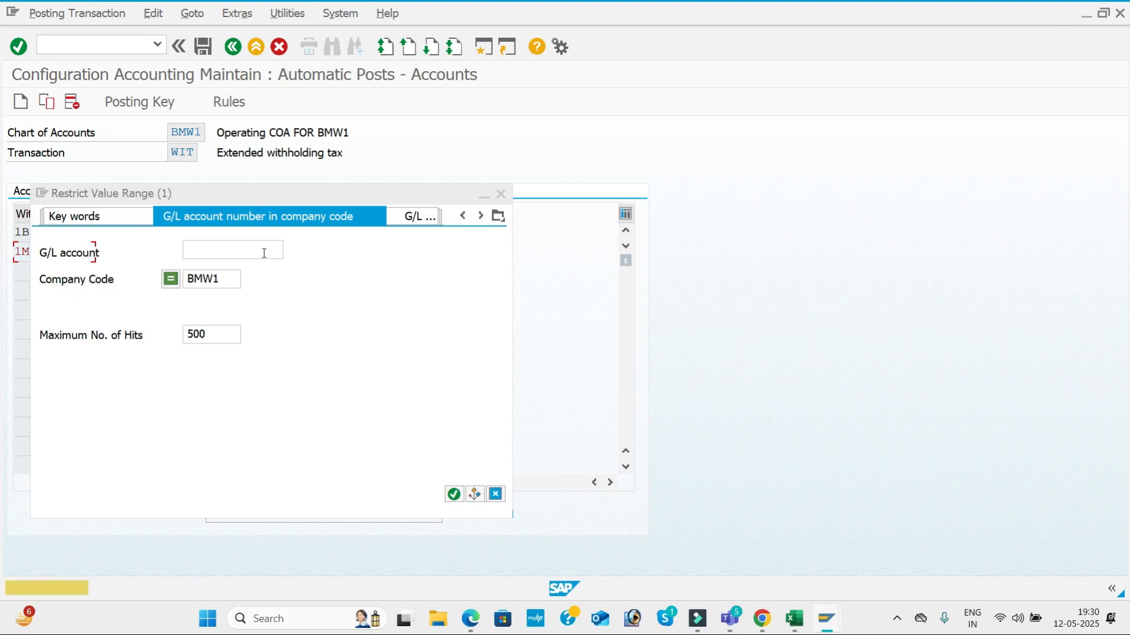
pyautogui.press('Return')
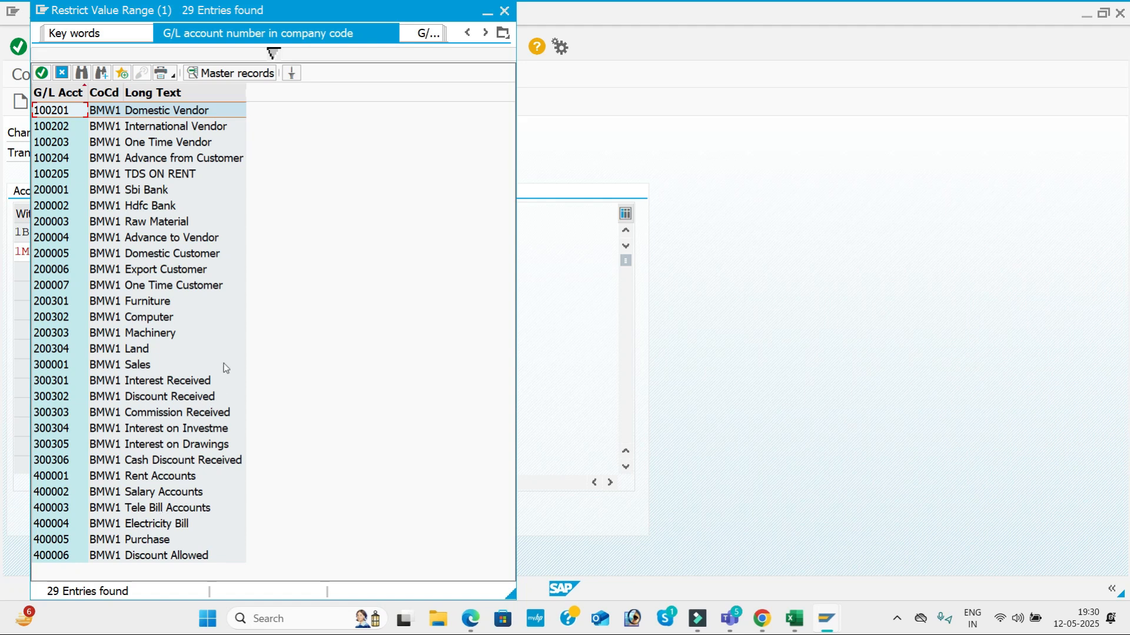
pyautogui.doubleClick(171, 477)
pyautogui.click(203, 47)
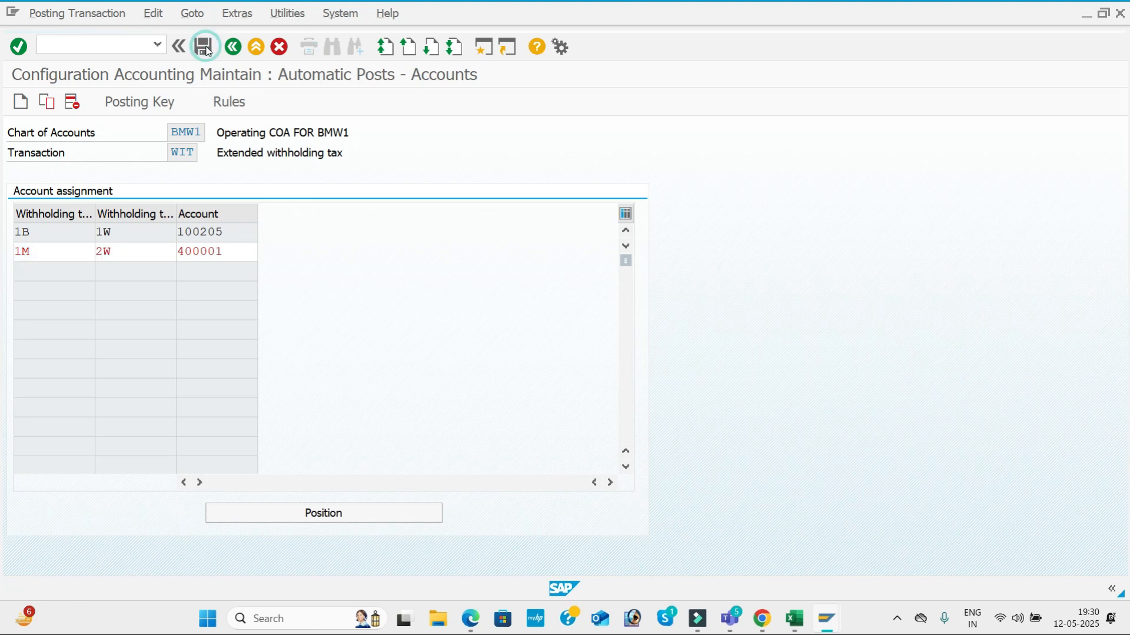
pyautogui.click(317, 294)
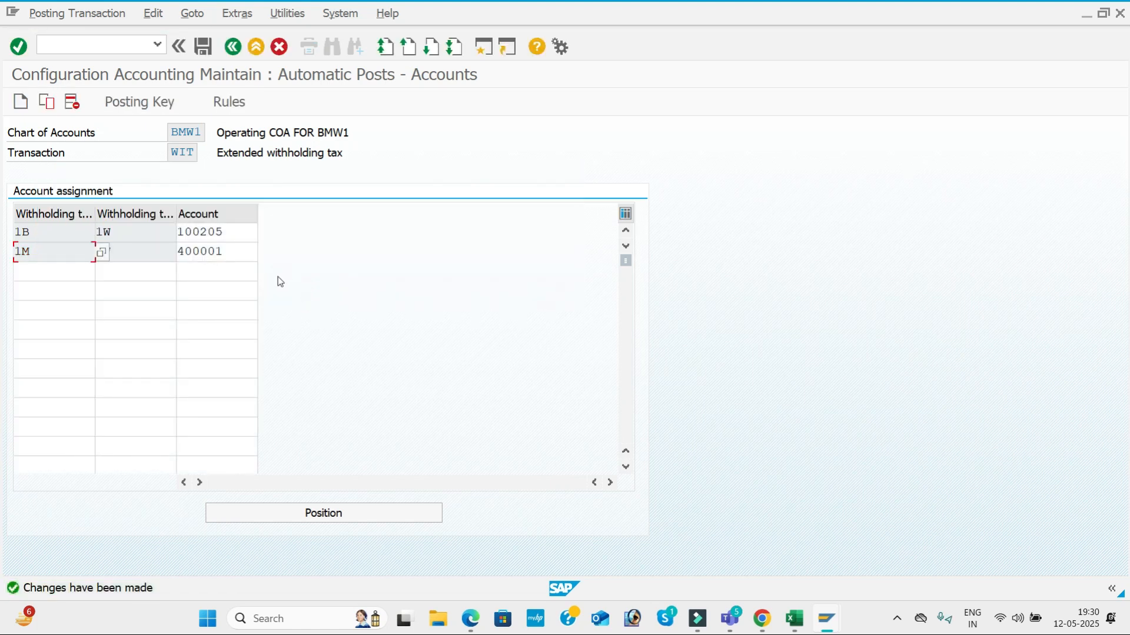
# Copy the User Reference Screen transaction code OMT3E from the Excel checklist and run it in SAP.
pyautogui.hotkey('alt', 'Tab')
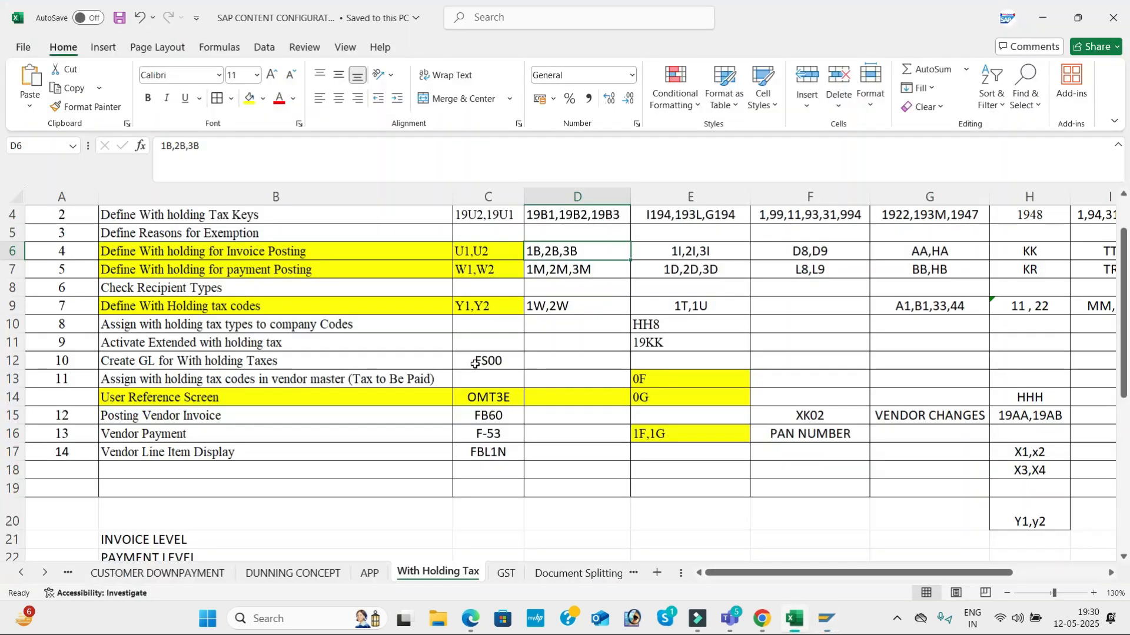
pyautogui.click(477, 378)
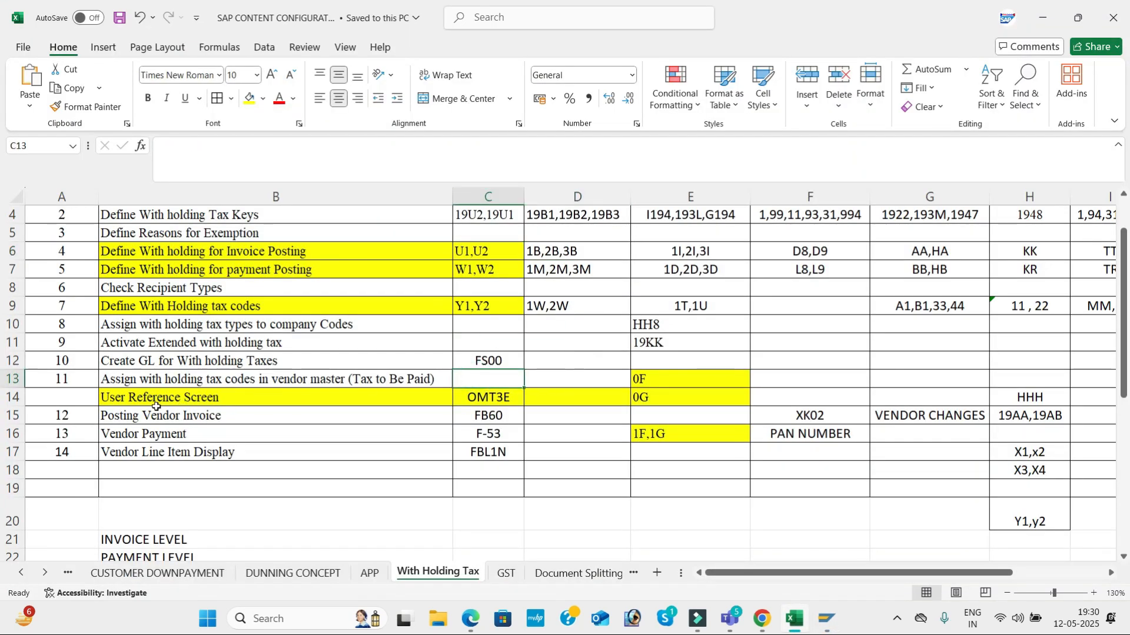
pyautogui.click(503, 399)
pyautogui.hotkey('ctrl', 'c')
pyautogui.hotkey('alt', 'Tab')
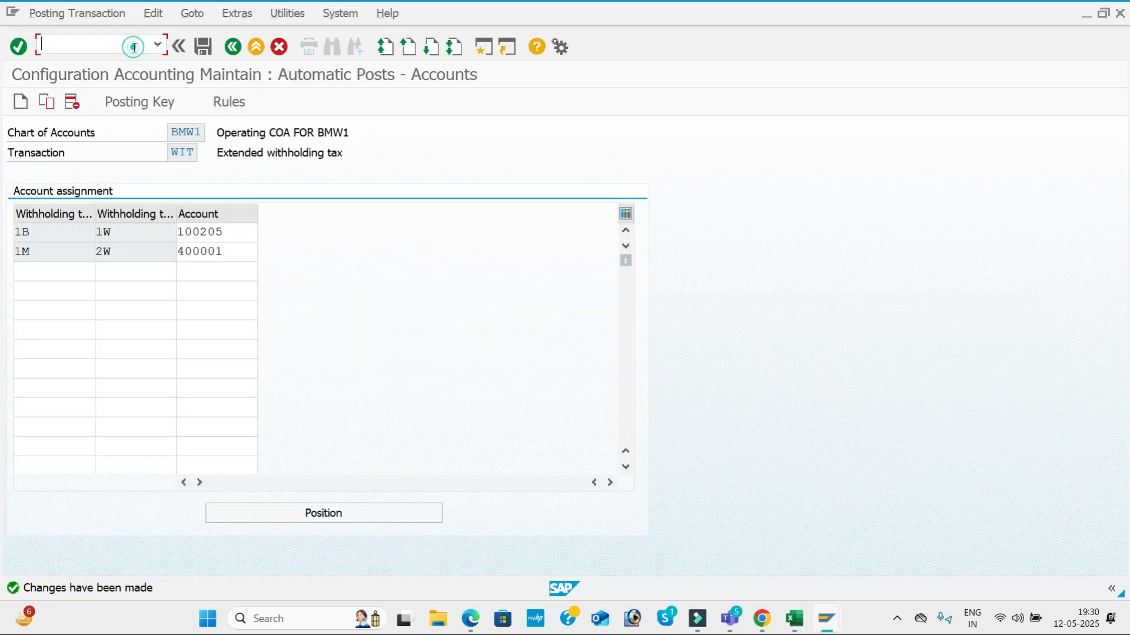
pyautogui.write('/N')
pyautogui.hotkey('ctrl', 'v')
pyautogui.press('Return')
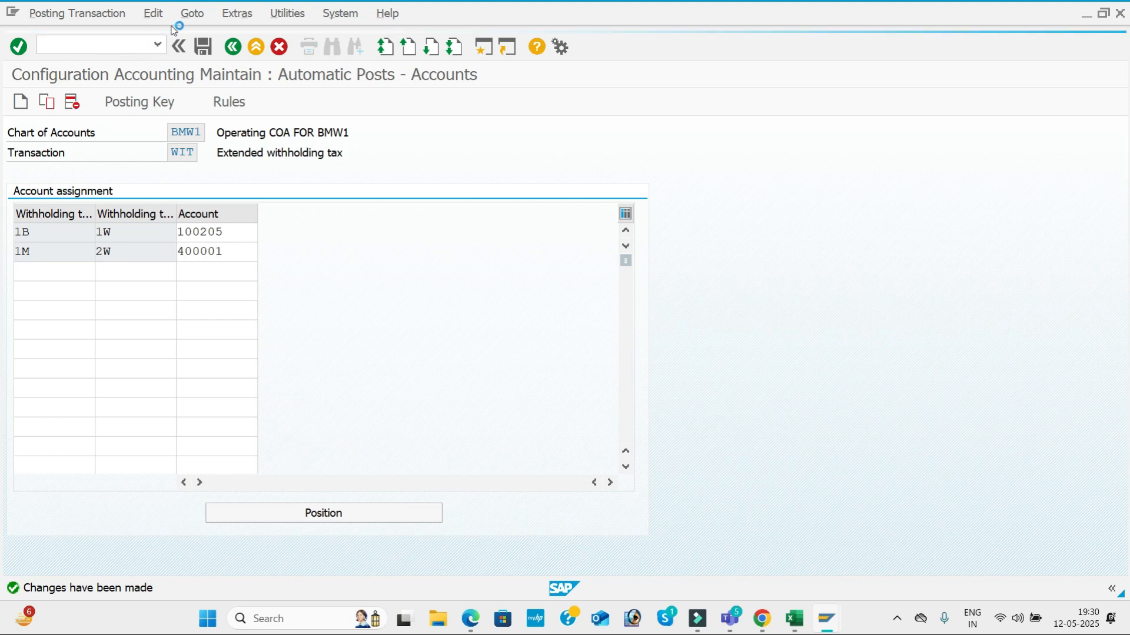
# Open the user screen reference overview, position it at entry FIUSER42 and save the view.
pyautogui.doubleClick(109, 181)
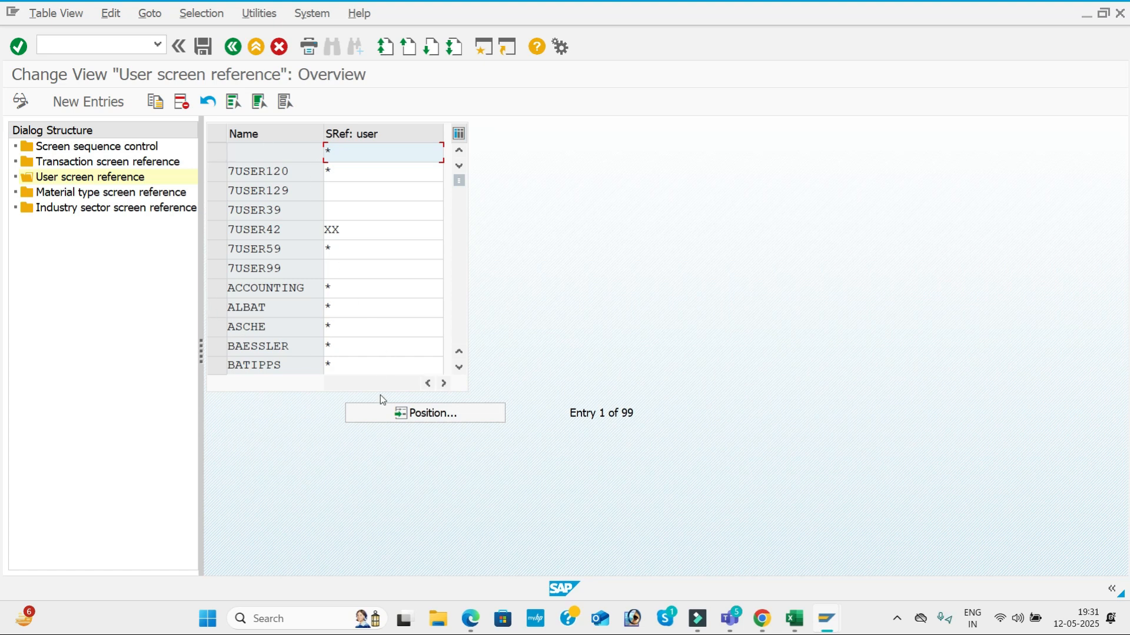
pyautogui.click(432, 415)
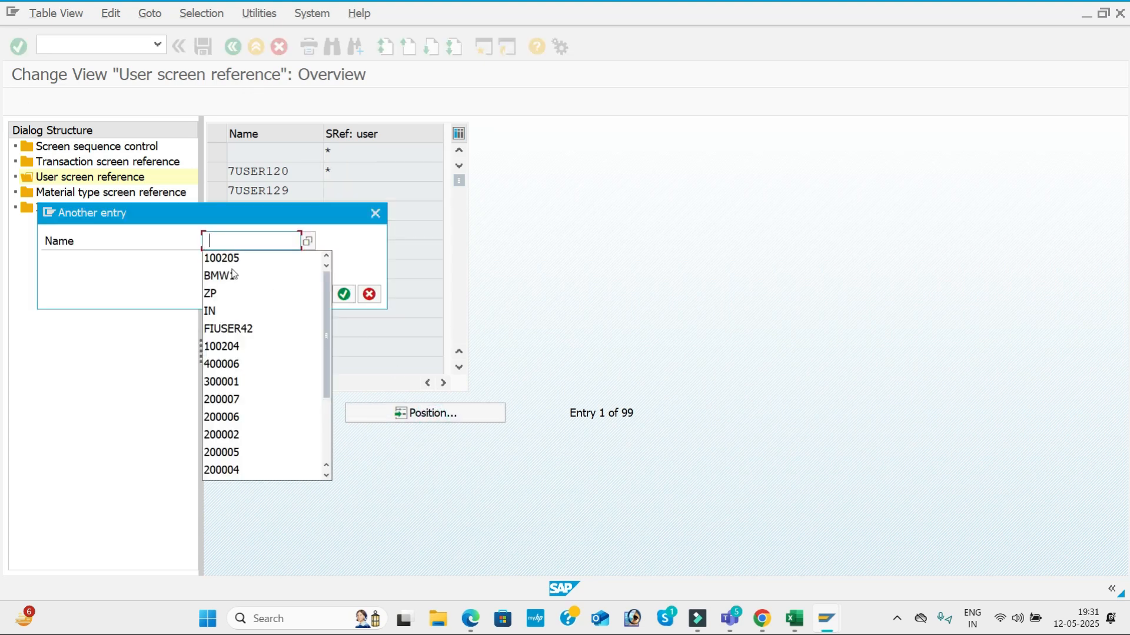
pyautogui.click(248, 329)
pyautogui.click(345, 294)
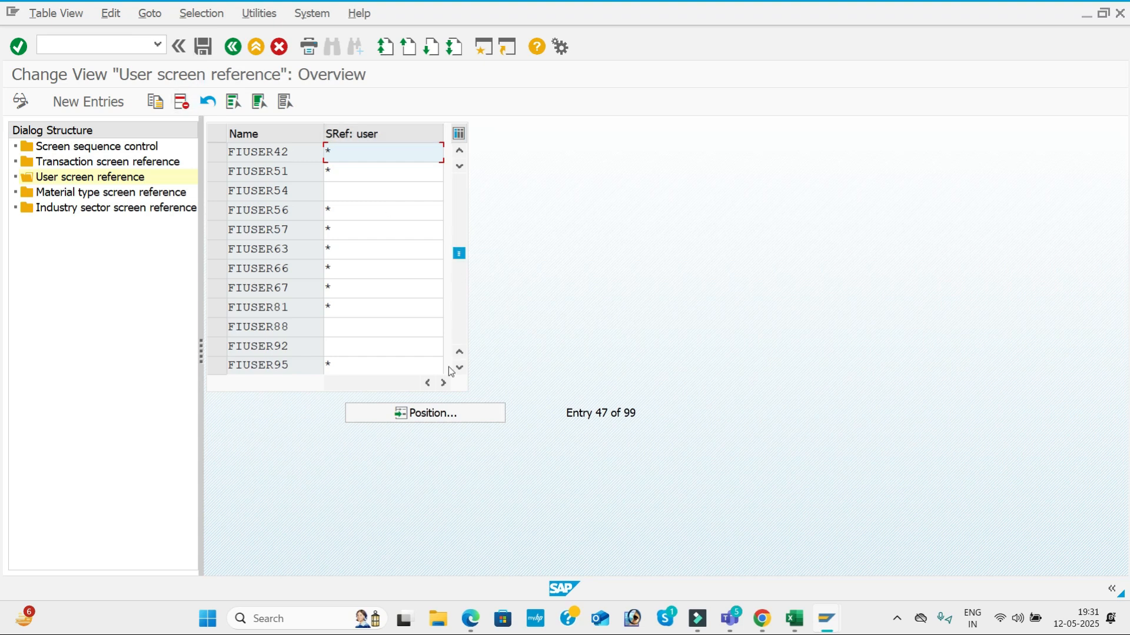
pyautogui.click(204, 47)
# Consult the posting steps in the Excel checklist and run the vendor change transaction XK02 in SAP.
pyautogui.hotkey('alt', 'Tab')
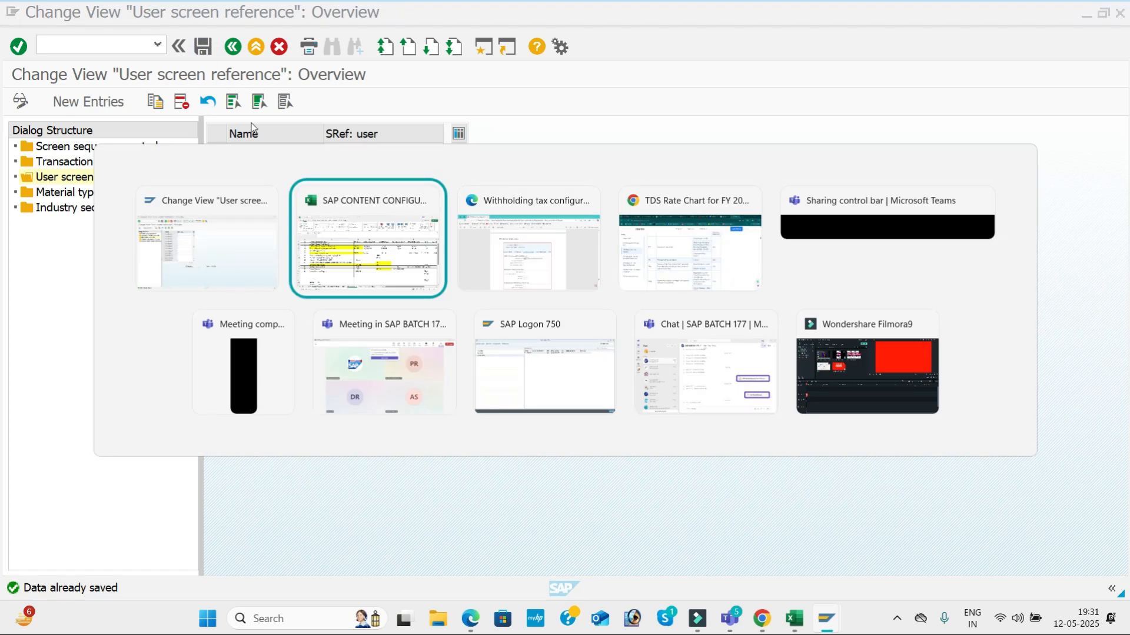
pyautogui.click(497, 416)
pyautogui.press('Escape')
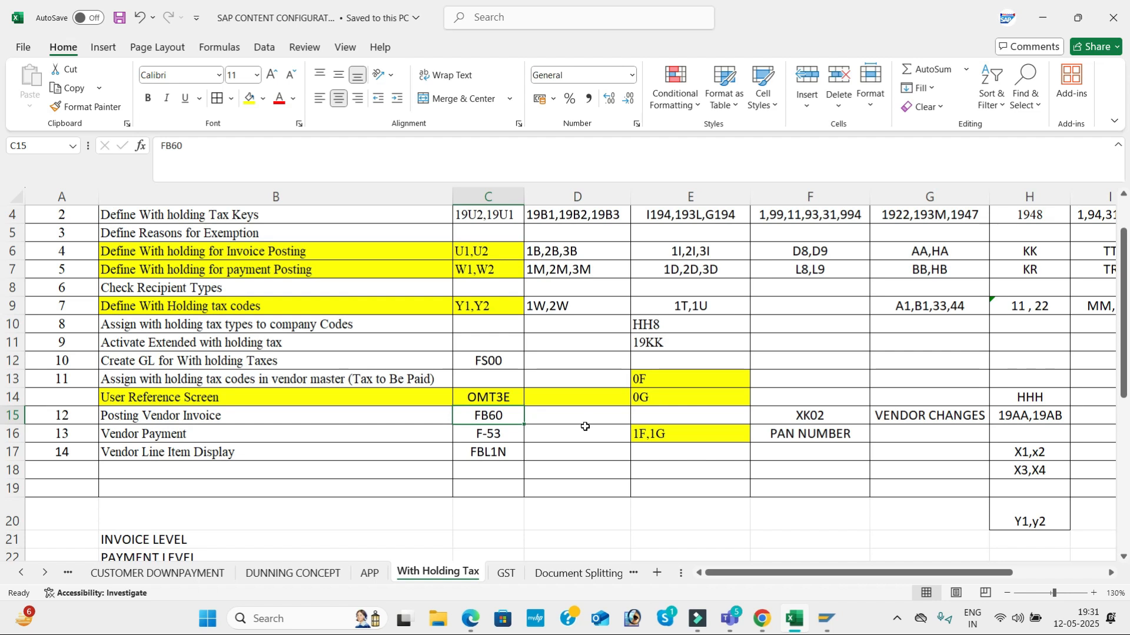
pyautogui.hotkey('alt', 'Tab')
pyautogui.click(127, 52)
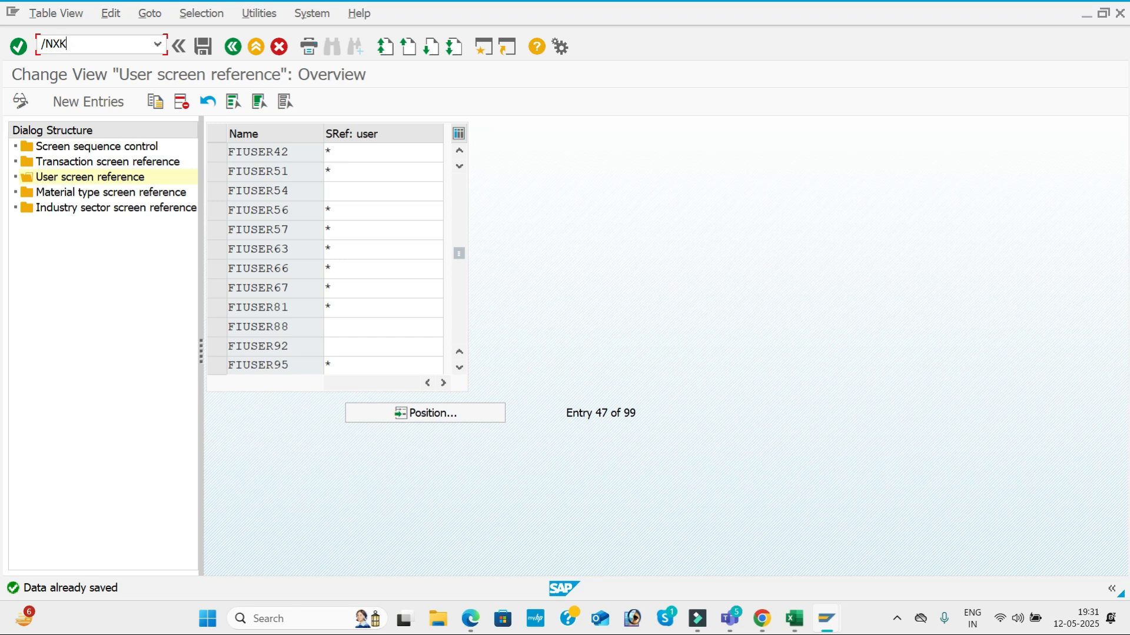
pyautogui.write('/NXK02')
pyautogui.press('Return')
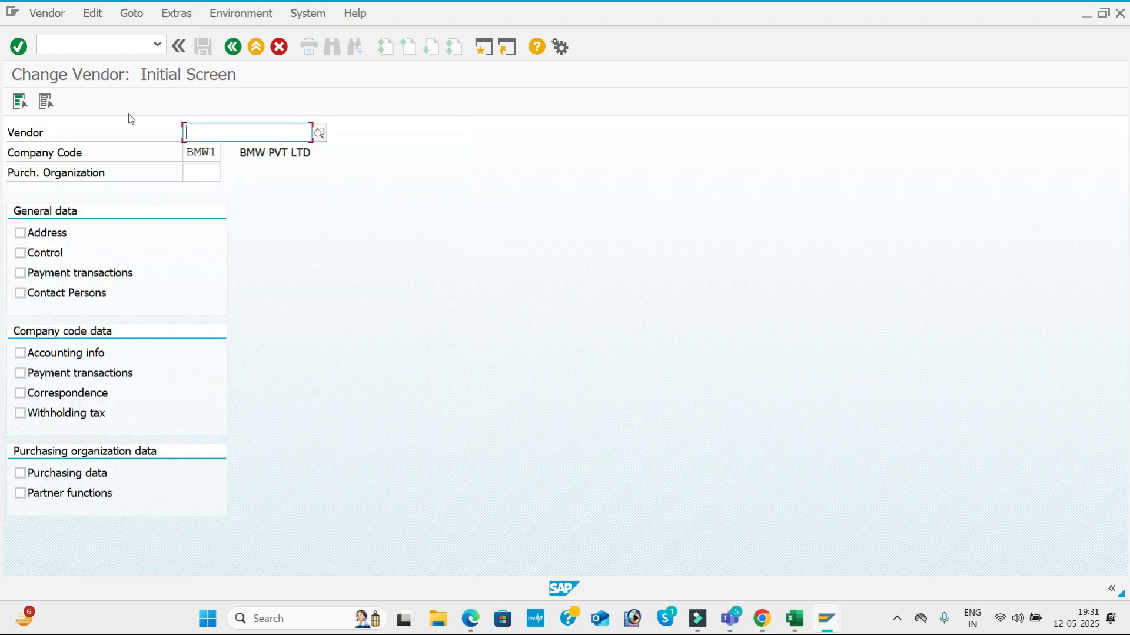
# Select the FASTRACK PVT LTD vendor in company code BMW1 and select all its general and company code data views.
pyautogui.click(320, 135)
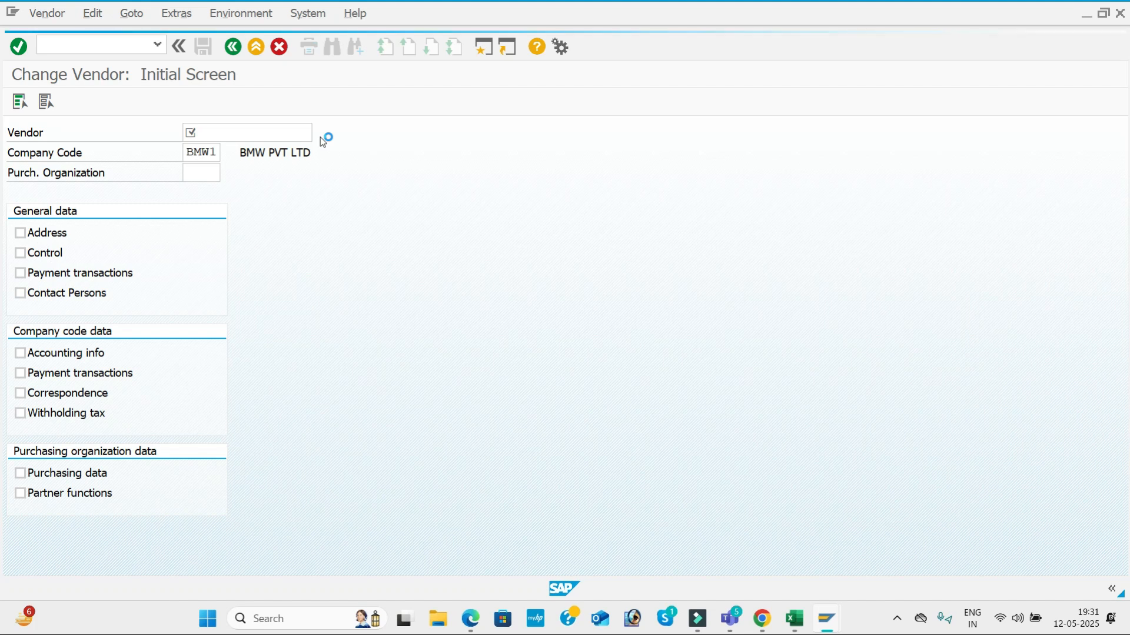
pyautogui.press('Return')
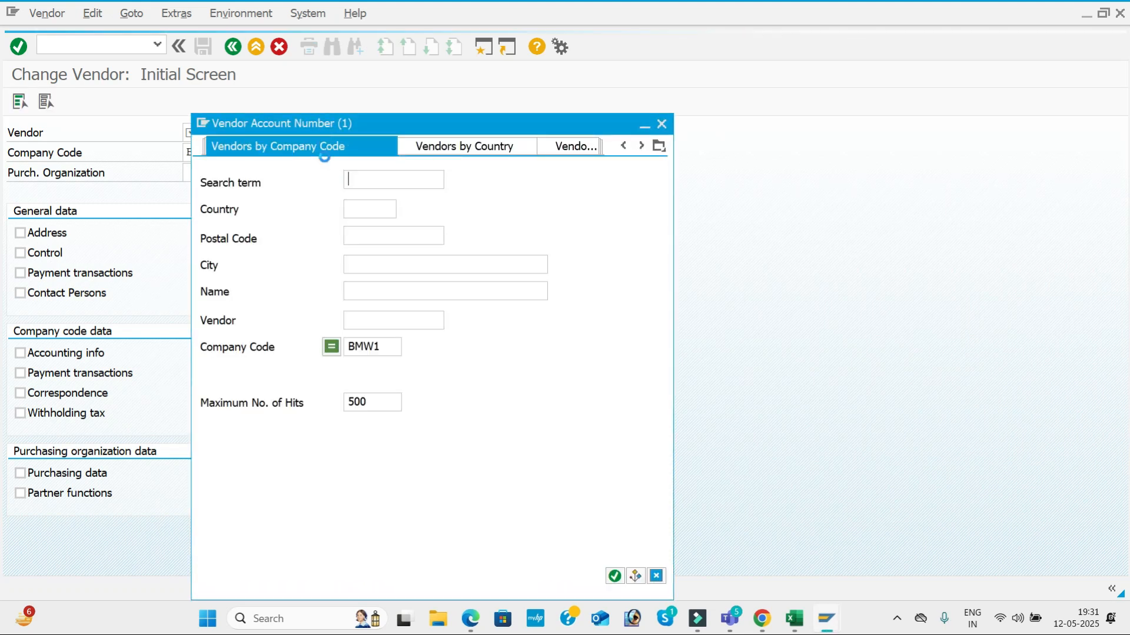
pyautogui.doubleClick(390, 144)
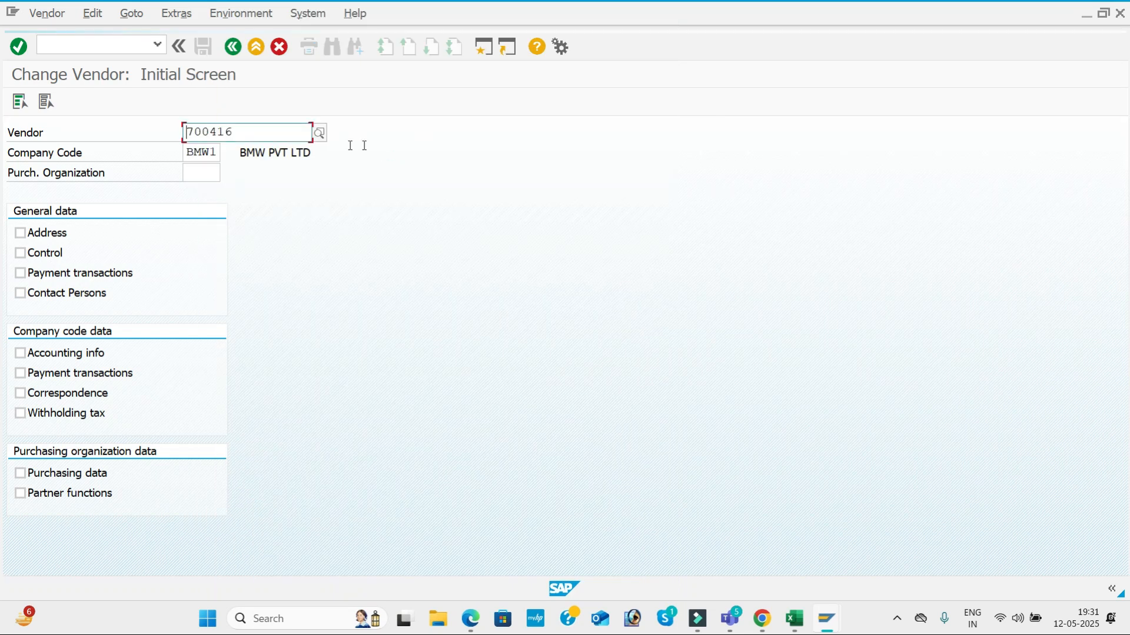
pyautogui.click(19, 101)
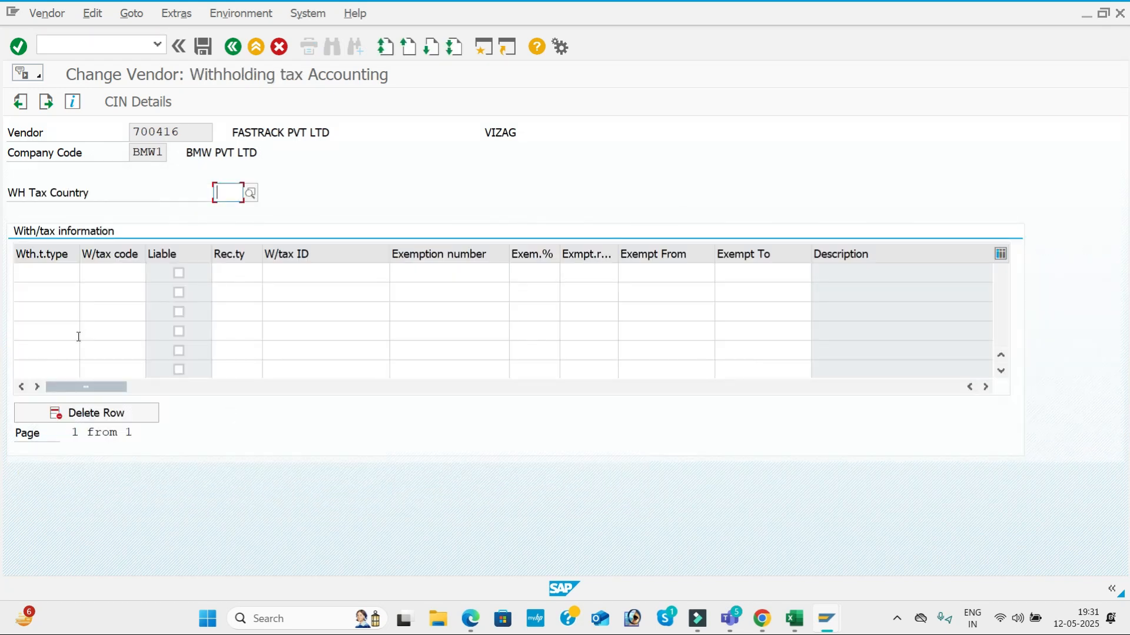
# Enter withholding tax type 1B with tax code 1W in the first row of the vendor's withholding tax information.
pyautogui.click(61, 272)
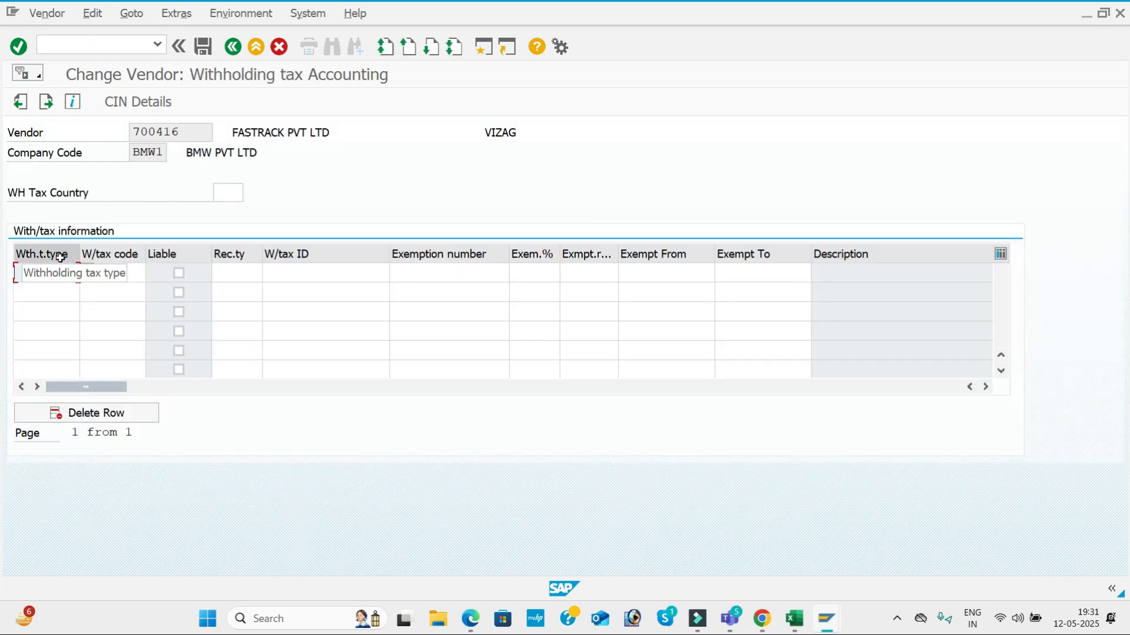
pyautogui.write('1B')
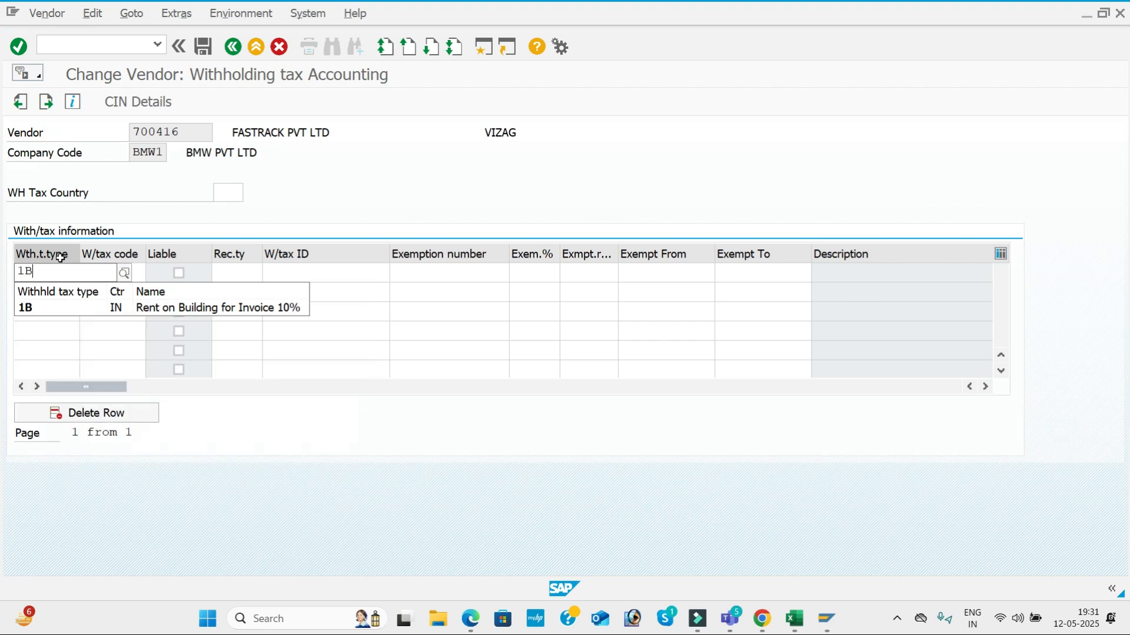
pyautogui.click(99, 269)
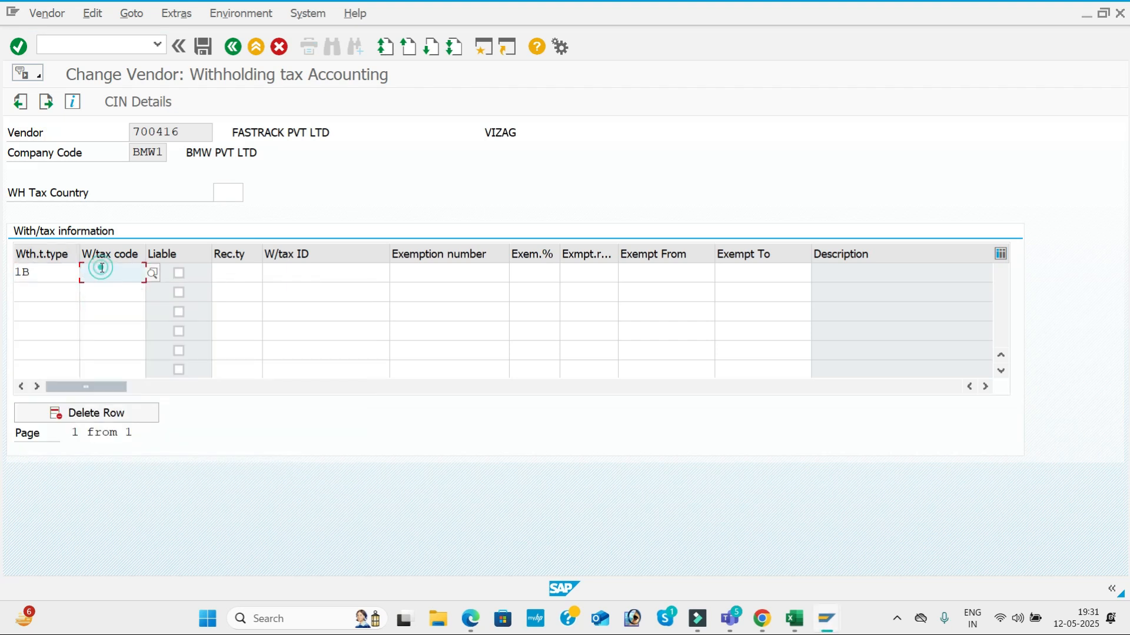
pyautogui.hotkey('alt', 'Tab')
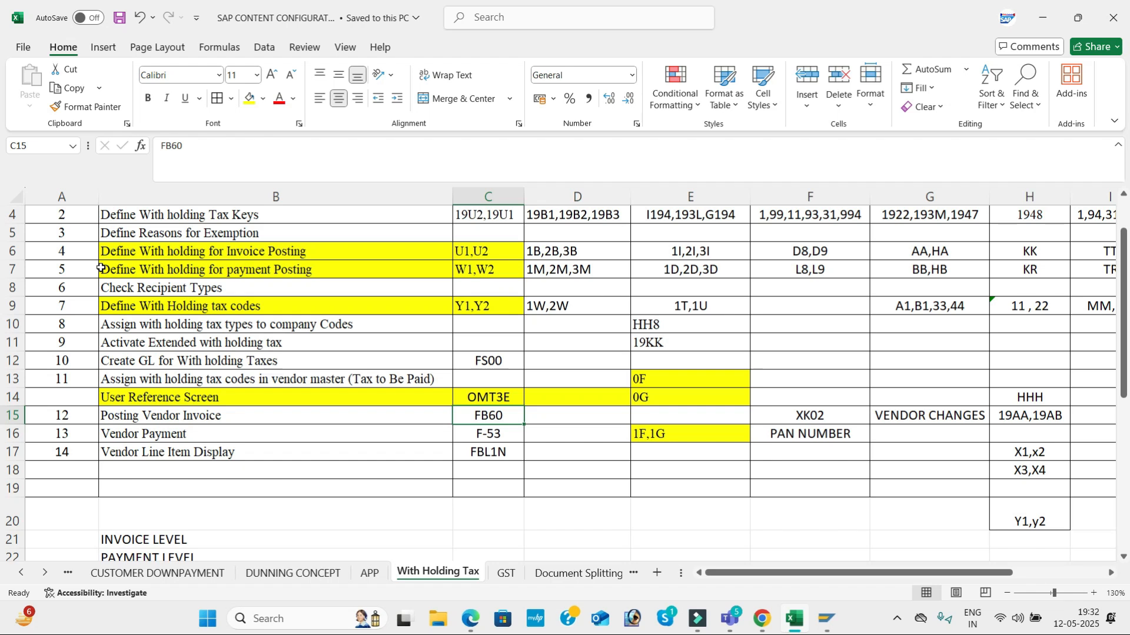
pyautogui.hotkey('alt', 'Tab')
pyautogui.write('1W')
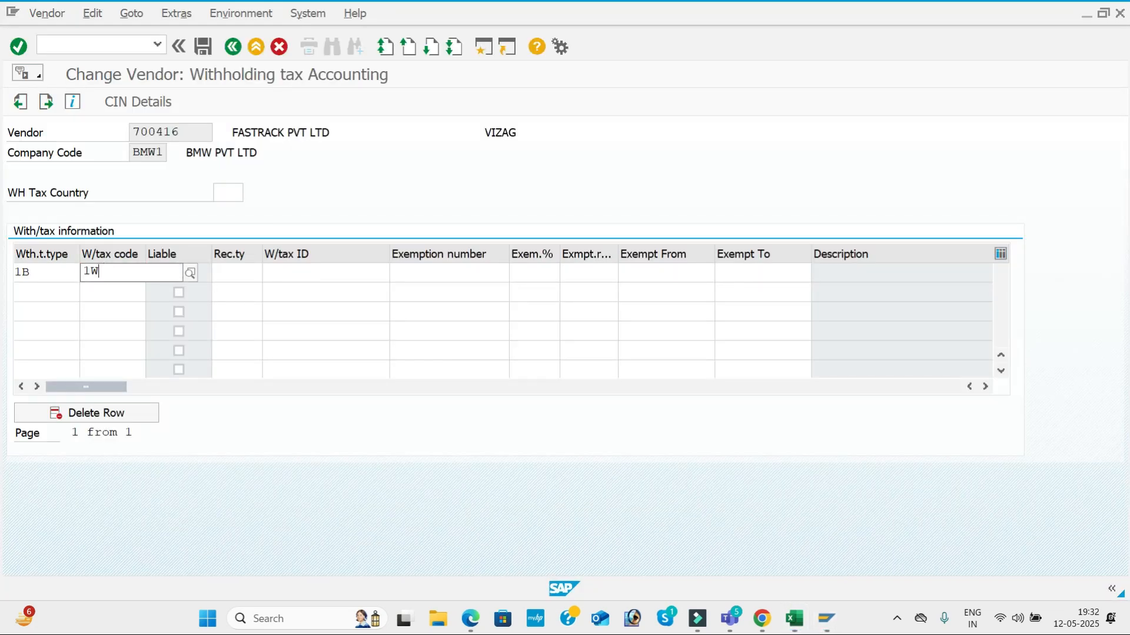
pyautogui.click(132, 305)
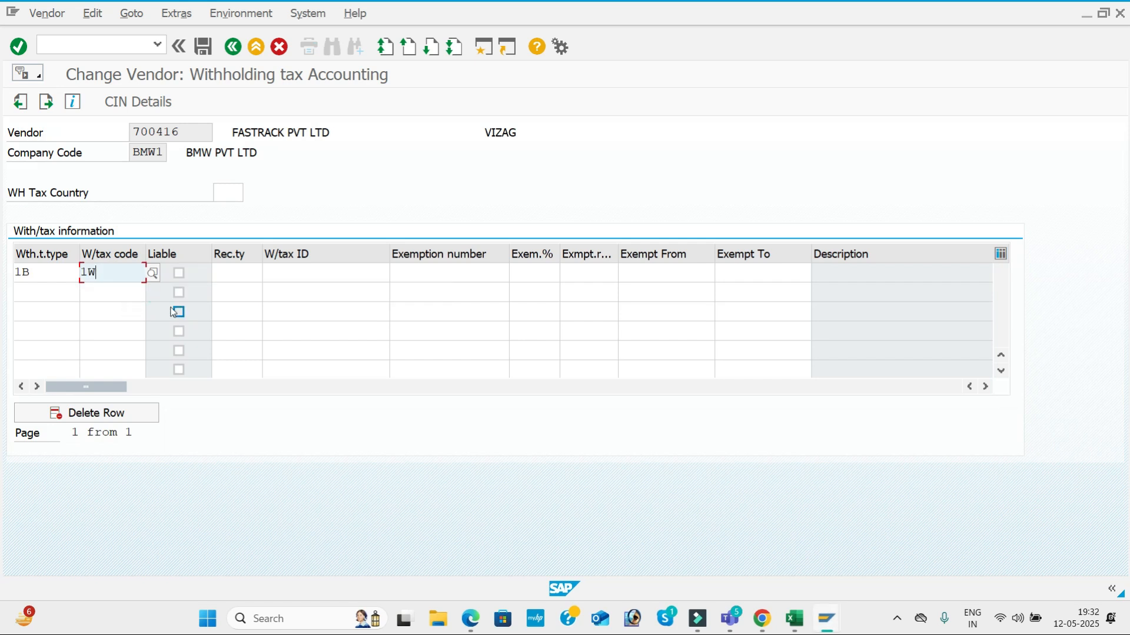
# Enter withholding tax type 1M with tax code 2W in the second row, checking the Excel checklist for the type.
pyautogui.click(55, 293)
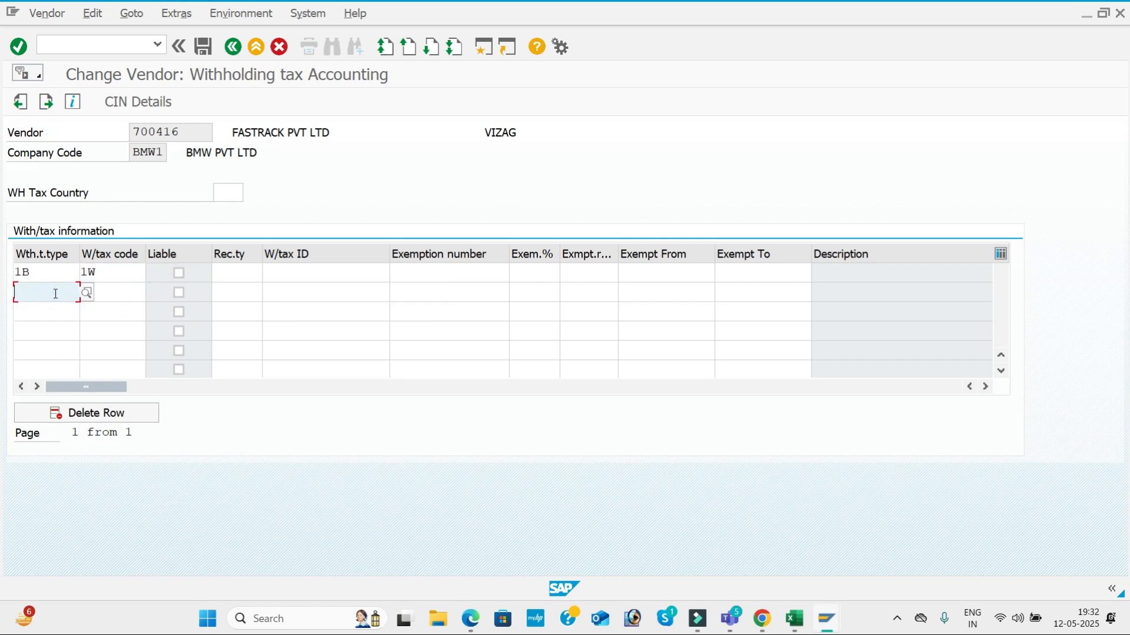
pyautogui.hotkey('alt', 'Tab')
pyautogui.hotkey('alt', 'Tab')
pyautogui.write('1M')
pyautogui.press('Tab')
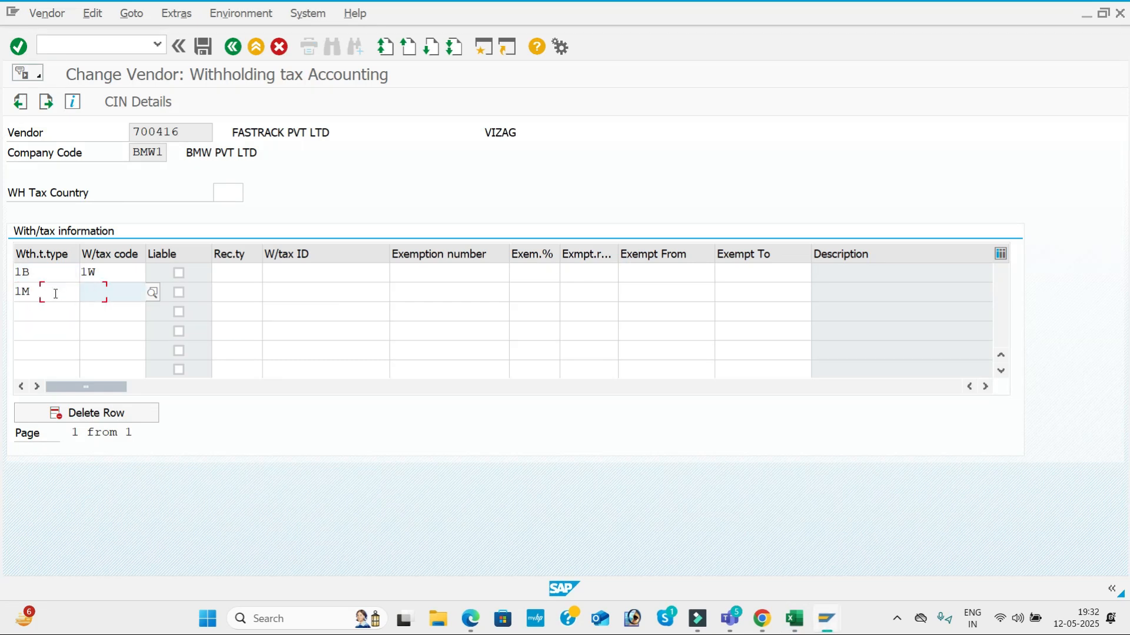
pyautogui.write('2W')
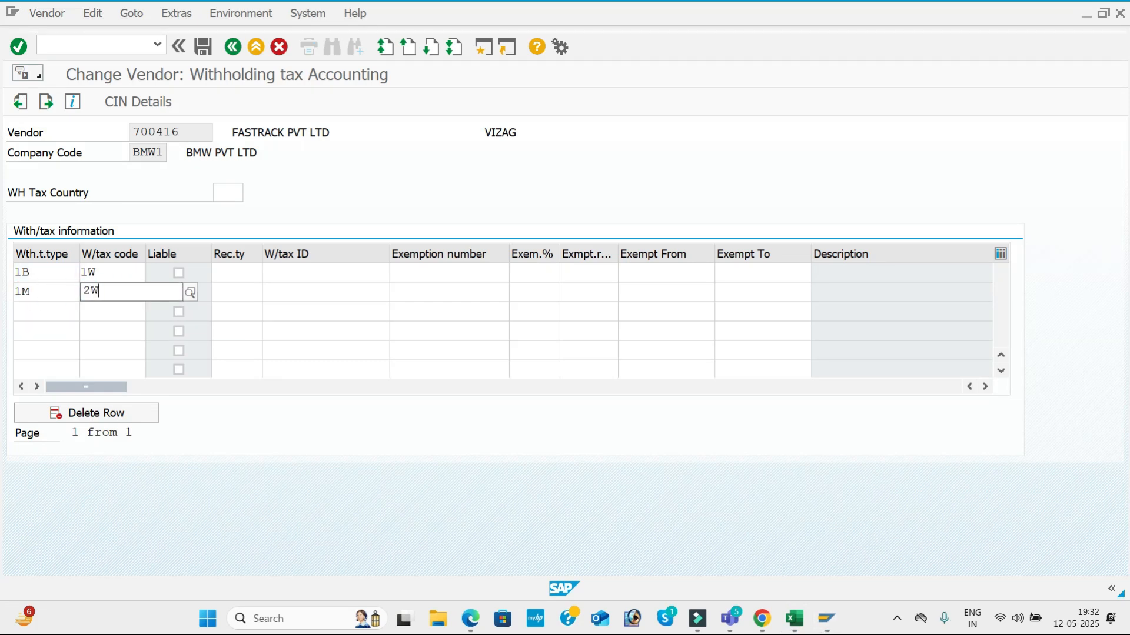
pyautogui.click(150, 325)
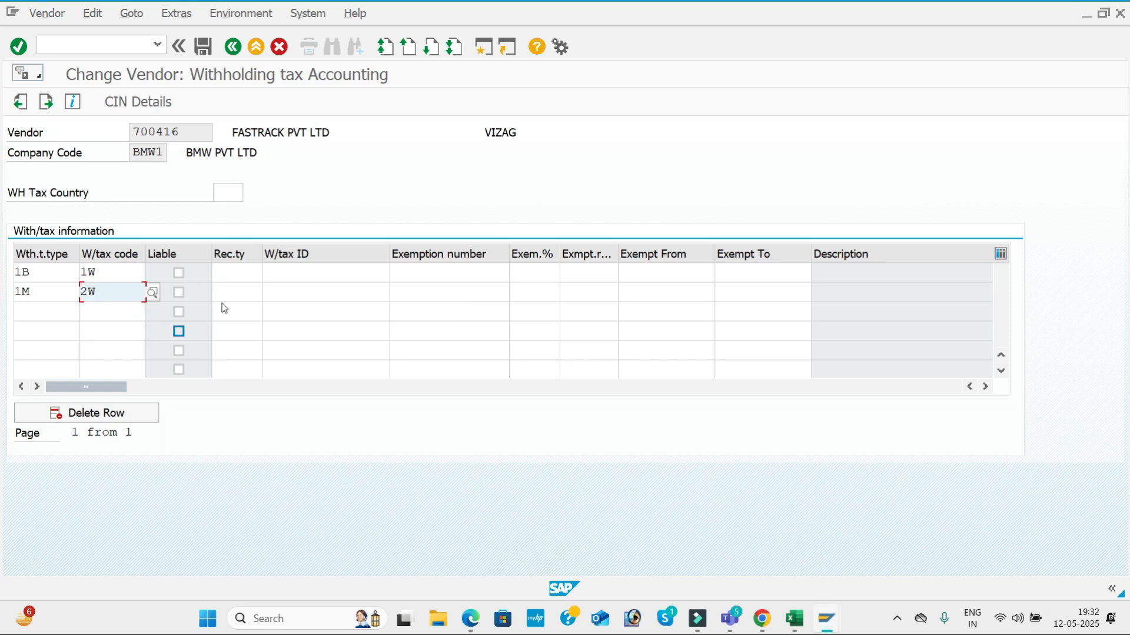
# Set recipient type CO for both withholding tax rows and the withholding tax country to IN.
pyautogui.click(236, 272)
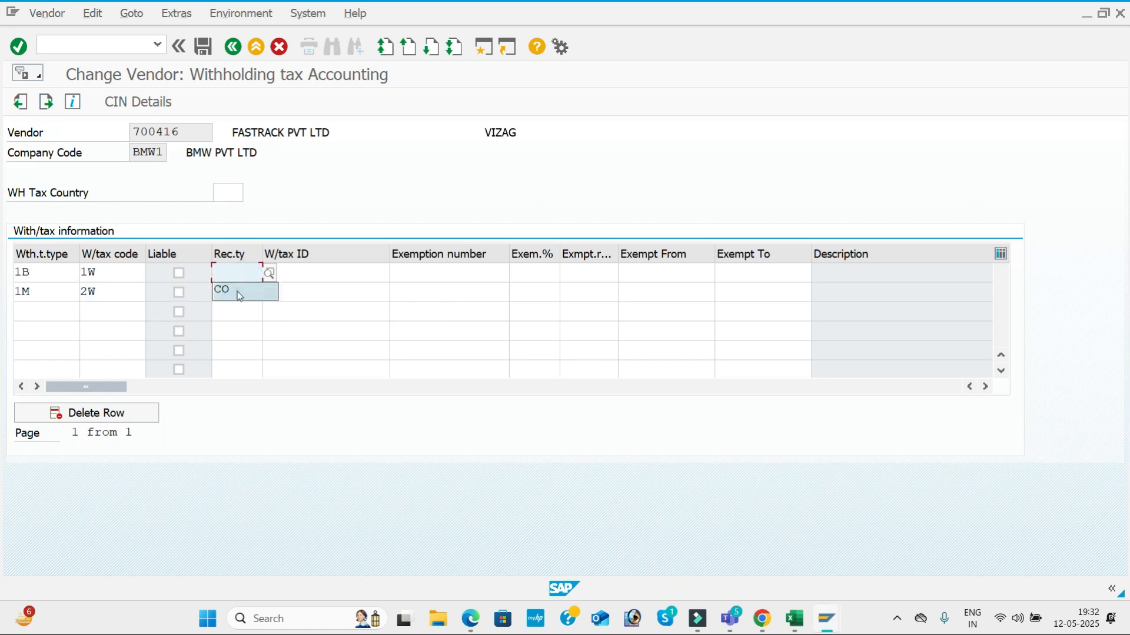
pyautogui.click(239, 296)
pyautogui.click(235, 291)
pyautogui.click(250, 309)
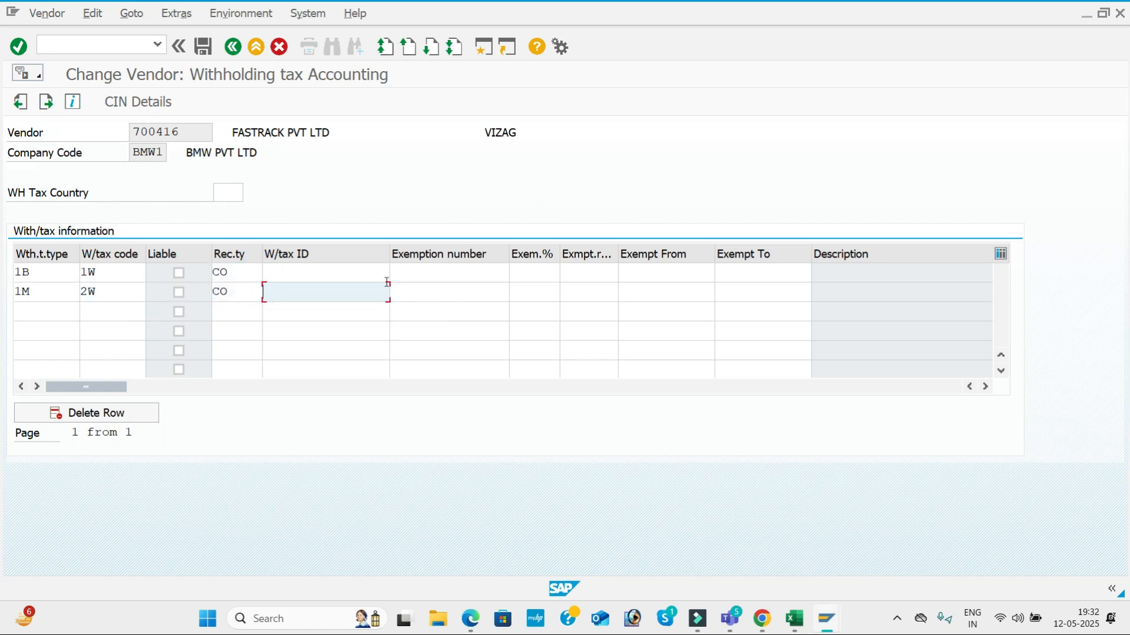
pyautogui.click(226, 189)
pyautogui.click(234, 212)
# Fill in the PAN number in the vendor's CIN withholding tax details and save the vendor changes.
pyautogui.click(147, 107)
pyautogui.click(298, 134)
pyautogui.click(222, 177)
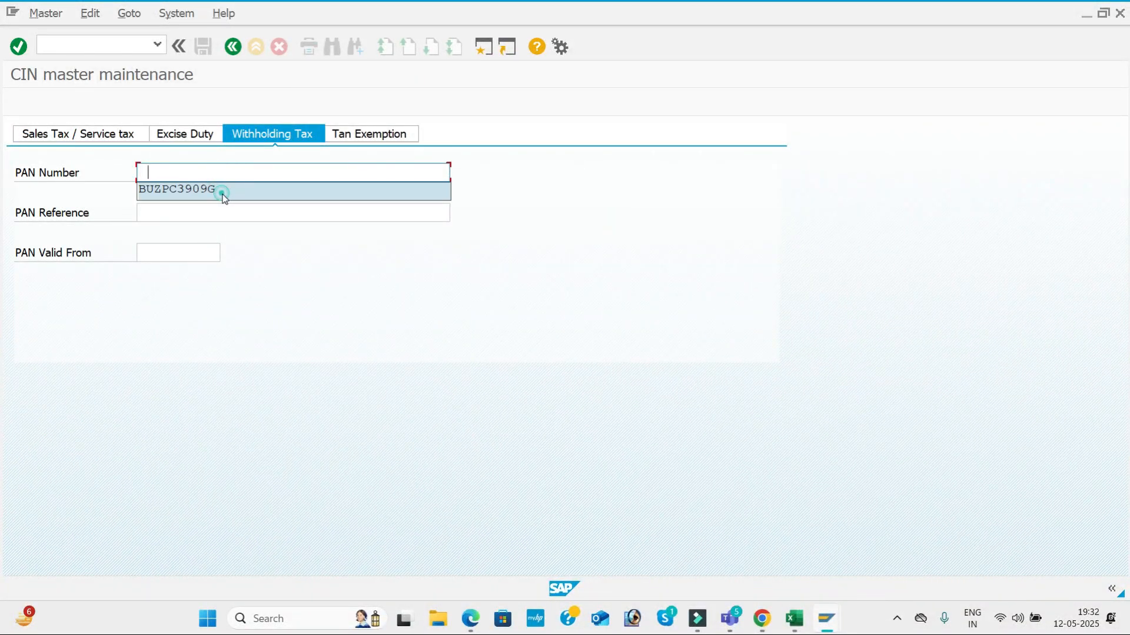
pyautogui.click(222, 189)
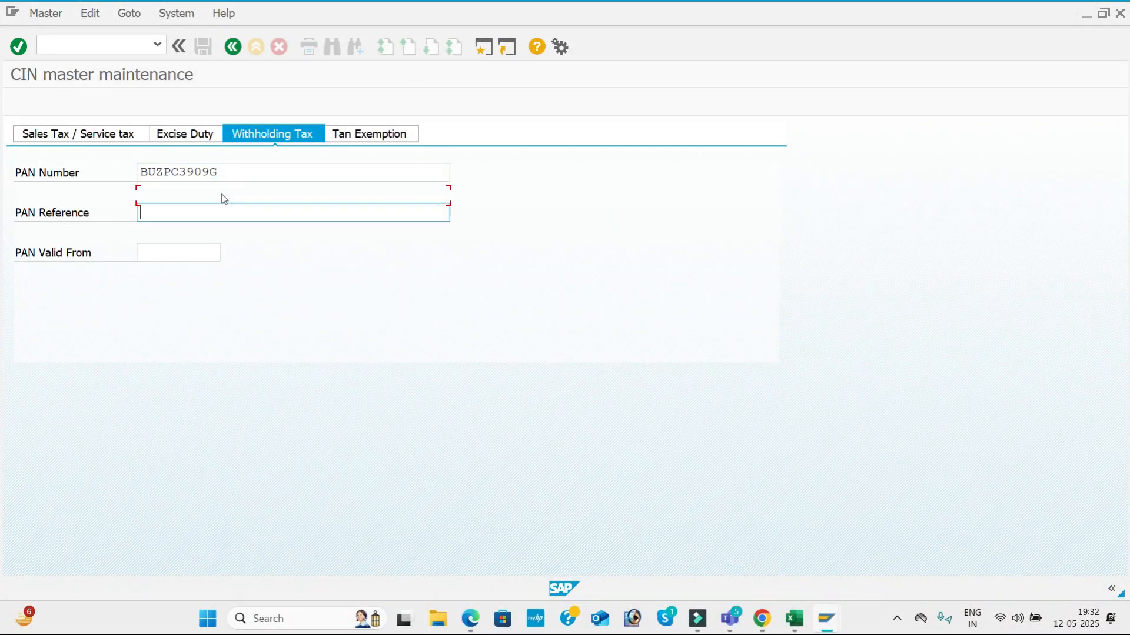
pyautogui.click(233, 47)
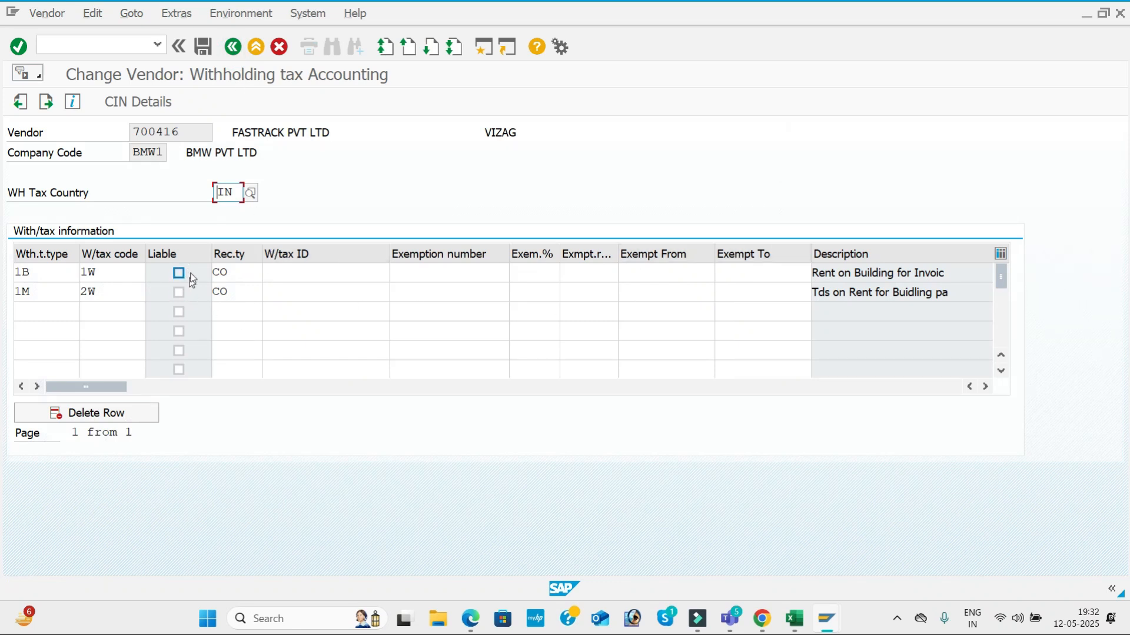
pyautogui.click(206, 50)
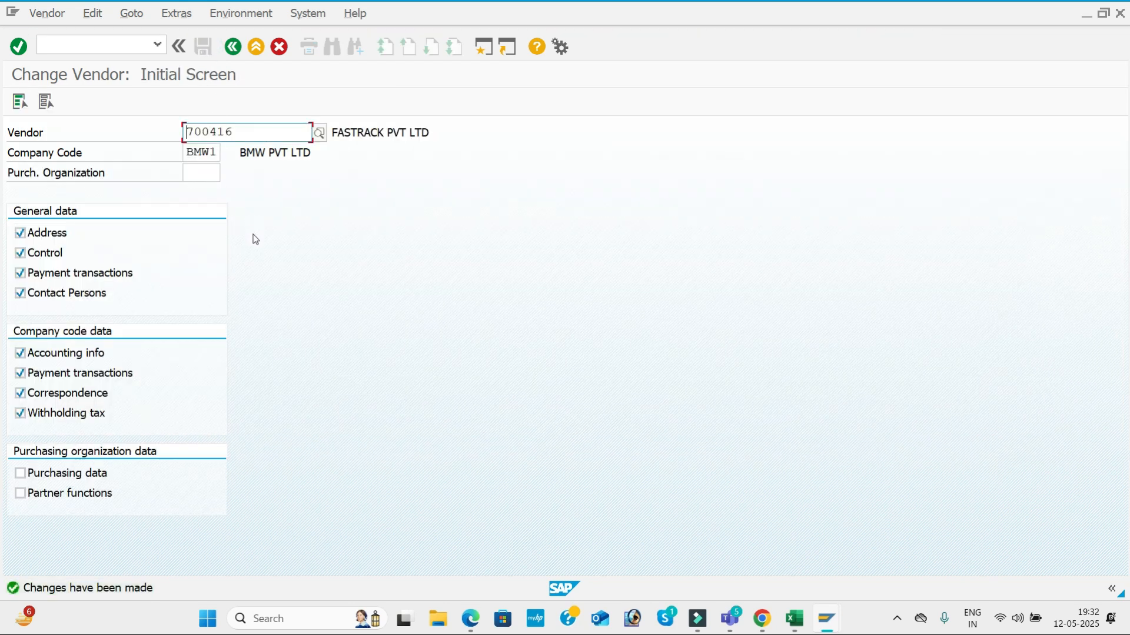
# Switch to the Excel checklist and insert a blank row above Posting Vendor Invoice on the With Holding Tax sheet.
pyautogui.hotkey('alt', 'Tab')
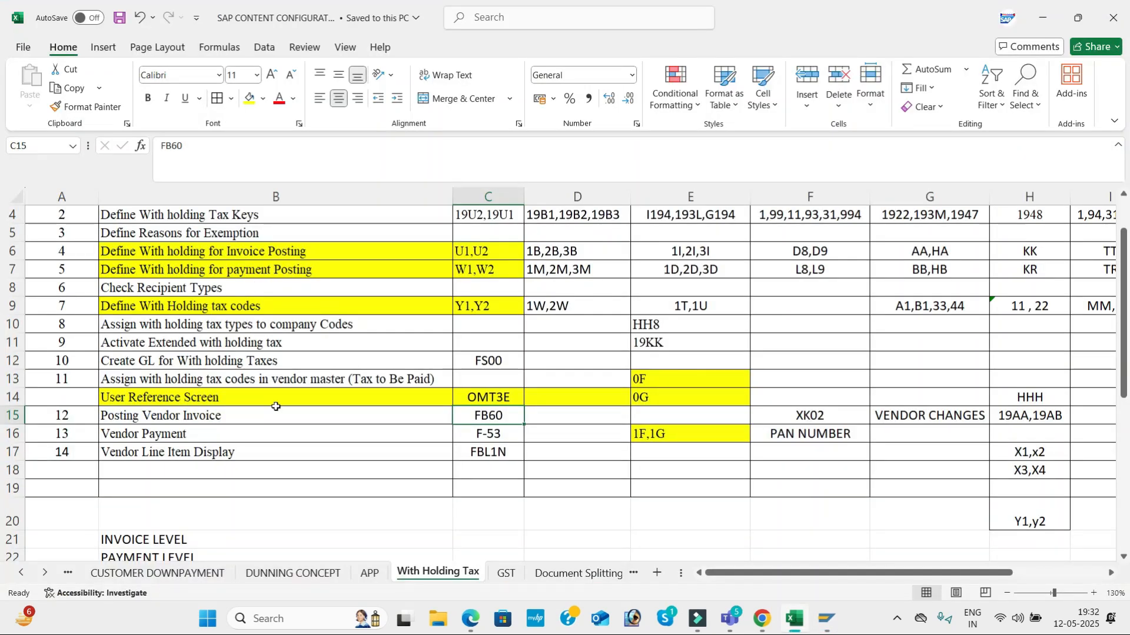
pyautogui.click(318, 433)
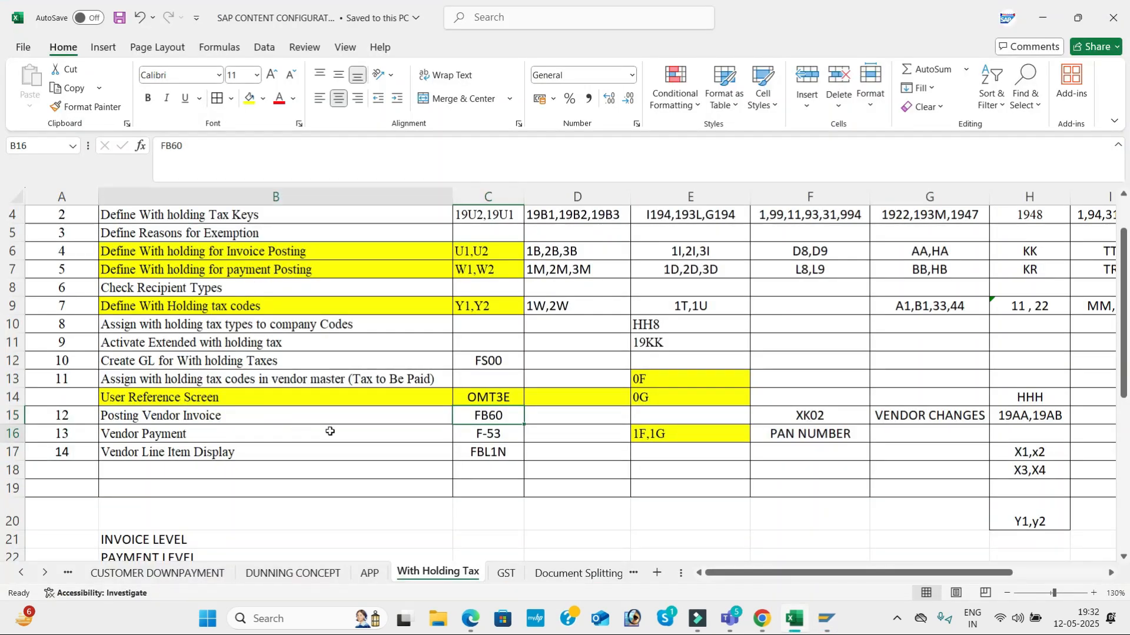
pyautogui.click(10, 415)
pyautogui.rightClick(10, 415)
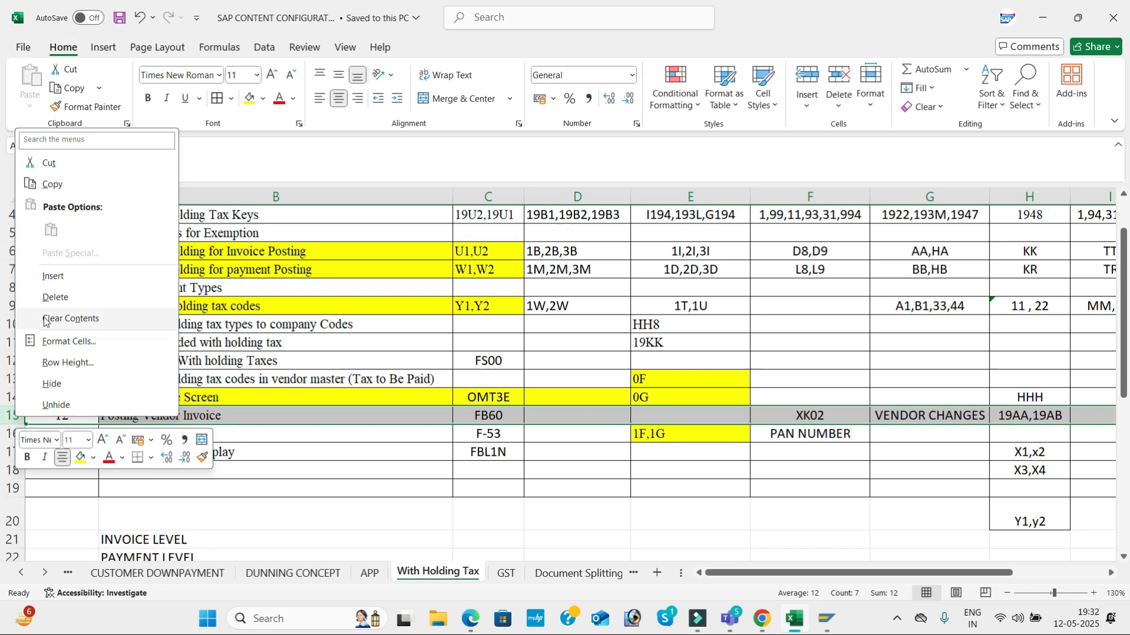
pyautogui.click(56, 276)
# Label the new row 15 "Vendor Changes" in column B.
pyautogui.click(222, 419)
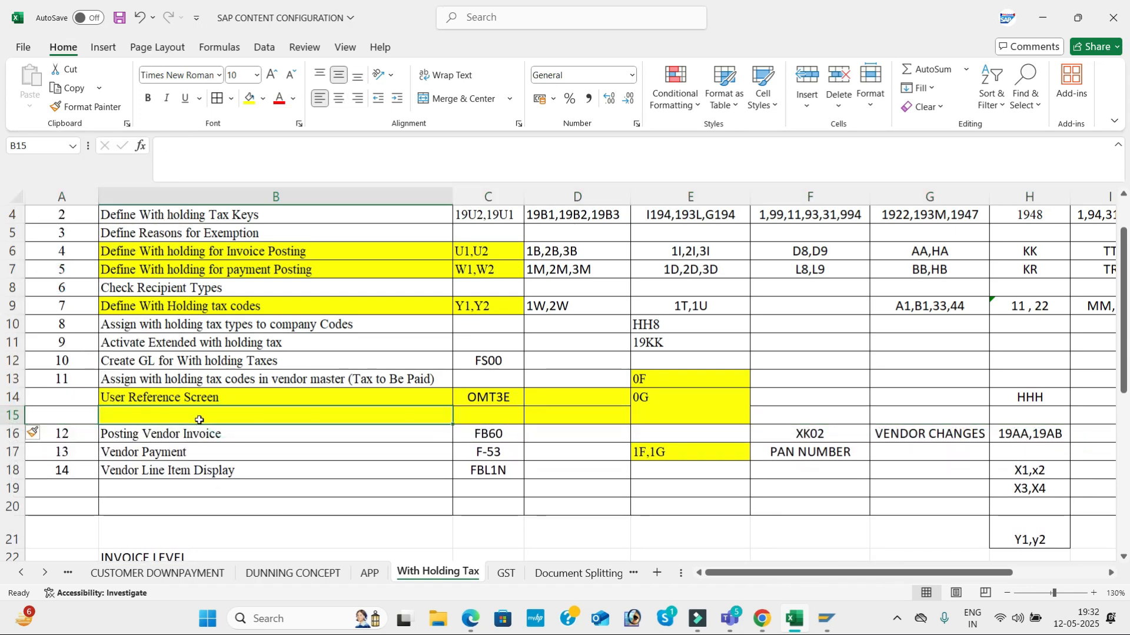
pyautogui.write('VEN')
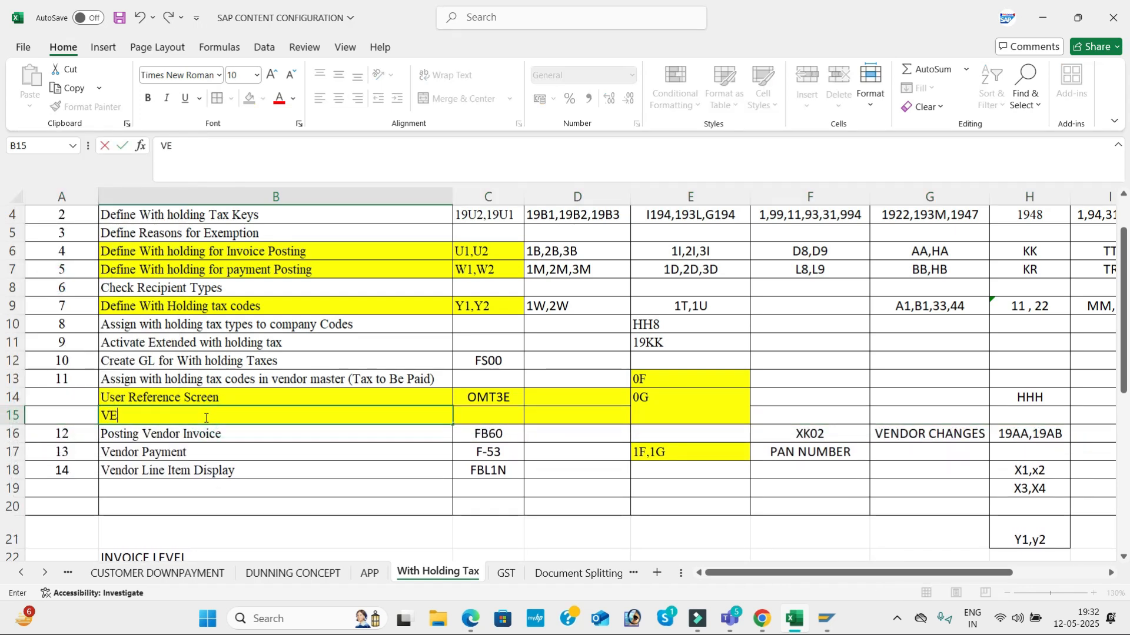
pyautogui.press('BackSpace')
pyautogui.press('BackSpace')
pyautogui.write('en')
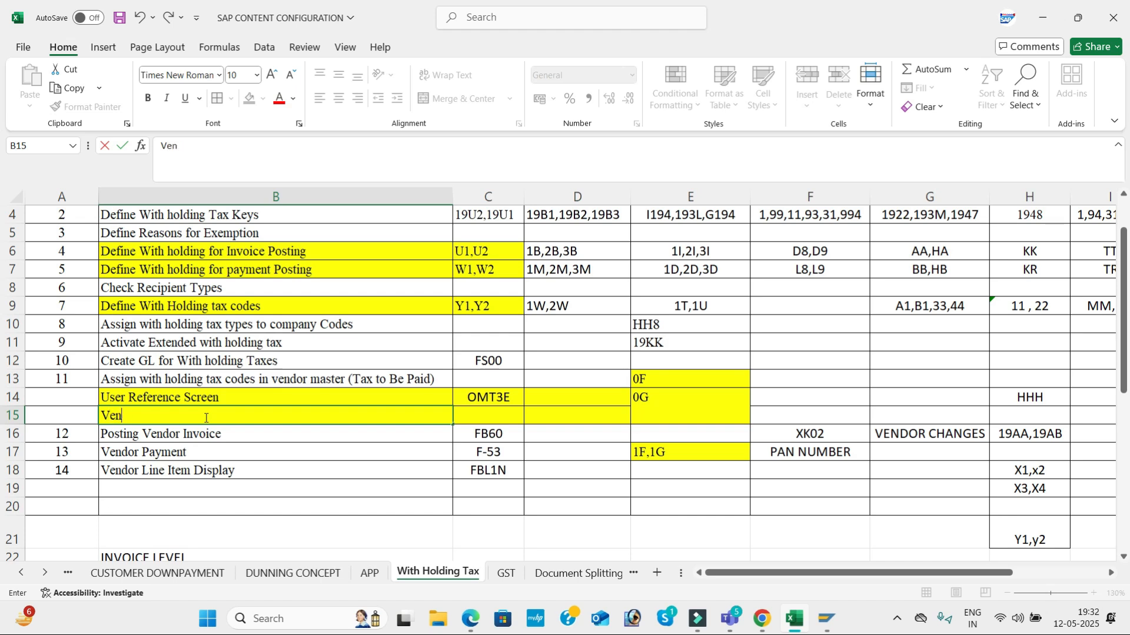
pyautogui.write('dor Changes')
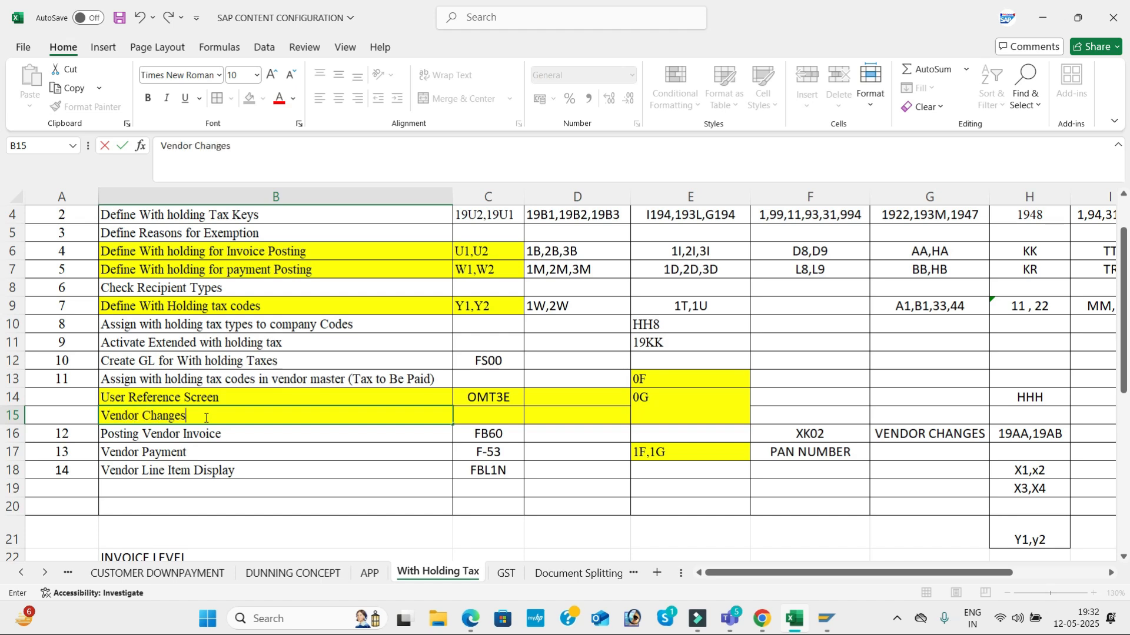
pyautogui.press('Tab')
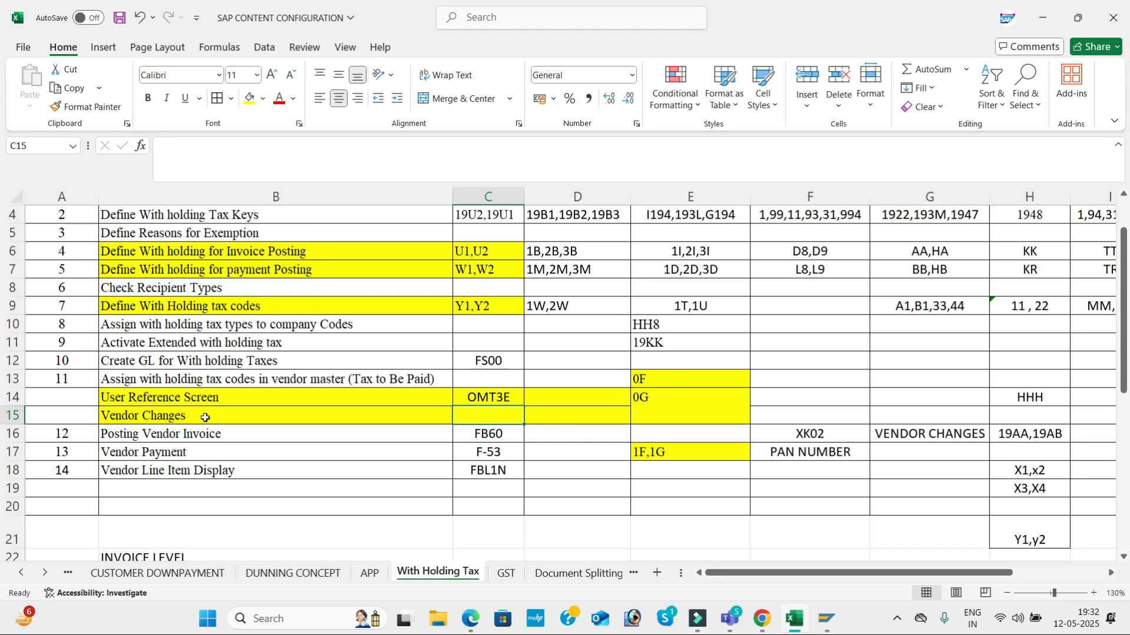
# Enter transaction code XK02 in cell C15 beside Vendor Changes and save the workbook.
pyautogui.write('xk')
pyautogui.press('BackSpace')
pyautogui.press('BackSpace')
pyautogui.write('XK02')
pyautogui.press('Return')
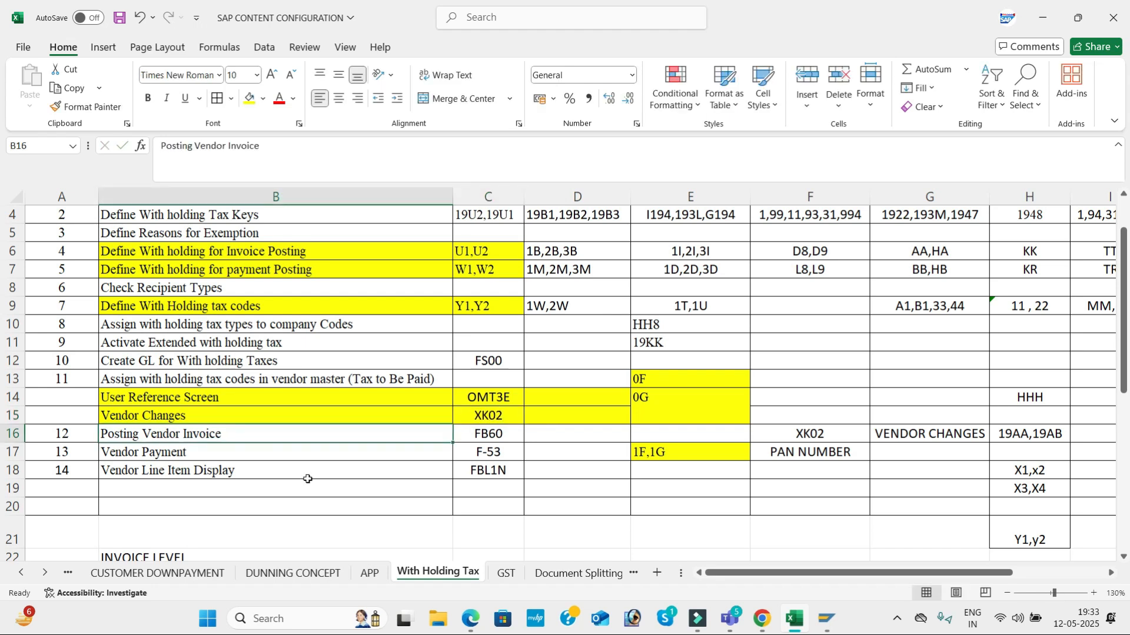
pyautogui.click(119, 17)
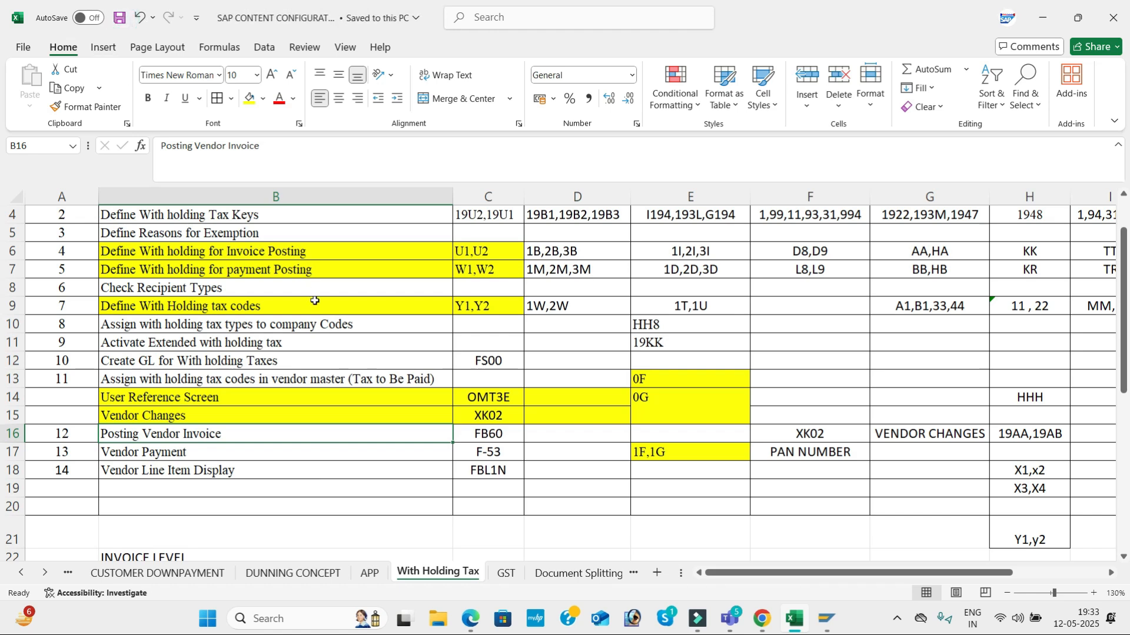
pyautogui.click(379, 365)
pyautogui.hotkey('alt', 'Tab')
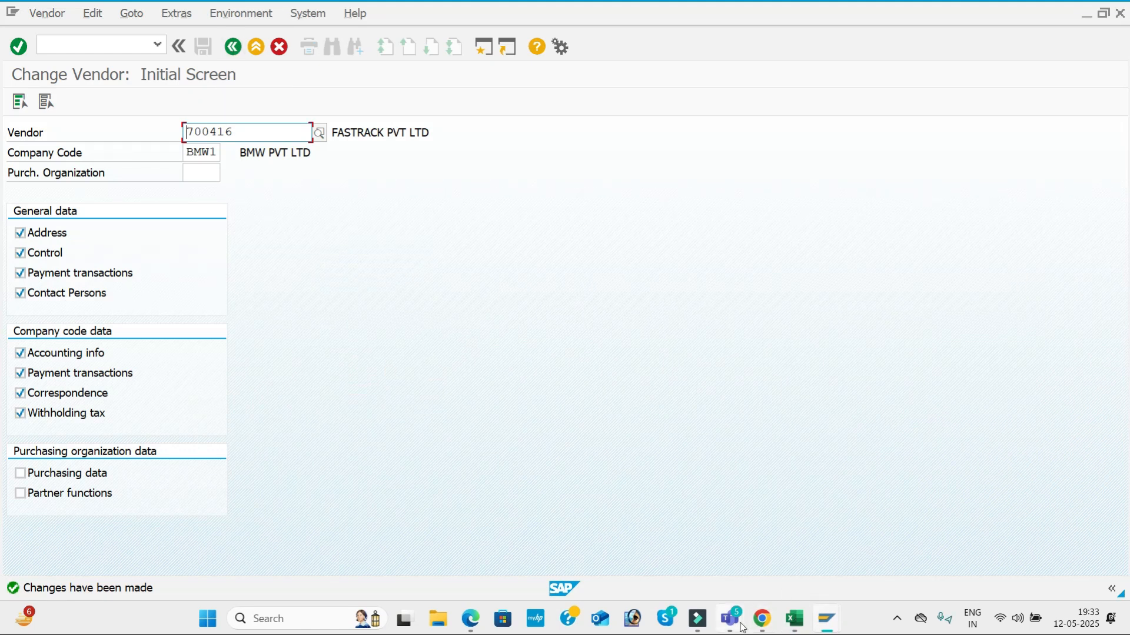
pyautogui.moveTo(730, 618)
pyautogui.click(708, 550)
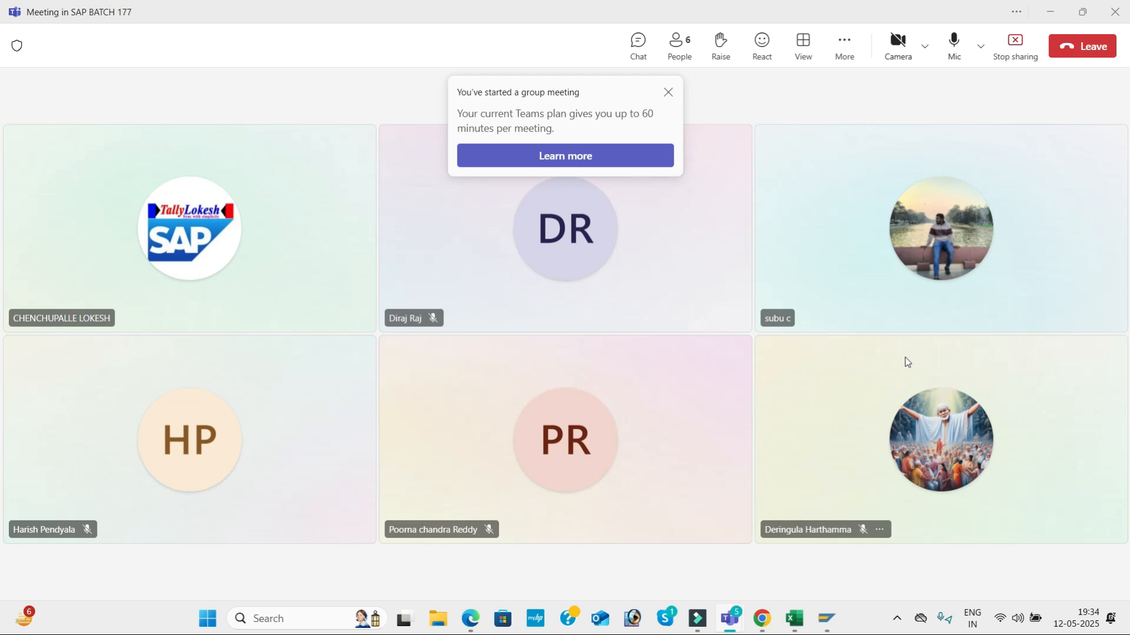
pyautogui.click(899, 619)
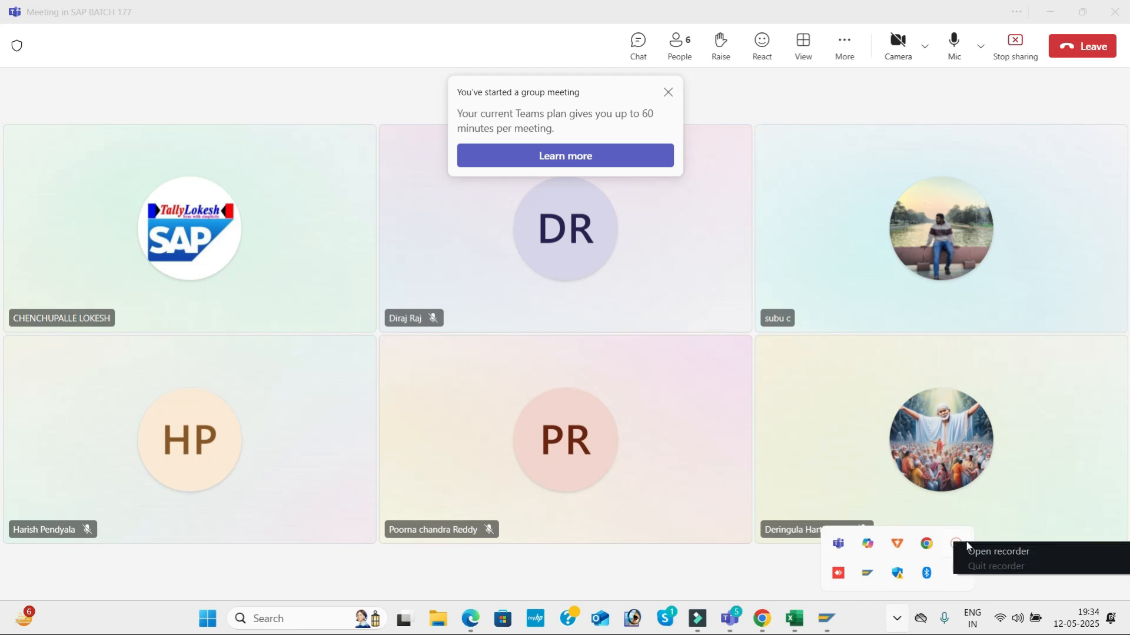
pyautogui.click(955, 544)
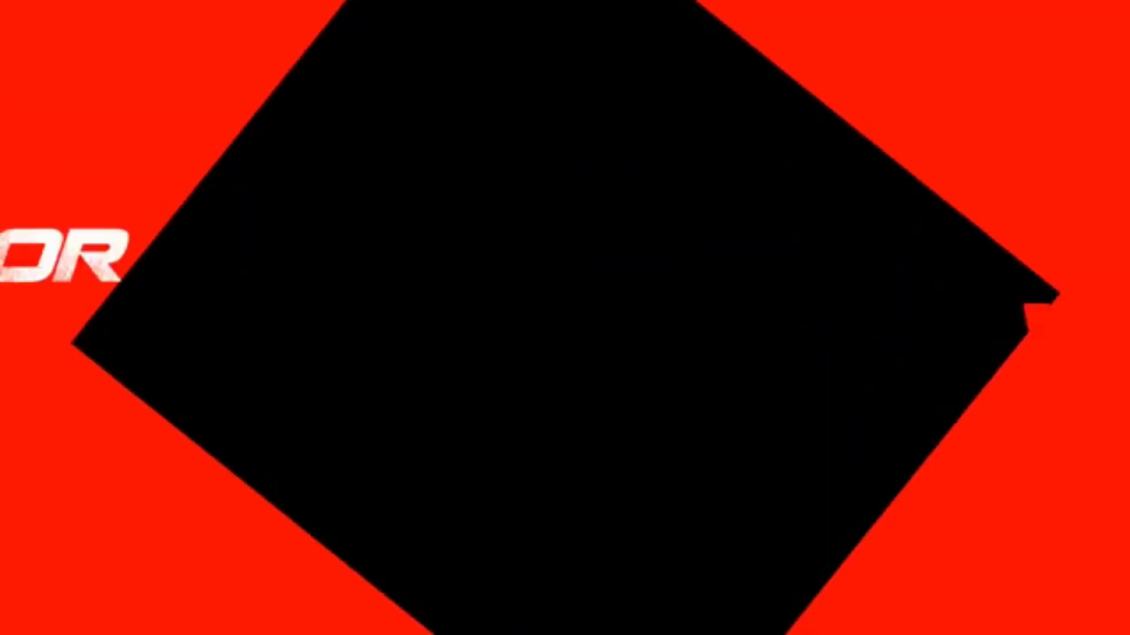